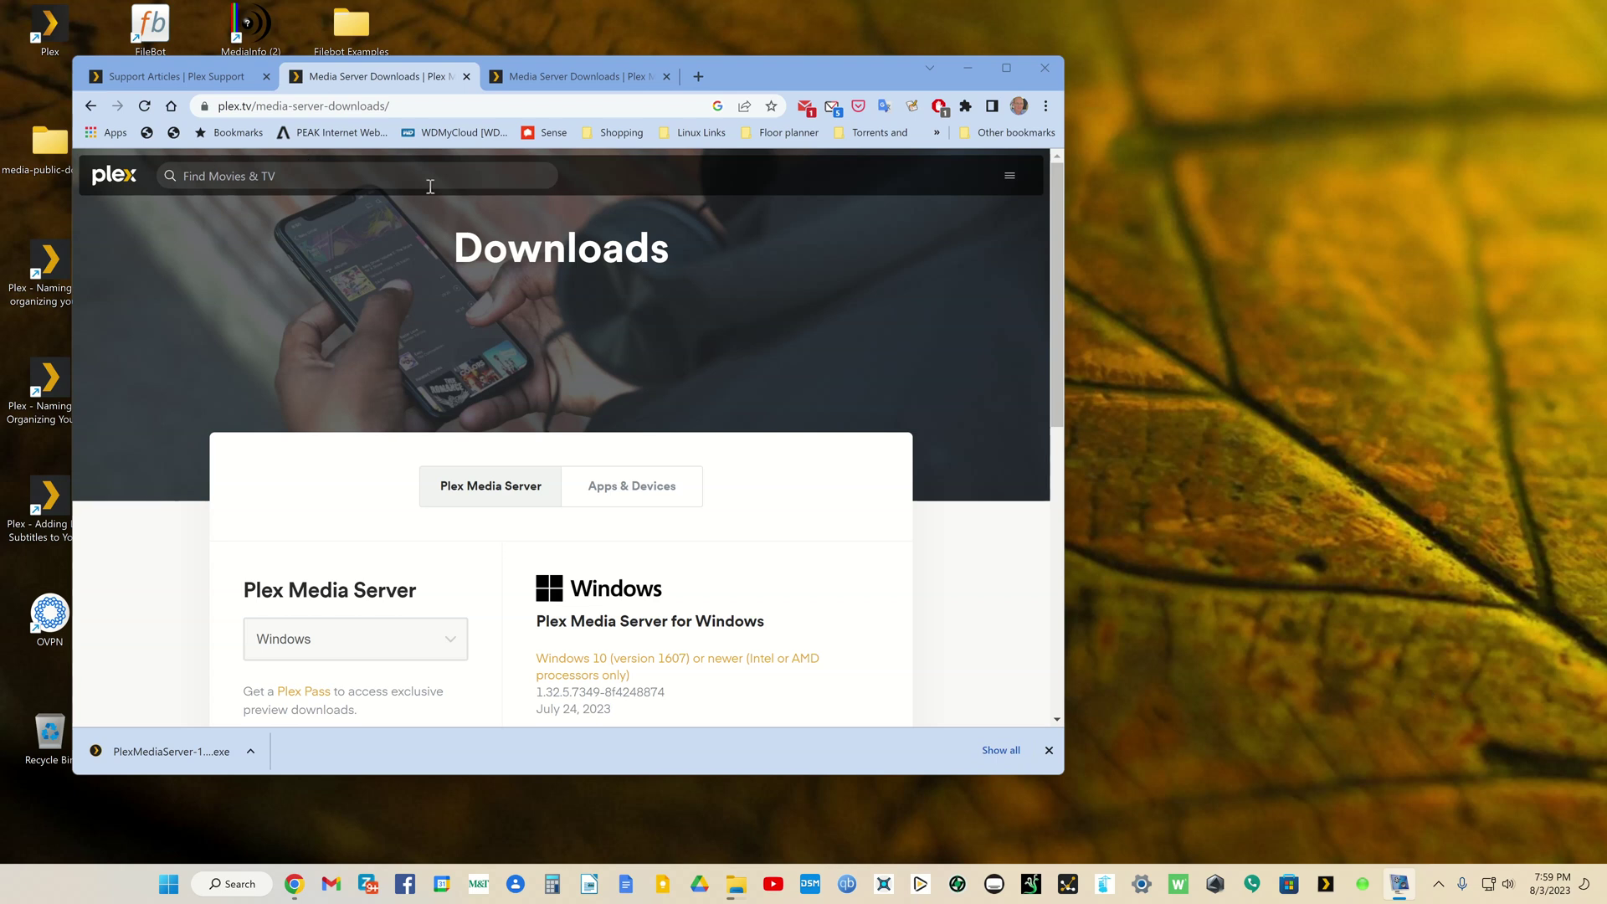
Step: Check the Support Articles and other Downloads tabs, ending on the Media Server Downloads page
left_click(224, 84)
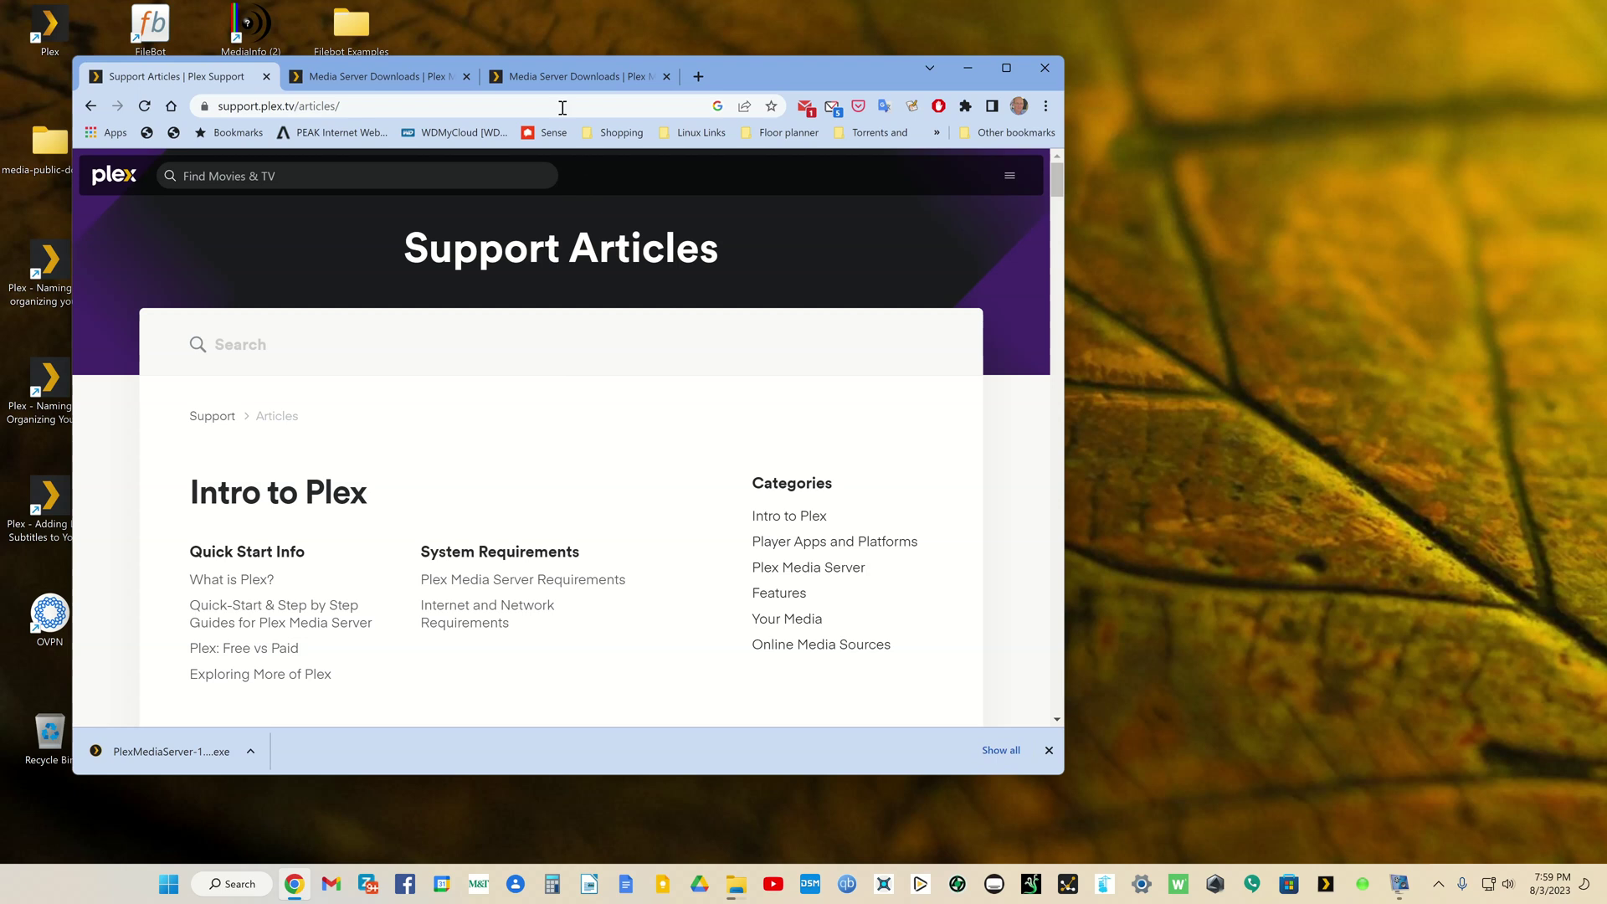
left_click(565, 73)
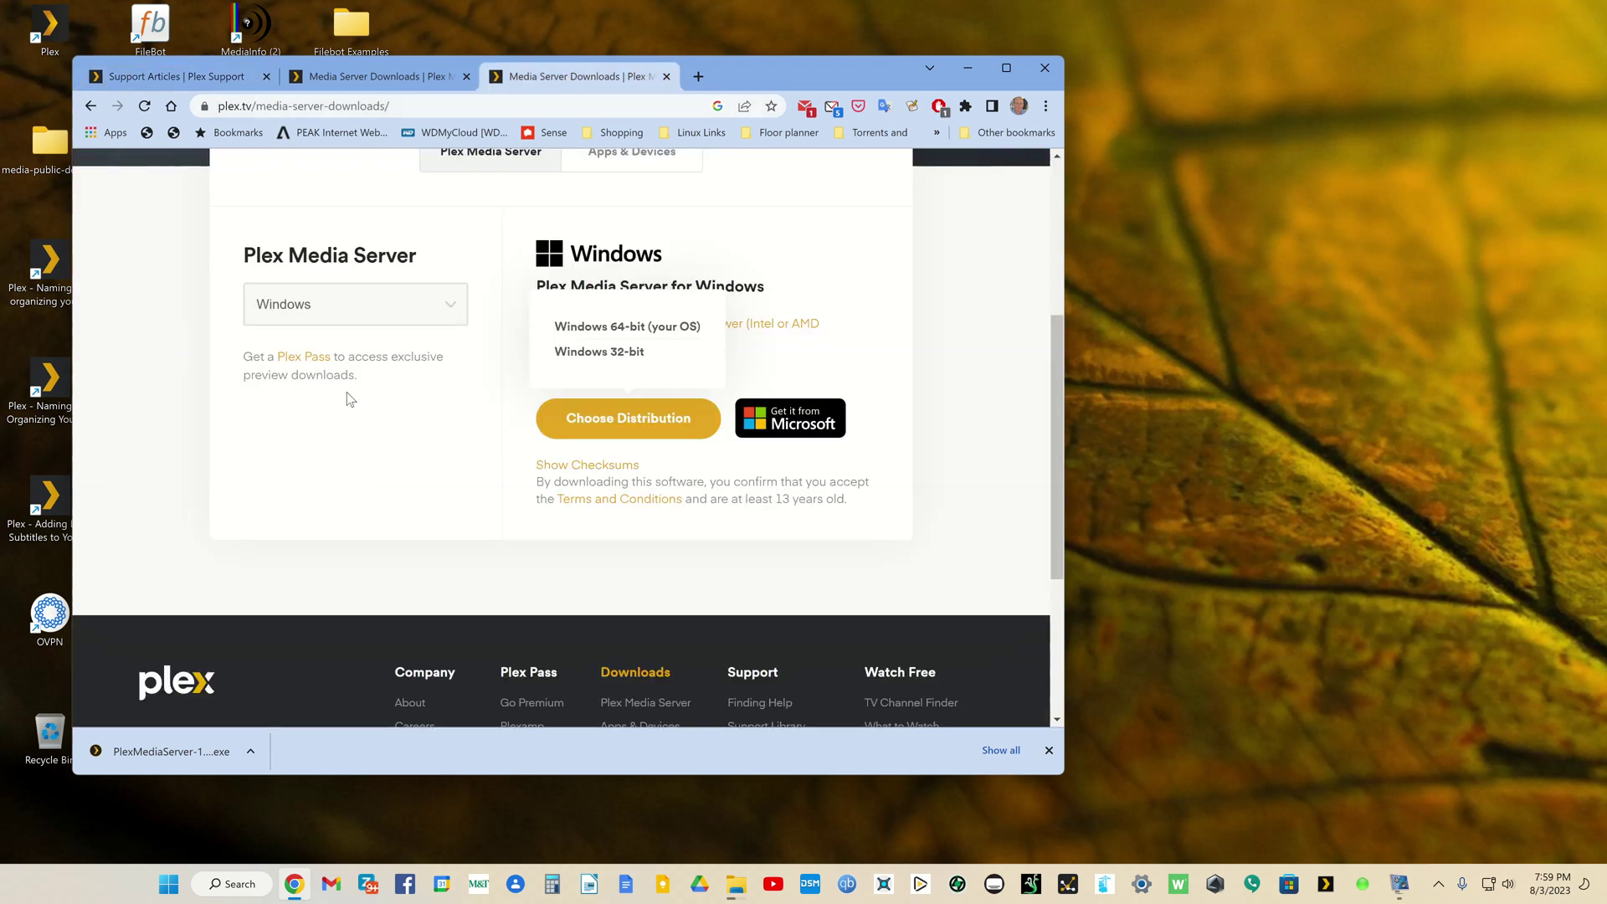
scroll(346, 392, "up", 4)
left_click(390, 76)
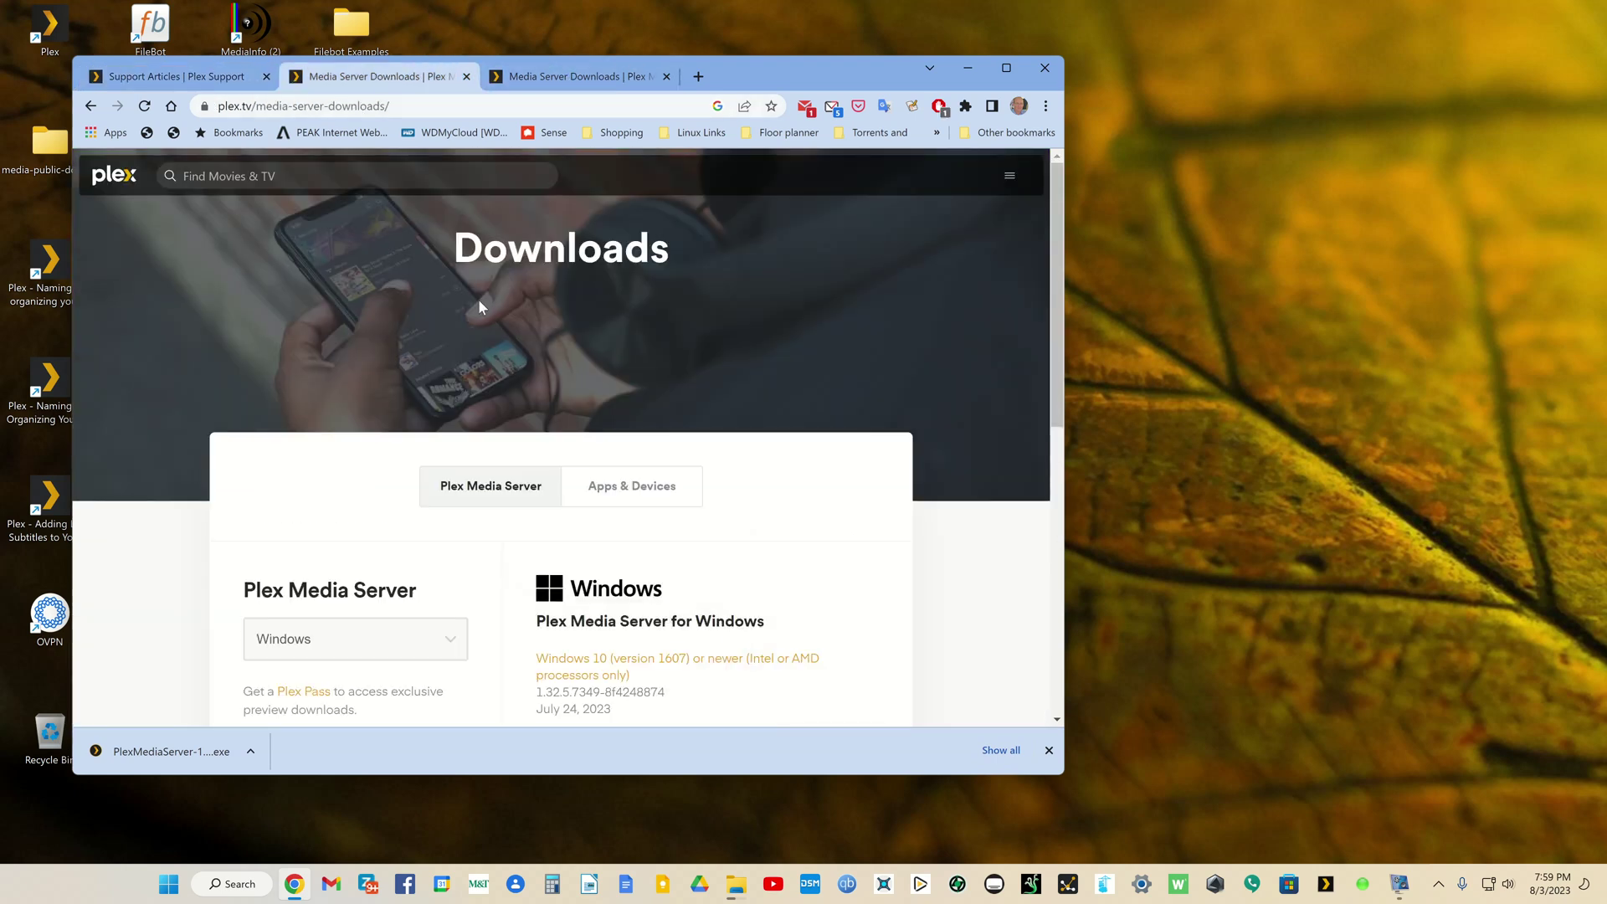
left_click(228, 80)
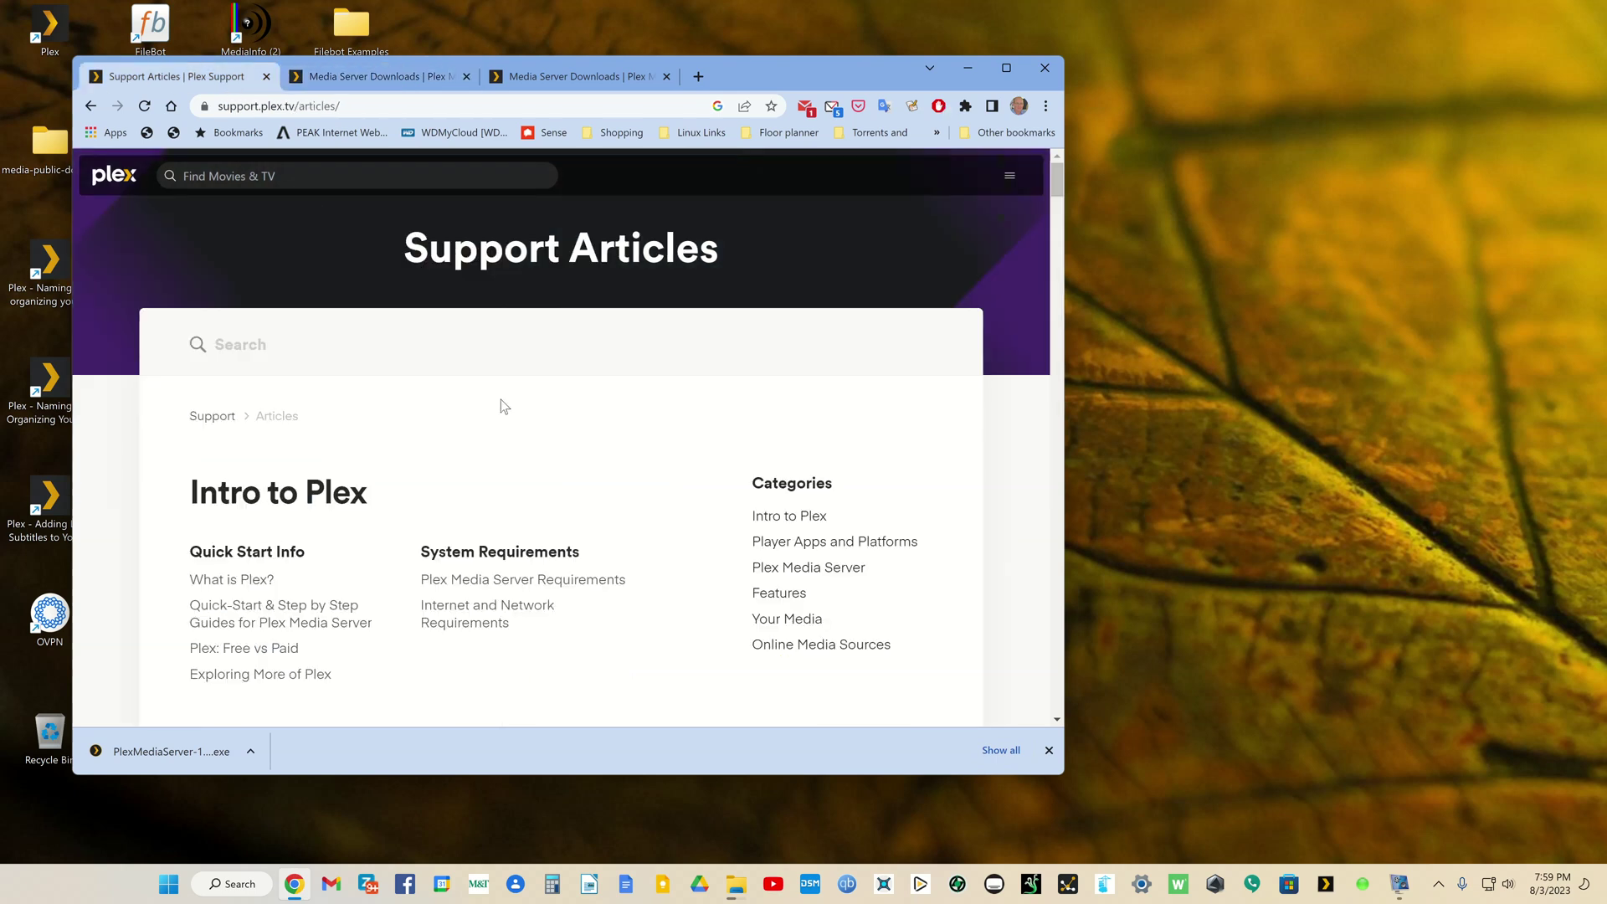
scroll(535, 428, "down", 15)
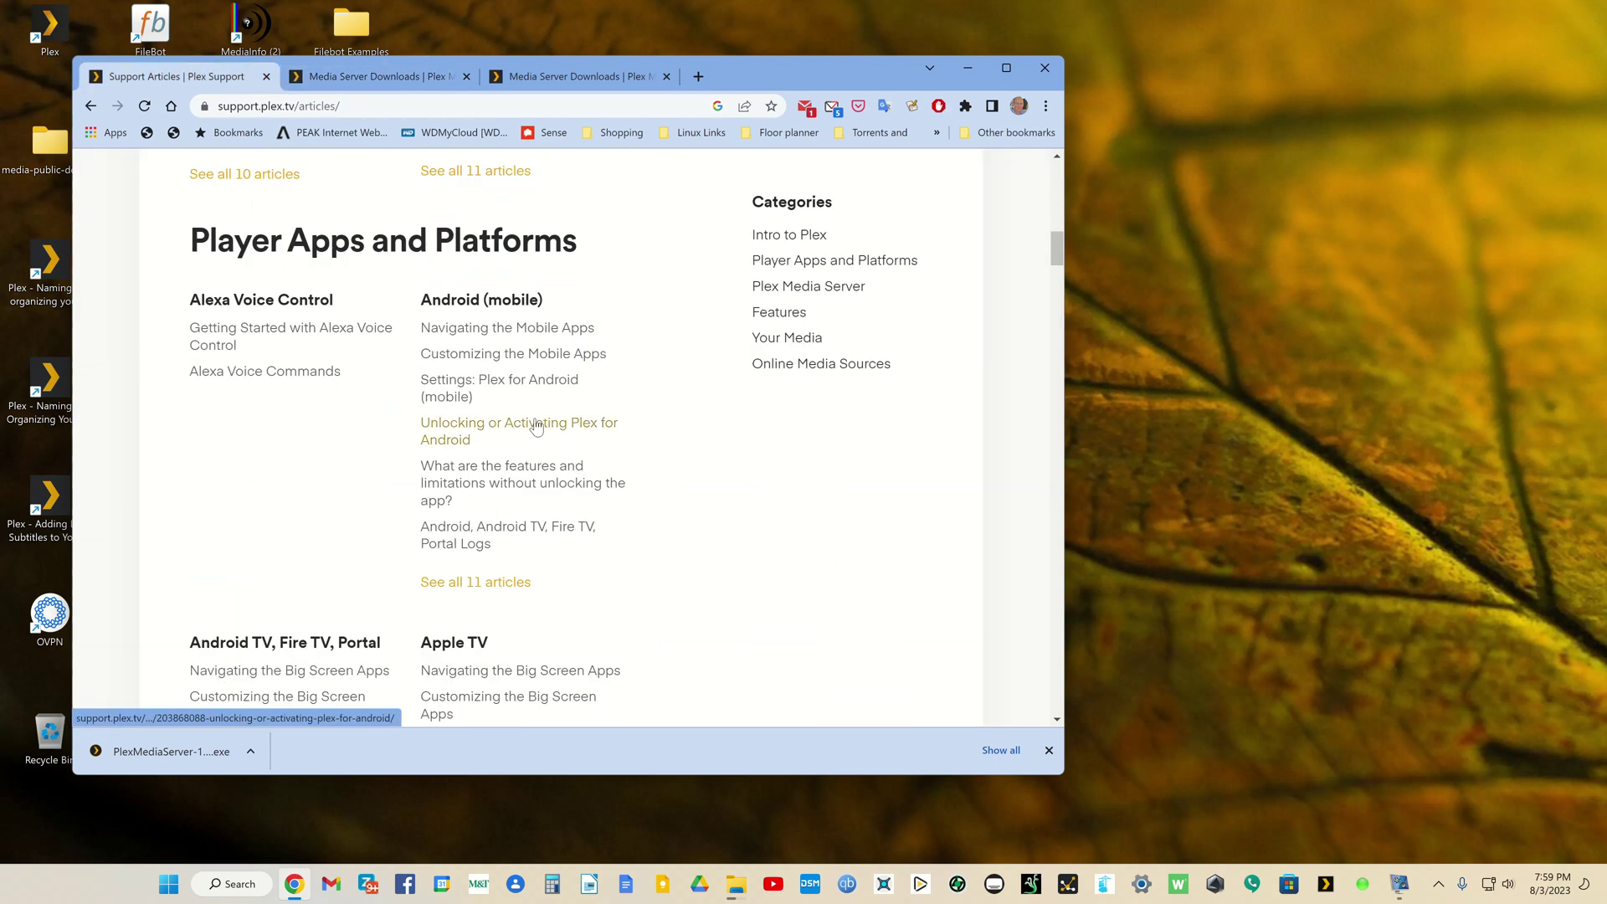
scroll(536, 425, "down", 3)
scroll(540, 426, "up", 12)
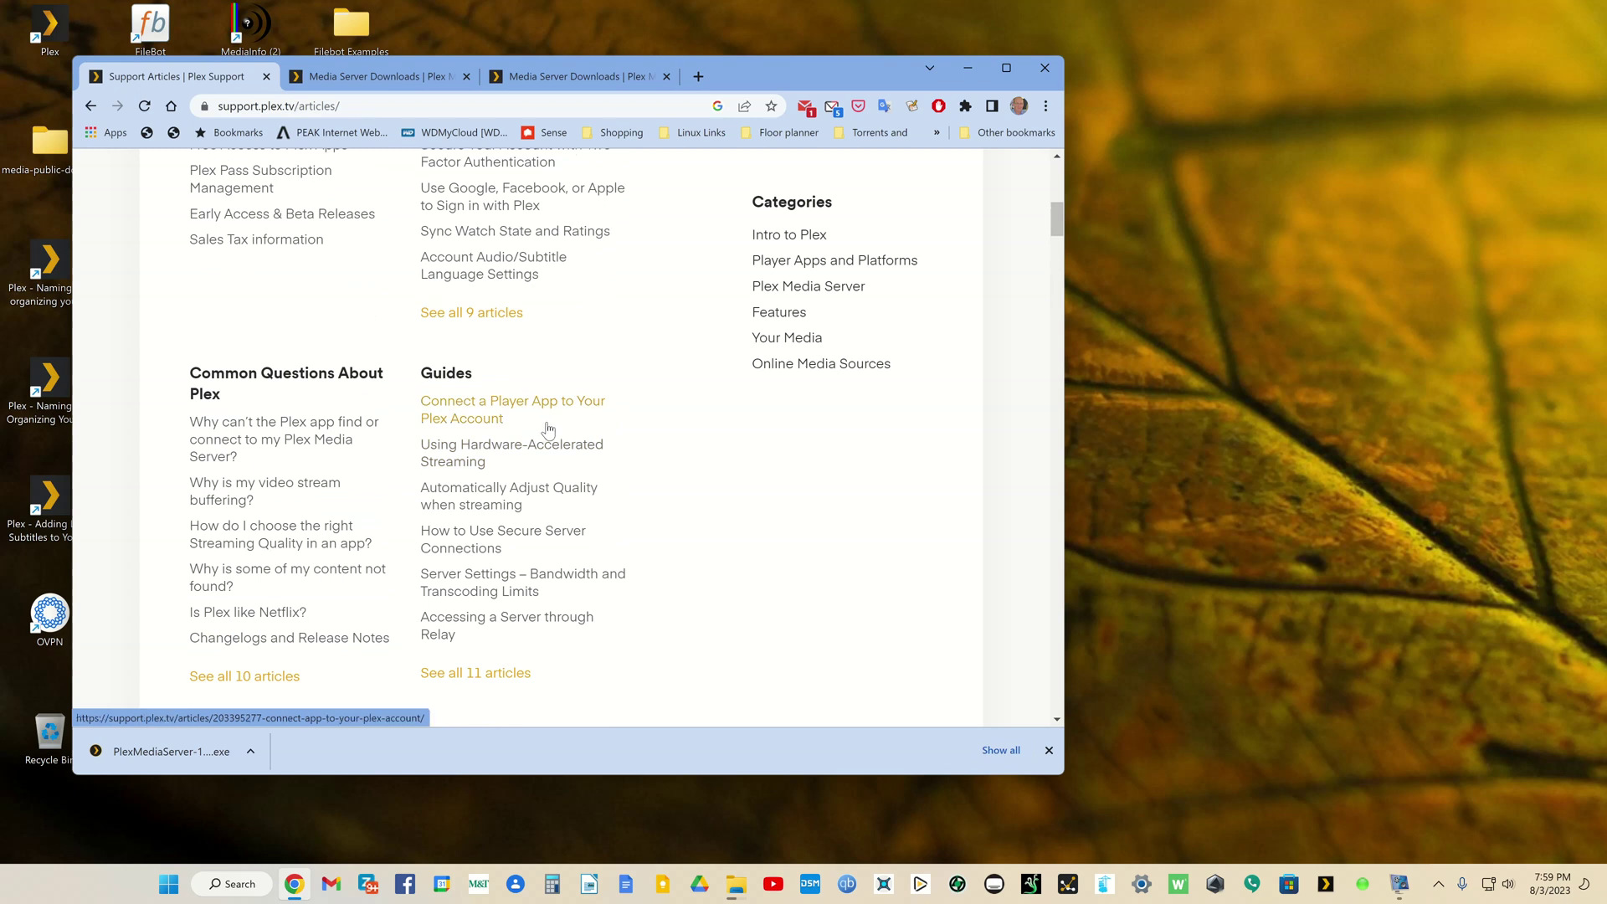
scroll(545, 430, "down", 6)
scroll(546, 429, "down", 10)
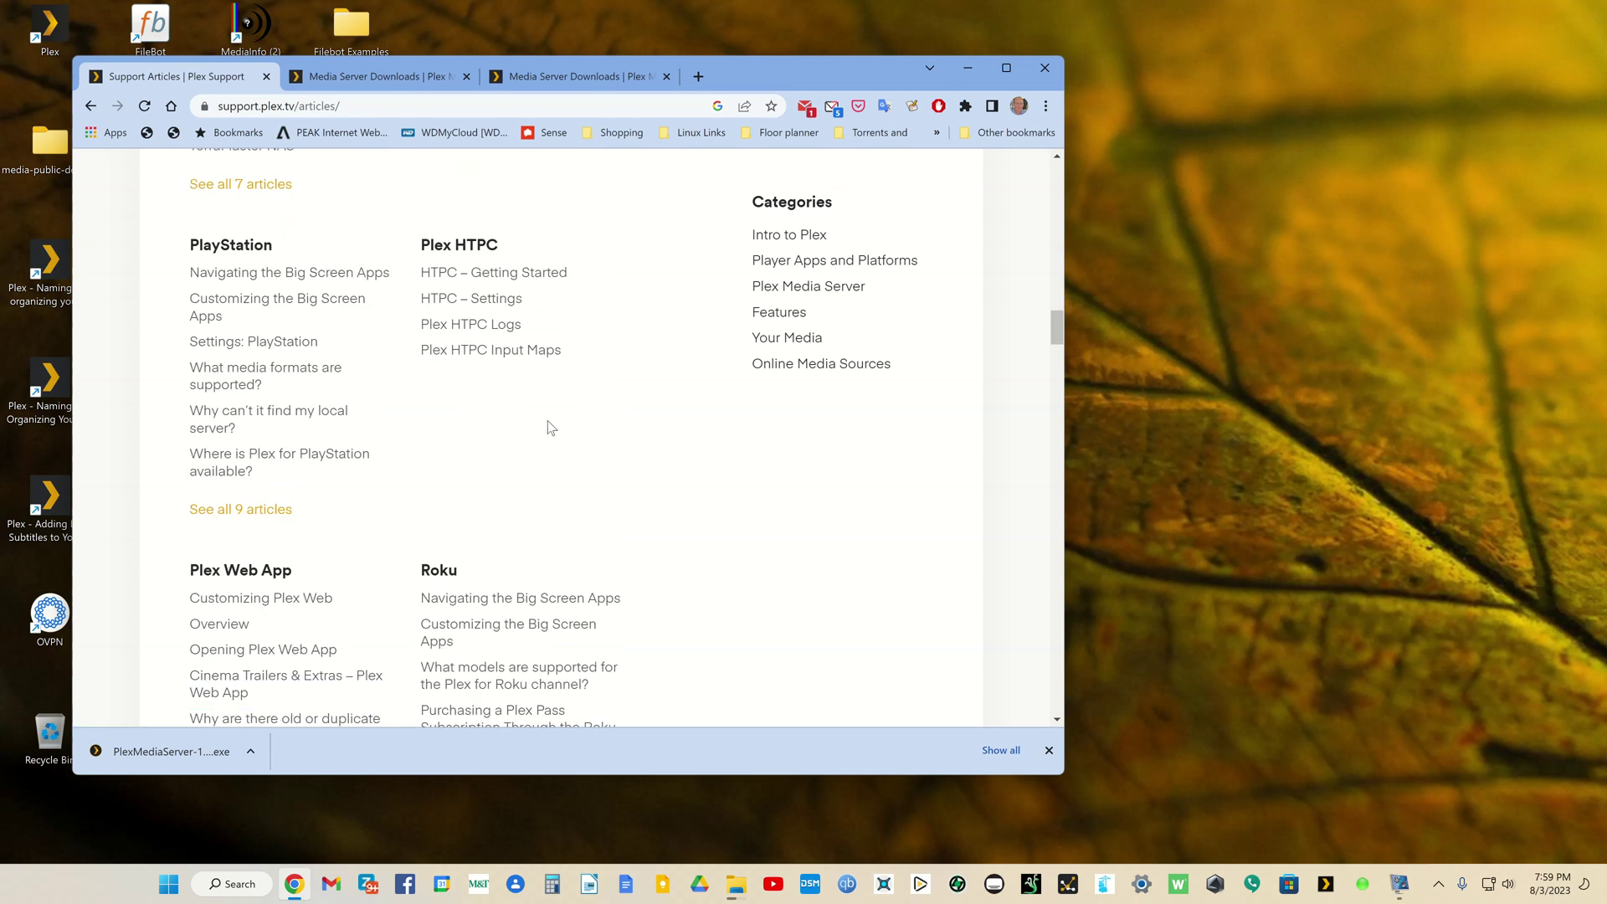
scroll(546, 429, "down", 5)
scroll(548, 429, "up", 7)
scroll(549, 429, "up", 8)
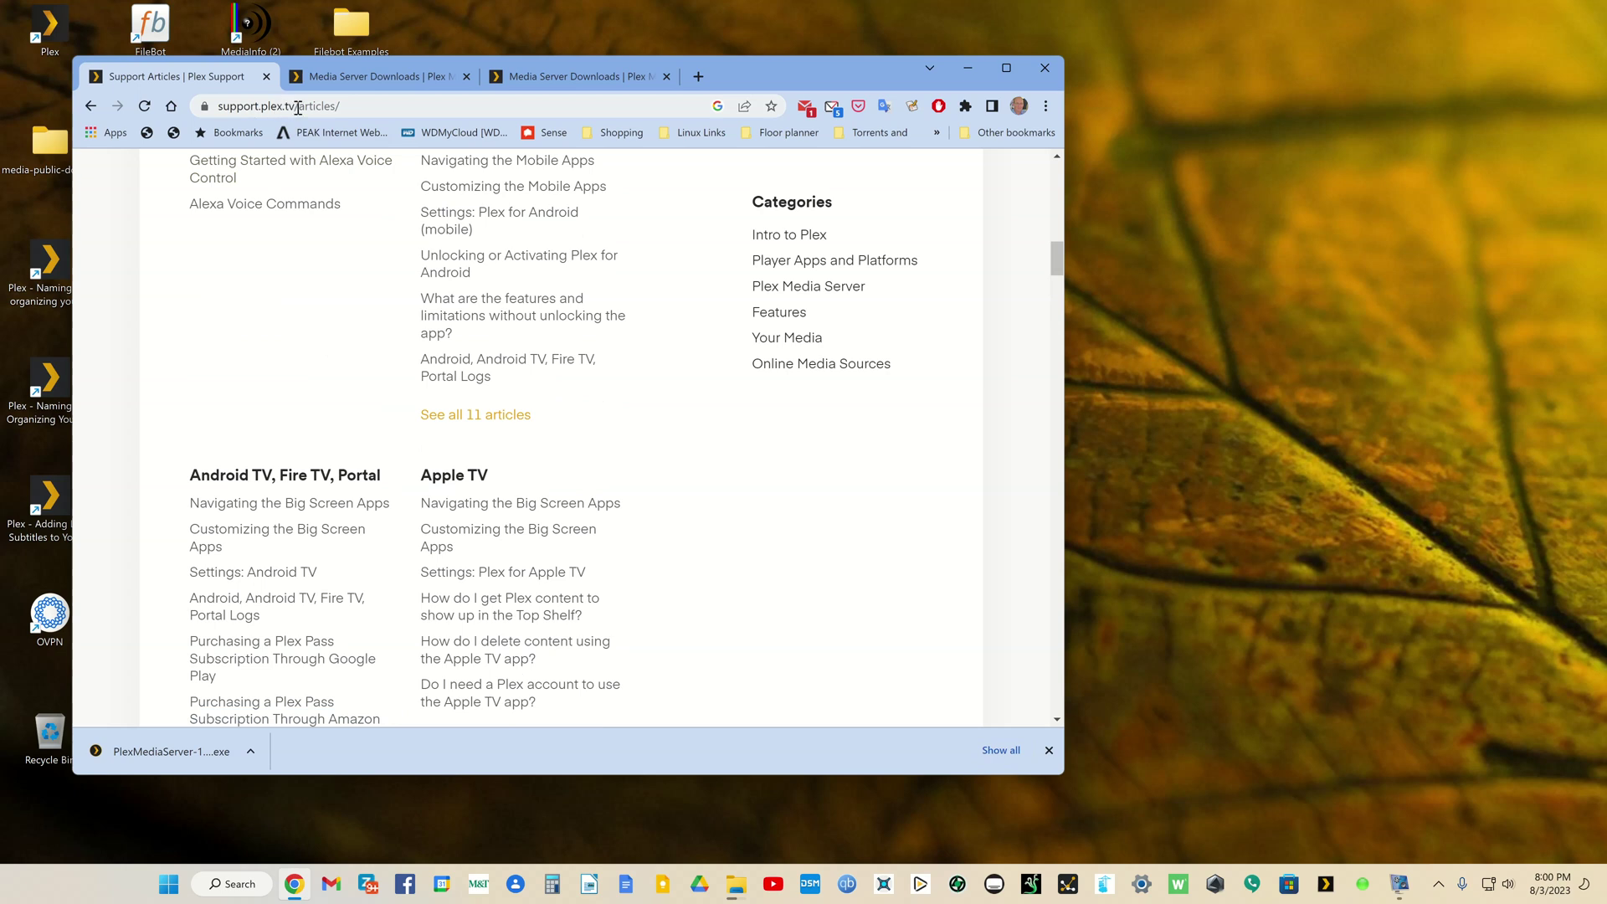
Step: Close the extra Downloads tab and open the PlexMediaServer .exe from the download shelf
left_click(535, 81)
left_click(666, 77)
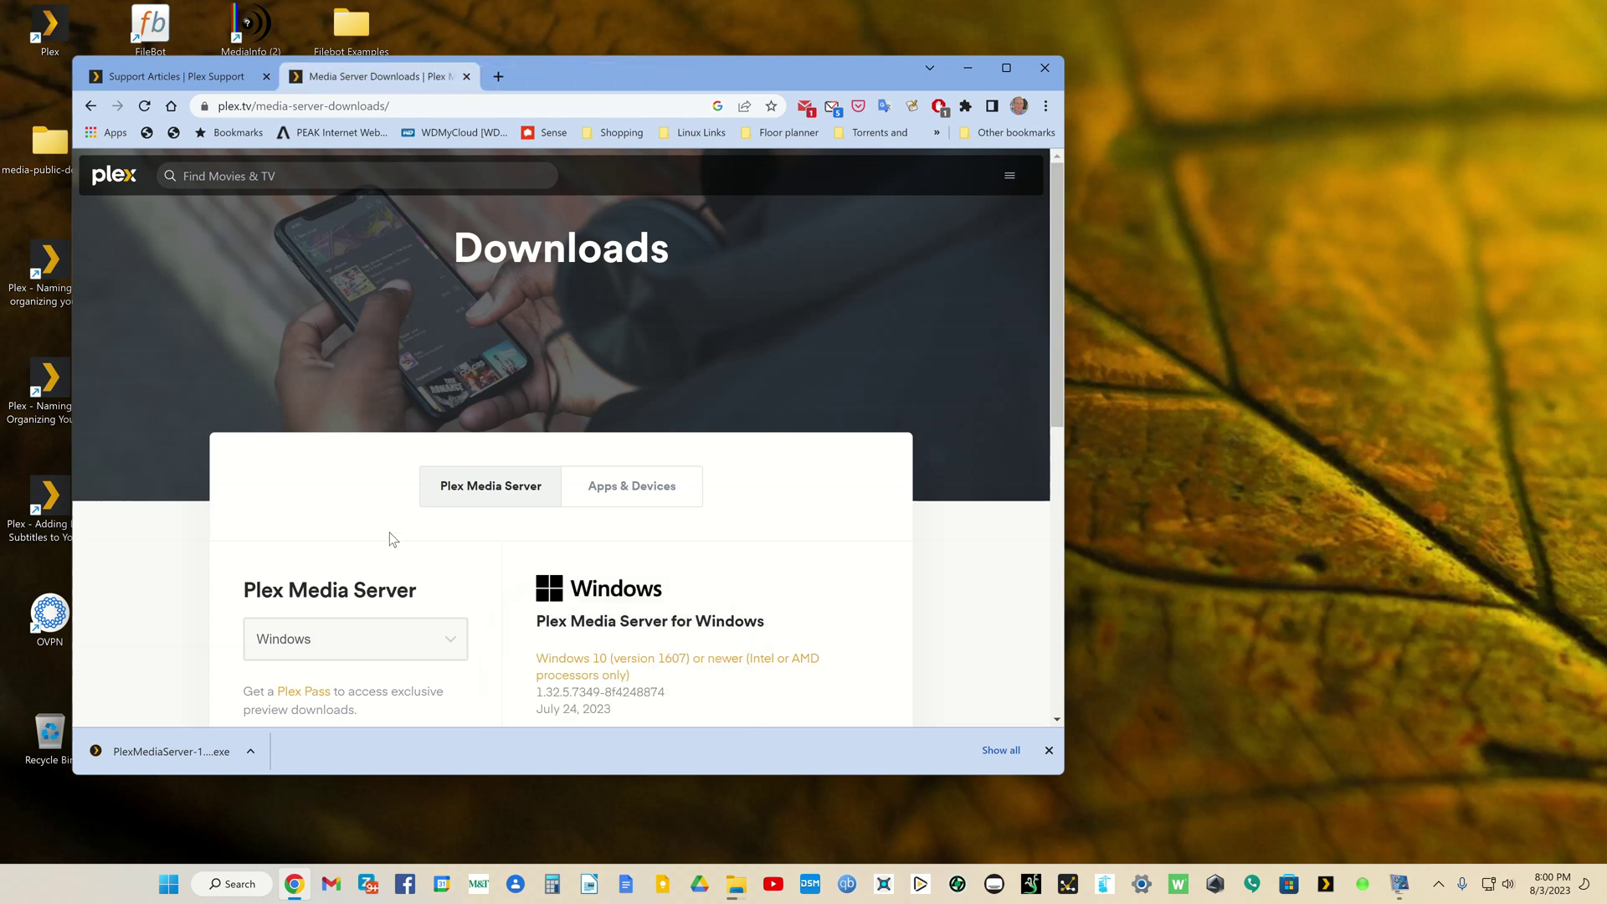
scroll(389, 535, "down", 4)
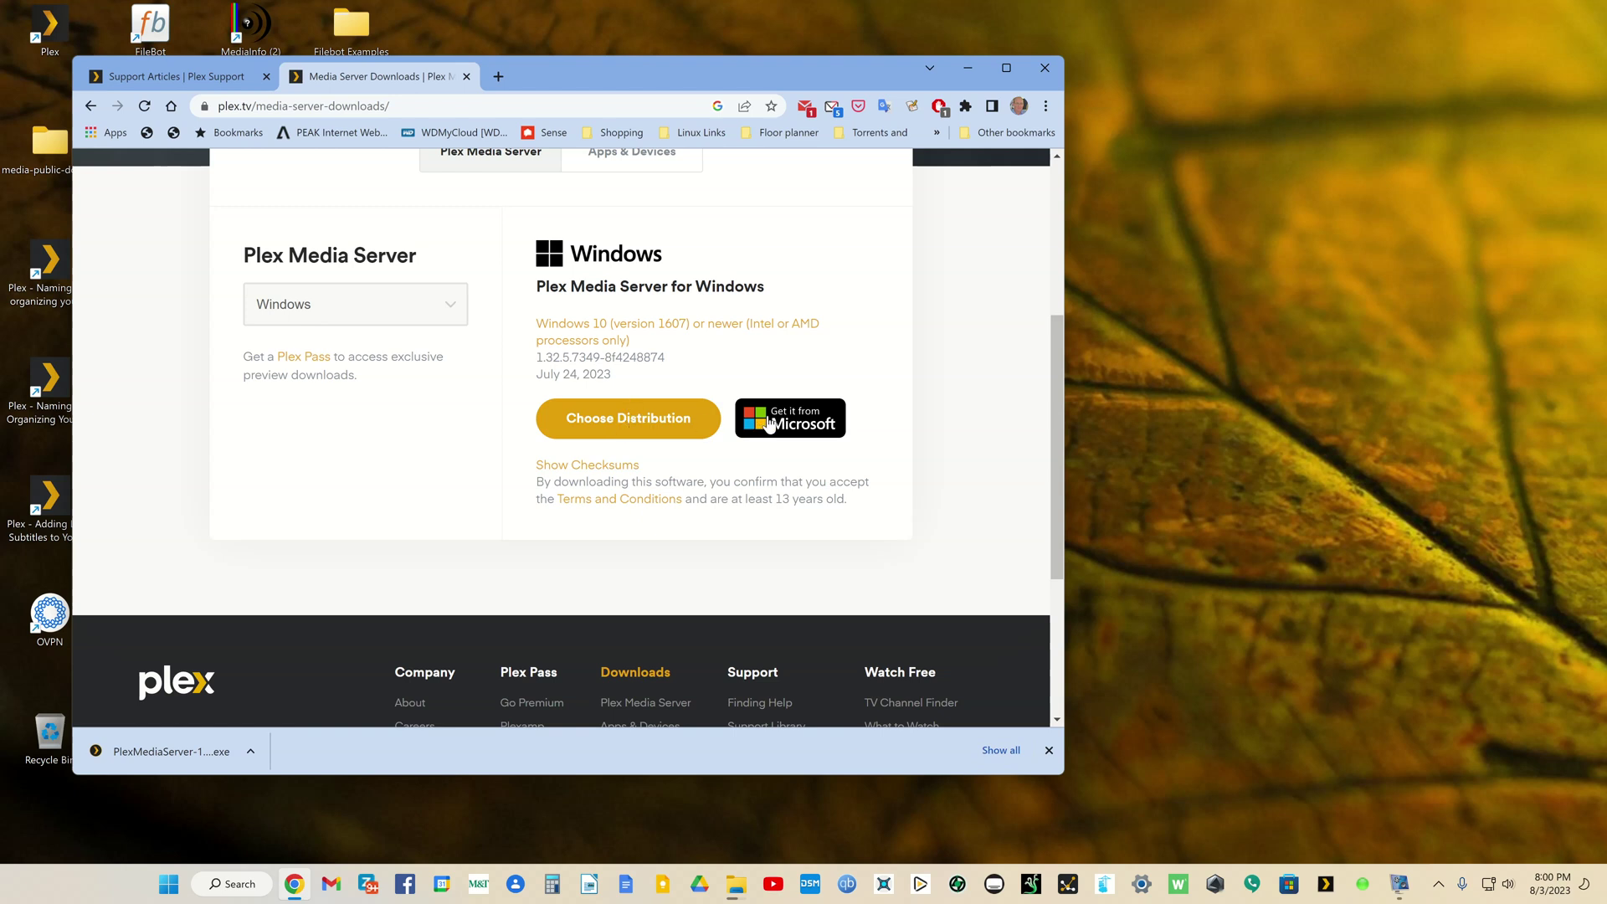
right_click(151, 751)
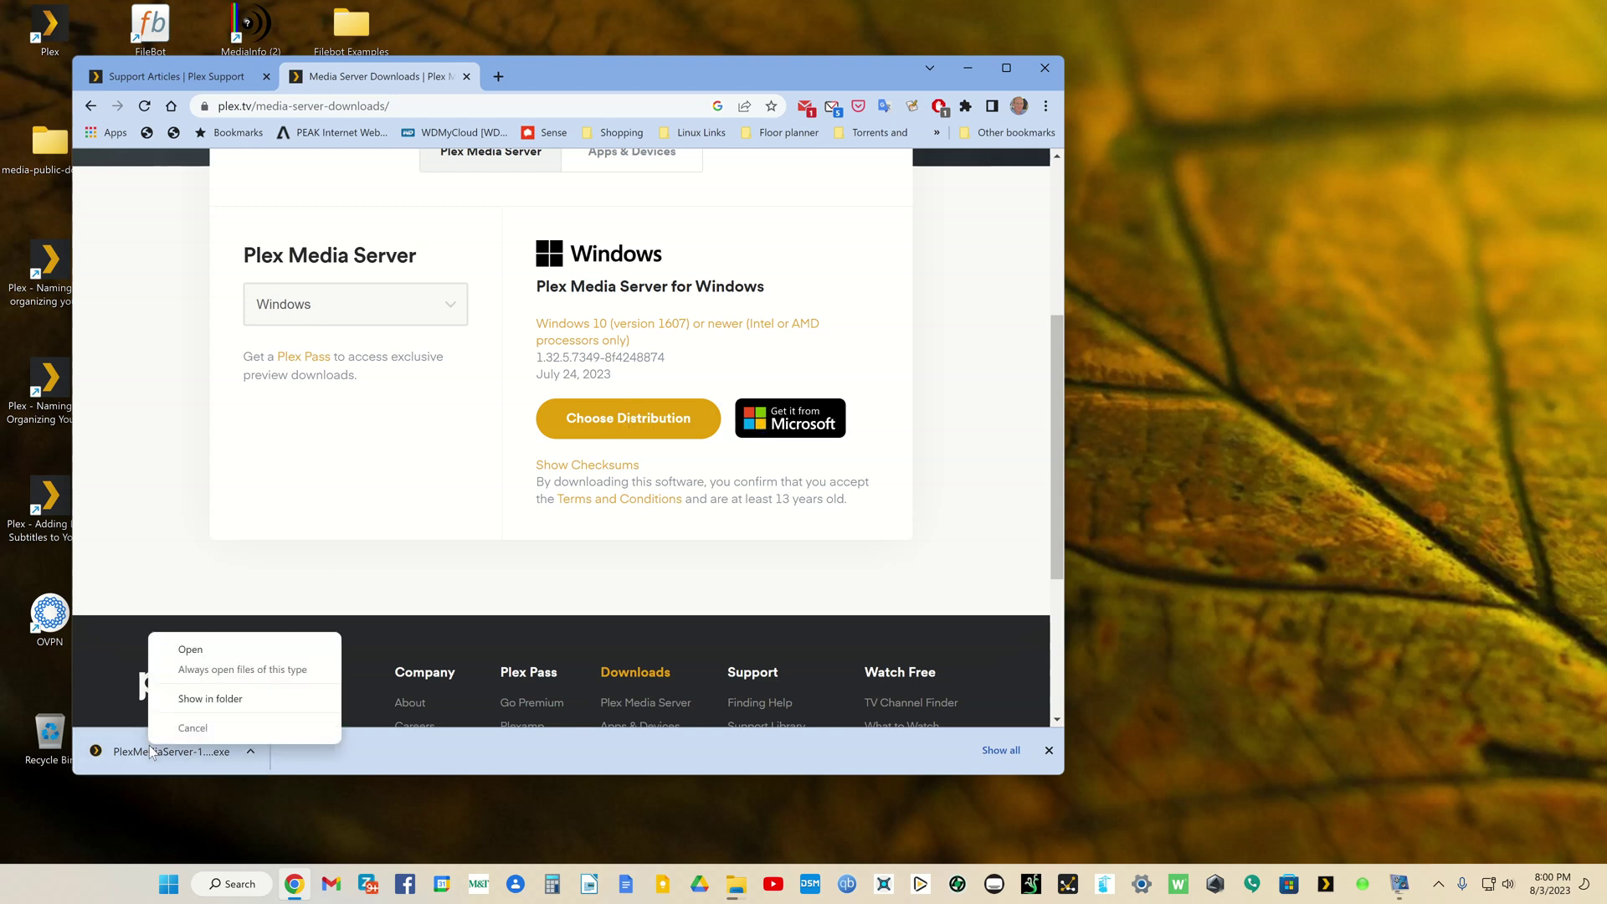
left_click(188, 649)
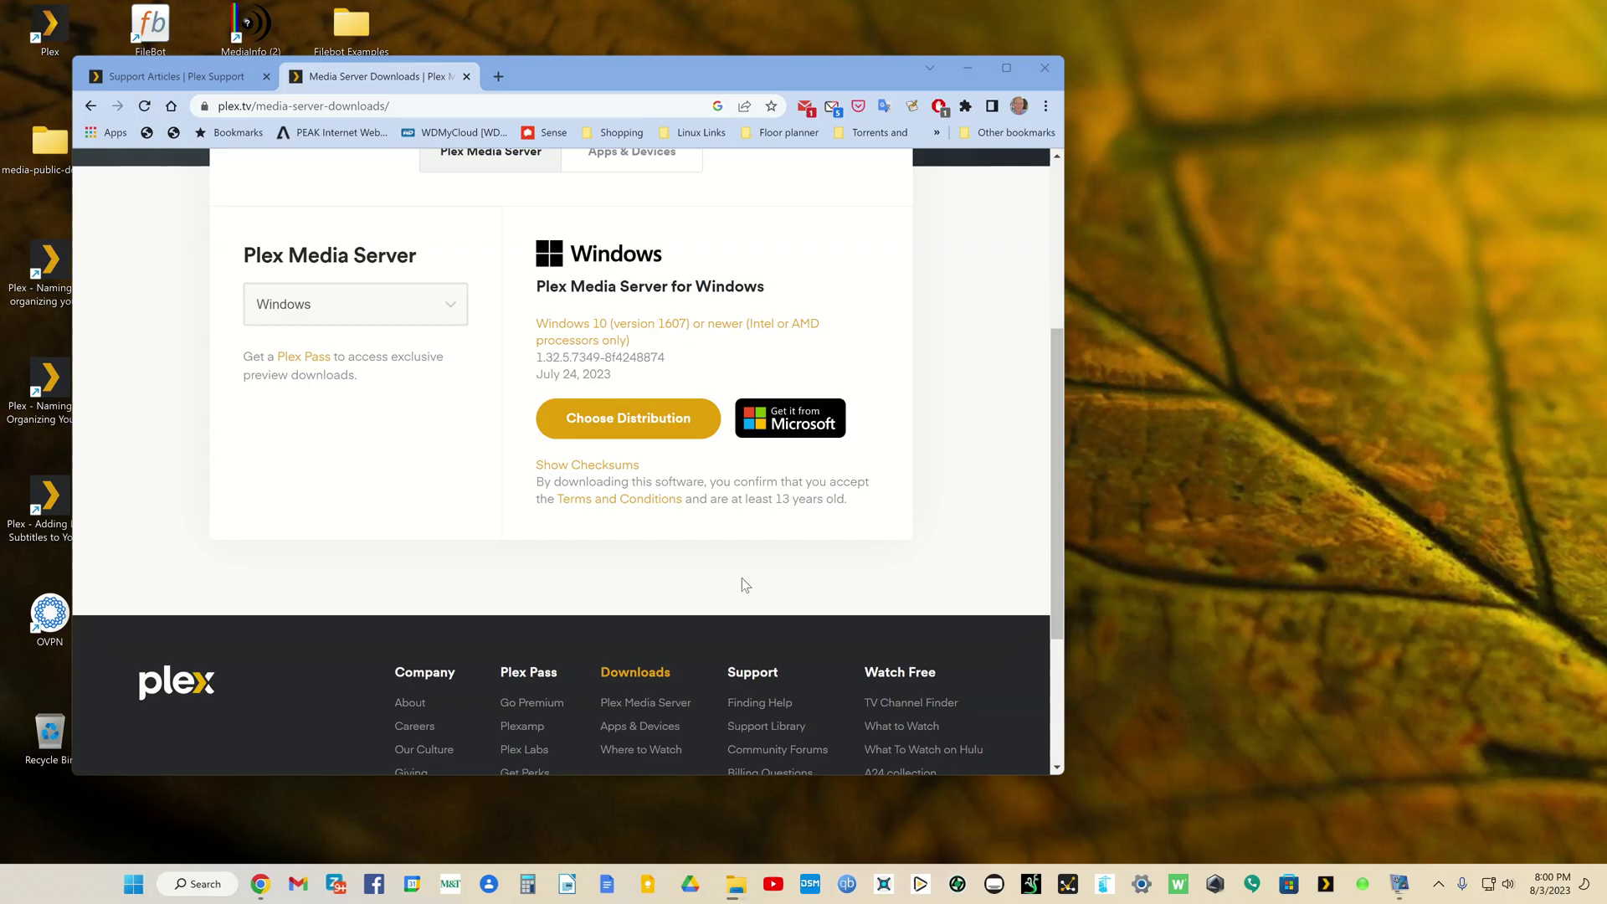
Step: Install Plex Media Server using the default install and shortcuts folders
left_click(936, 600)
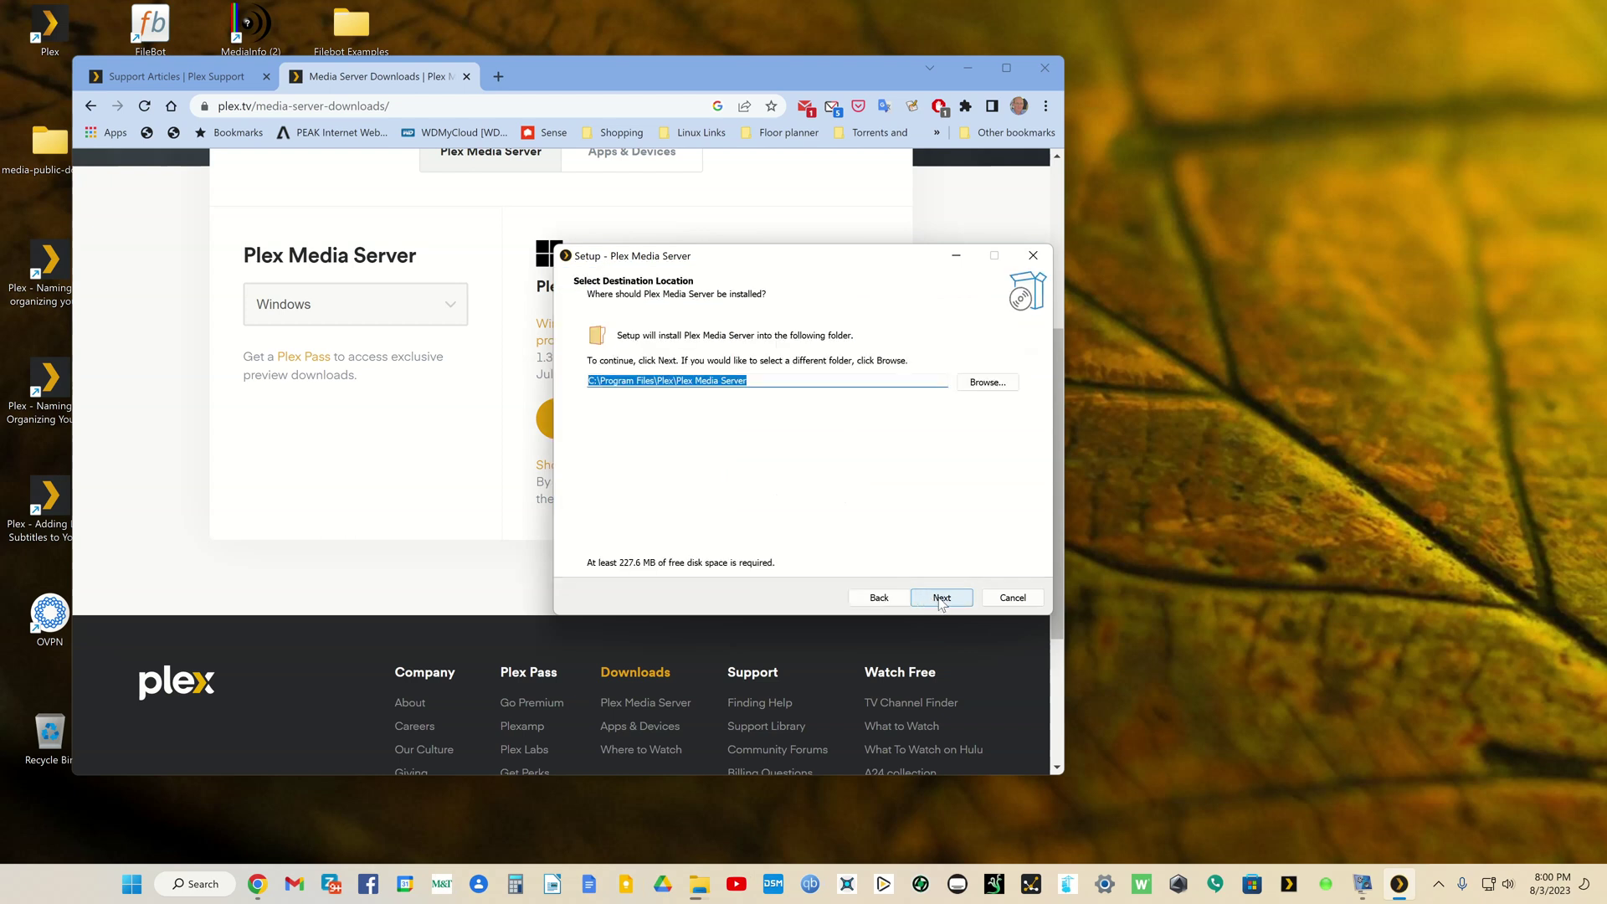
left_click(940, 601)
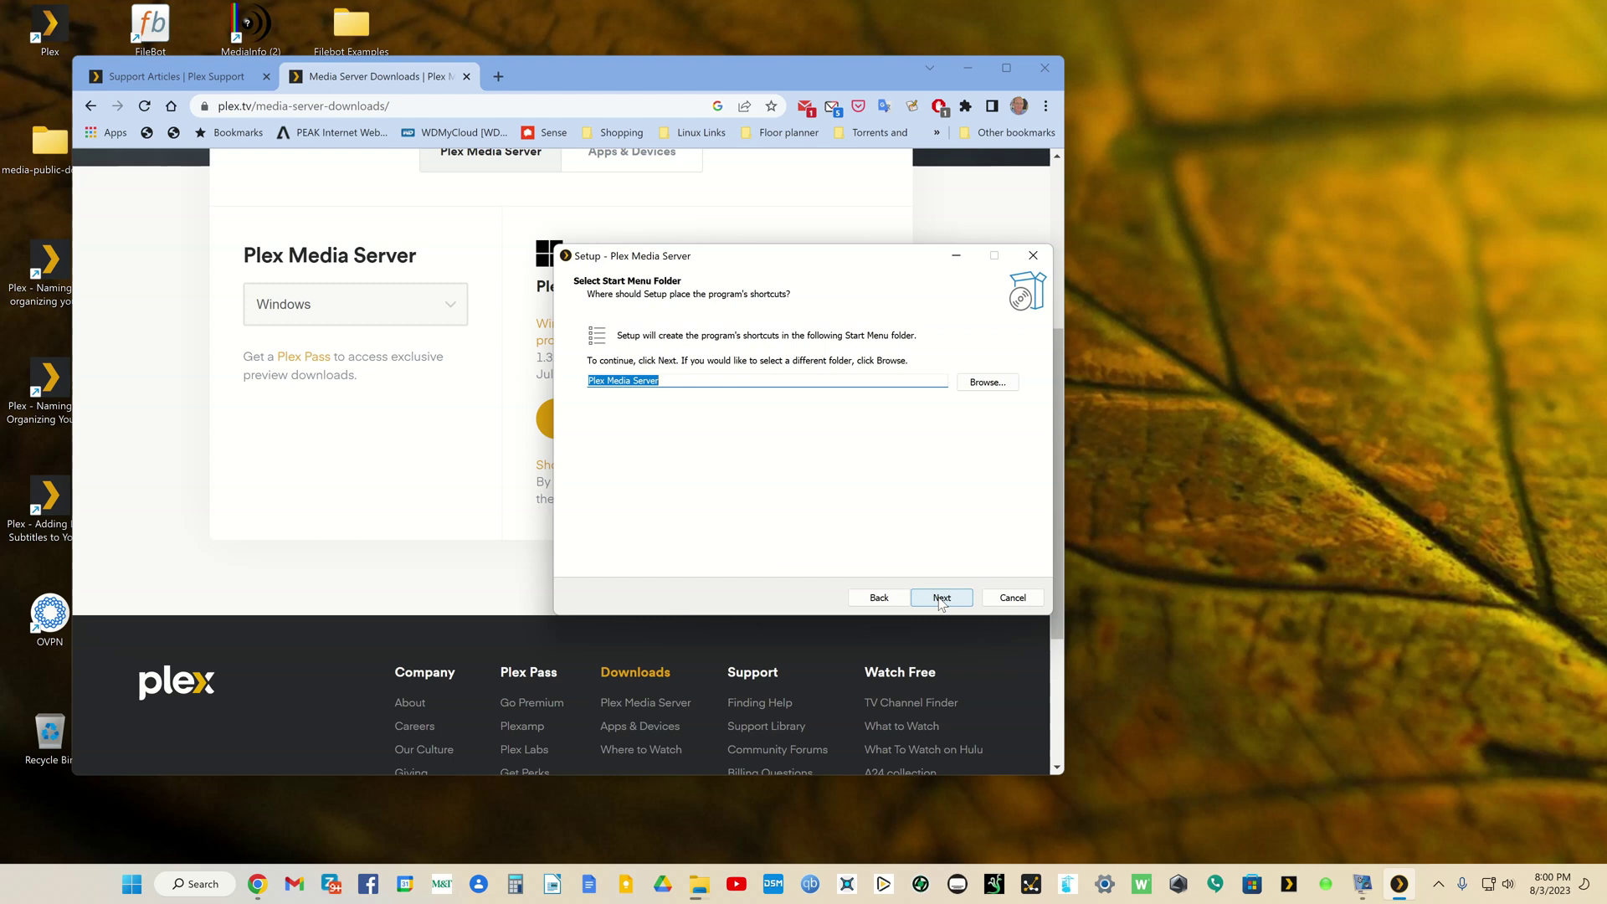
left_click(941, 598)
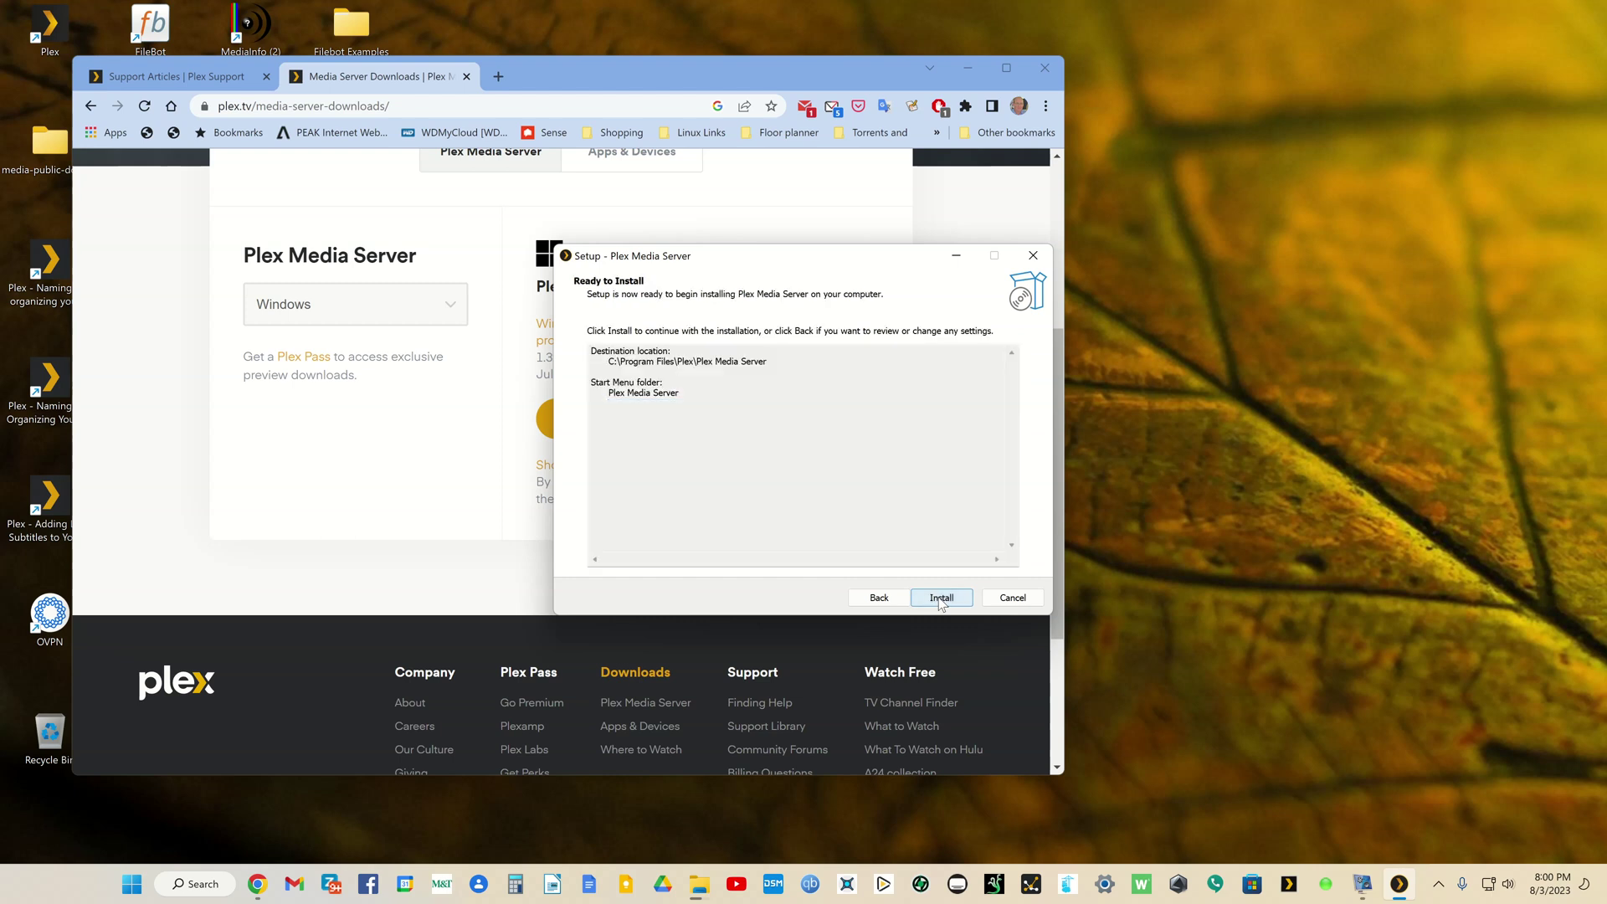
left_click(940, 599)
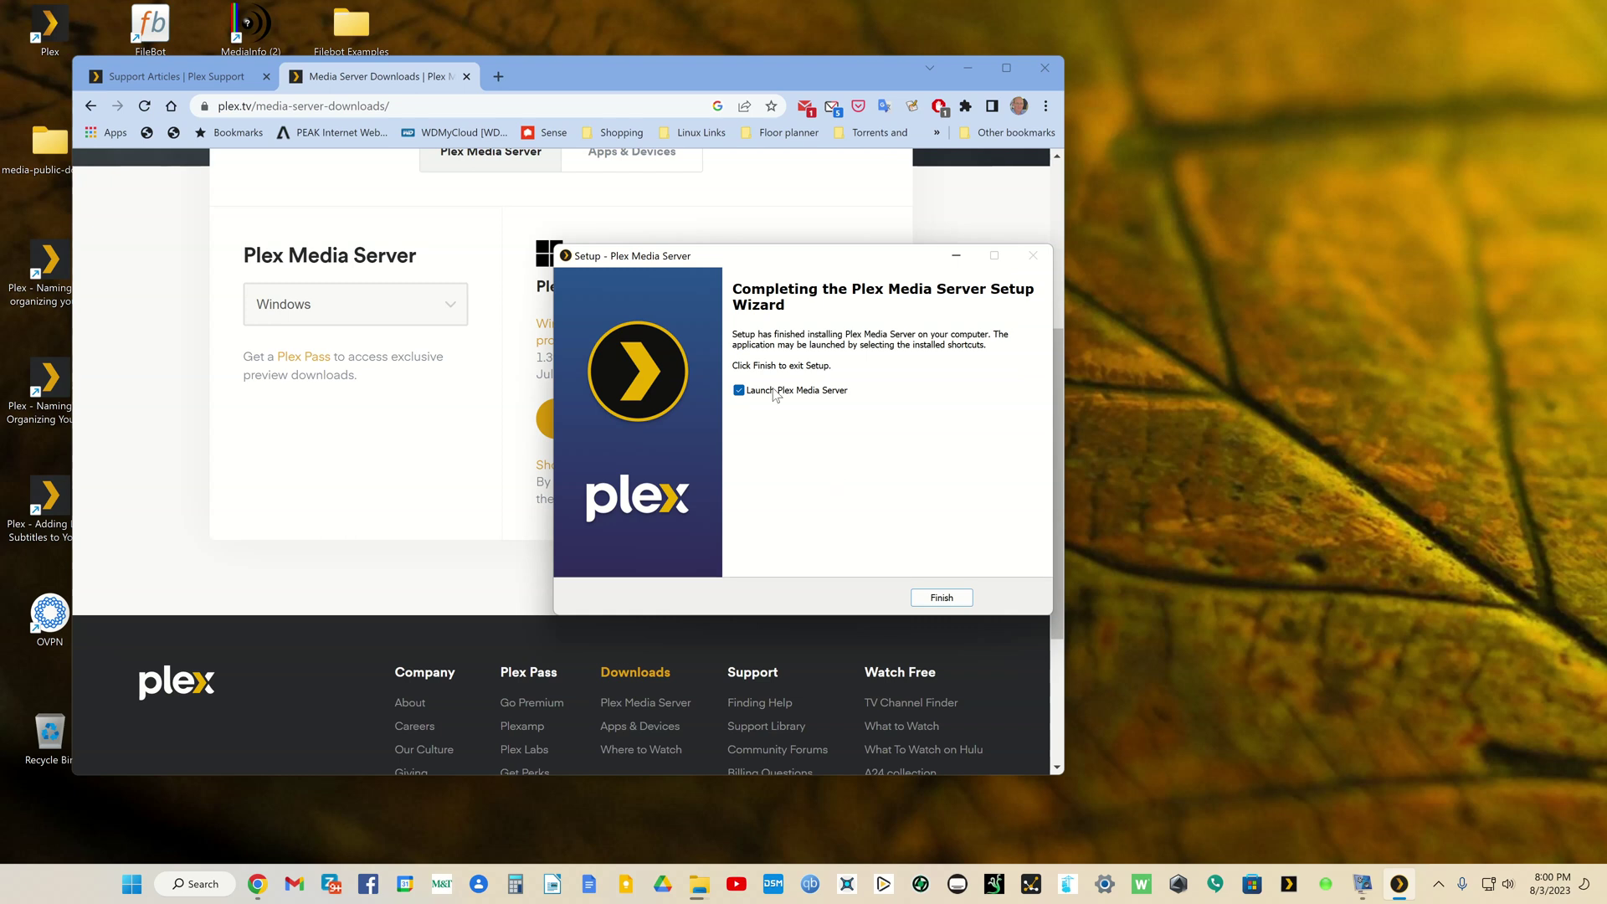
Step: Finish setup so the server launches, and choose Continue with Email on the sign-in page
left_click(941, 598)
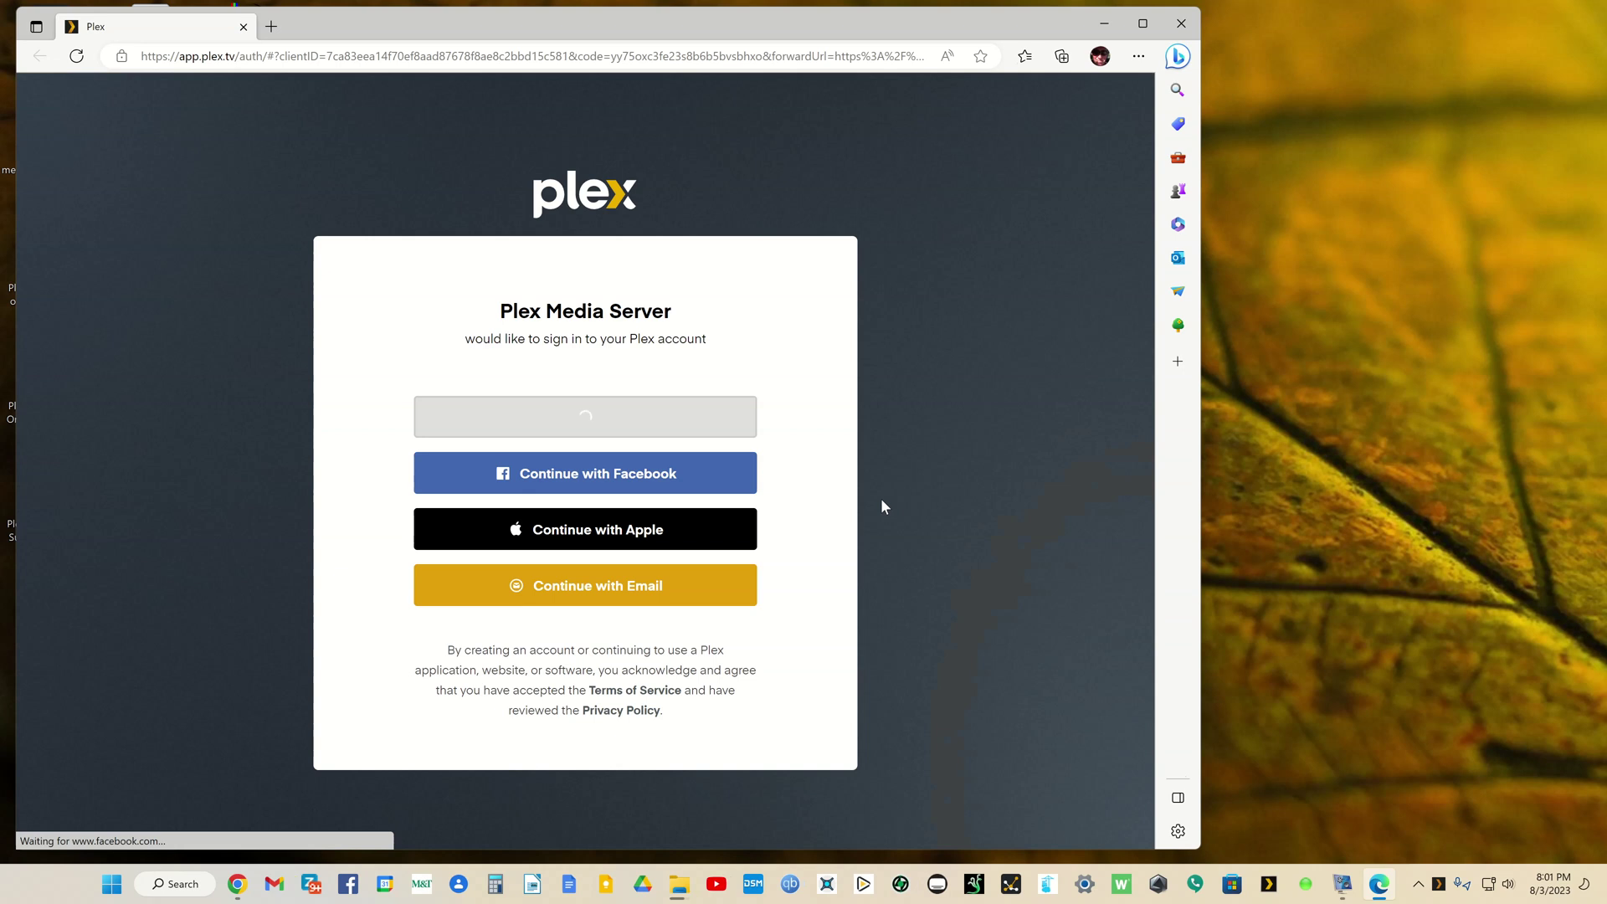
left_click(597, 588)
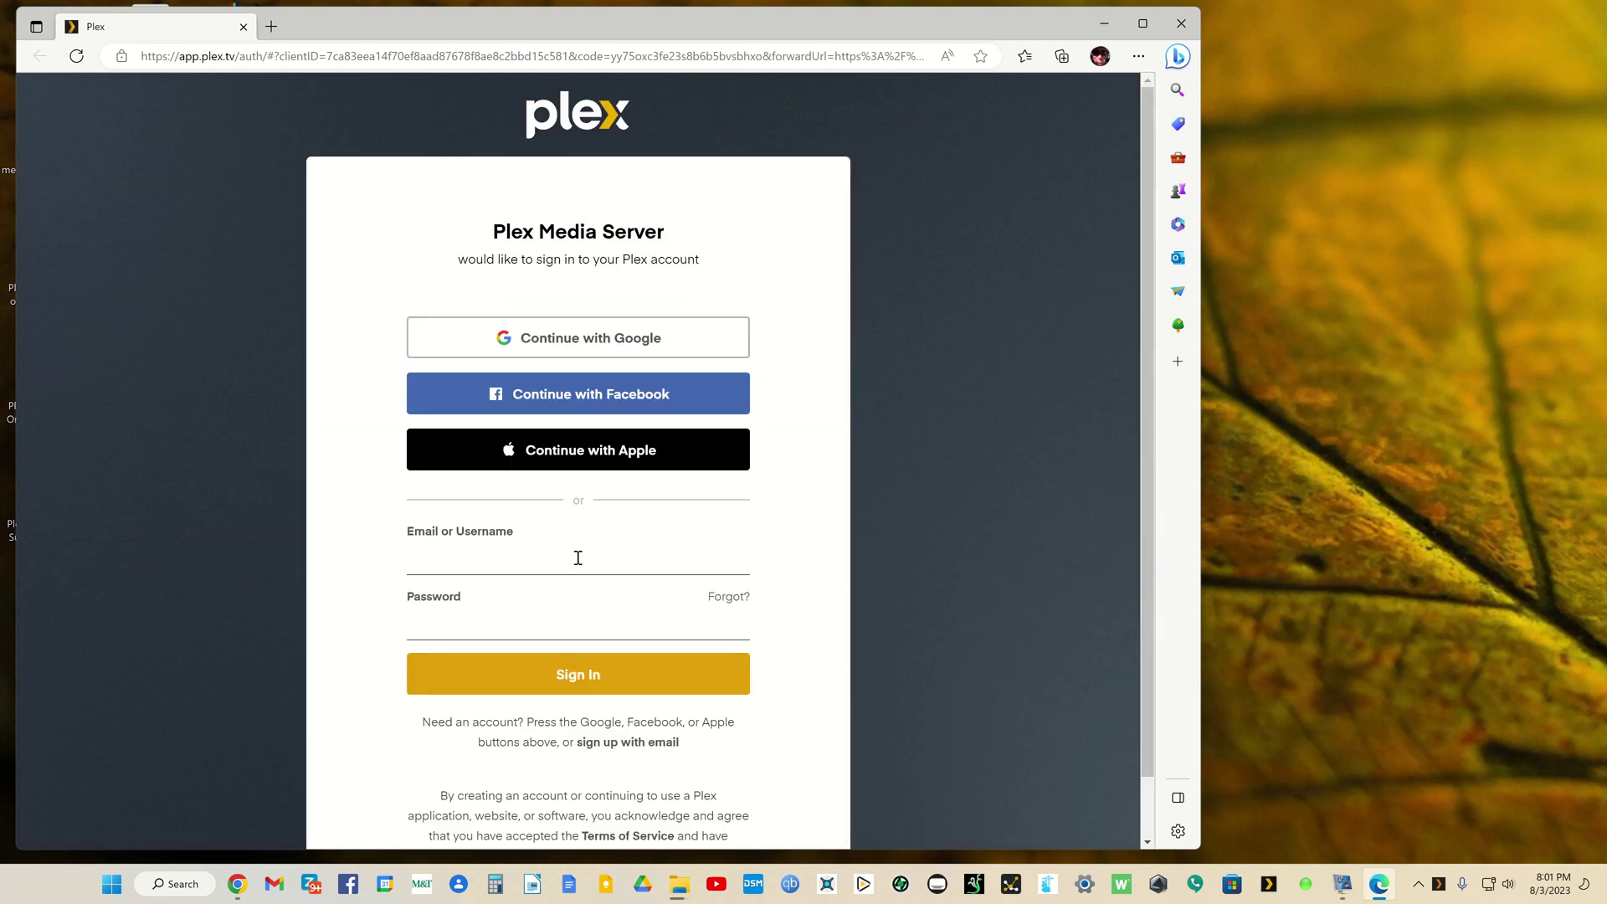
left_click(577, 557)
Step: Enter the account email and password, sign in, decline saving the password, and maximise the browser
left_click_drag(495, 23, 641, 24)
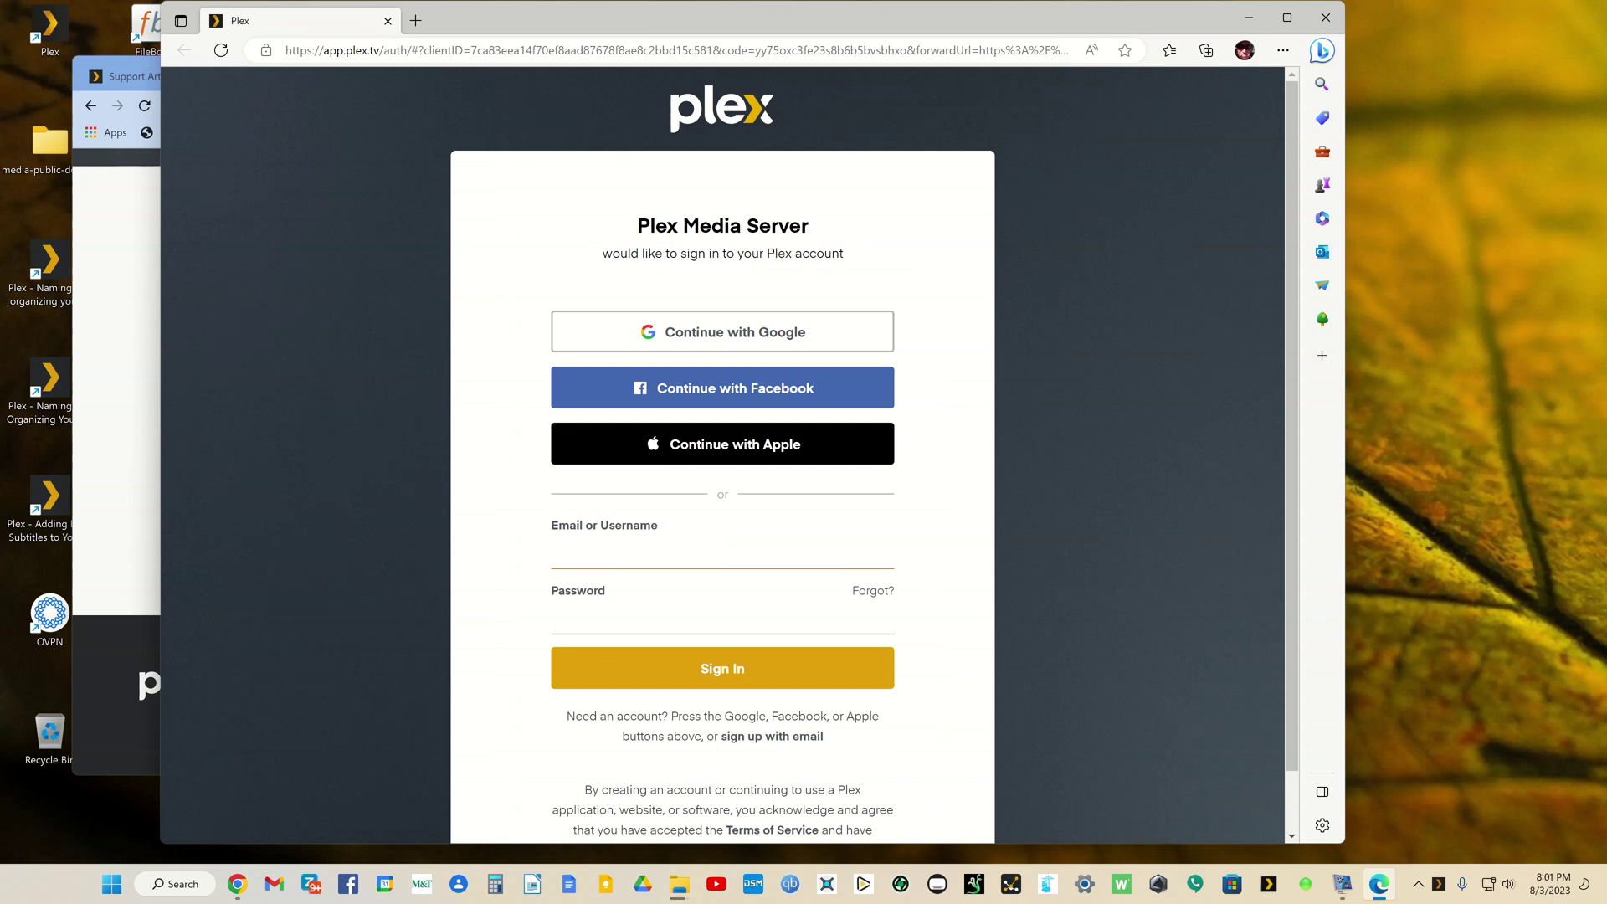
key("ctrl+alt+a")
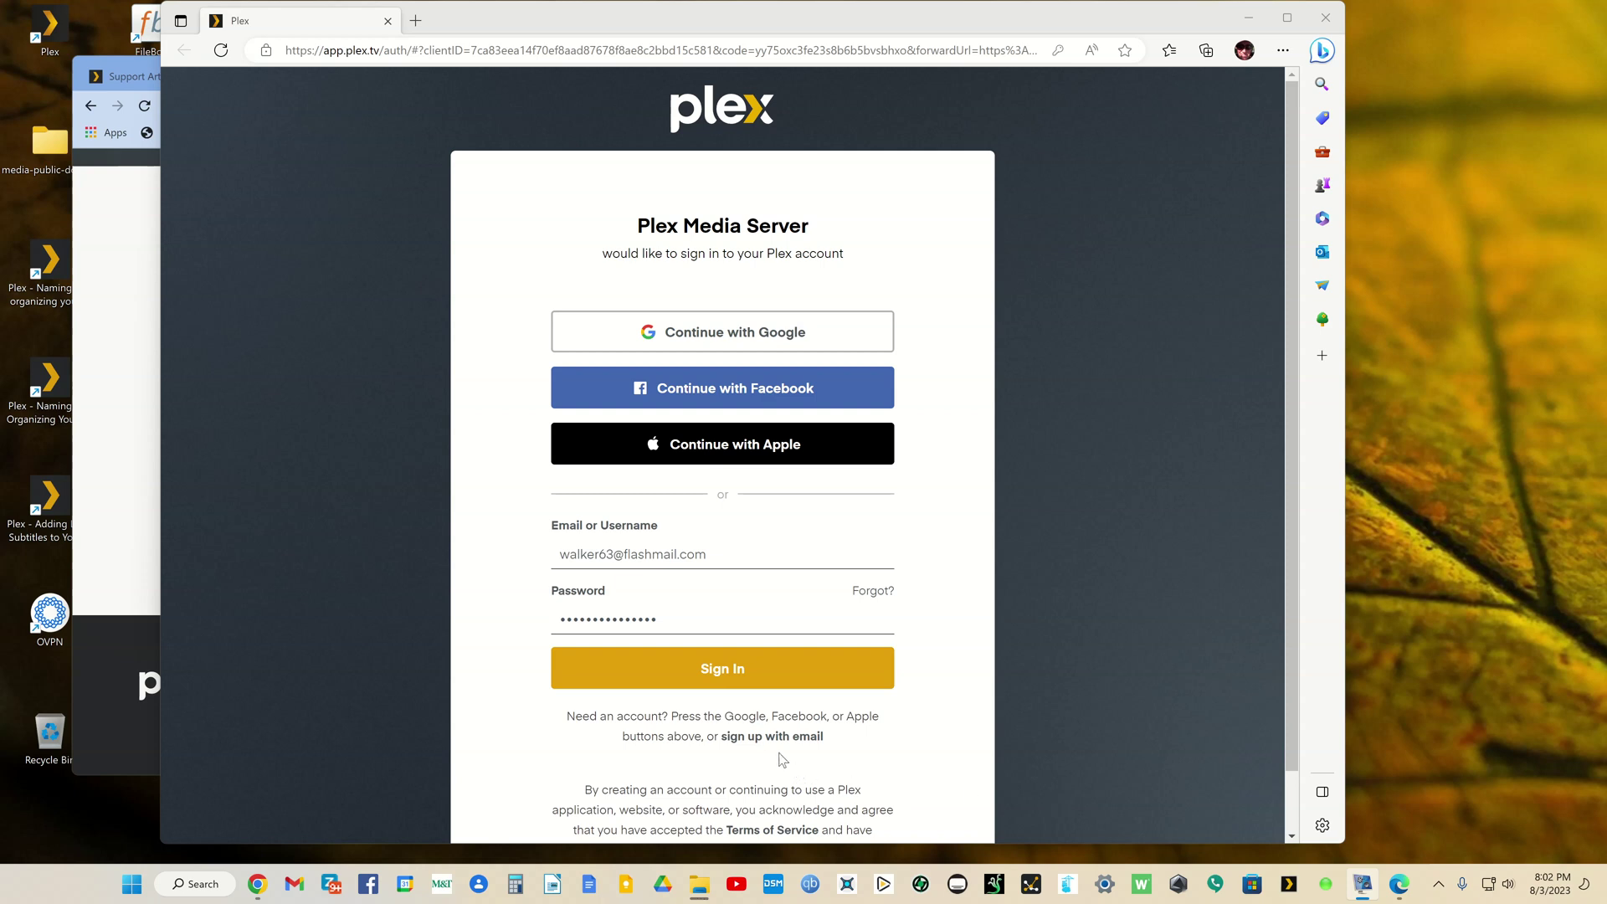
left_click(725, 670)
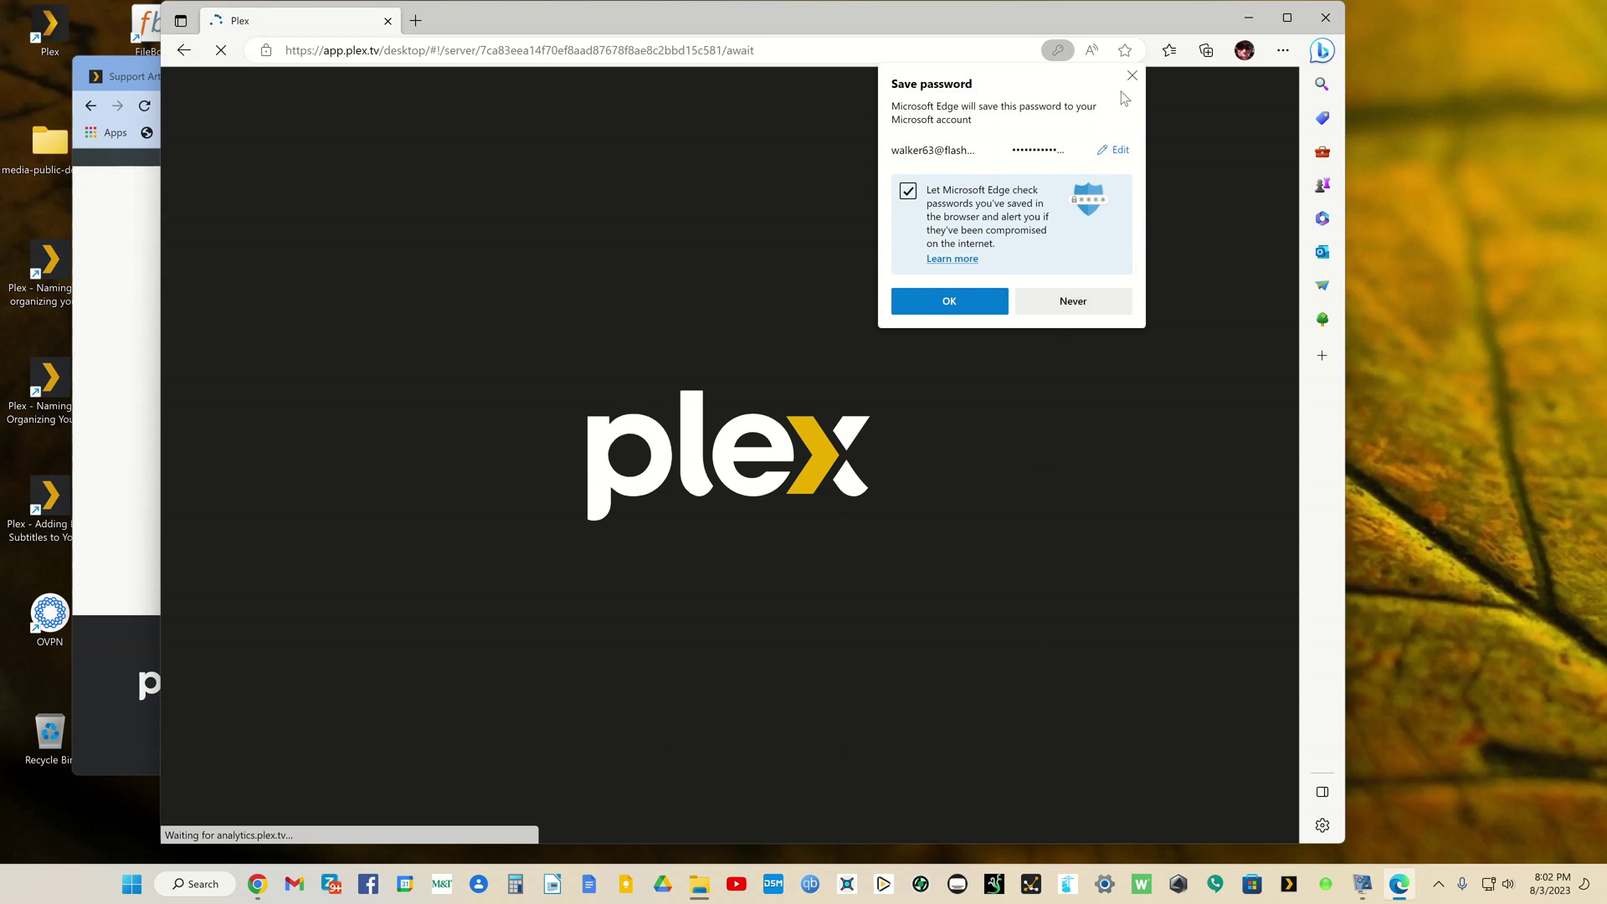
left_click(1131, 76)
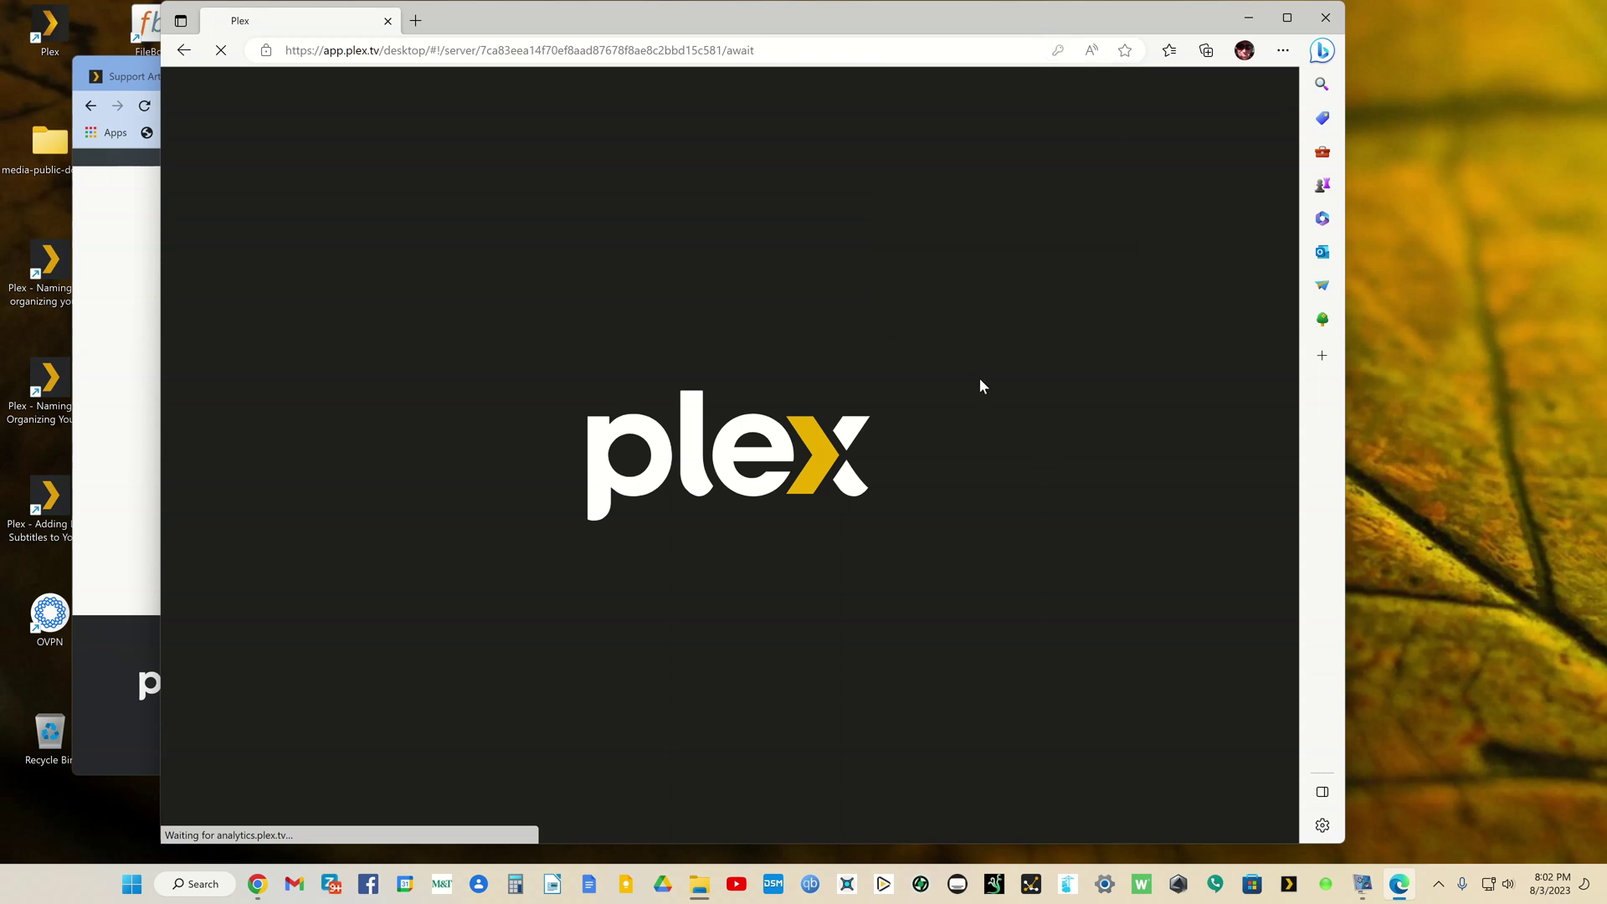
double_click(1005, 15)
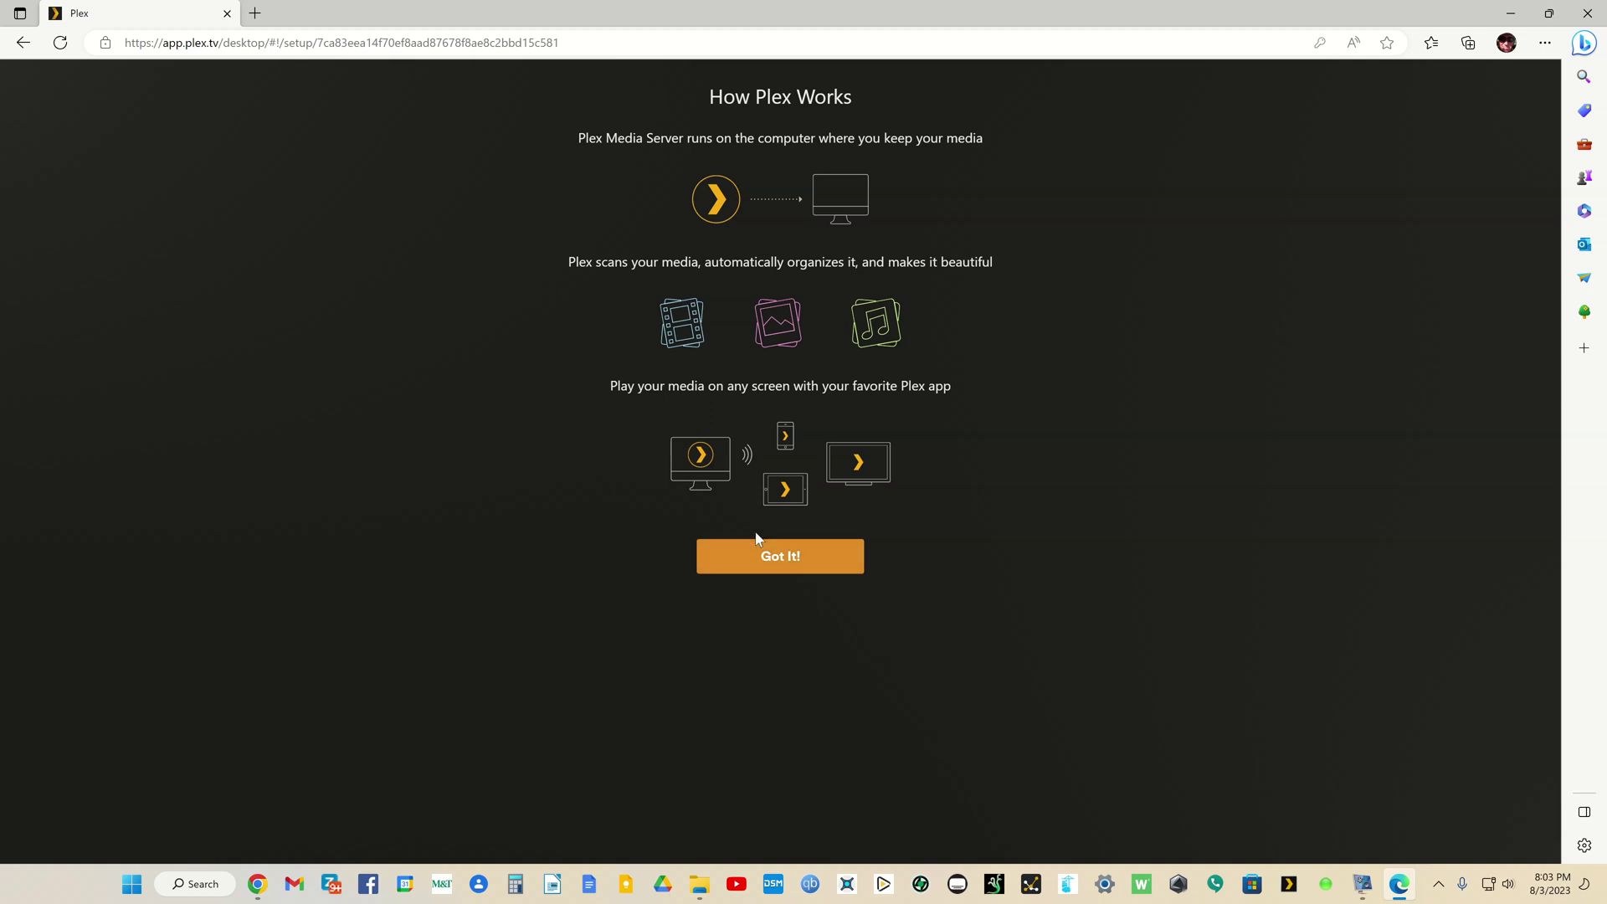
Step: Rename the server to Win11TEST and uncheck 'Allow me to access my media outside my home'
left_click(773, 556)
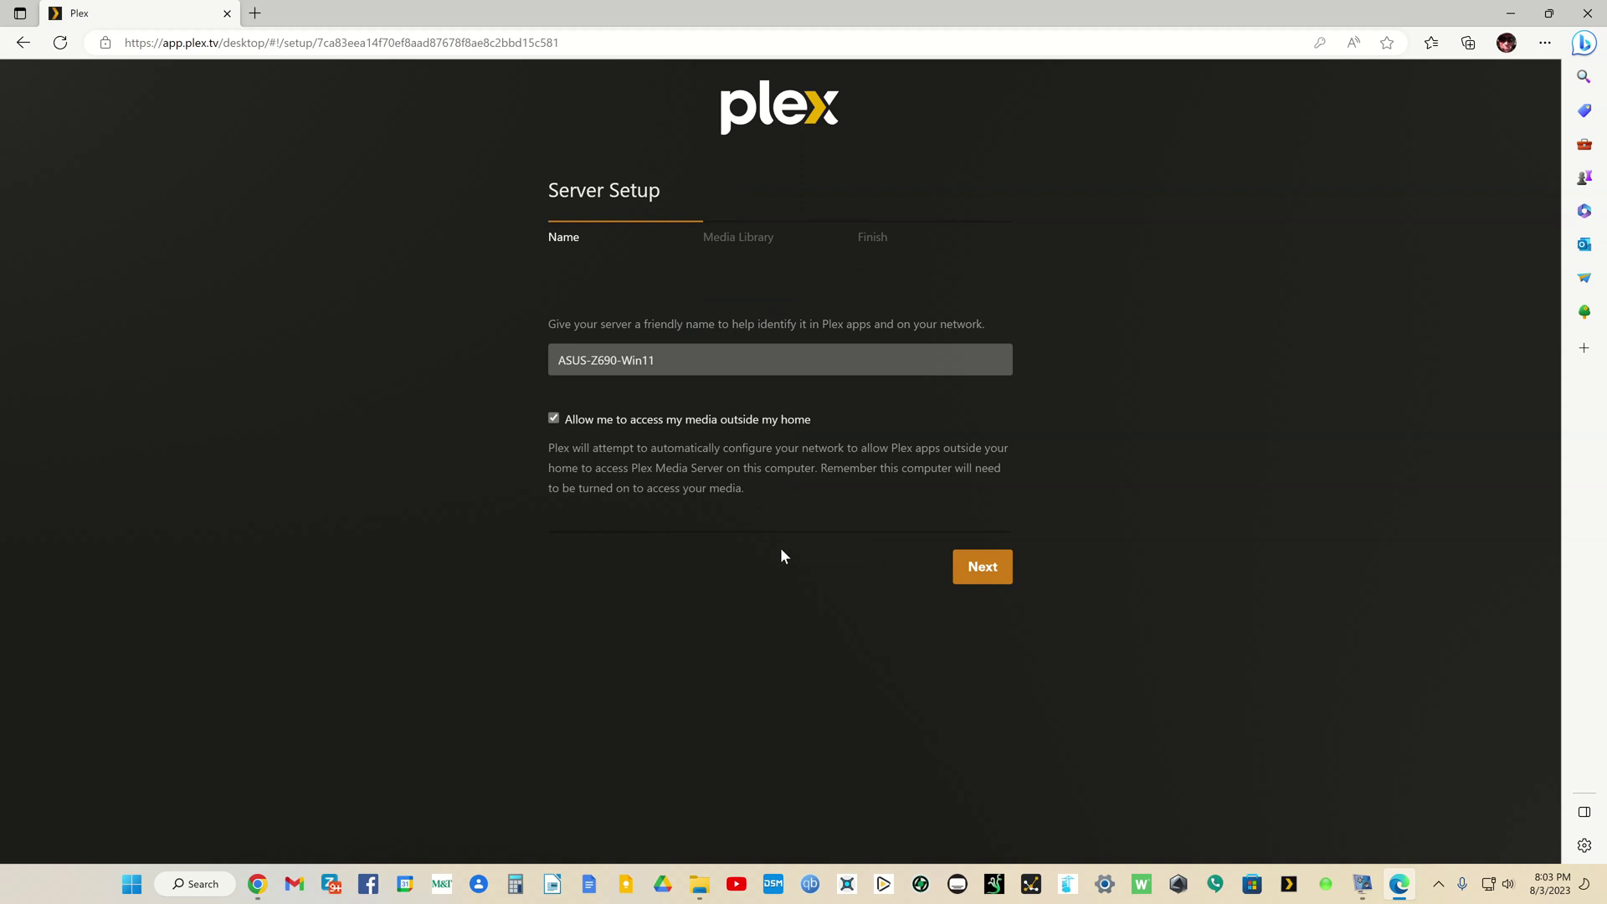
left_click(675, 365)
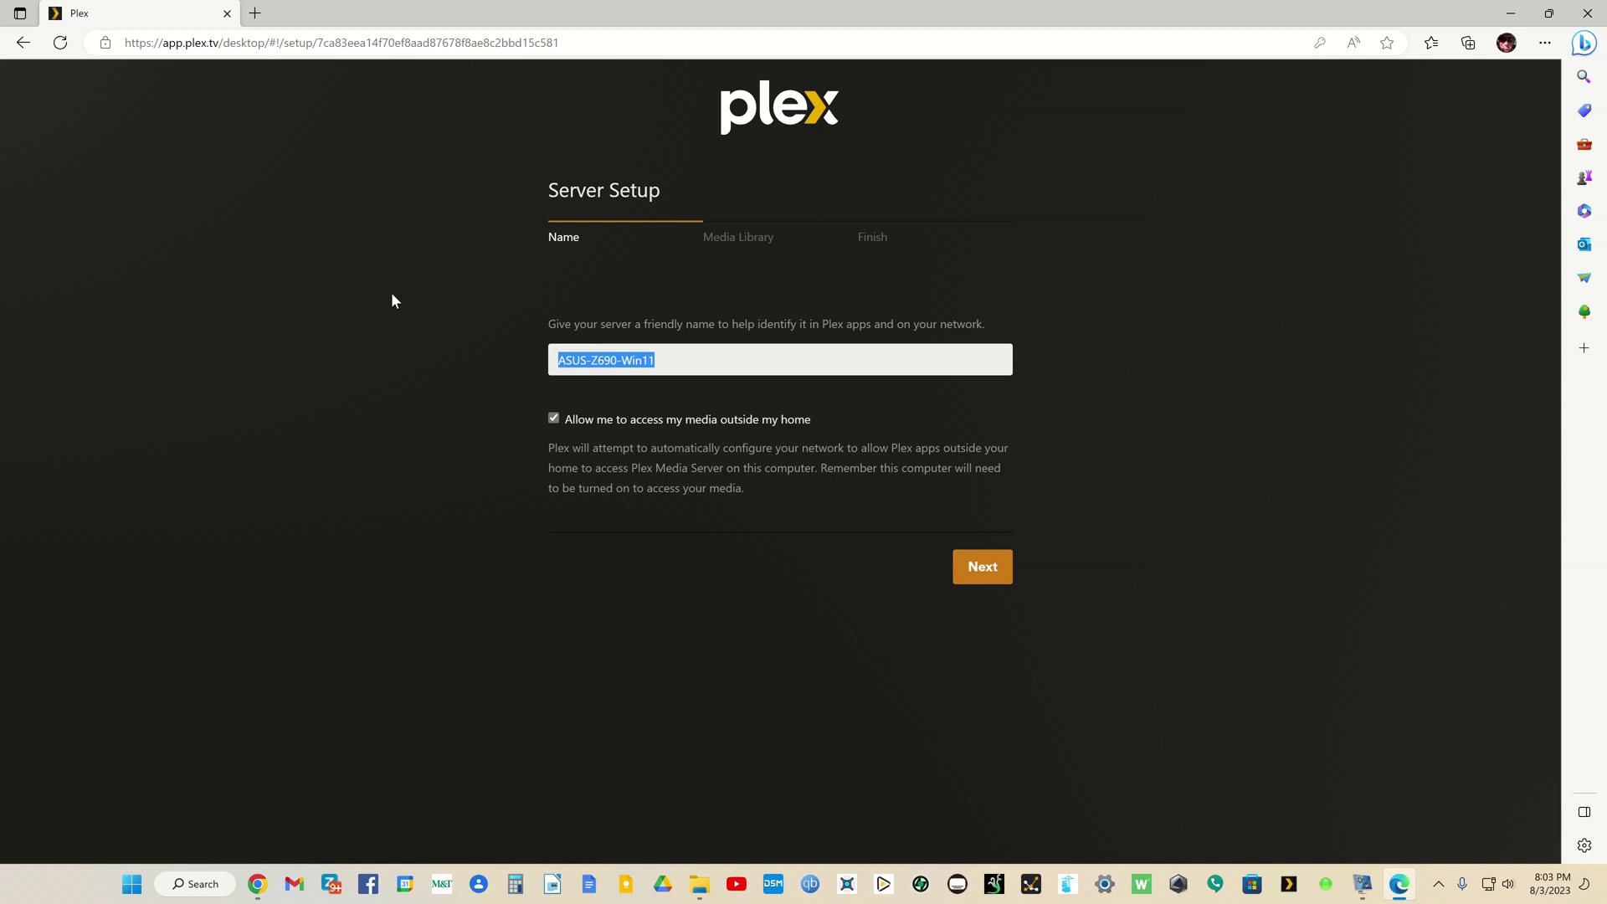
left_click(685, 358)
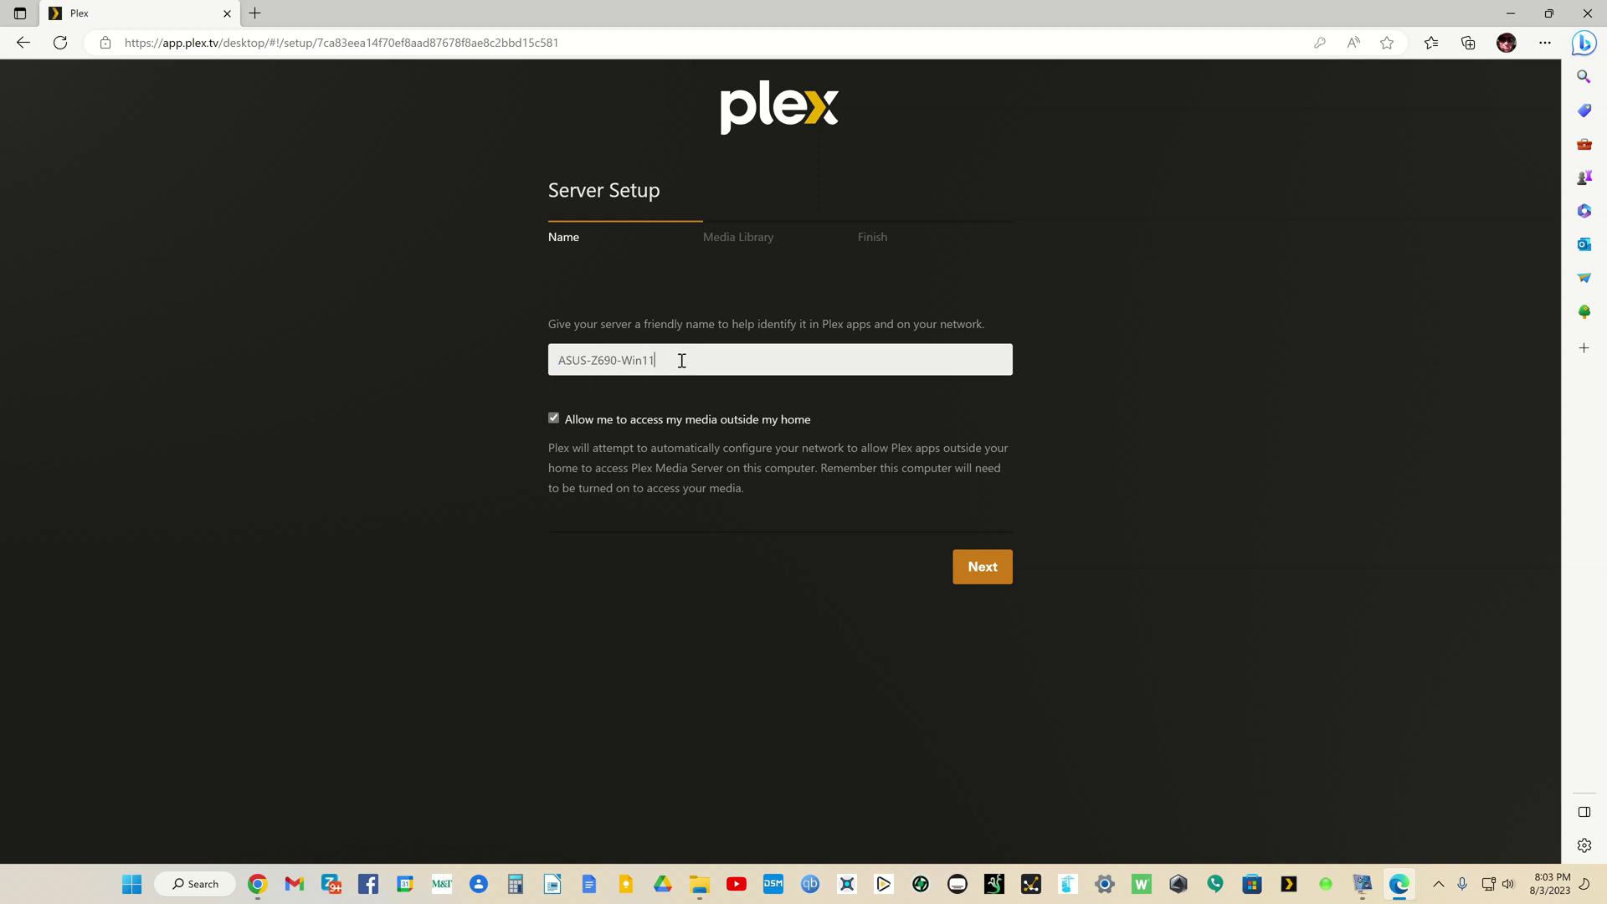
left_click_drag(624, 362, 502, 348)
key("BackSpace")
type("TEST")
left_click(552, 421)
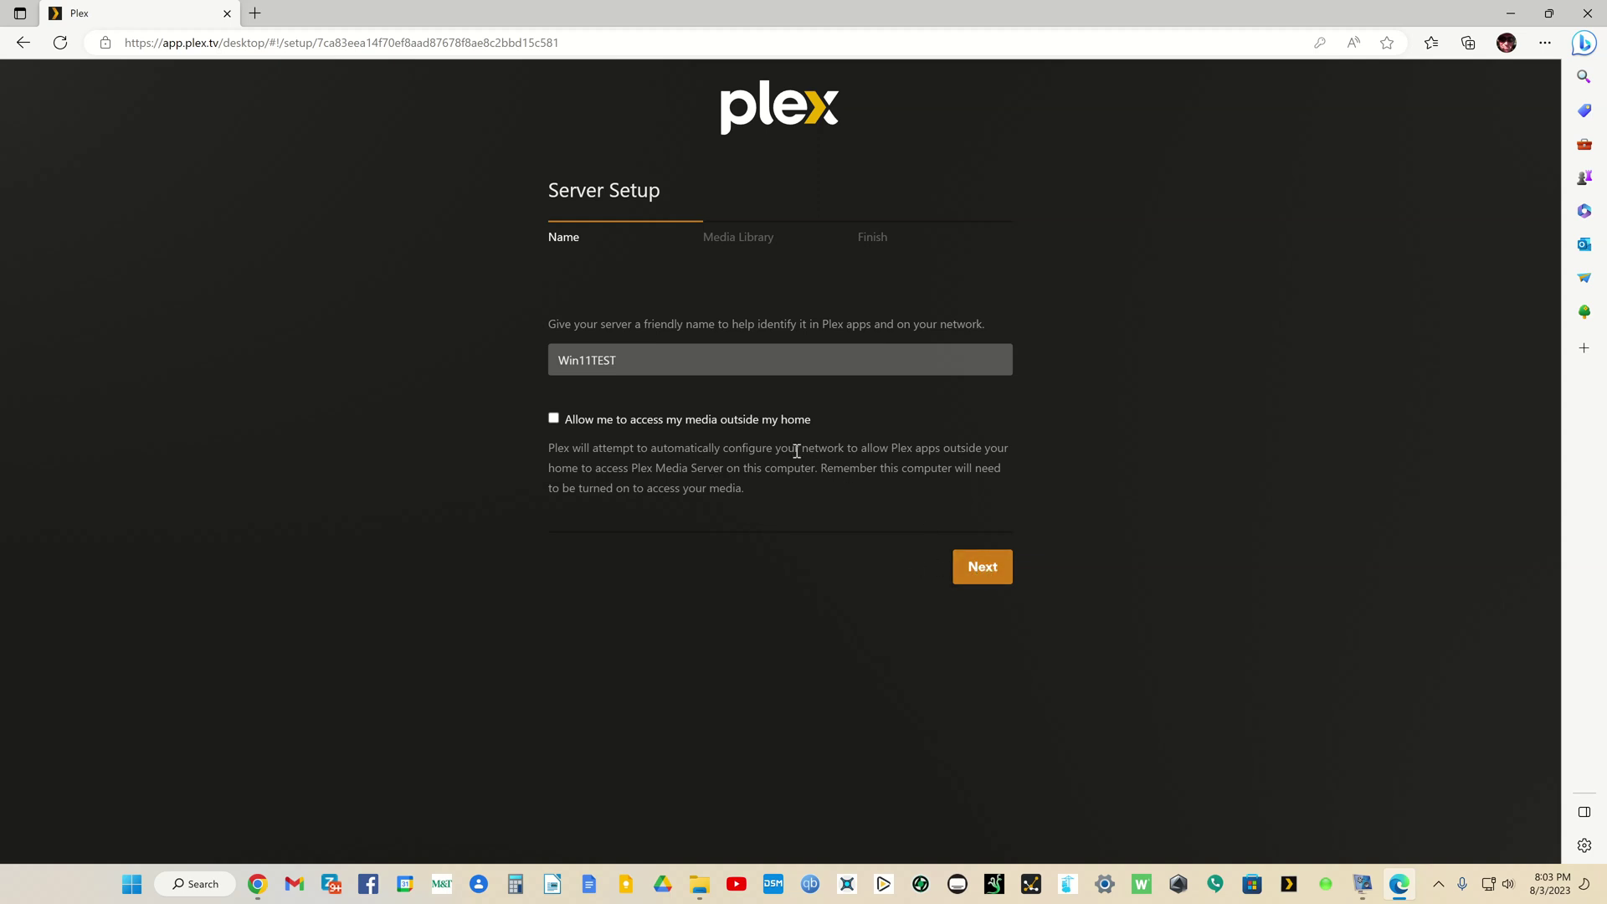
Step: Delete the default Music and Photos libraries, then bring the C:\Media Explorer window into view
left_click(985, 568)
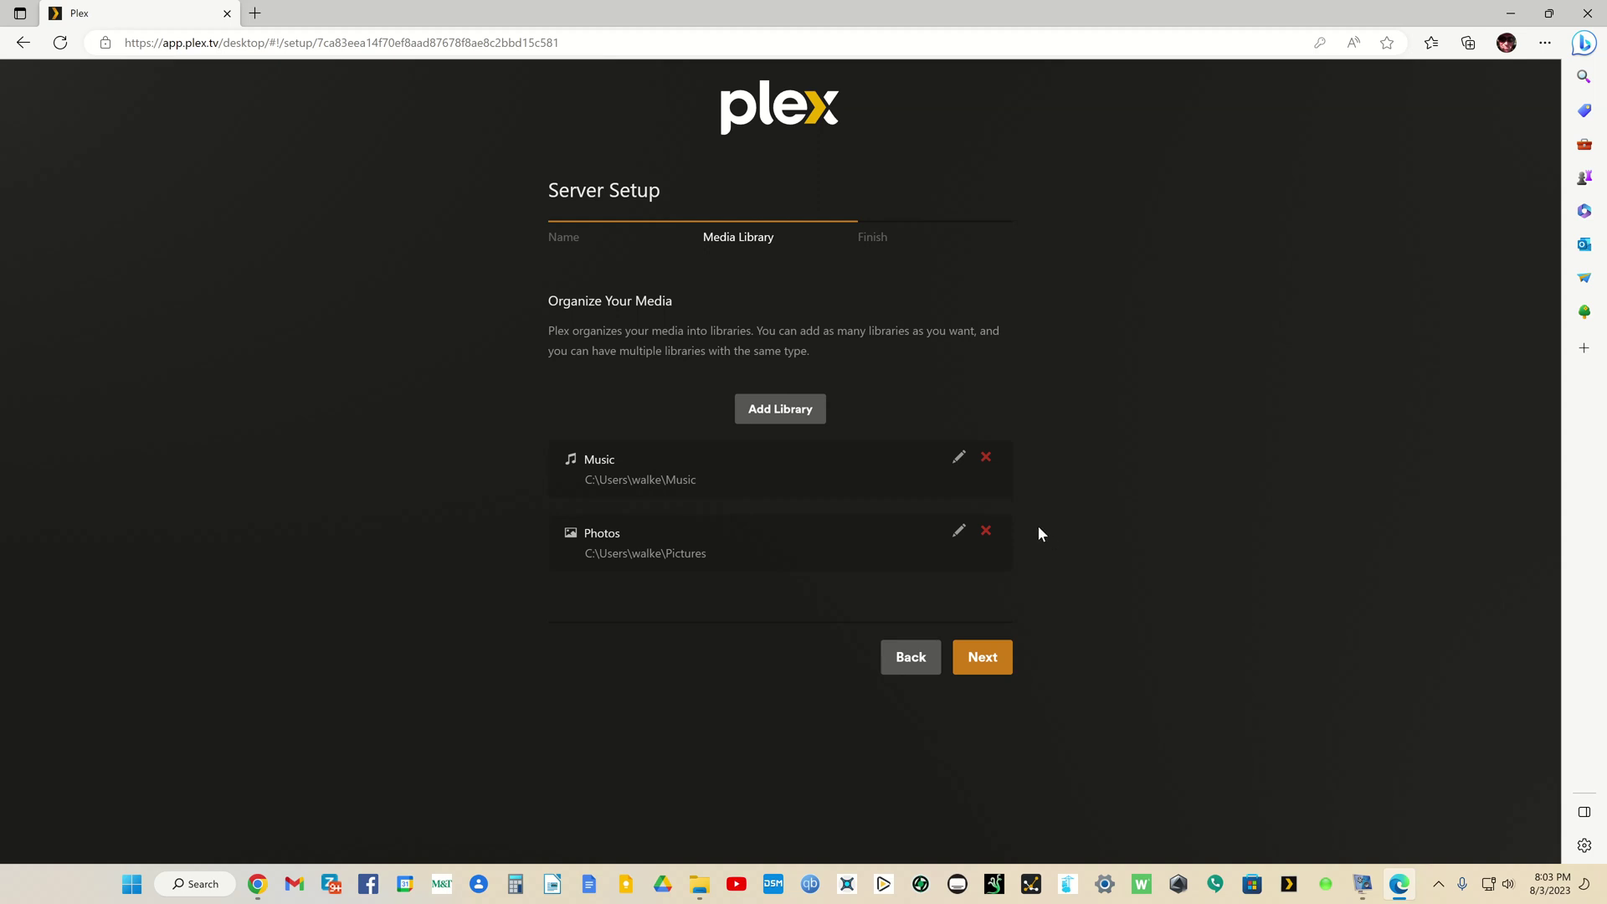
left_click(985, 458)
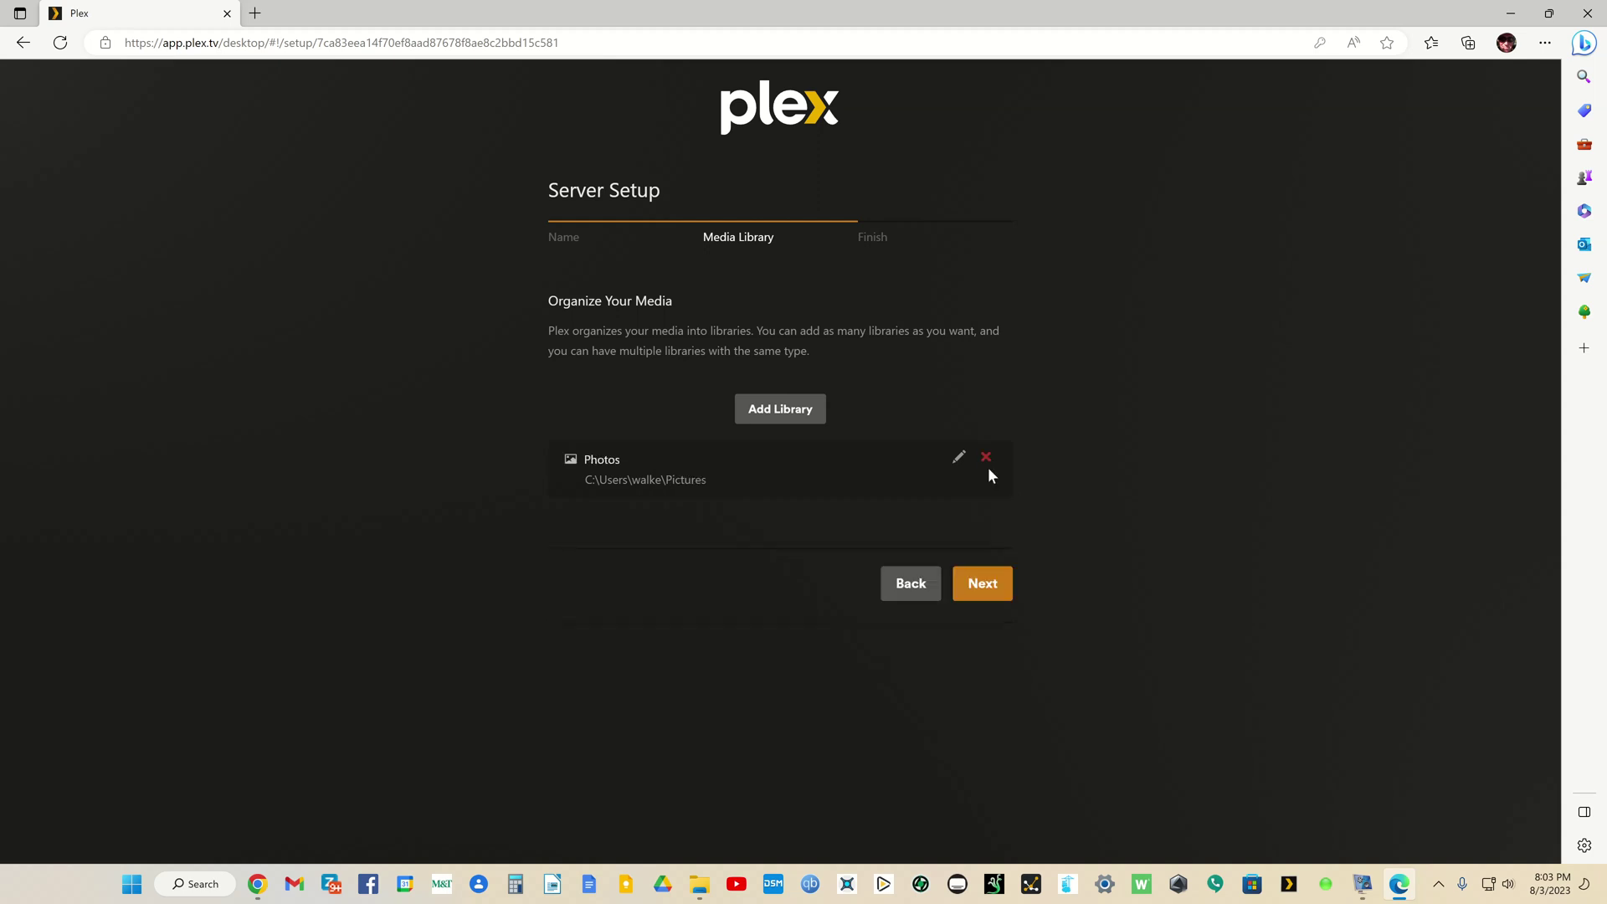
left_click(986, 458)
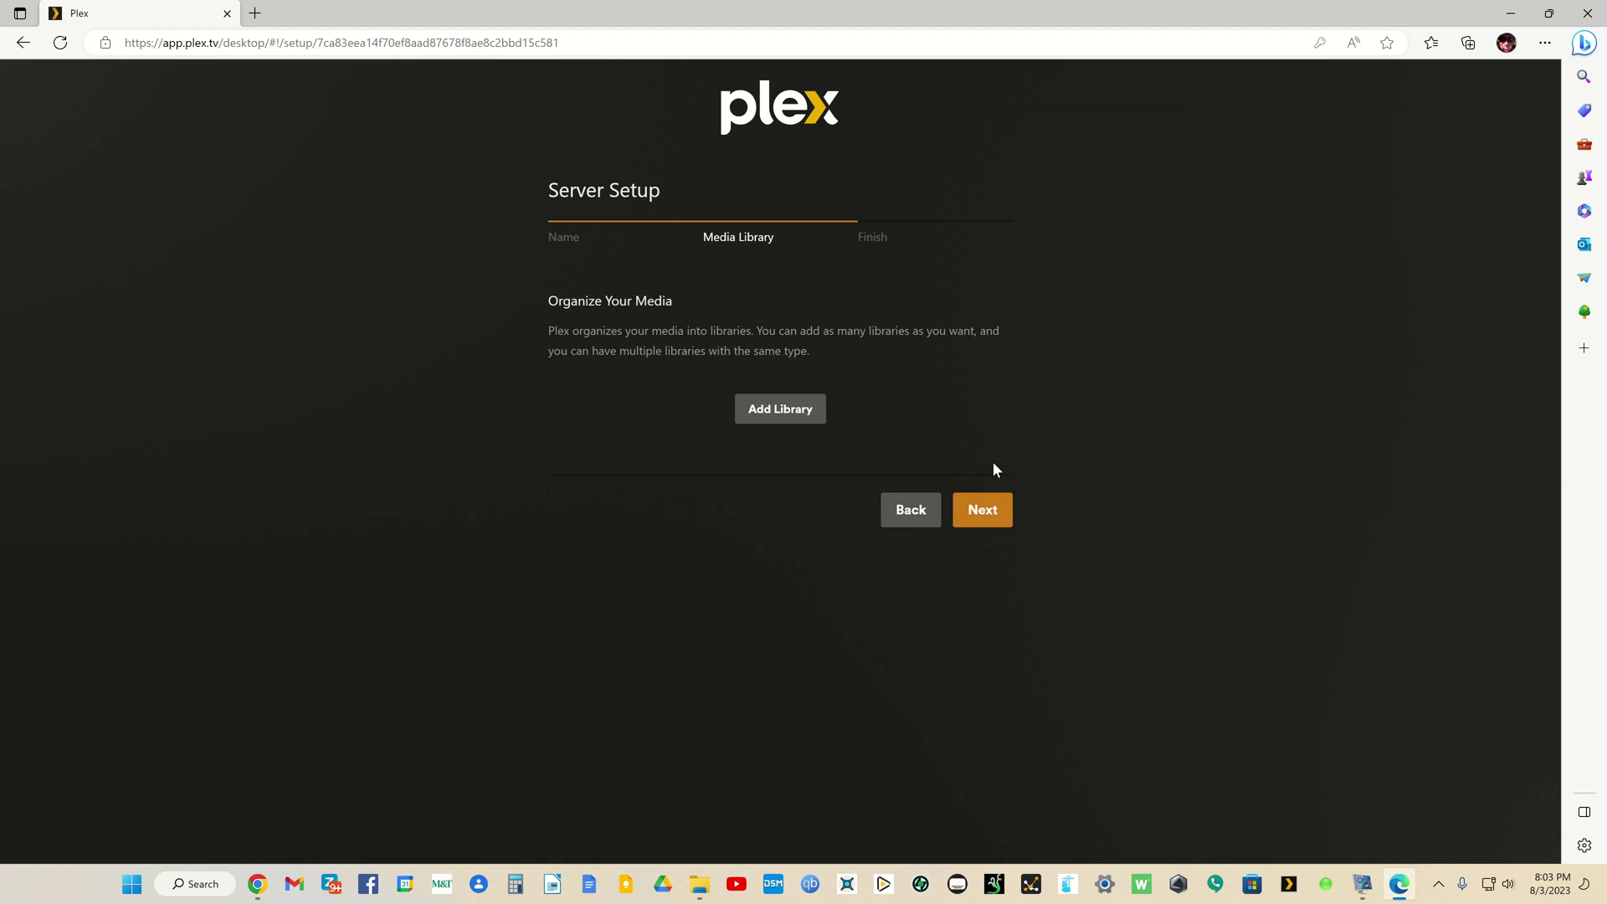
key("alt+Tab")
left_click_drag(952, 97, 762, 125)
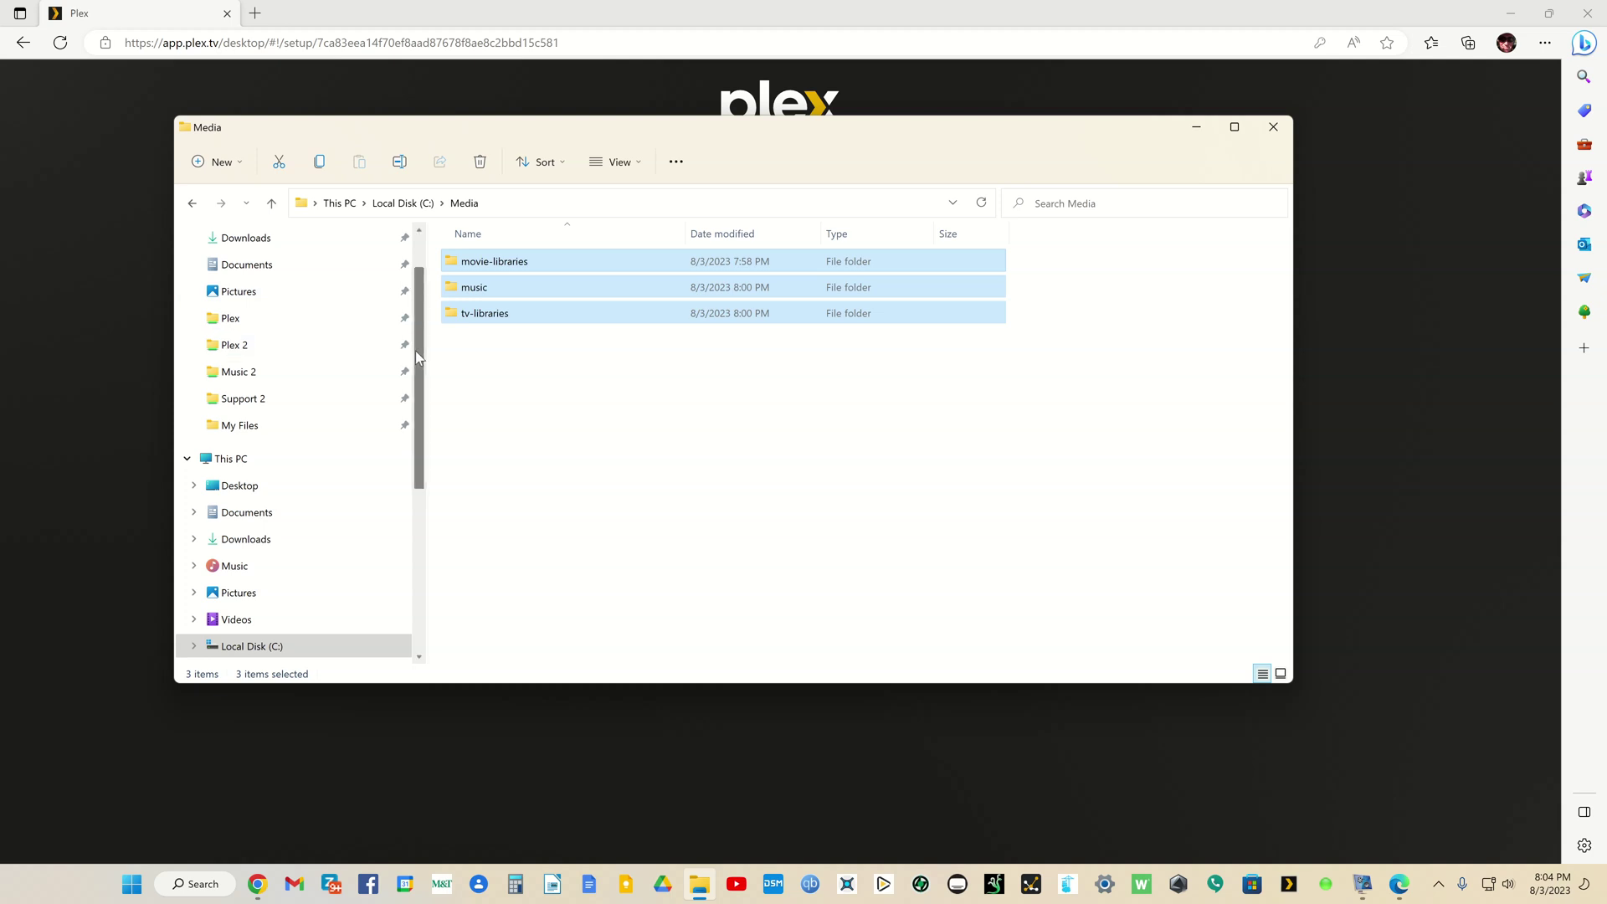
Step: Open the music folder under C:\Media to see its artists, then return to Media
left_click(490, 359)
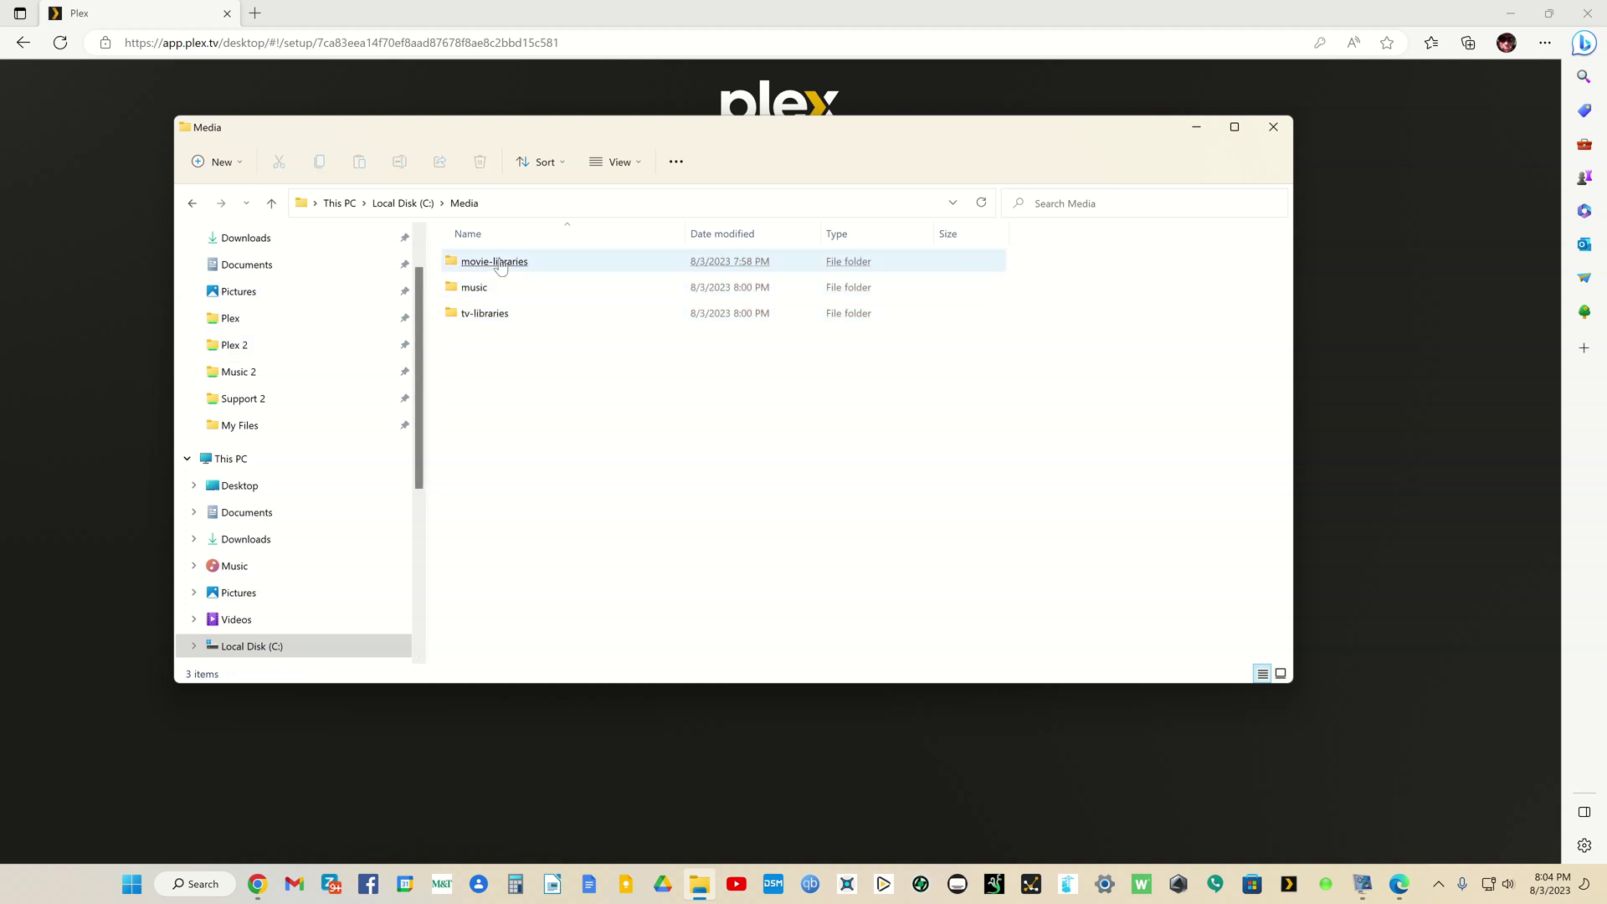
left_click(500, 266)
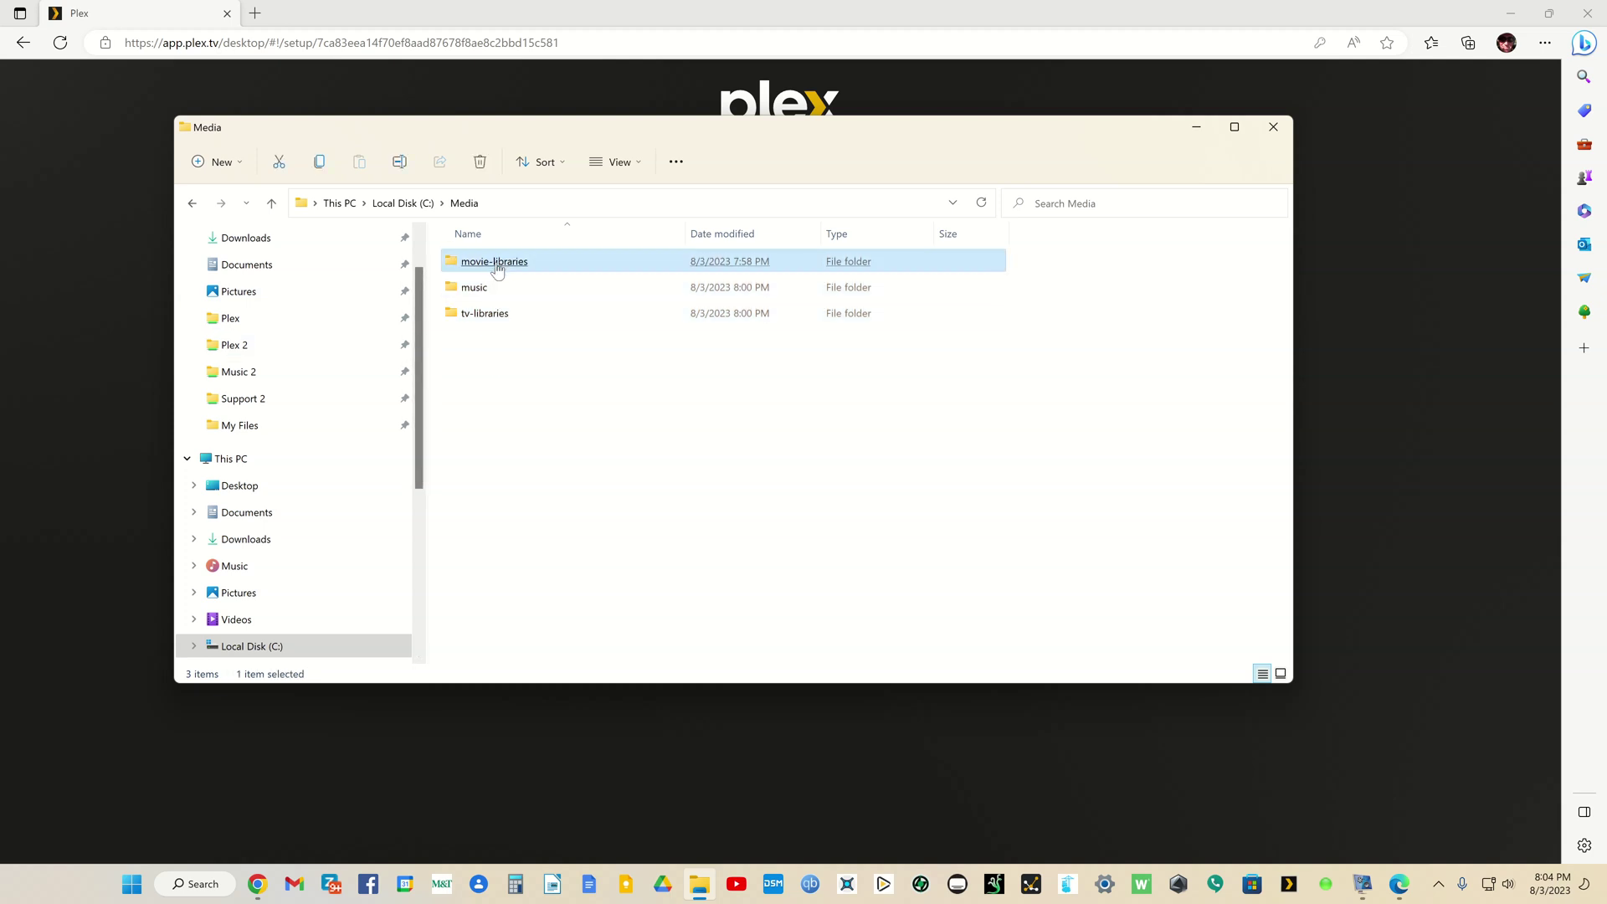
left_click(499, 316)
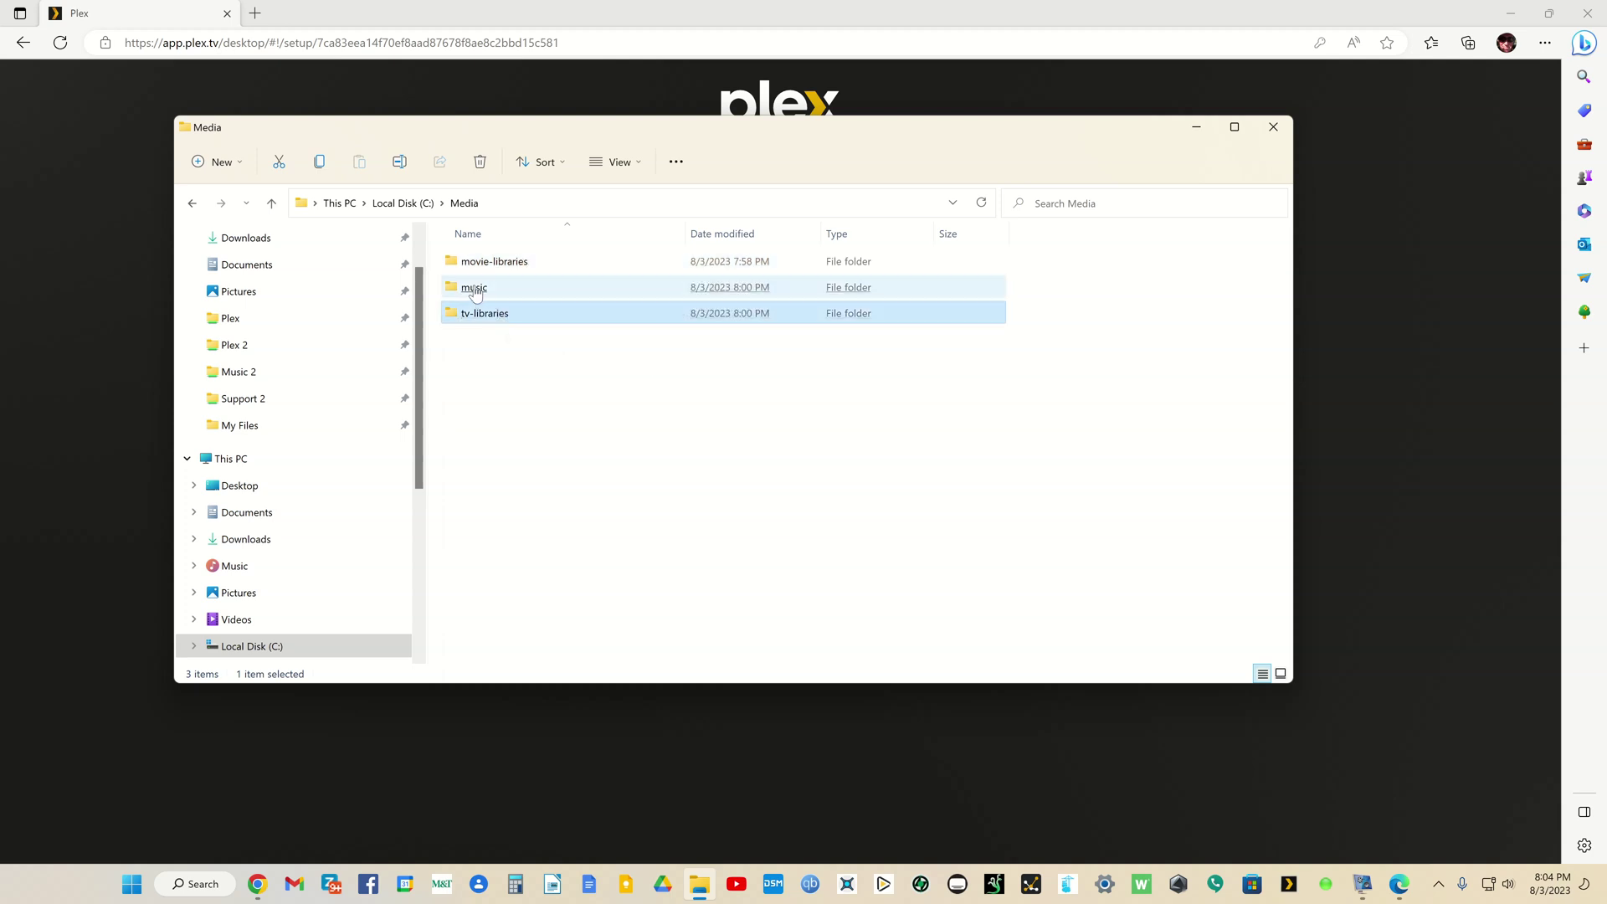
double_click(475, 289)
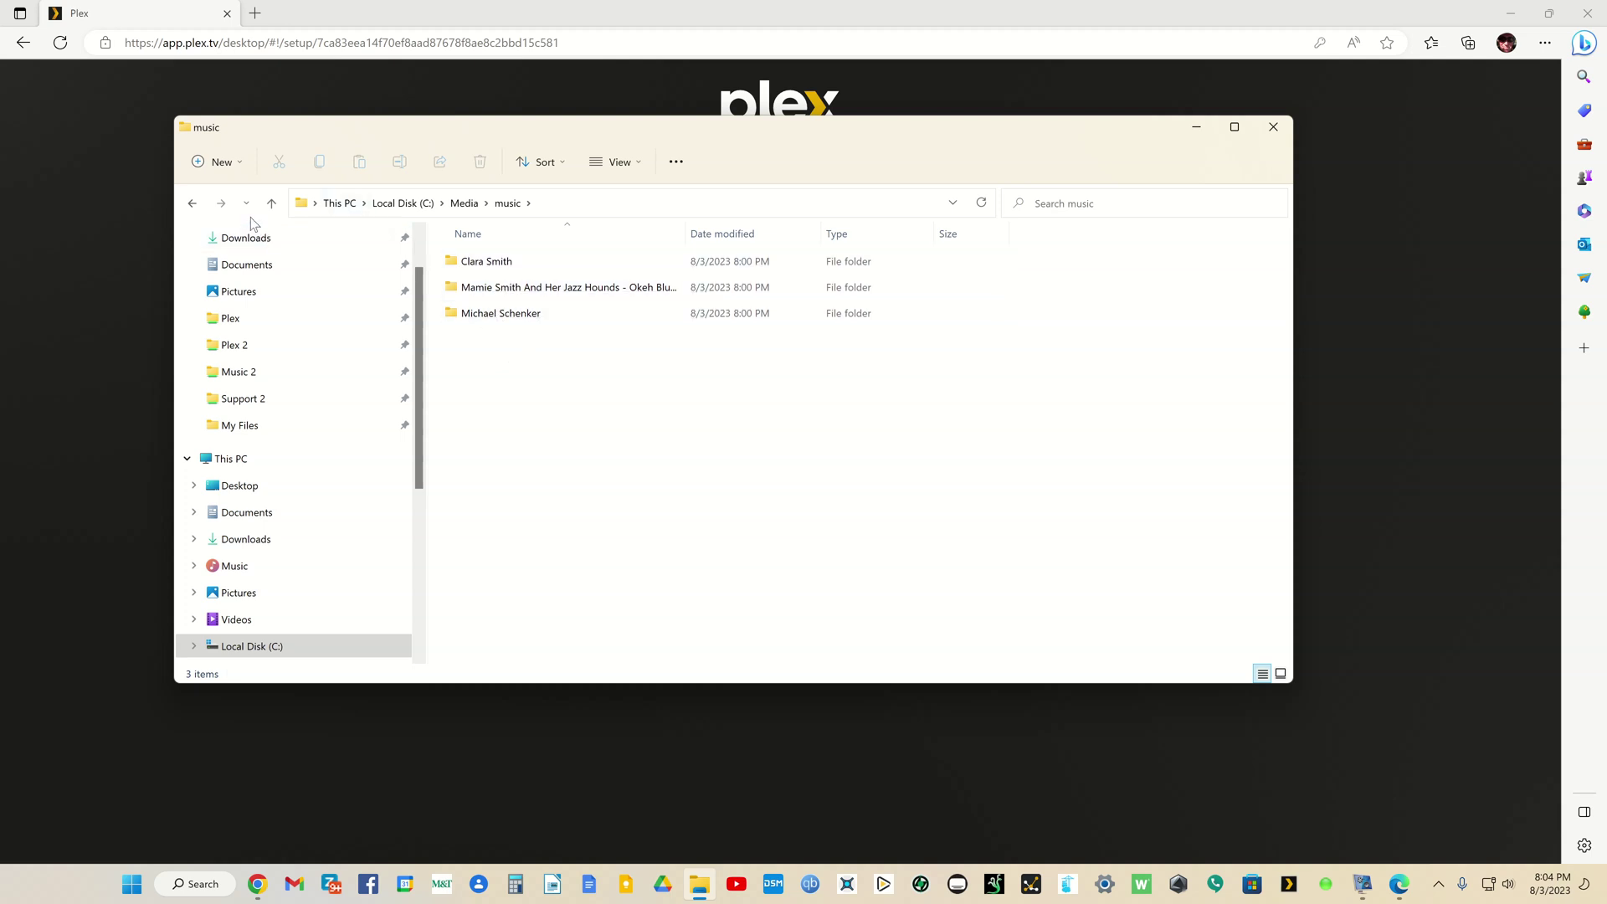
left_click(192, 202)
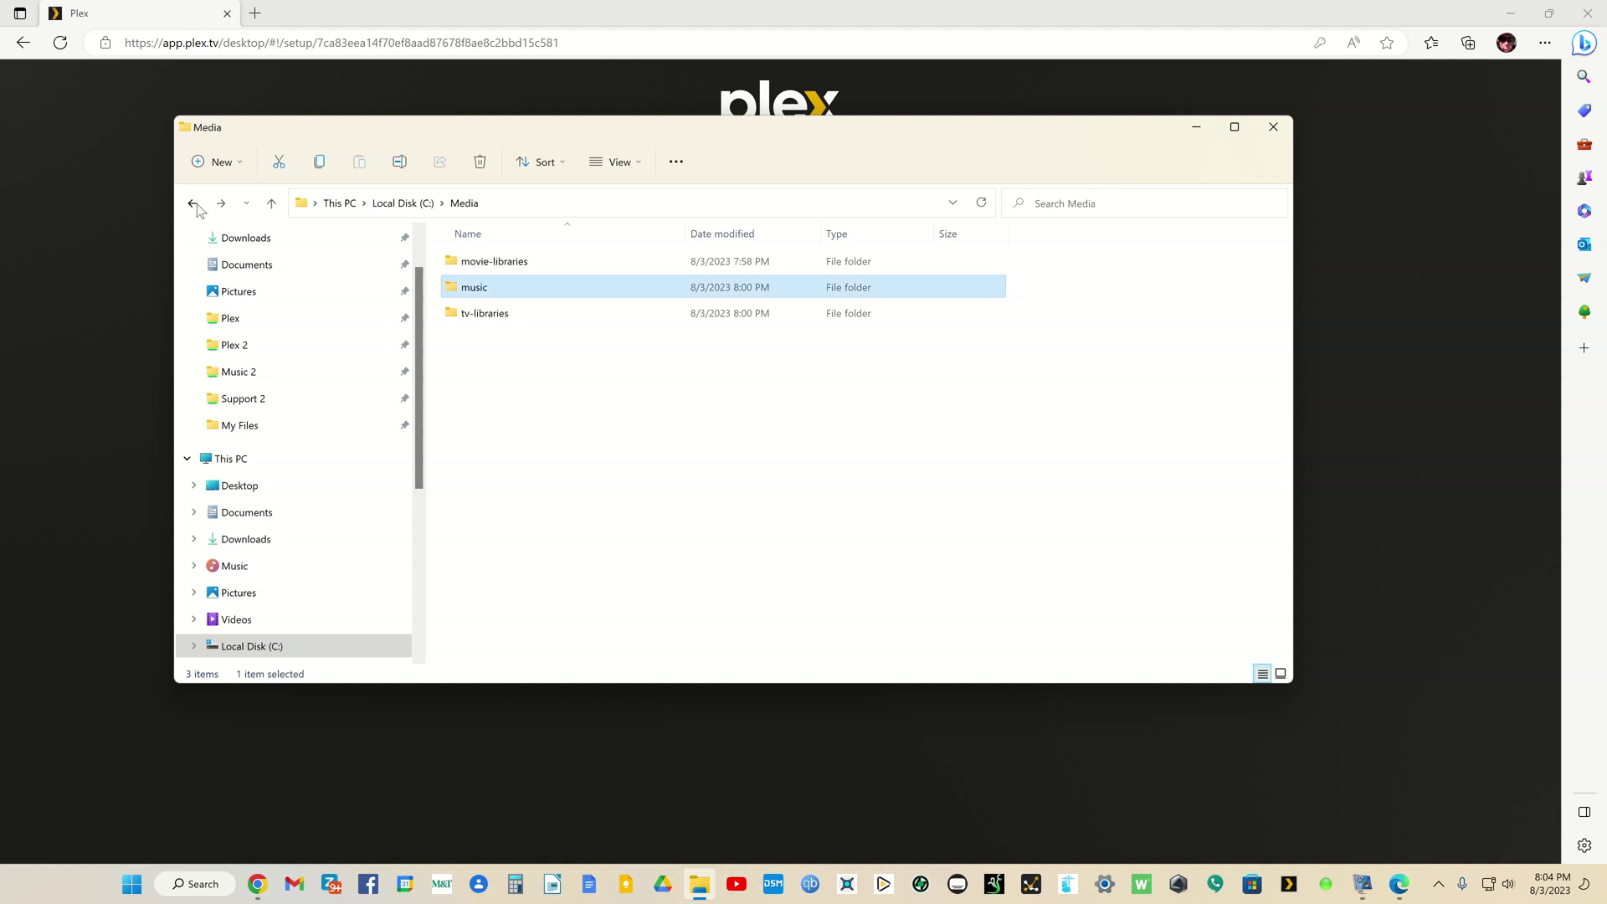
Step: Browse movie-libraries to inspect movie-documentary, movie-kids and movie-main, then return to Media
left_click(488, 266)
double_click(488, 267)
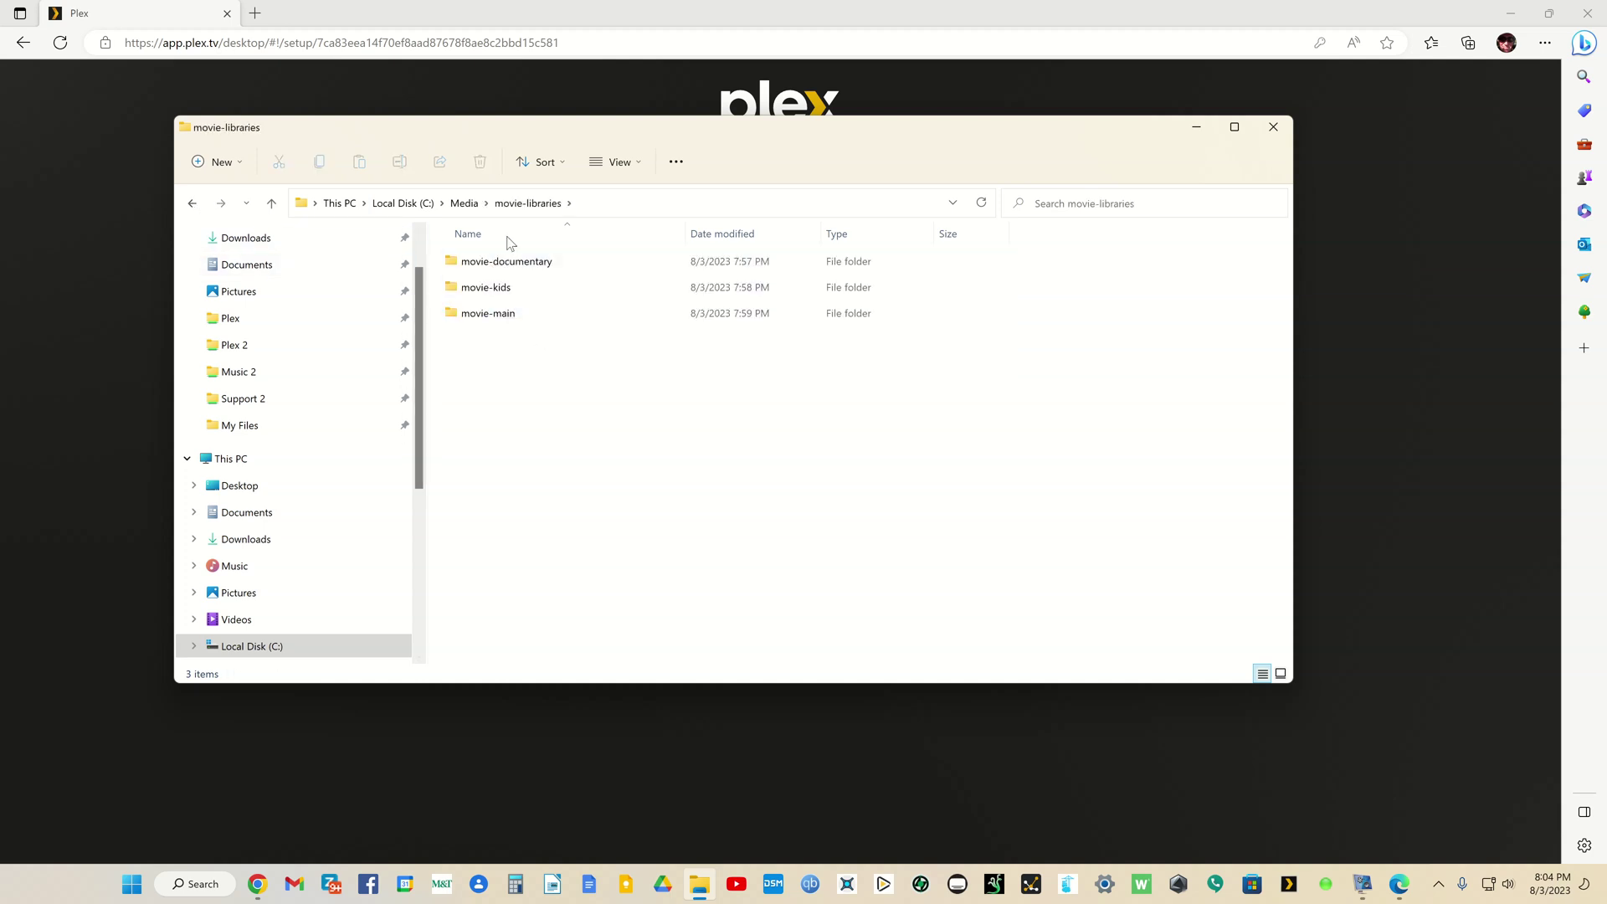
left_click(511, 265)
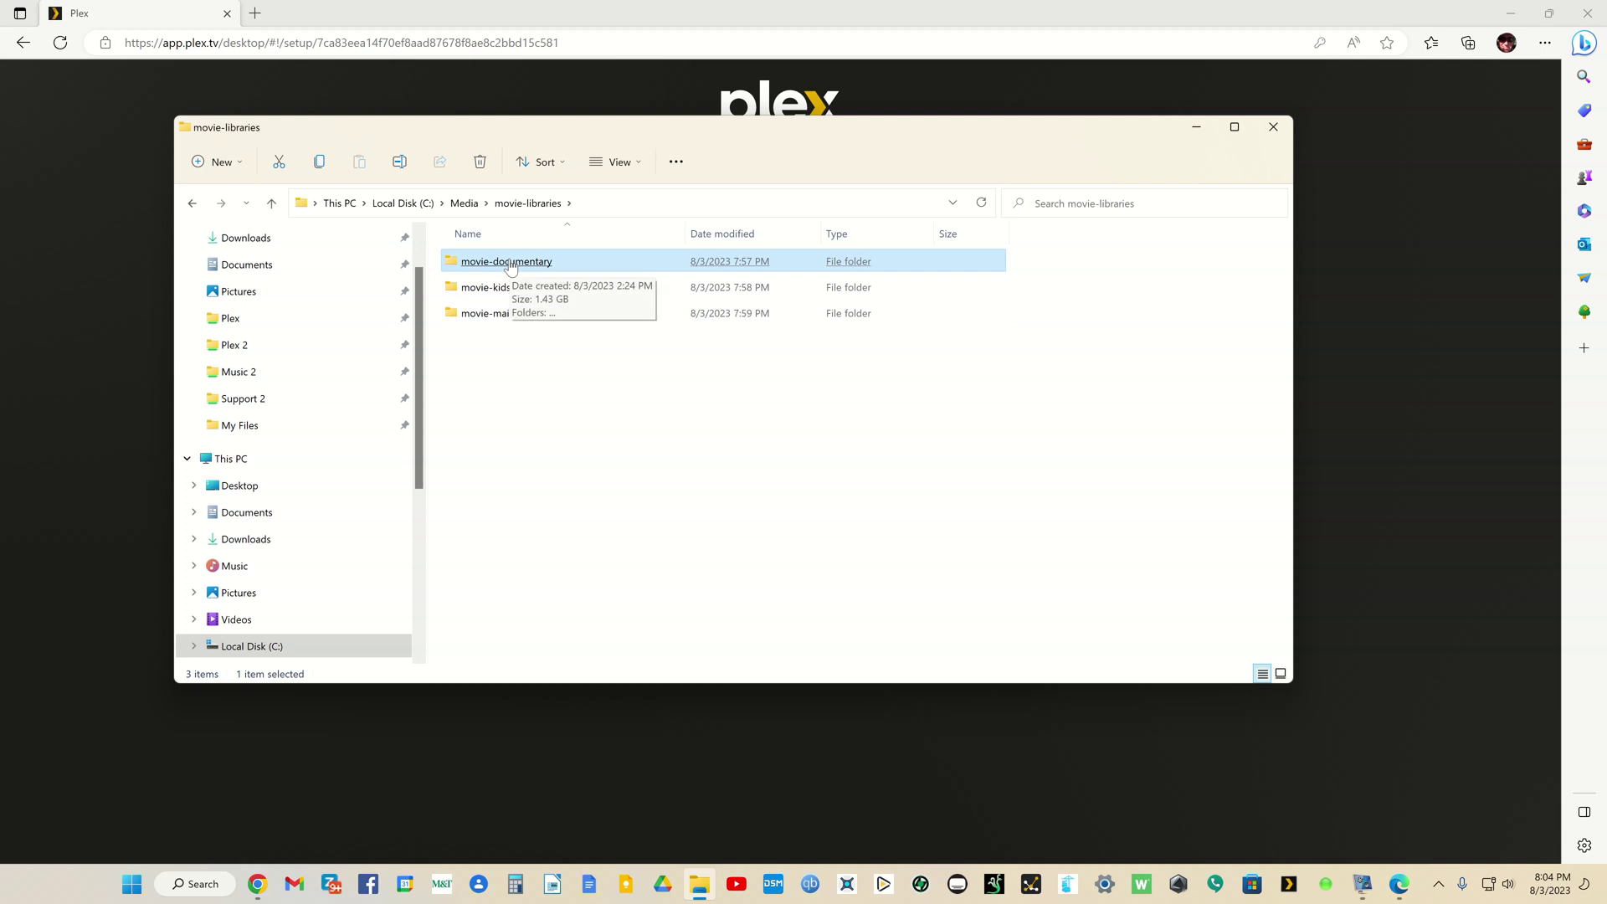
left_click(495, 289)
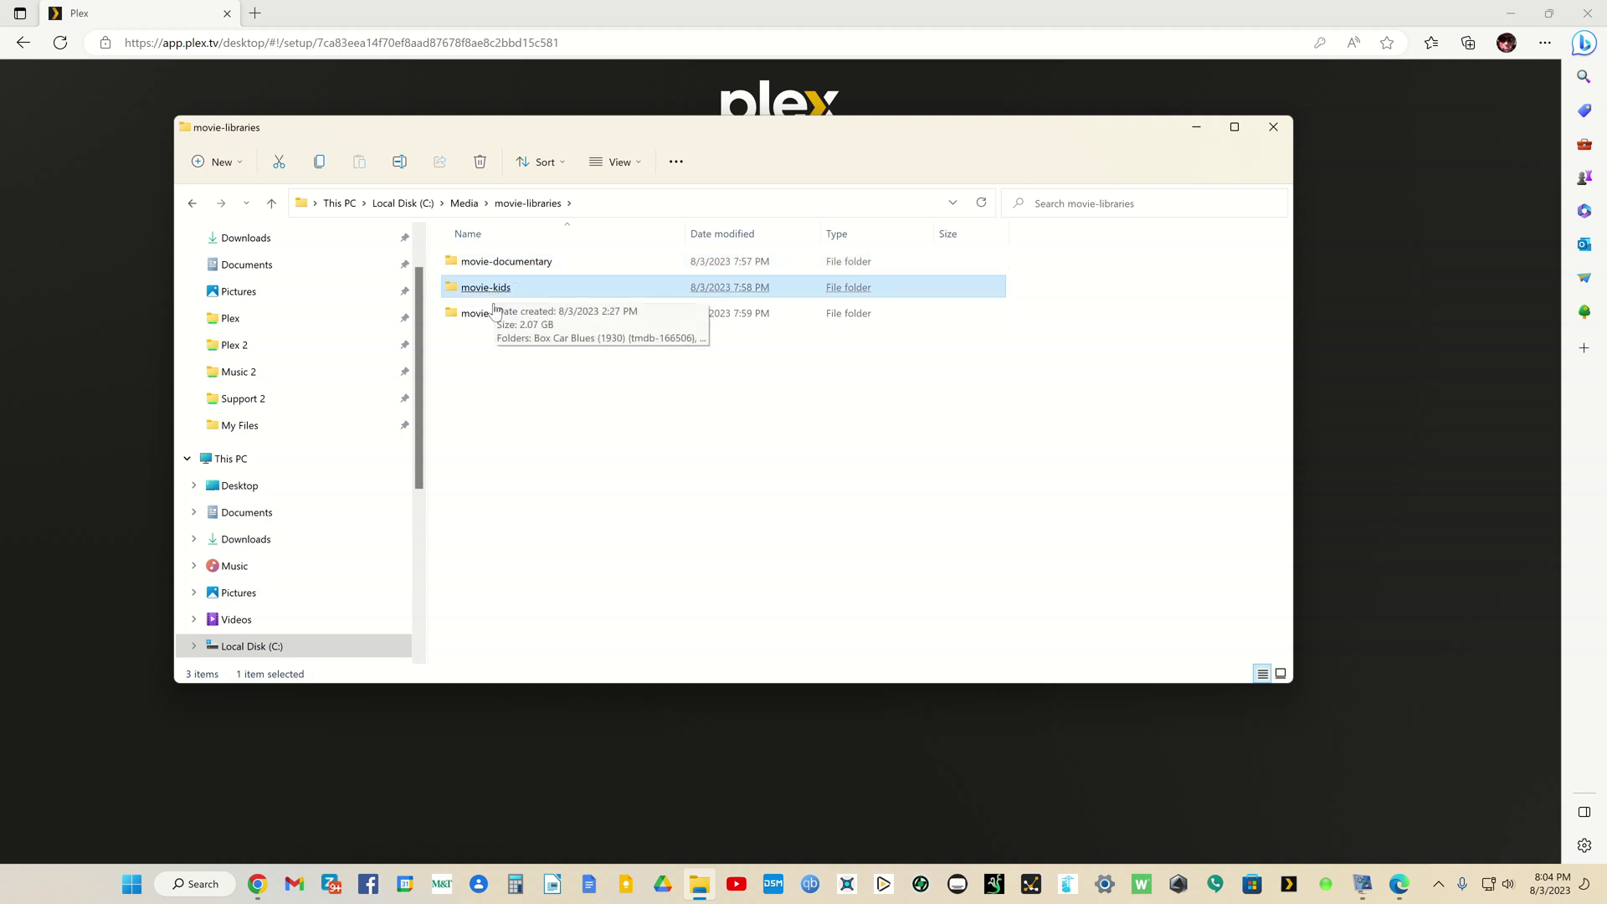
left_click(493, 313)
left_click(193, 202)
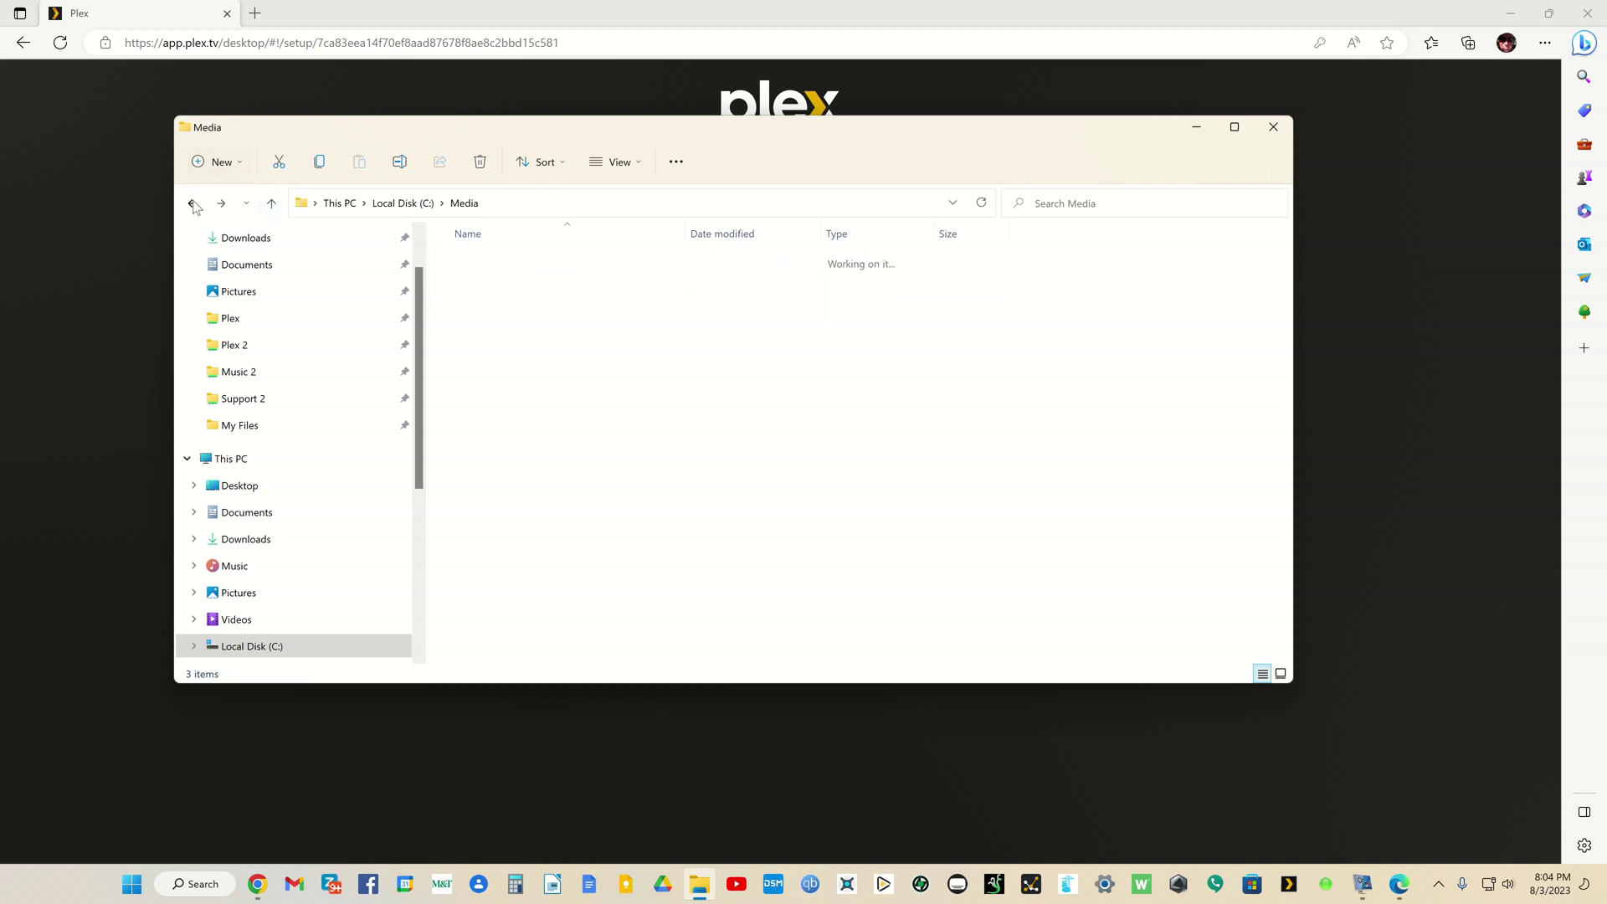
Step: Open tv-libraries\tv-main to list its shows, go back to Media, and drag Explorer aside
left_click(490, 317)
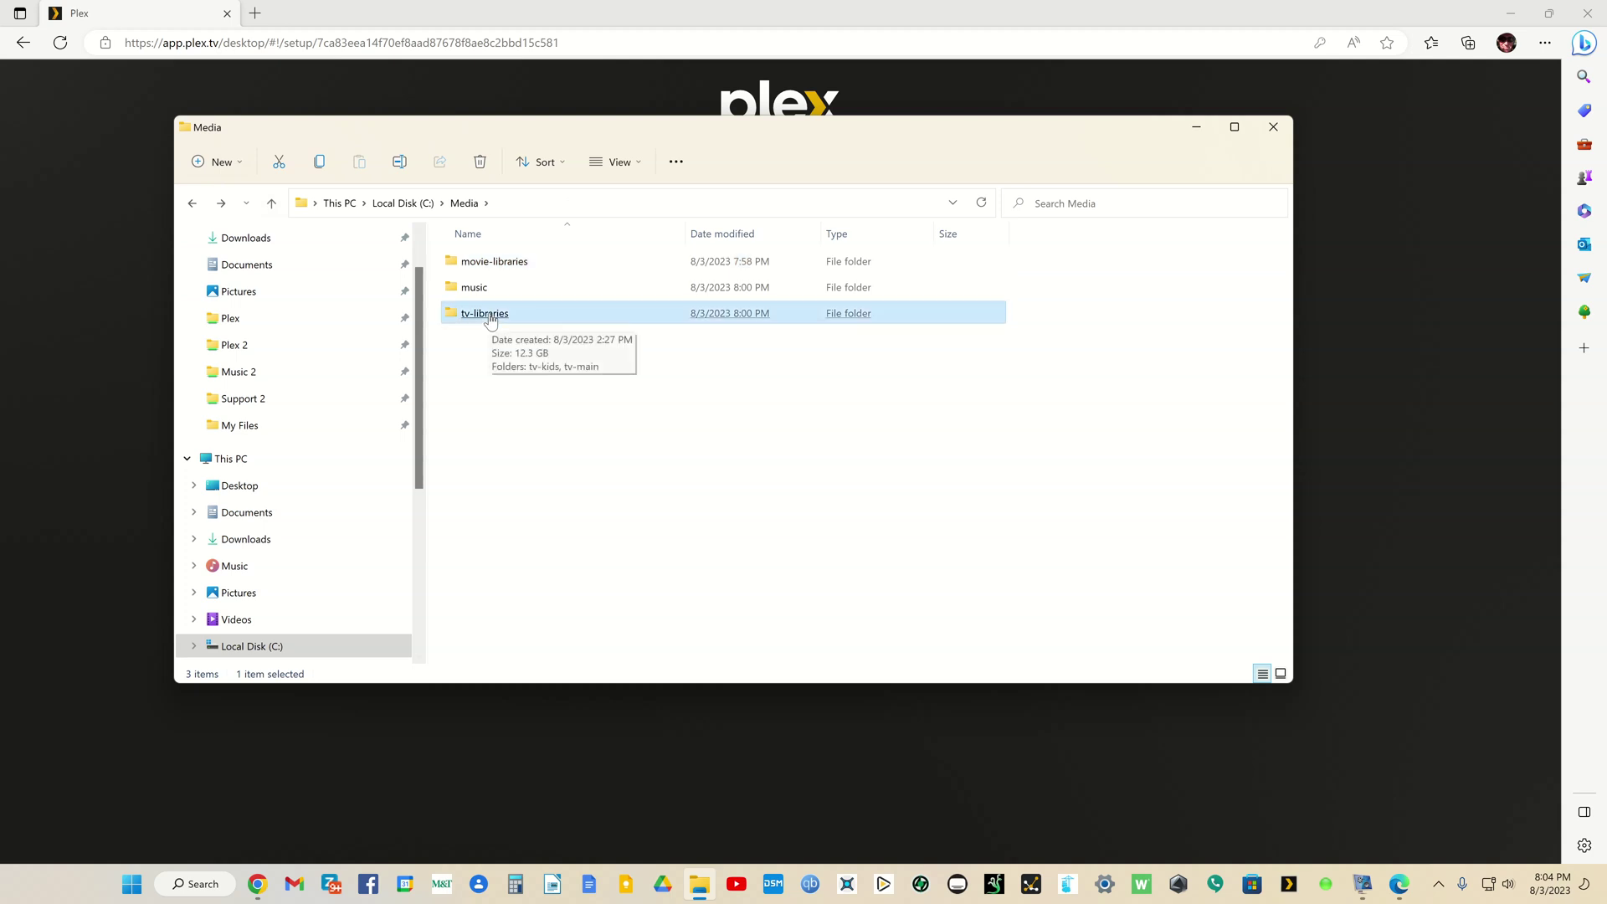
double_click(490, 317)
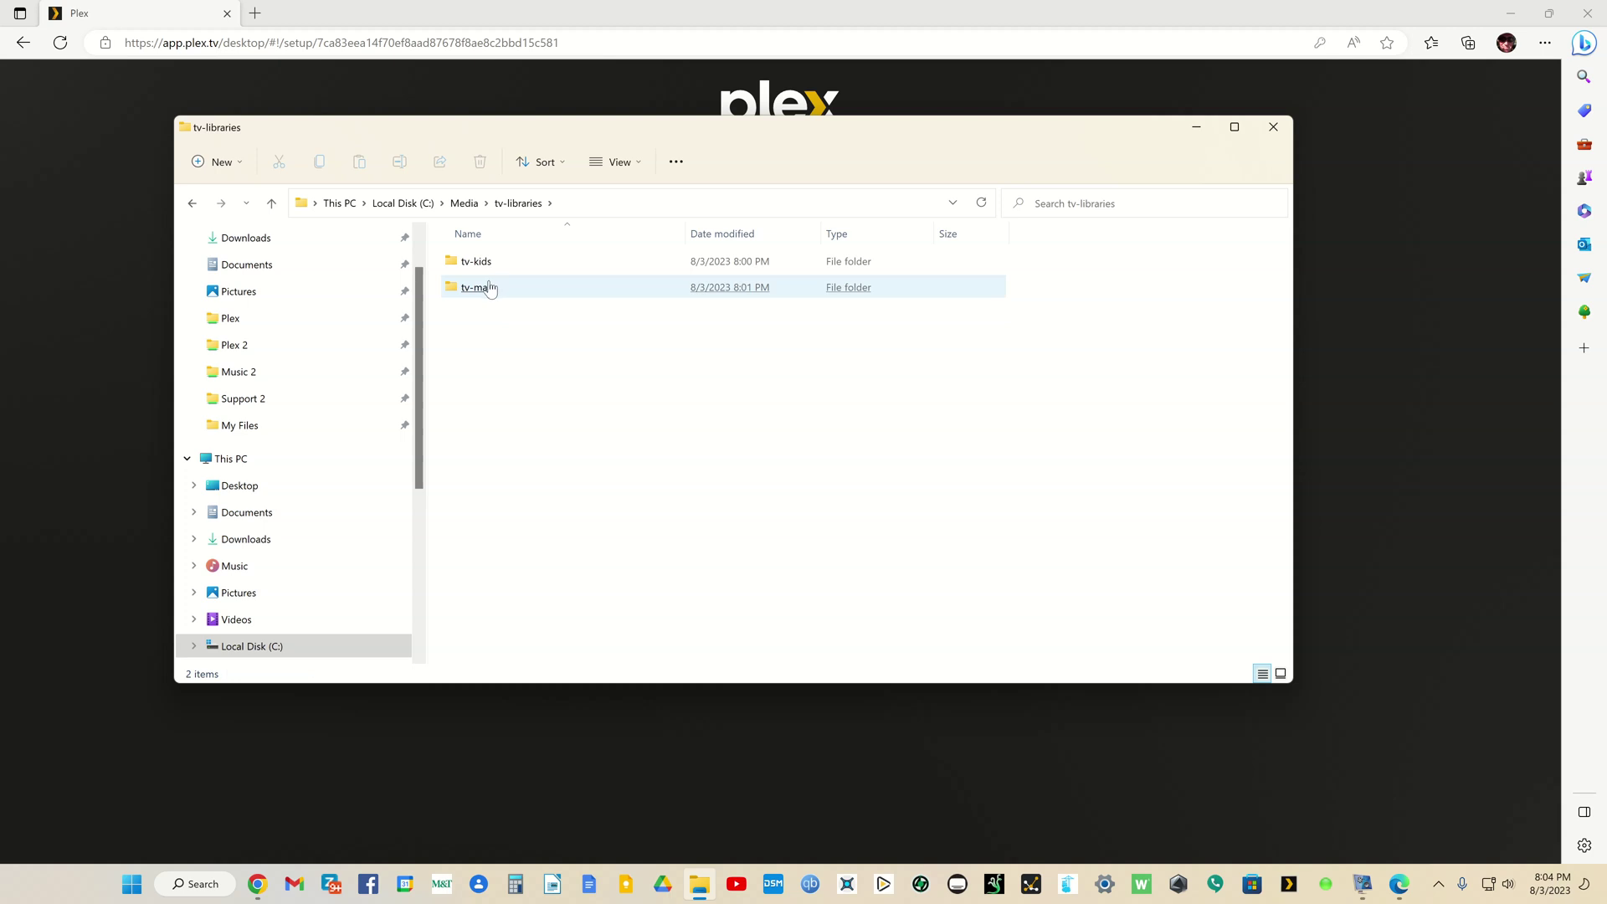
left_click(487, 288)
double_click(477, 287)
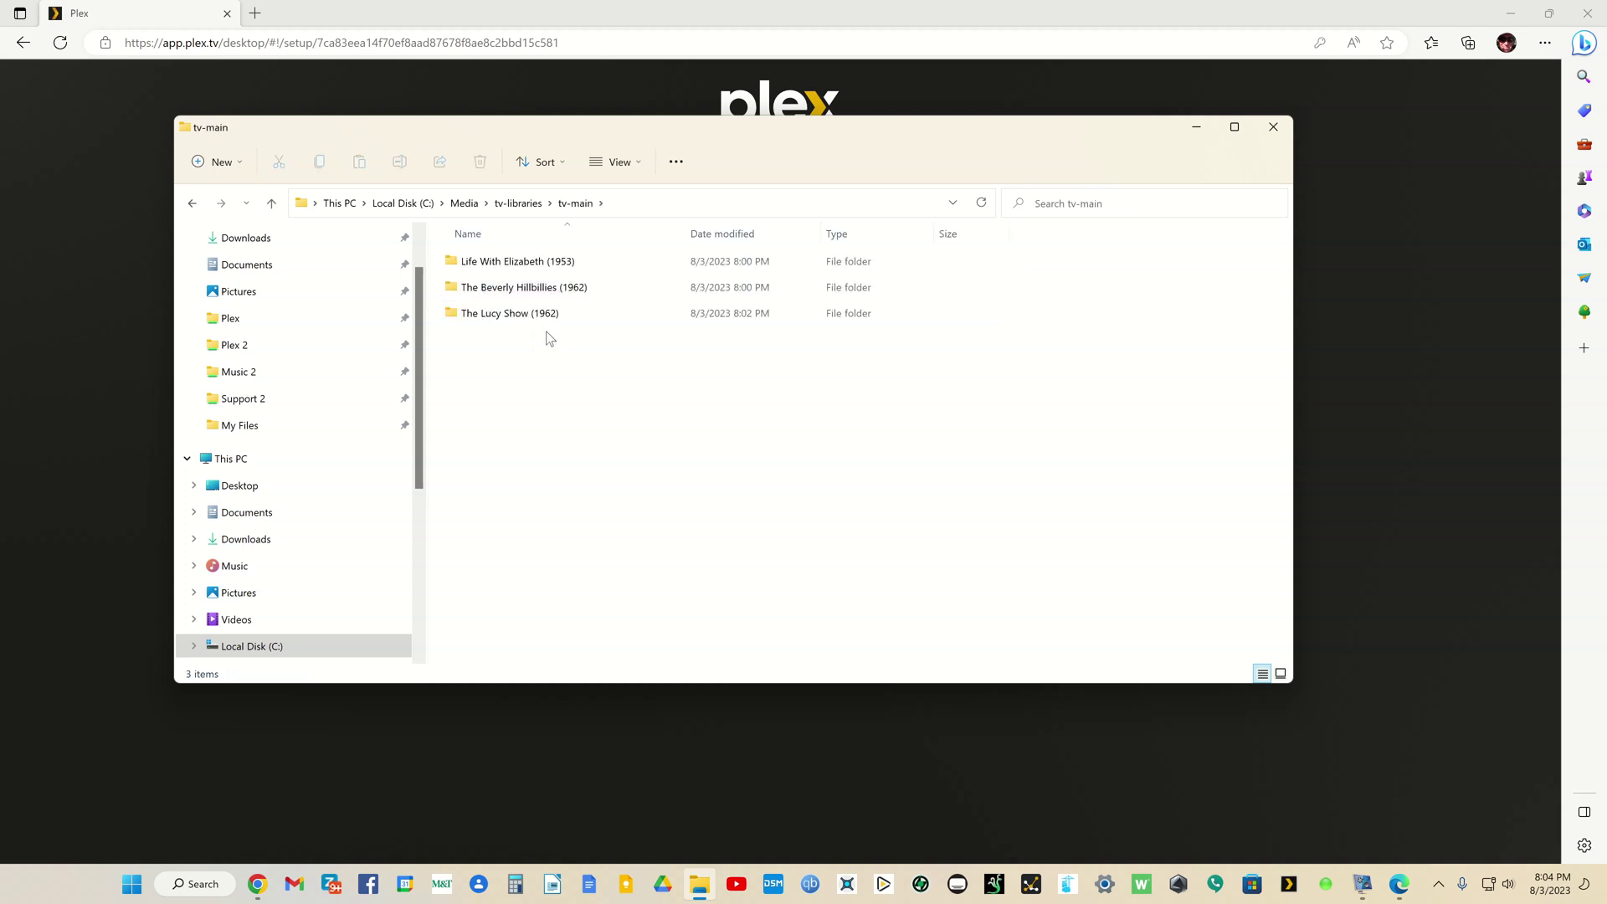
left_click(194, 204)
left_click(197, 207)
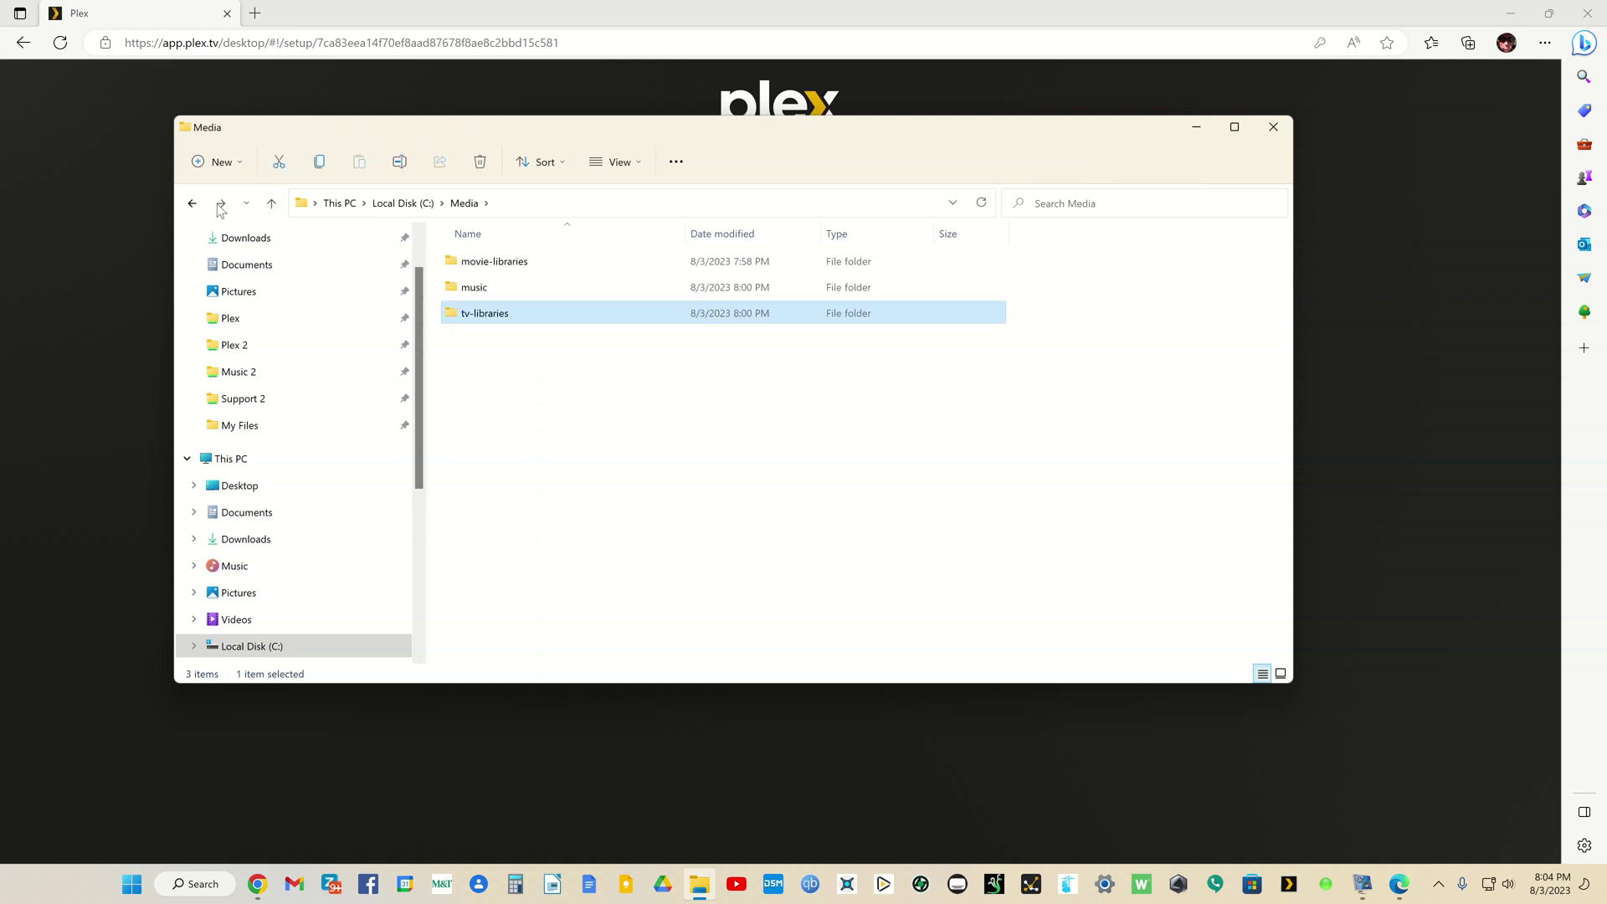
left_click_drag(480, 124, 1606, 351)
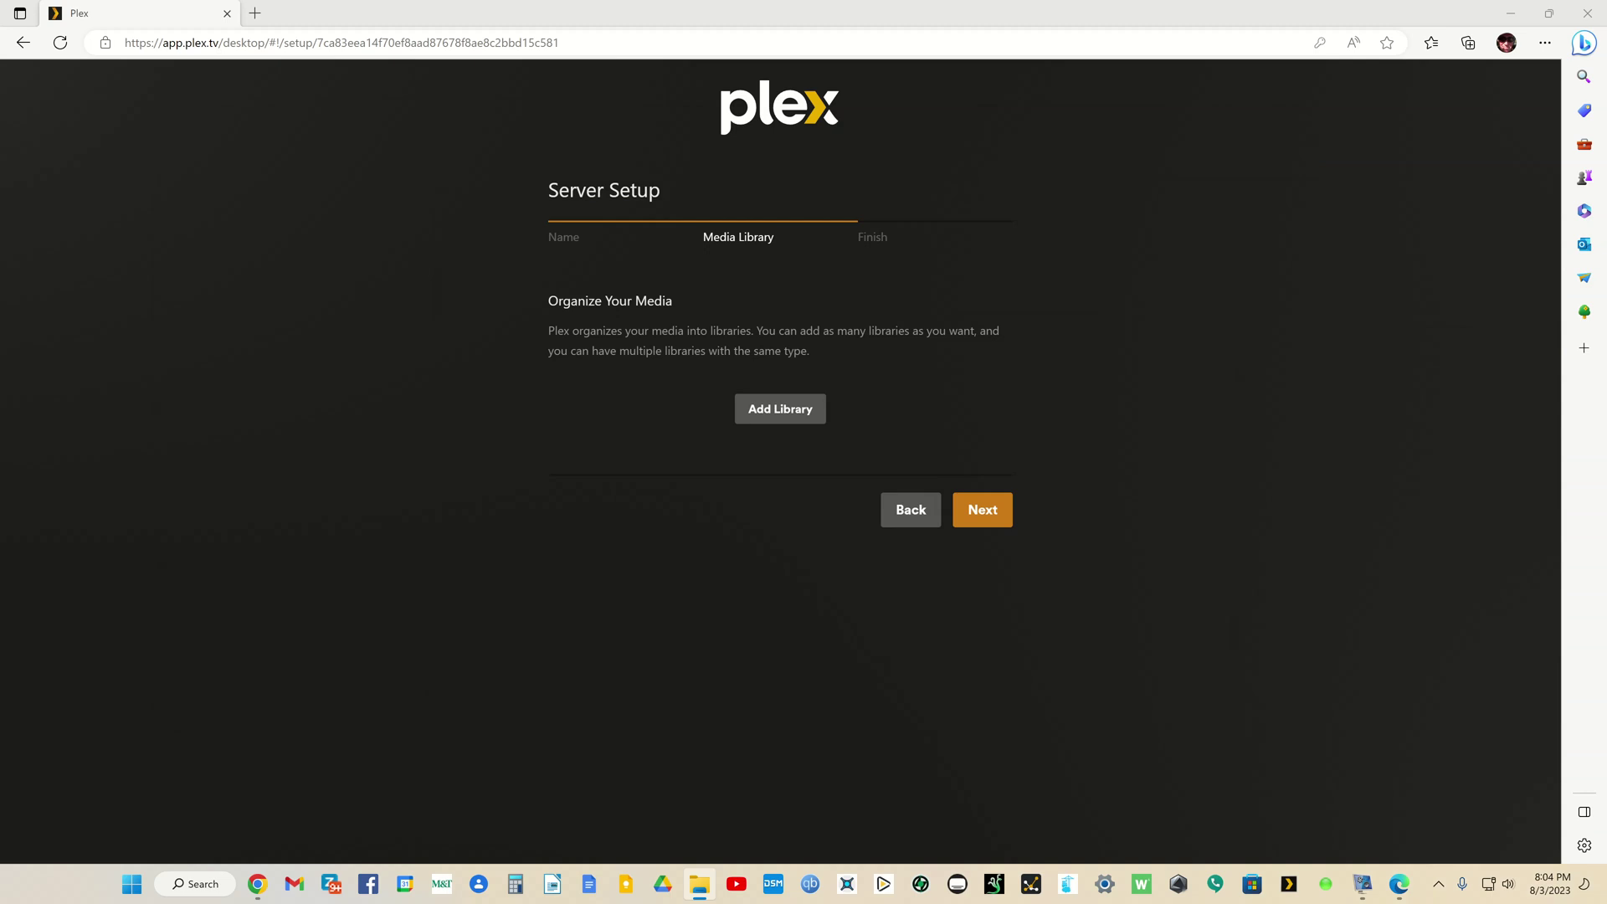
Step: Start a new library with the Movies type
left_click(799, 413)
left_click(799, 413)
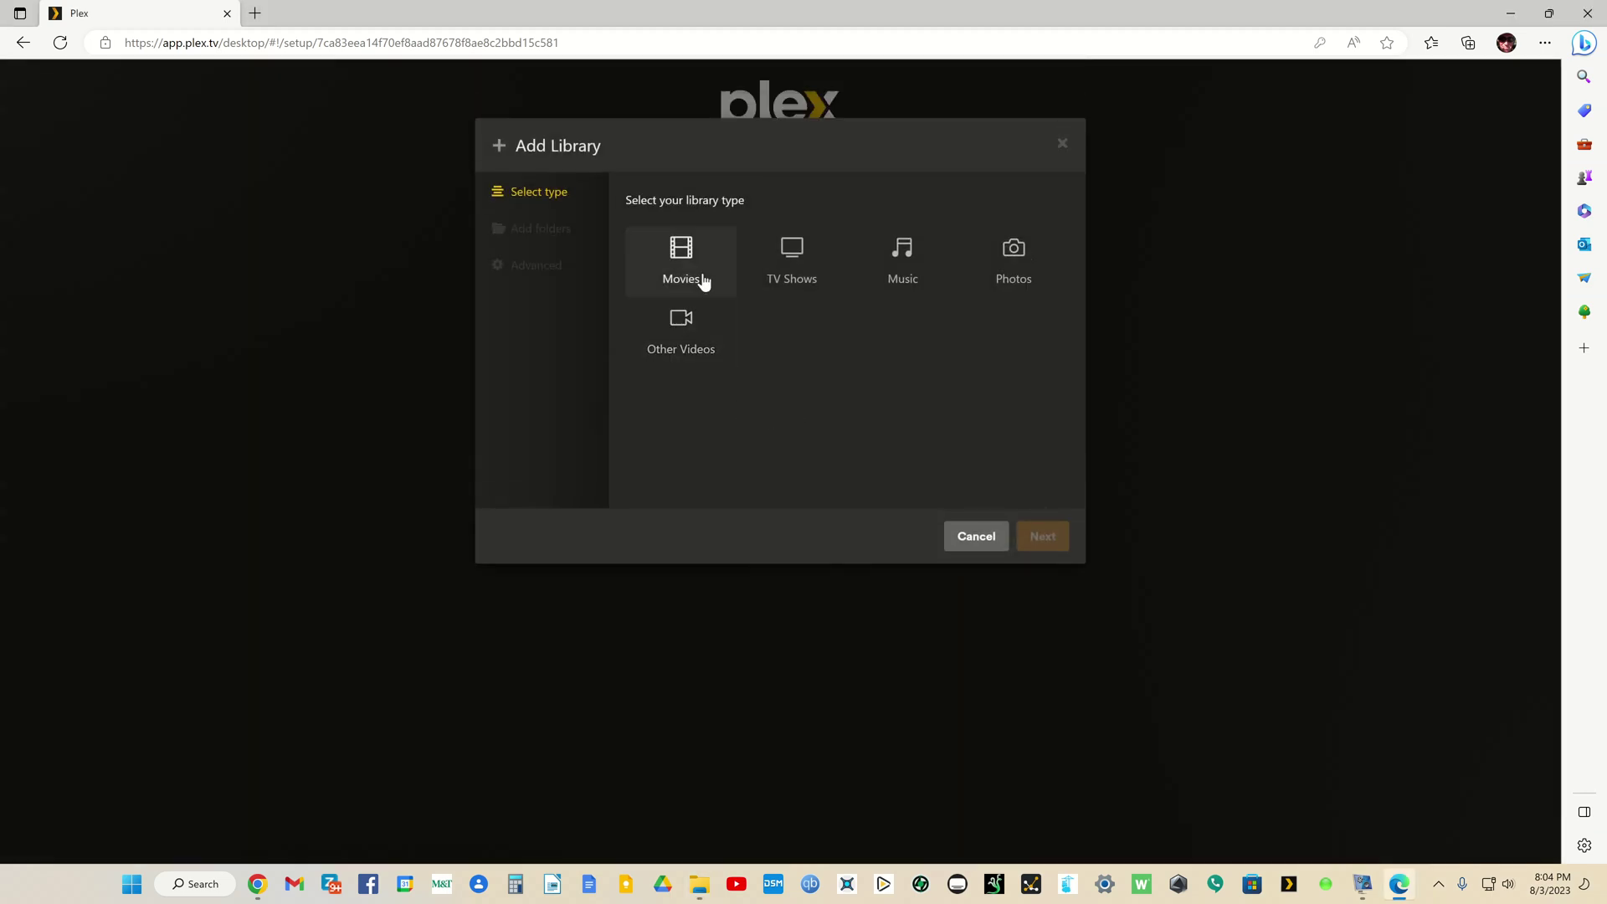
left_click(684, 256)
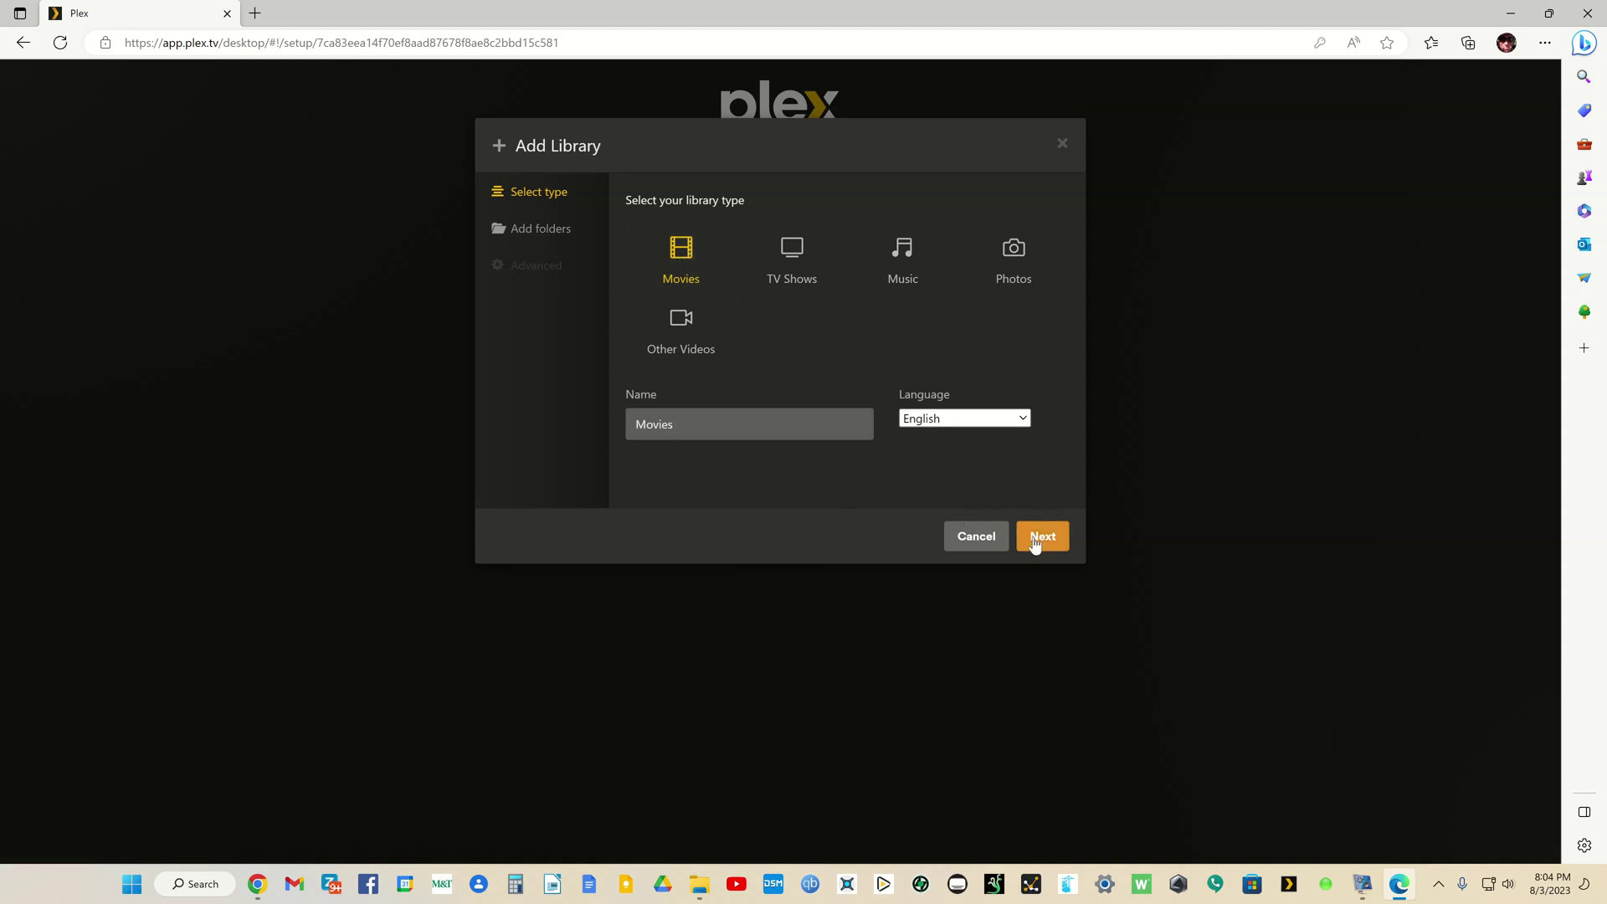
left_click(1034, 540)
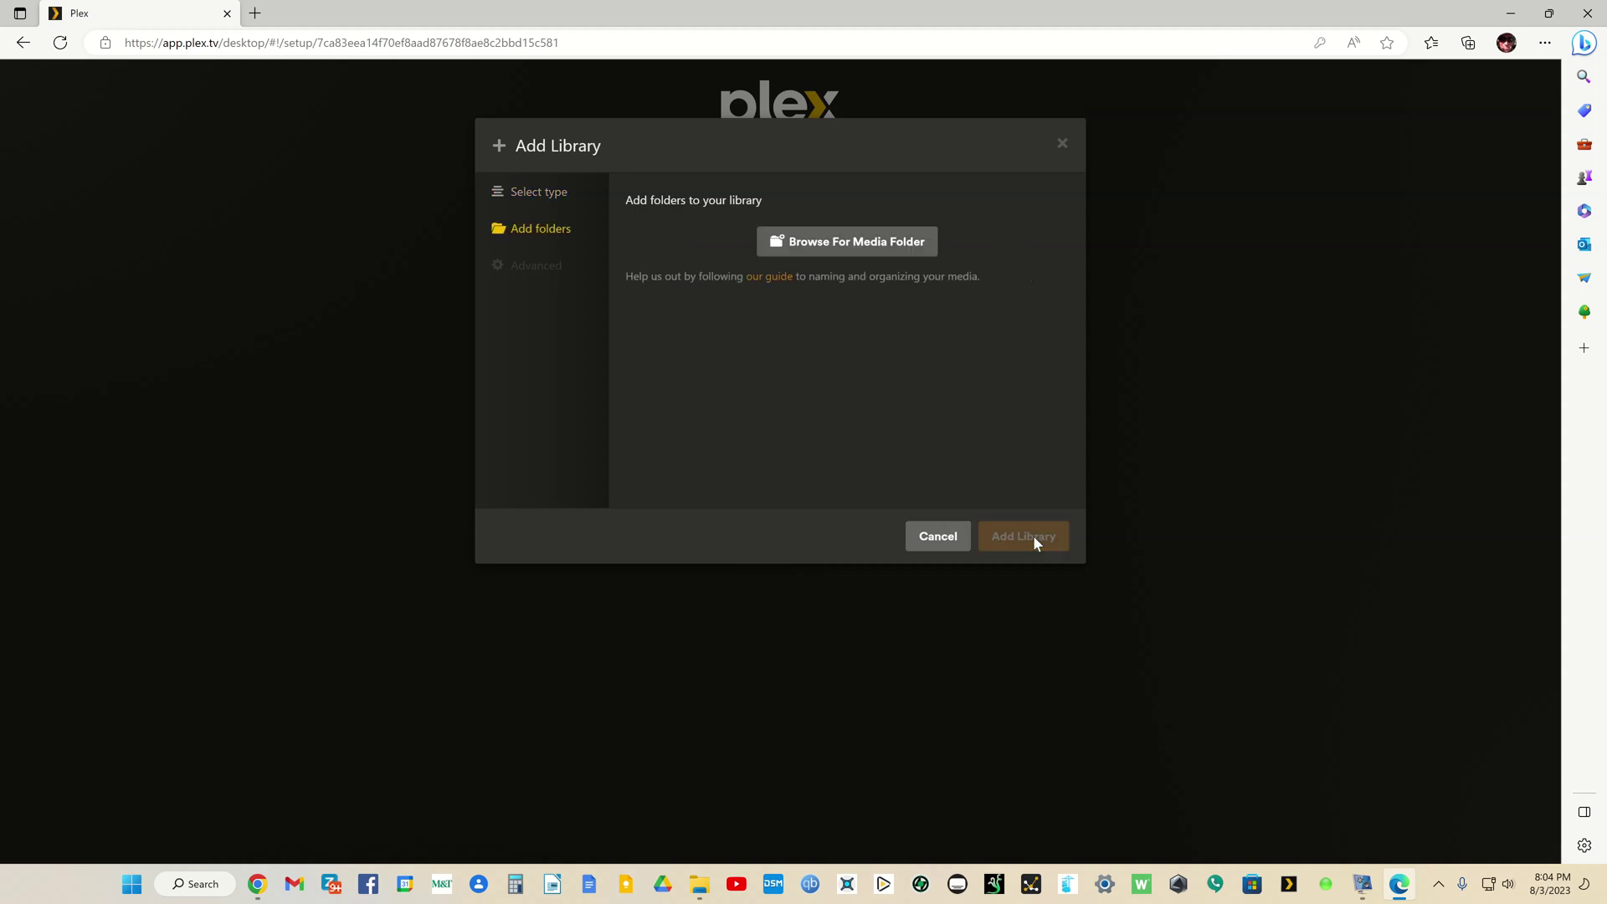
Step: Set its folder to C:\Media\movie-libraries\movie-main and create the library
left_click(866, 248)
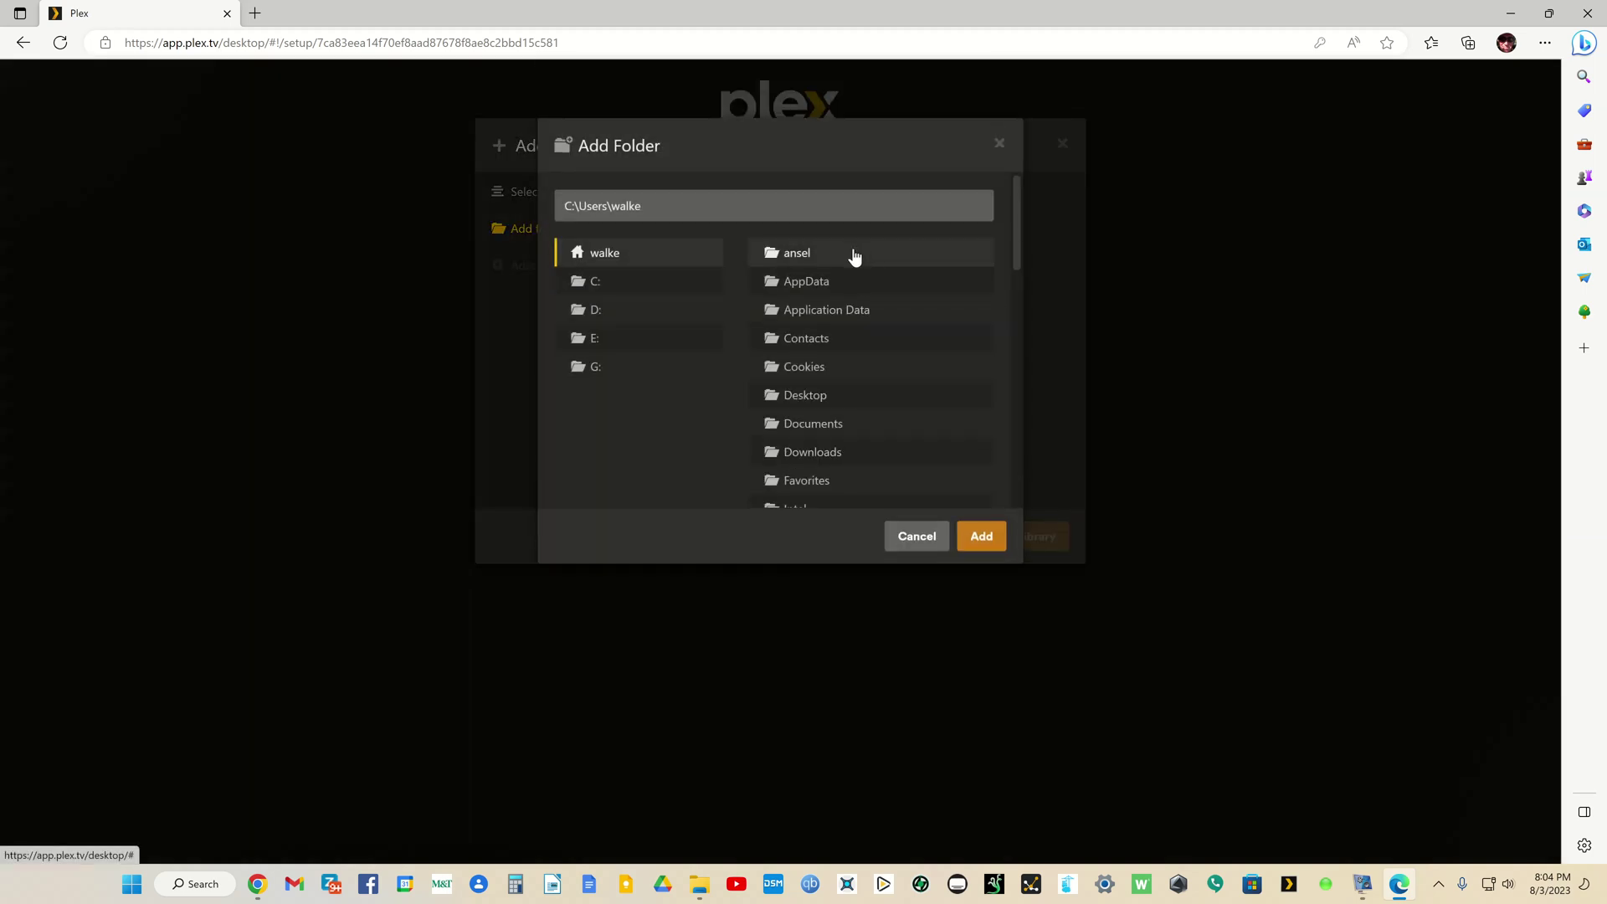
left_click(596, 282)
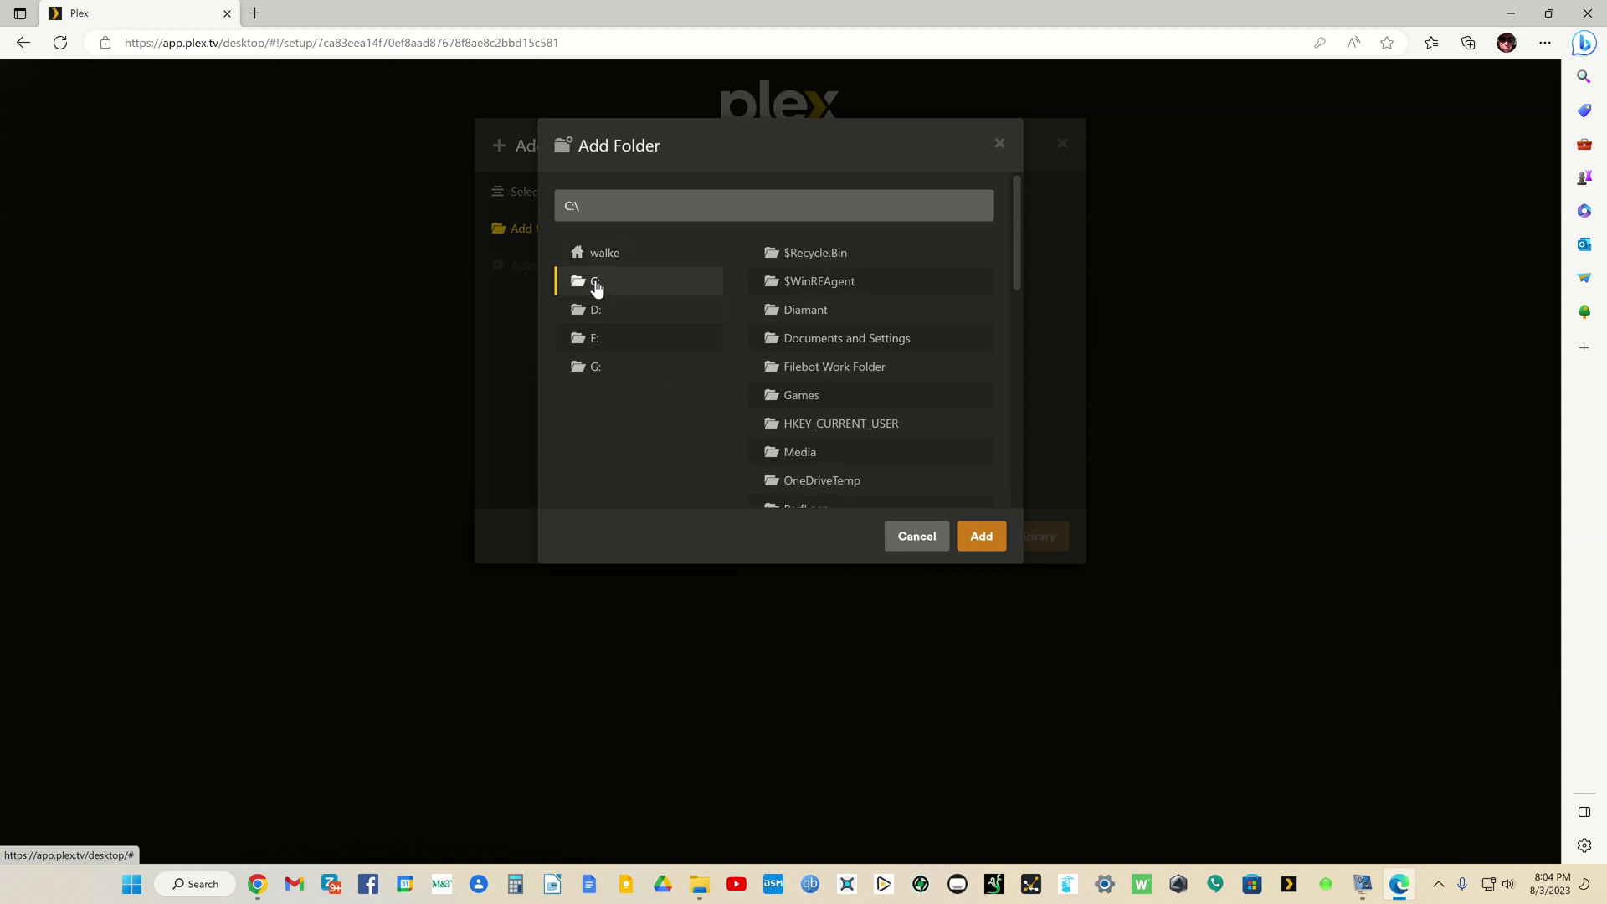
scroll(770, 427, "down", 1)
scroll(775, 433, "up", 1)
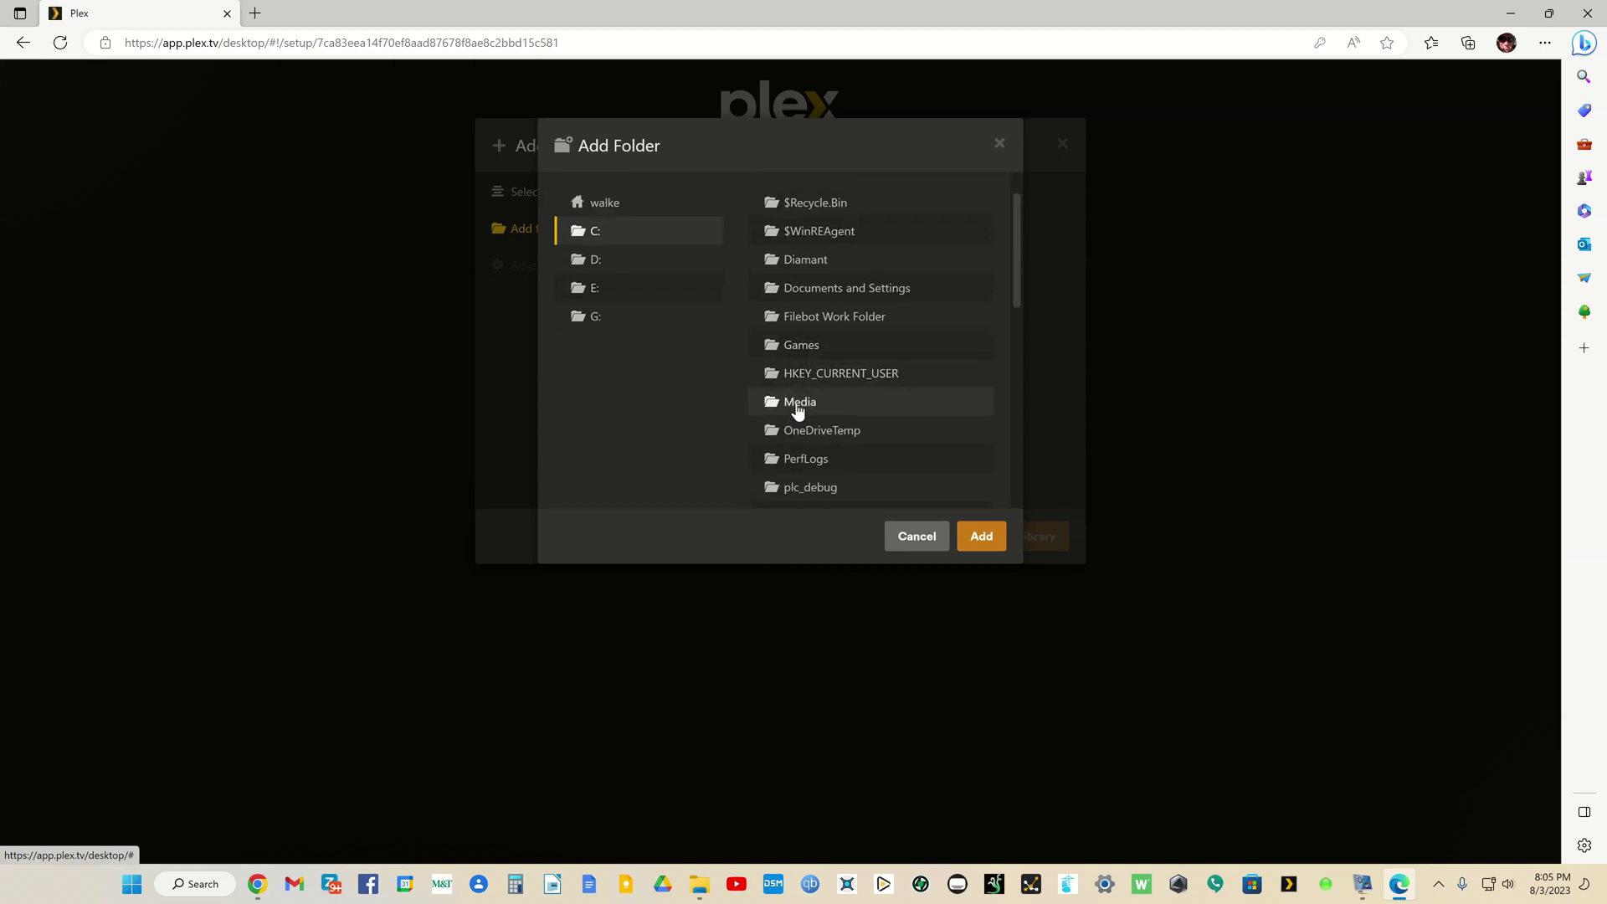
left_click(796, 403)
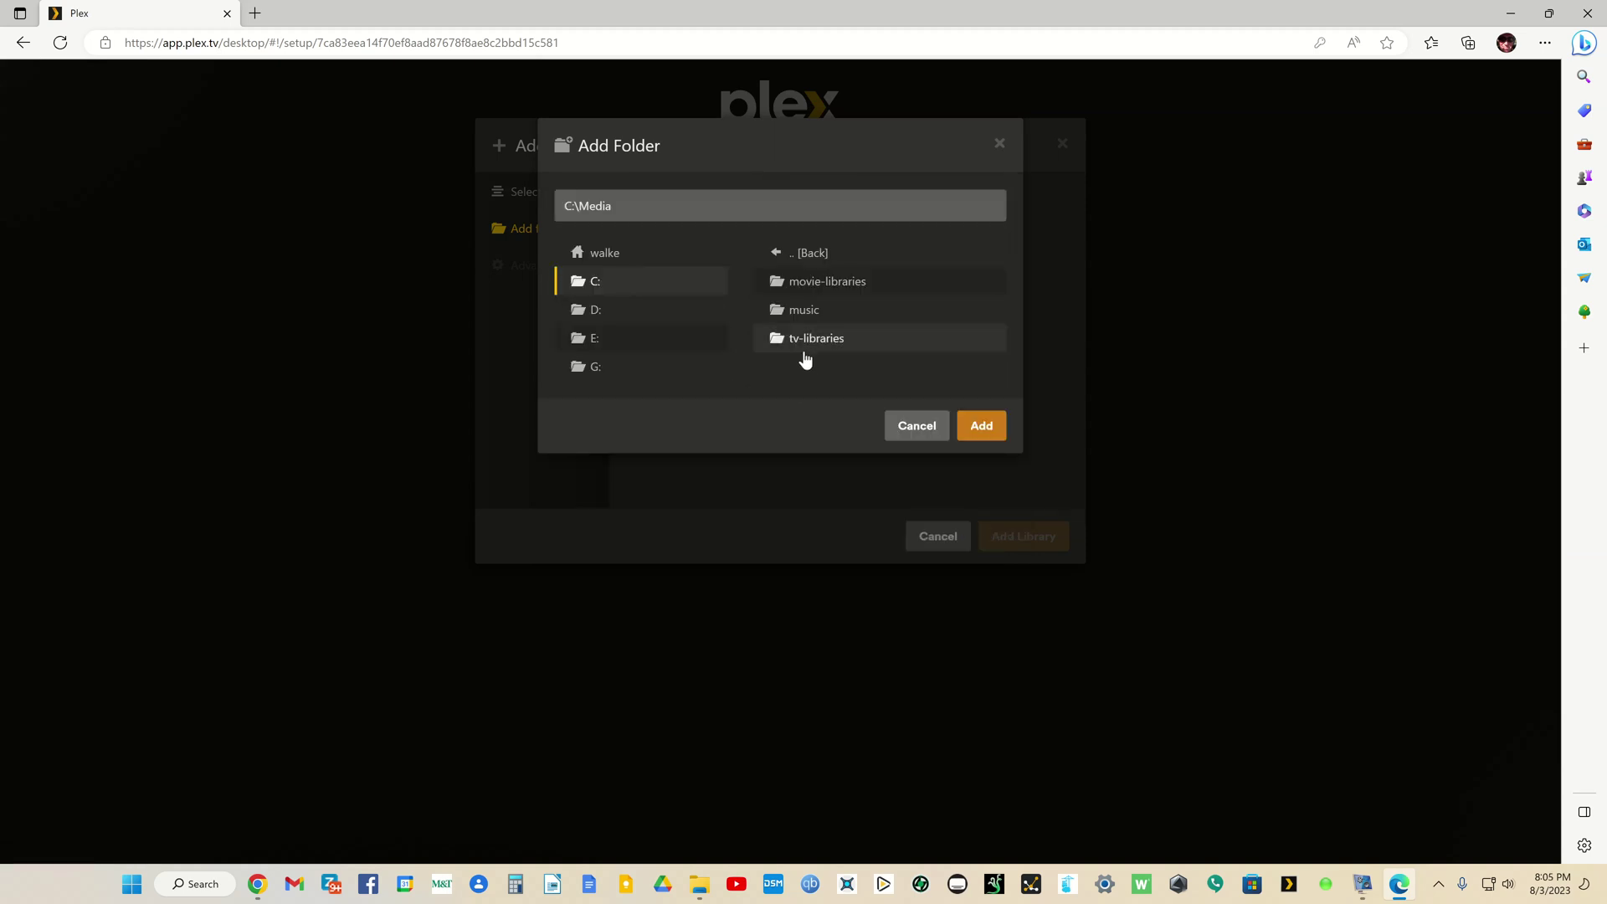
left_click(826, 285)
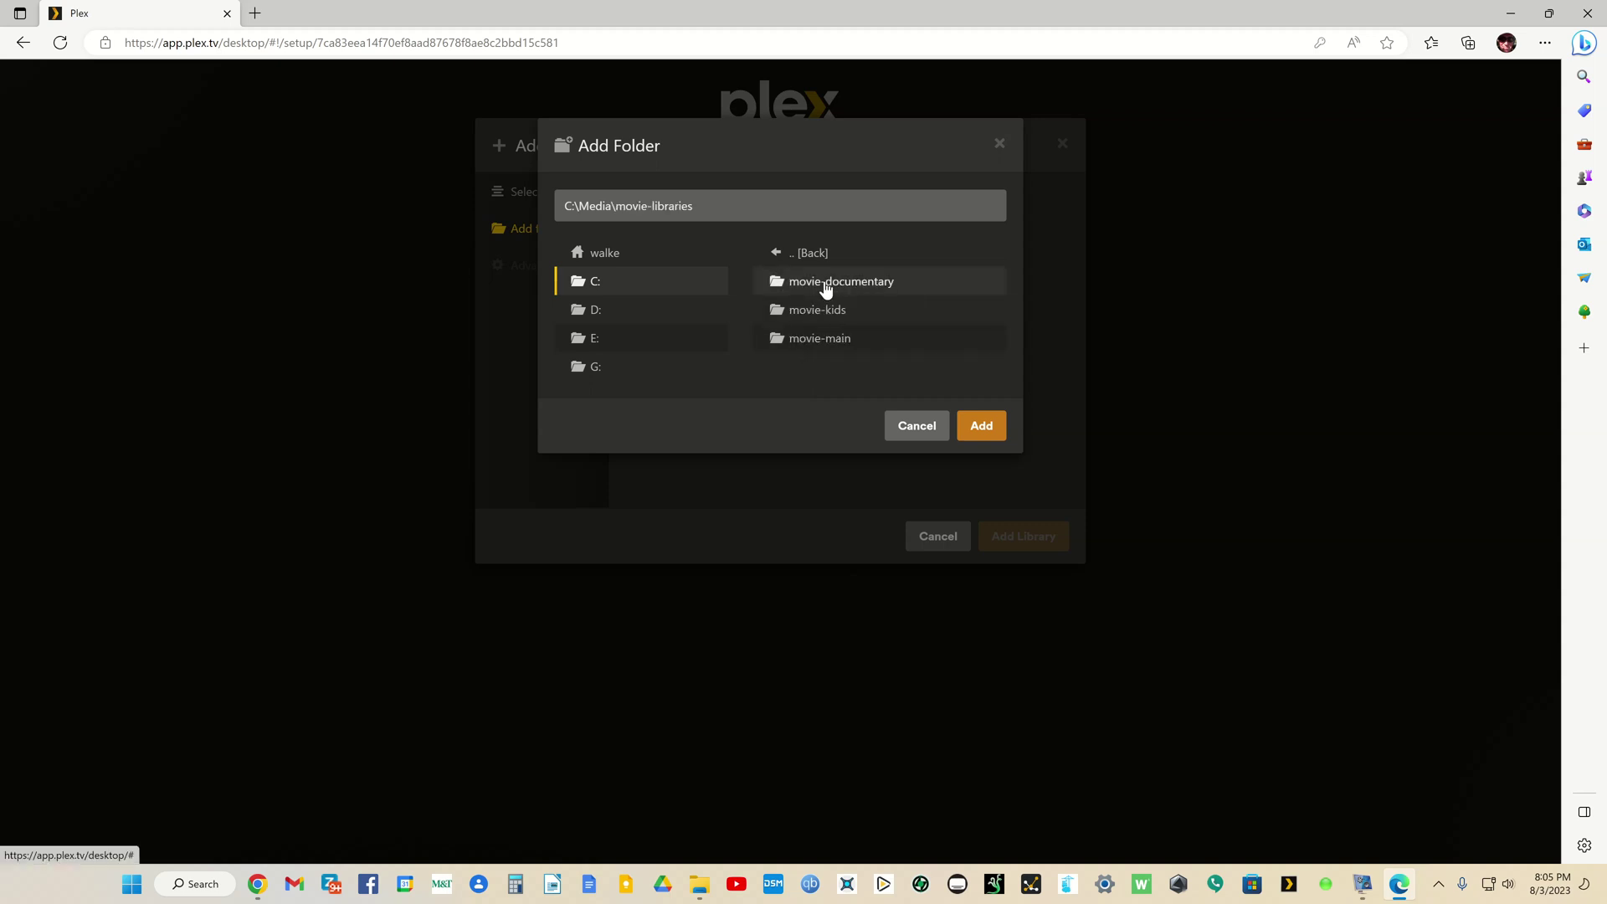
left_click(817, 345)
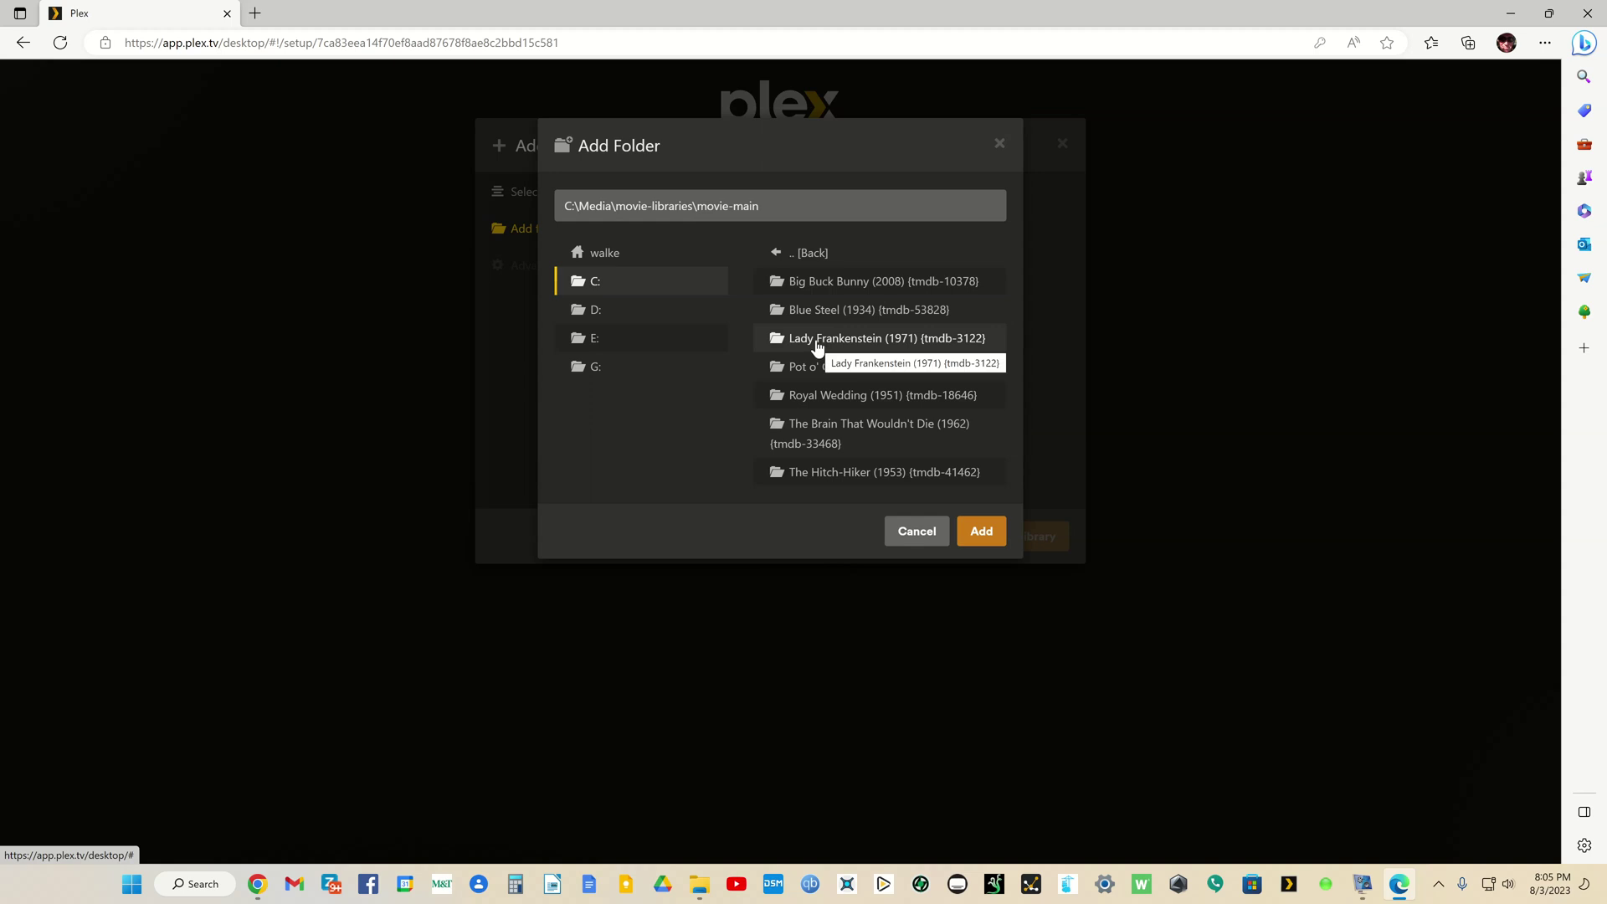
left_click(981, 533)
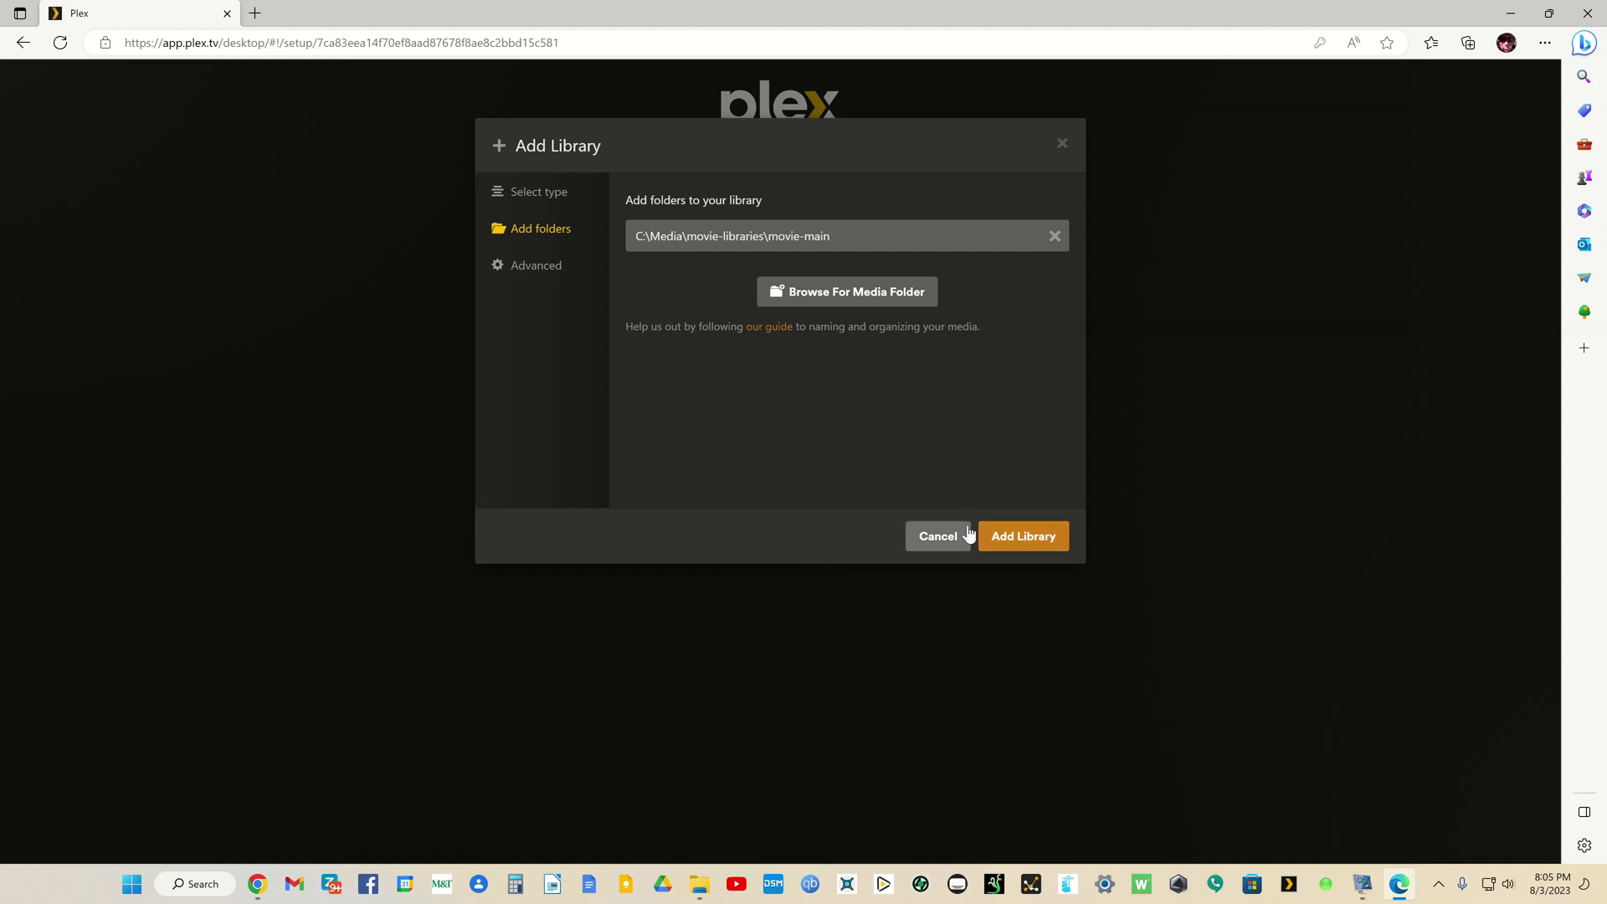
left_click(1000, 538)
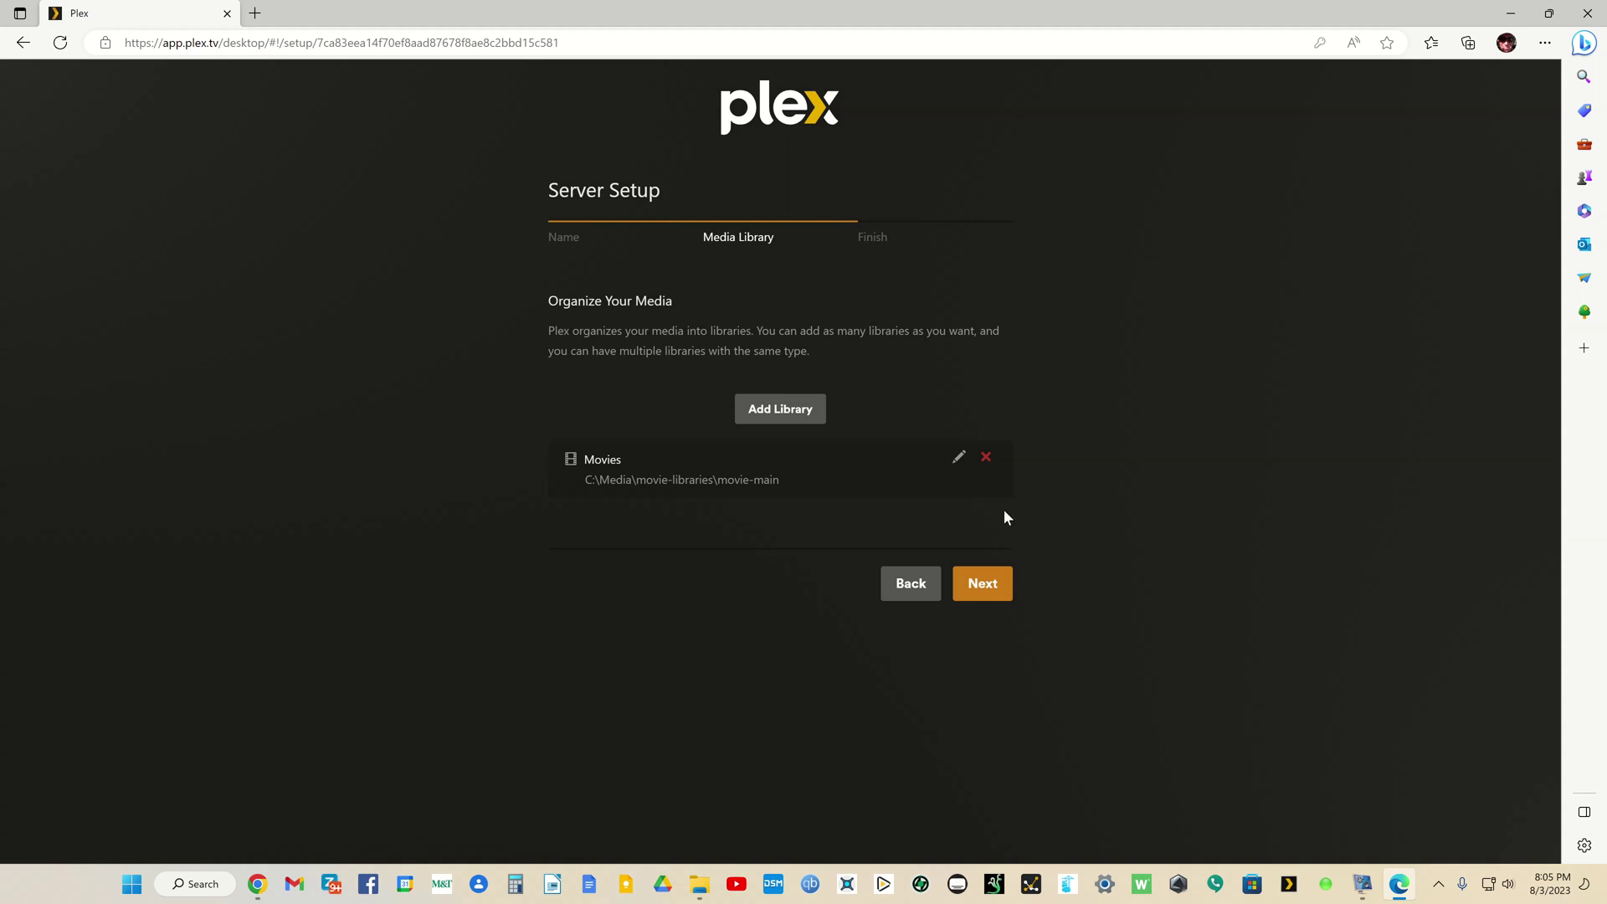
Step: Start another Movies-type library named Movies Documentaries
left_click(795, 414)
left_click(679, 256)
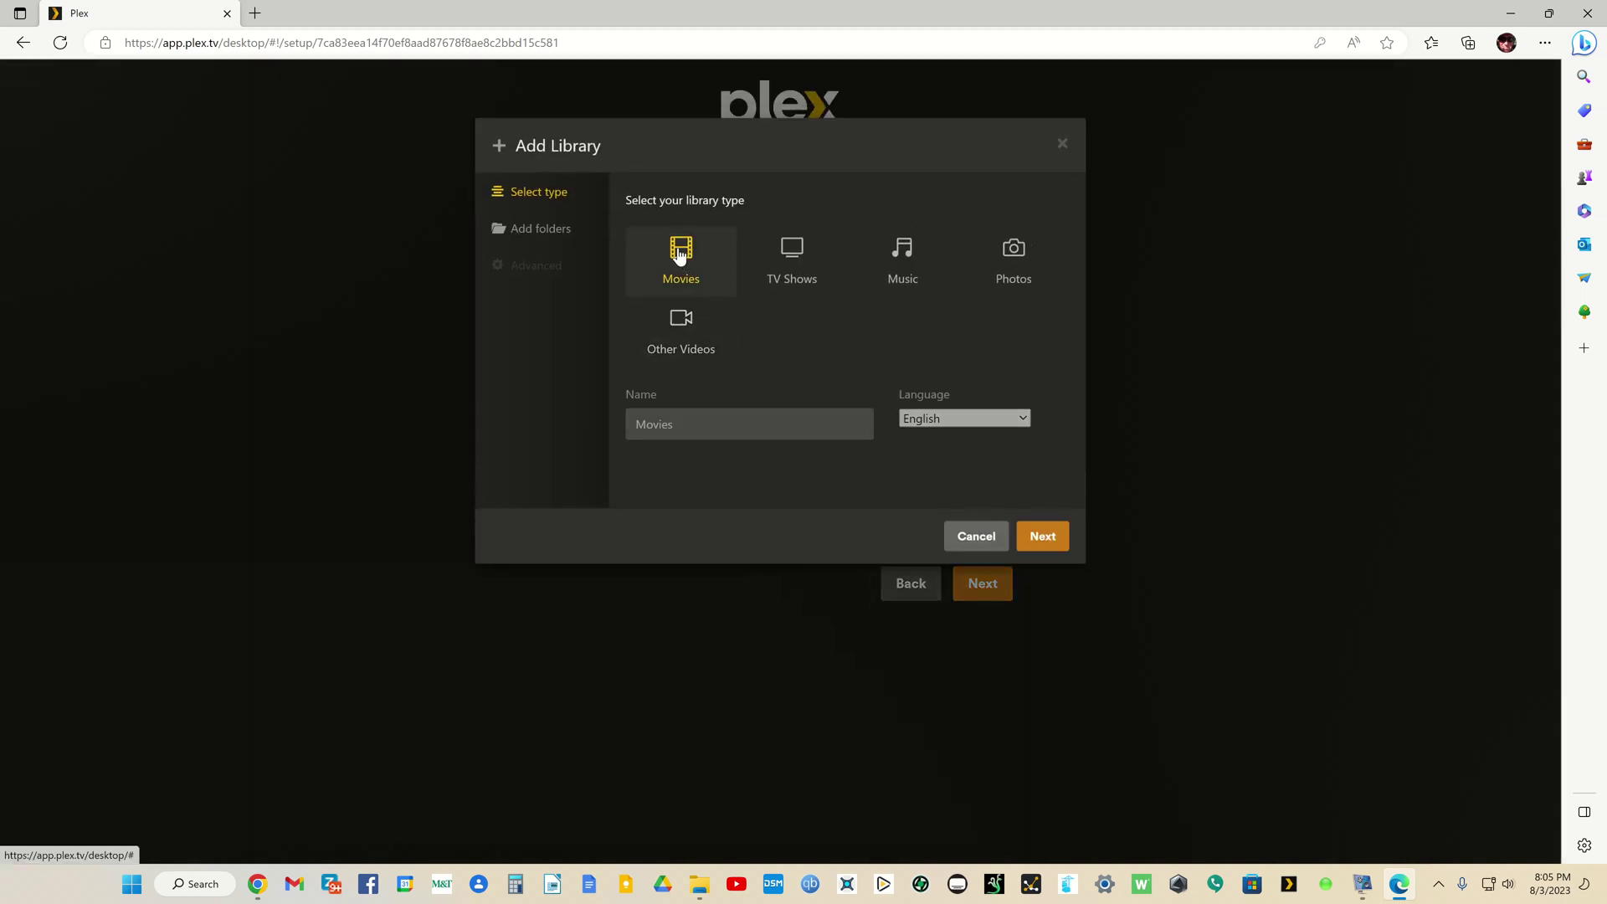
left_click(733, 424)
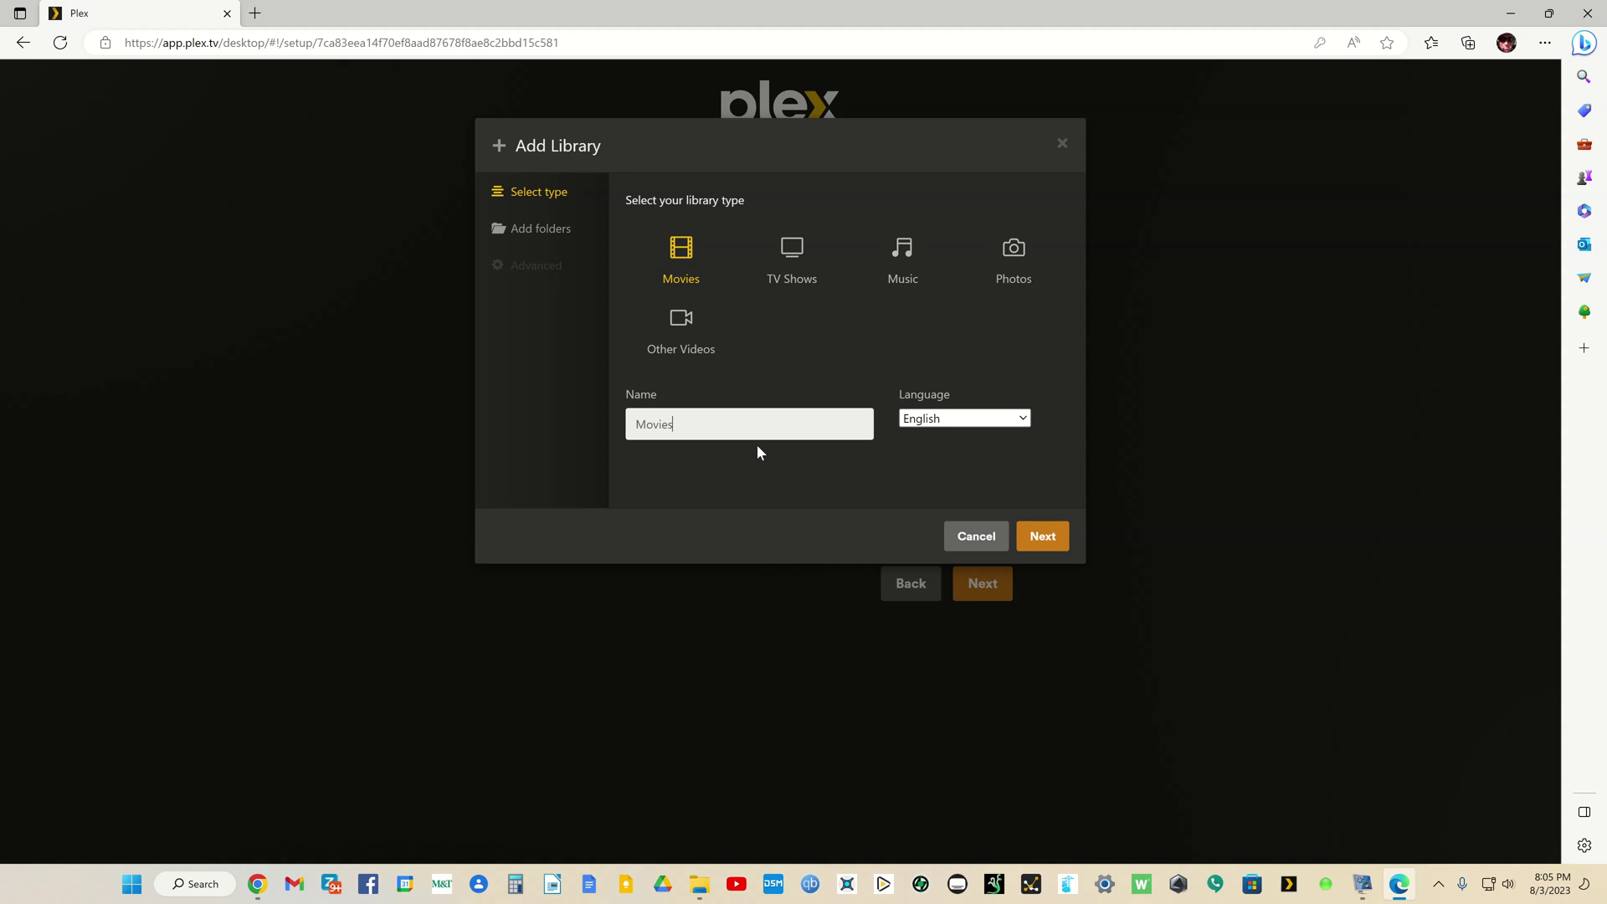
type("Docum")
type("entar")
type("ei")
left_click(1042, 536)
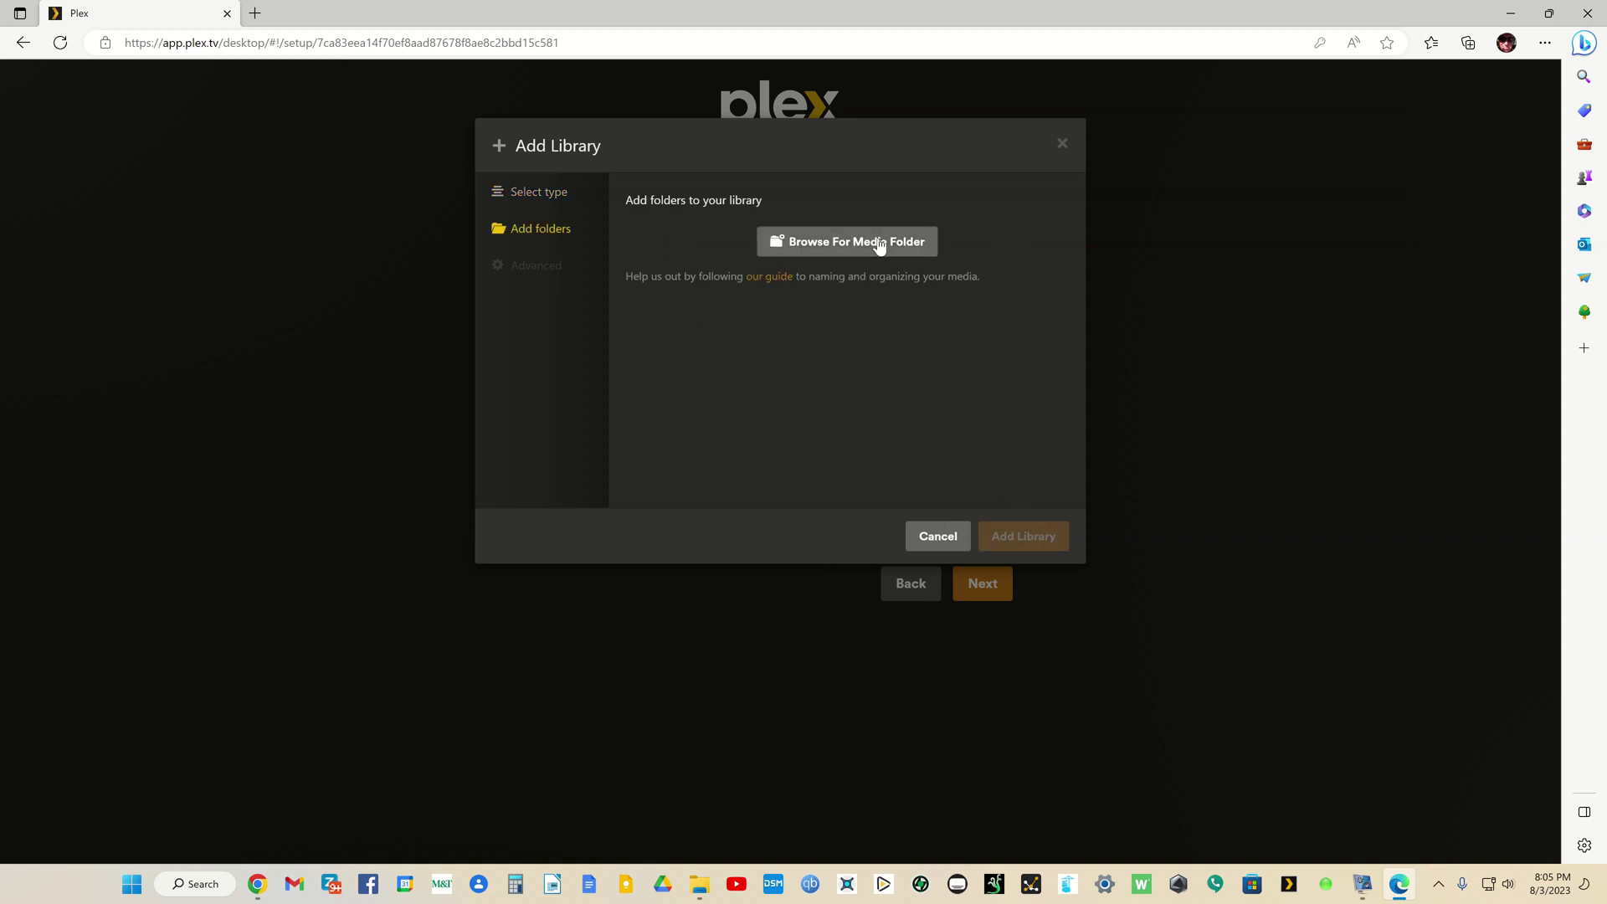
Step: Point it at C:\Media\movie-libraries\movie-documentary and create the library
left_click(878, 243)
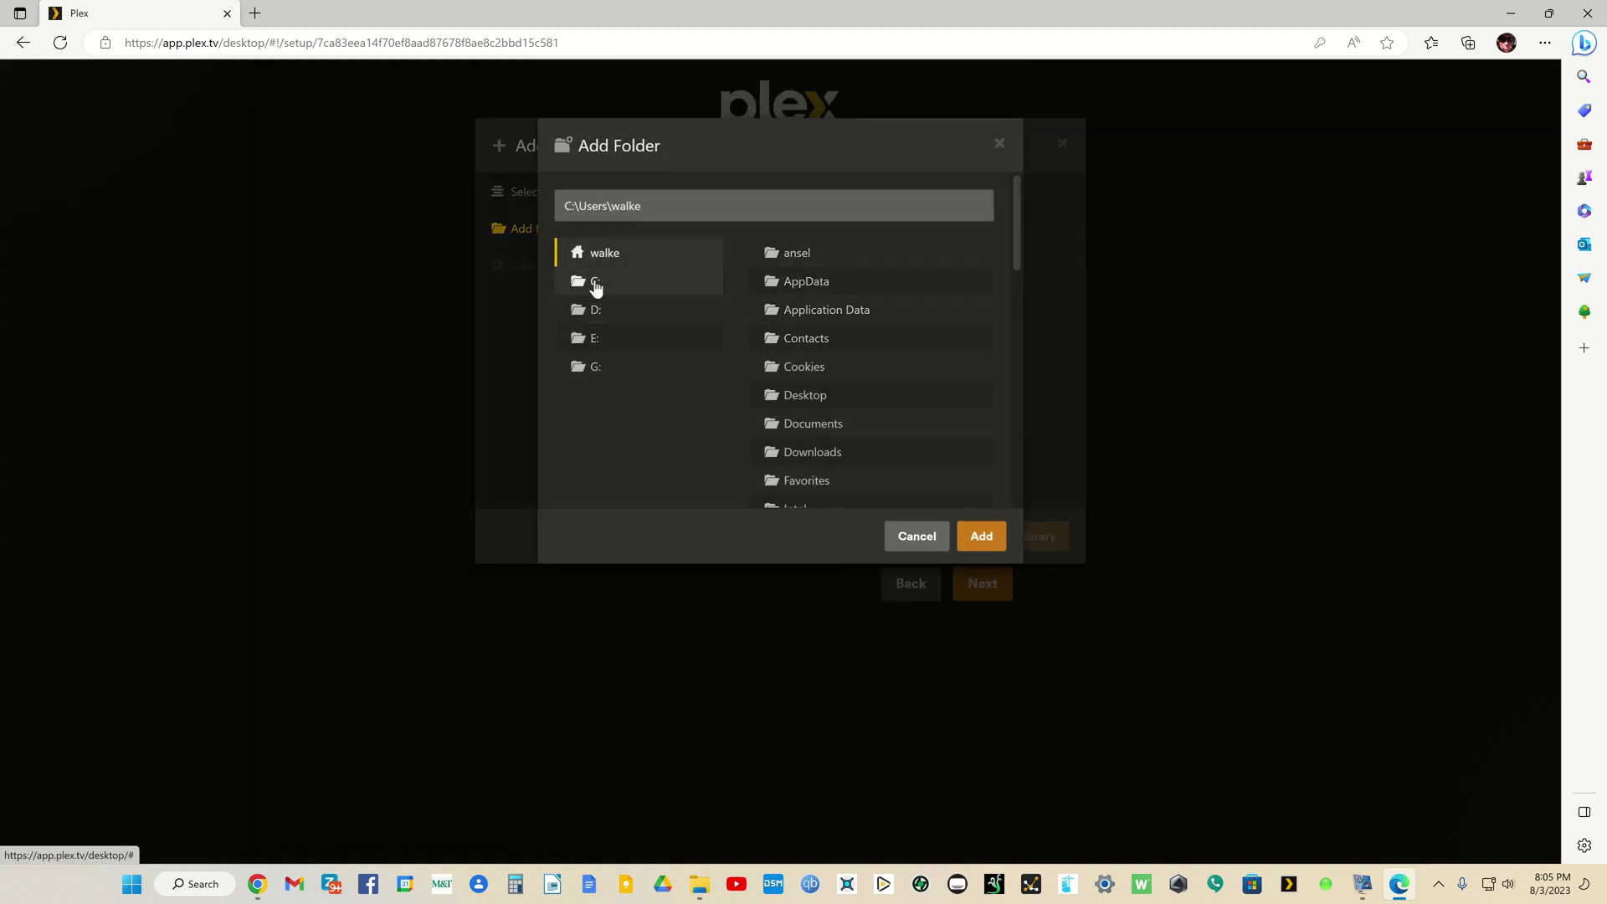
left_click(596, 285)
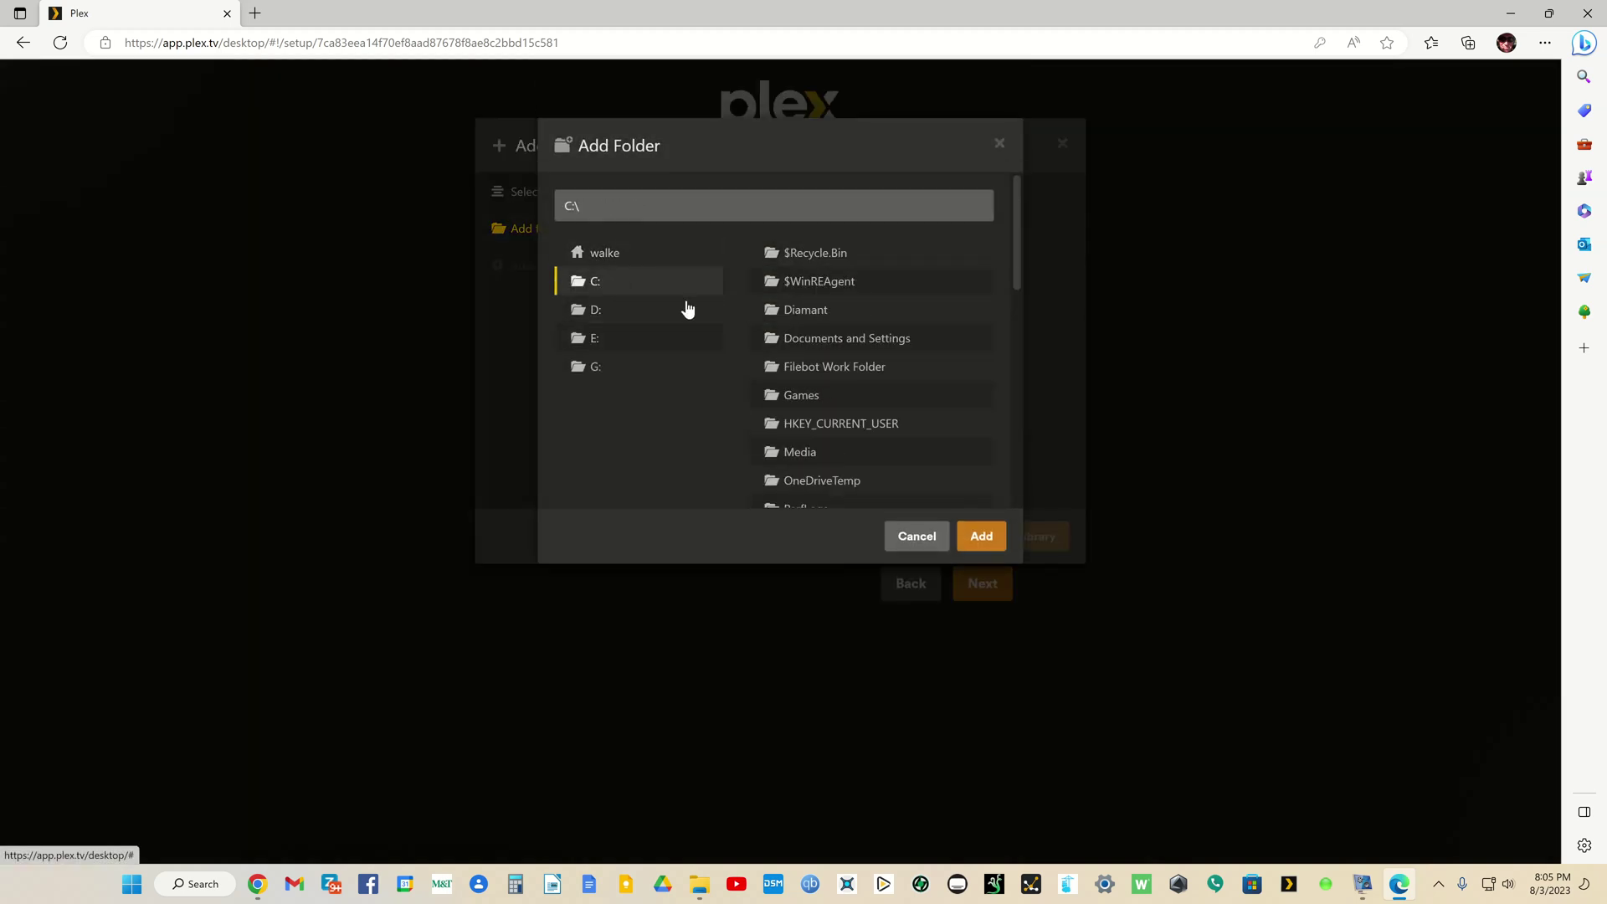
left_click(810, 451)
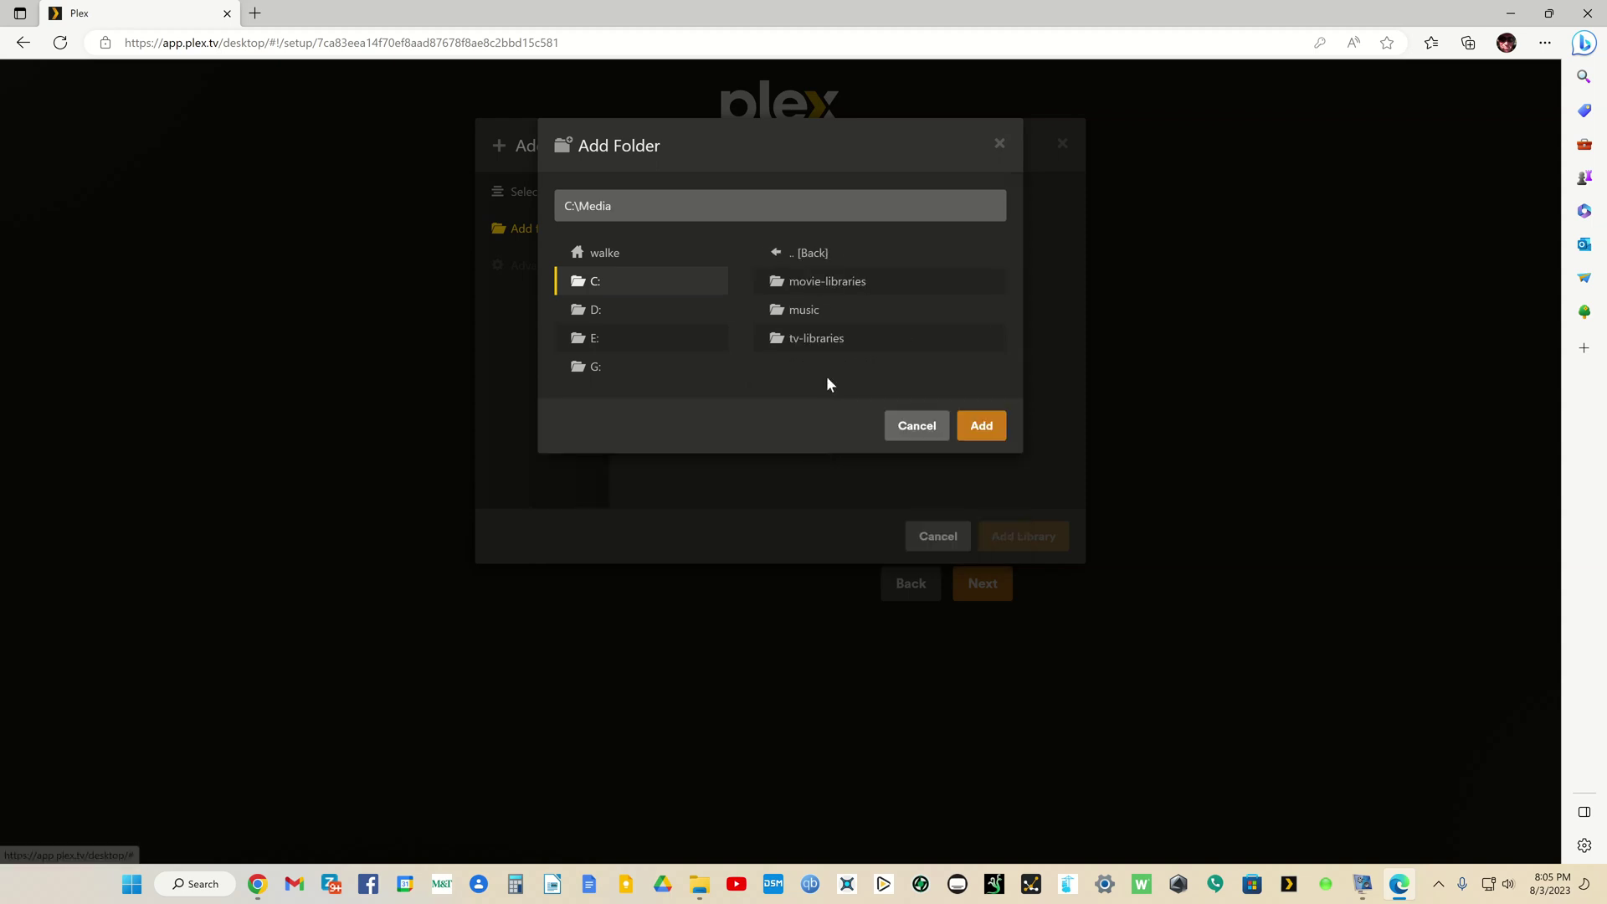
left_click(824, 285)
left_click(827, 284)
left_click(979, 423)
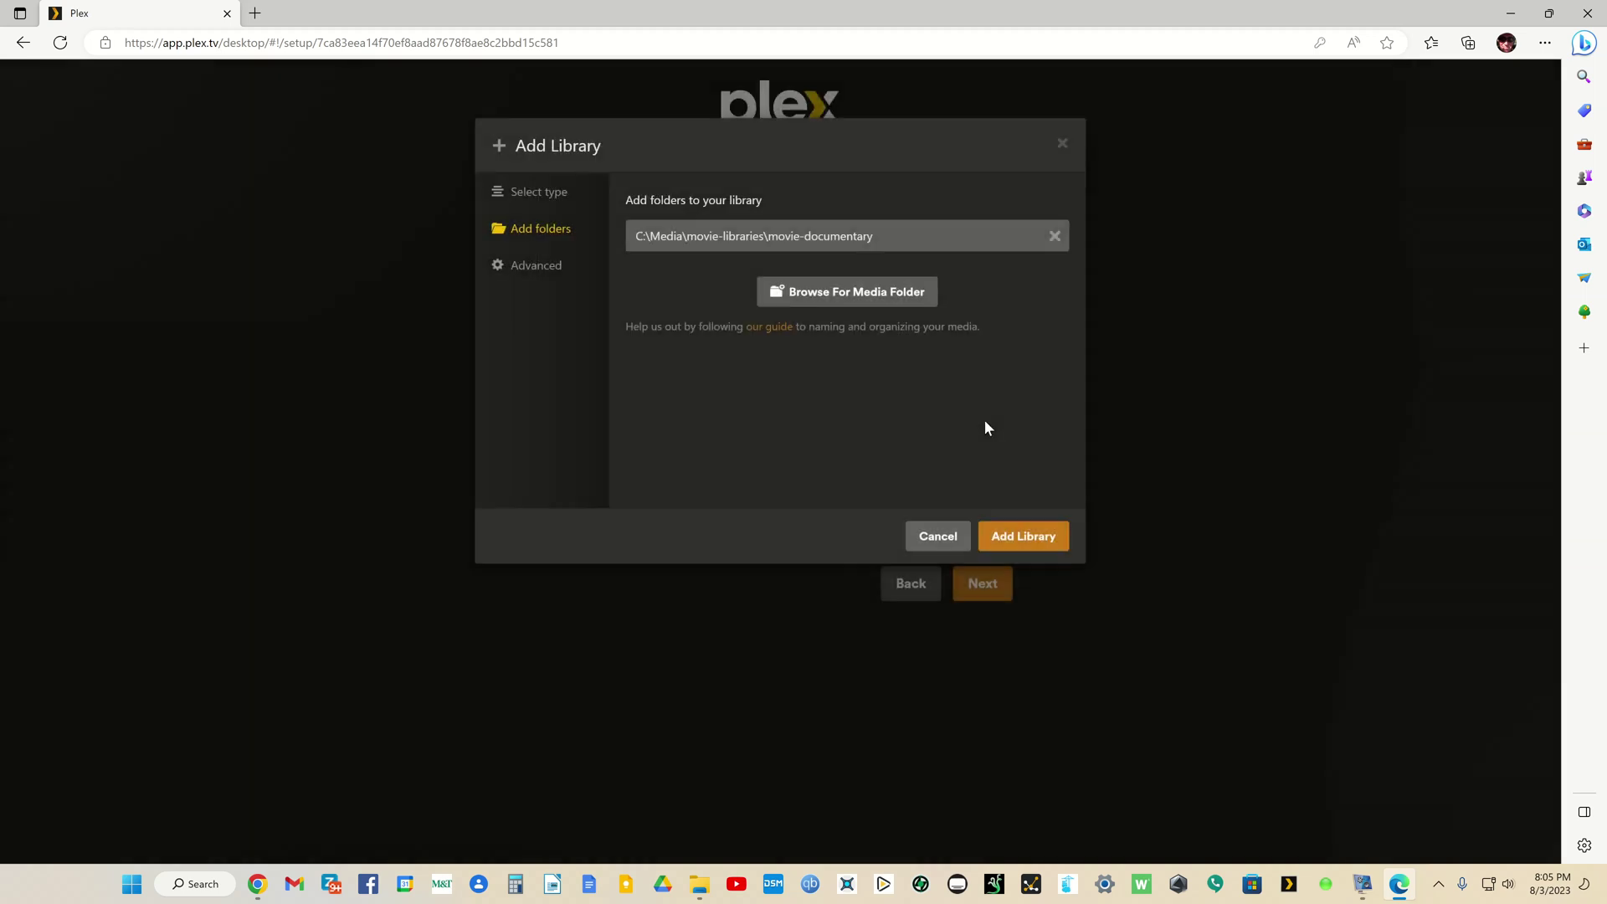
left_click(1024, 537)
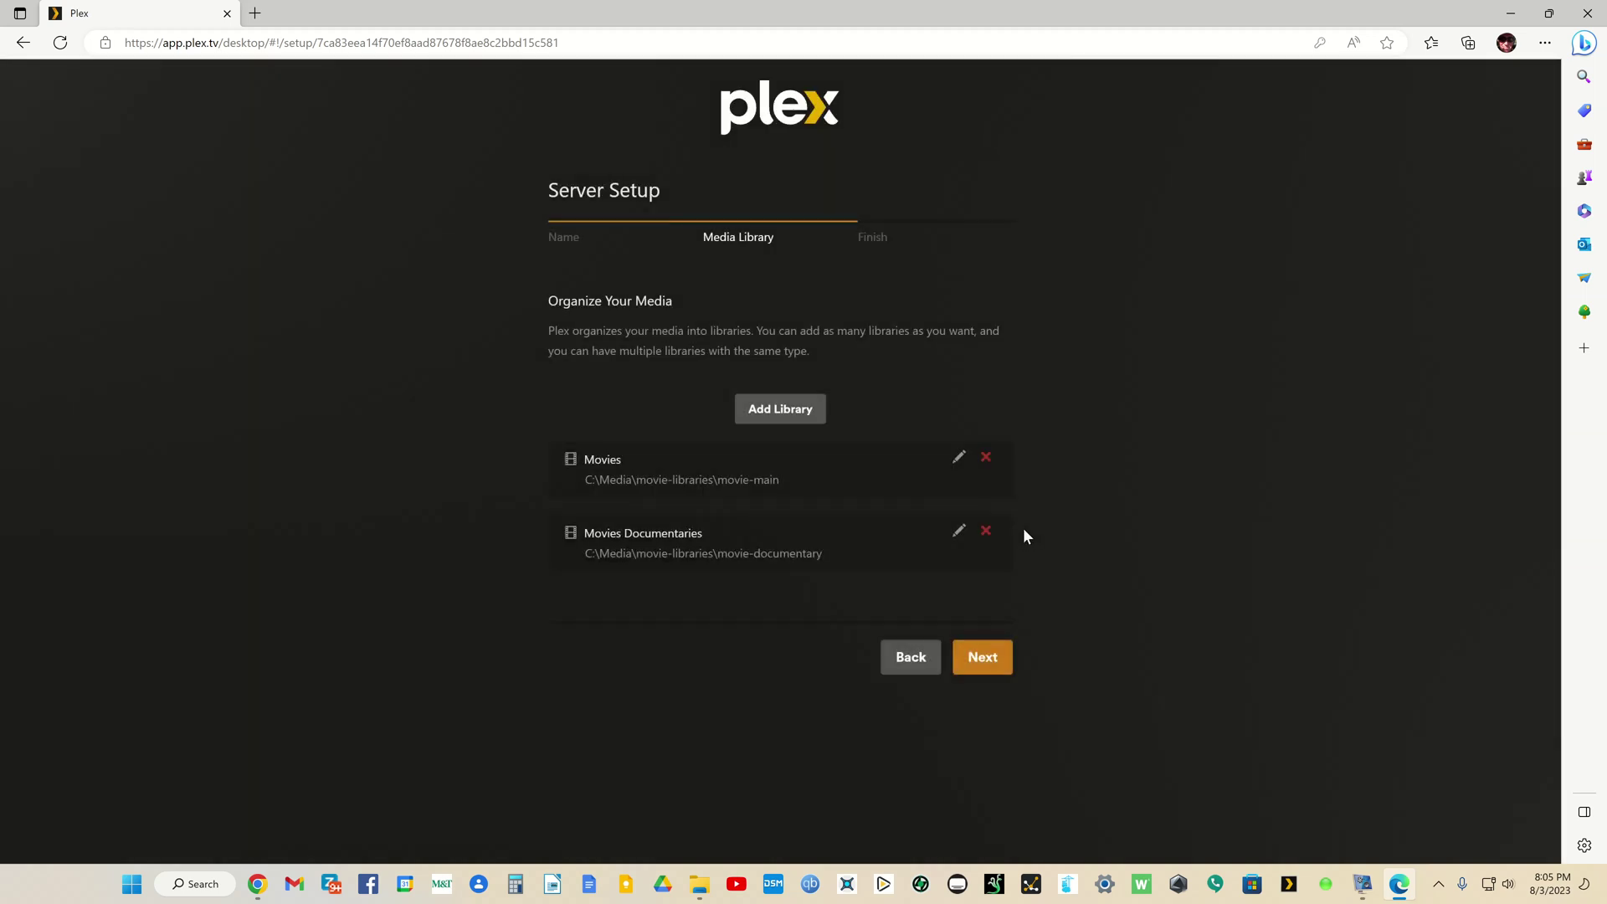
Step: Start a third Movies-type library named Movies Kids
left_click(796, 409)
left_click(681, 251)
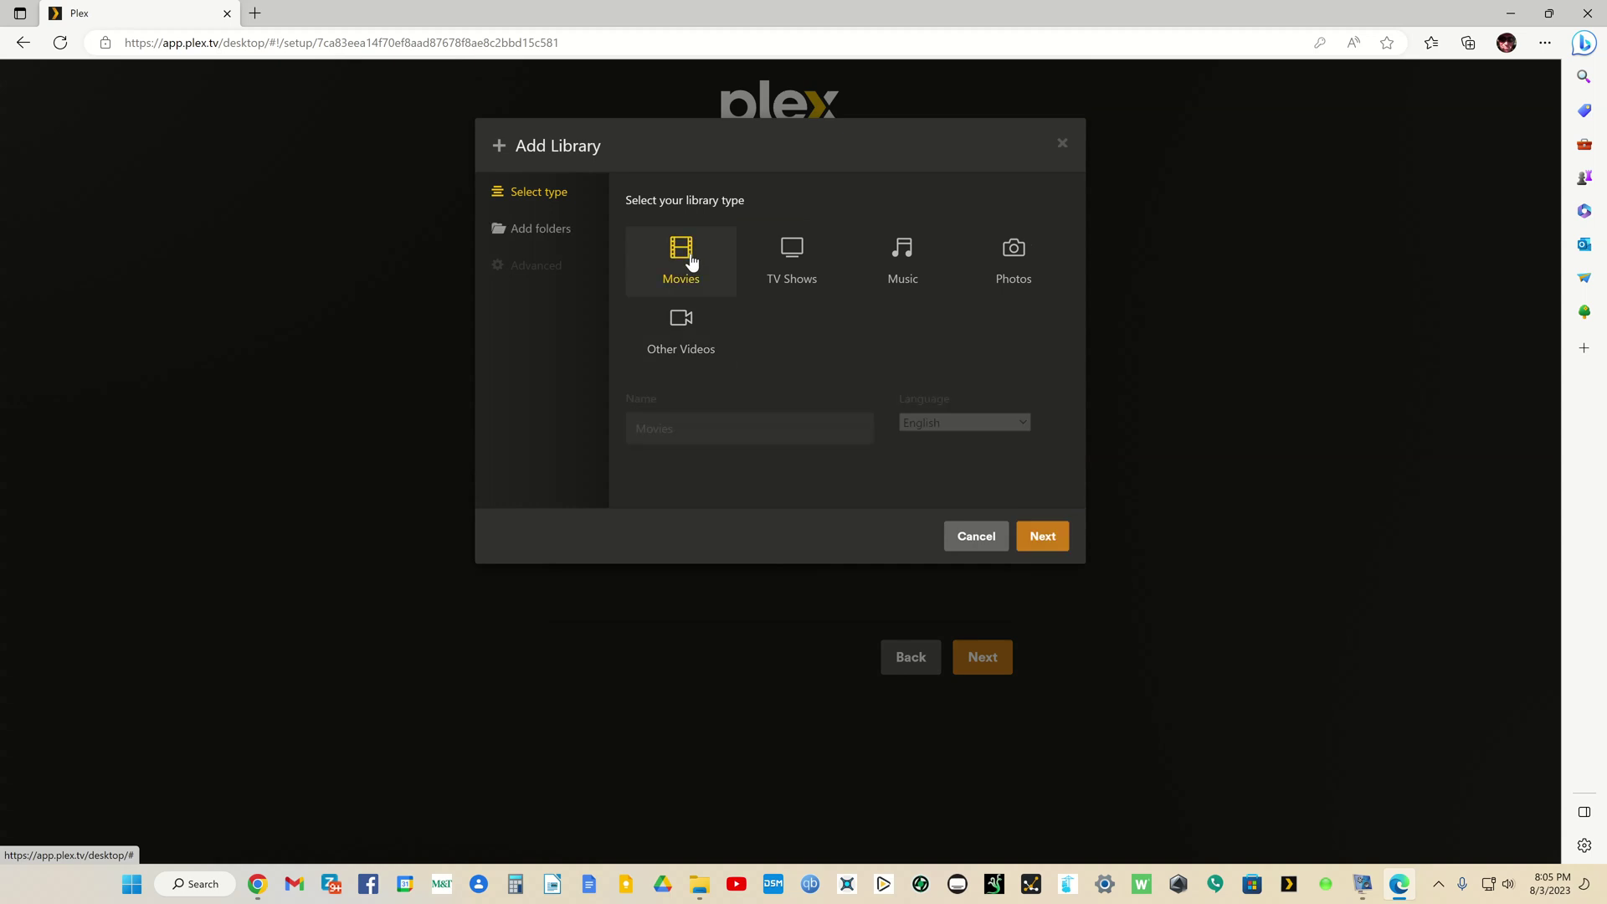
left_click(805, 423)
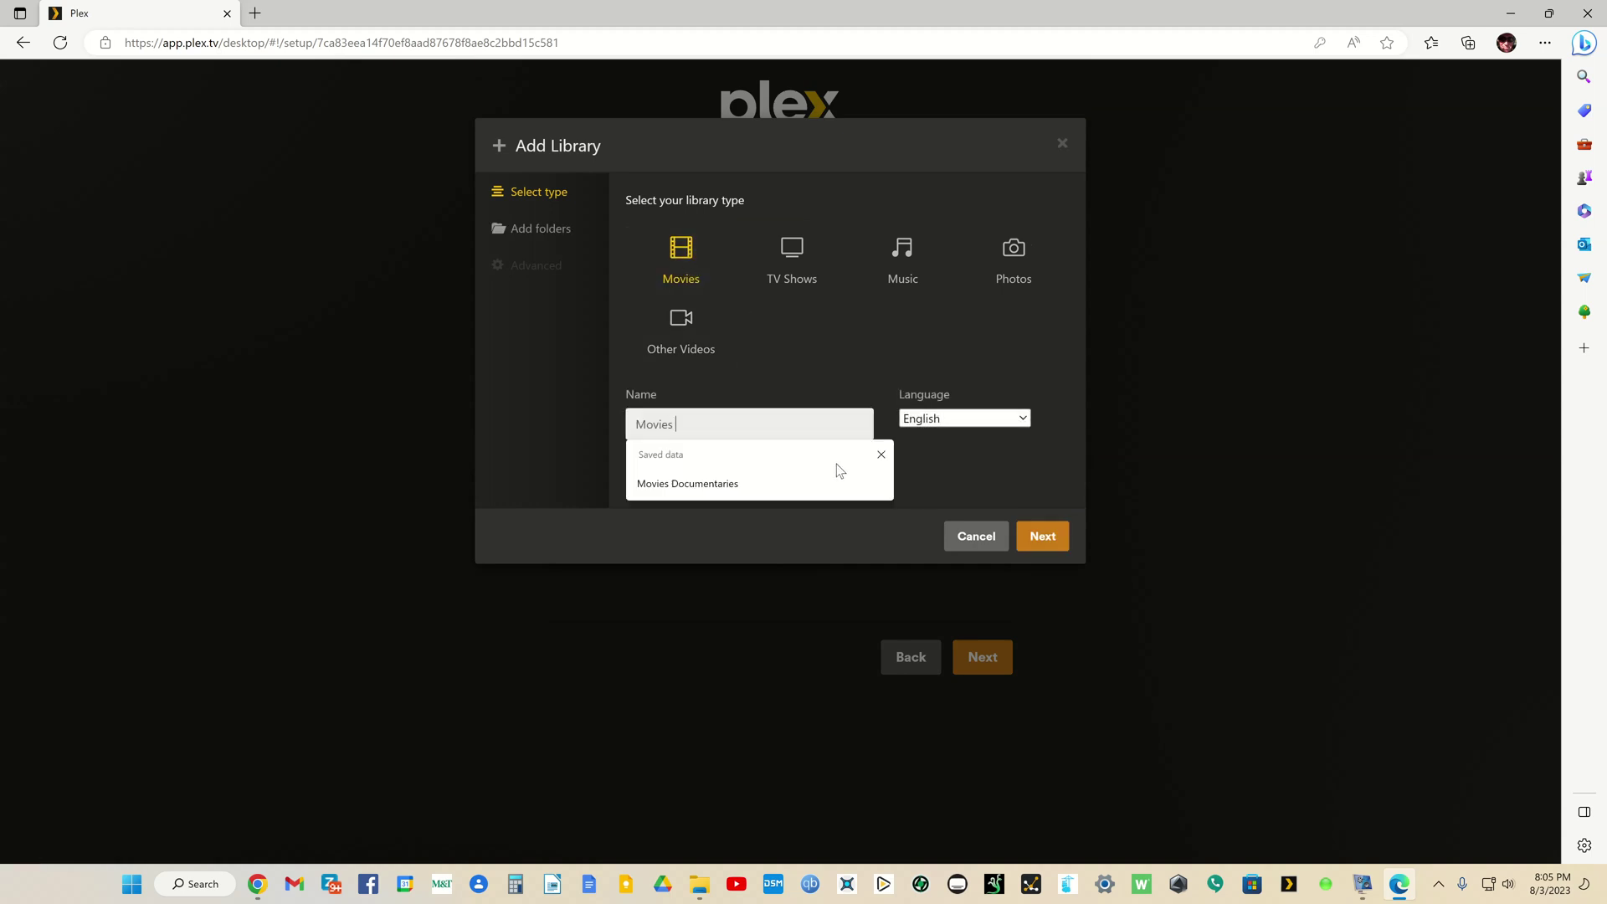
type("Kids")
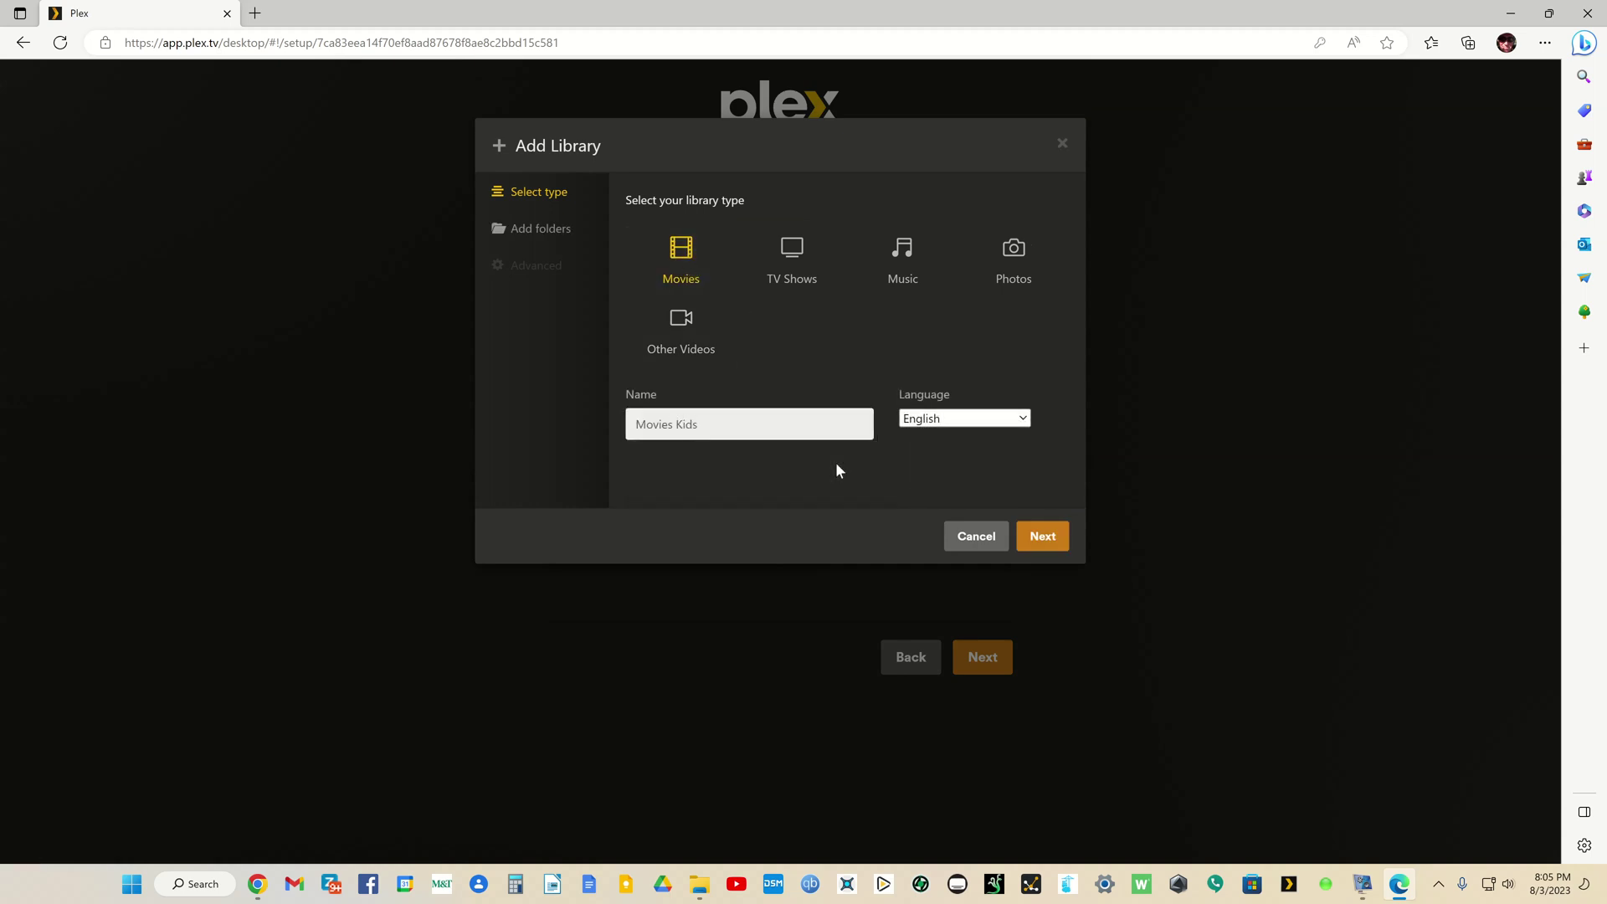
left_click(1043, 536)
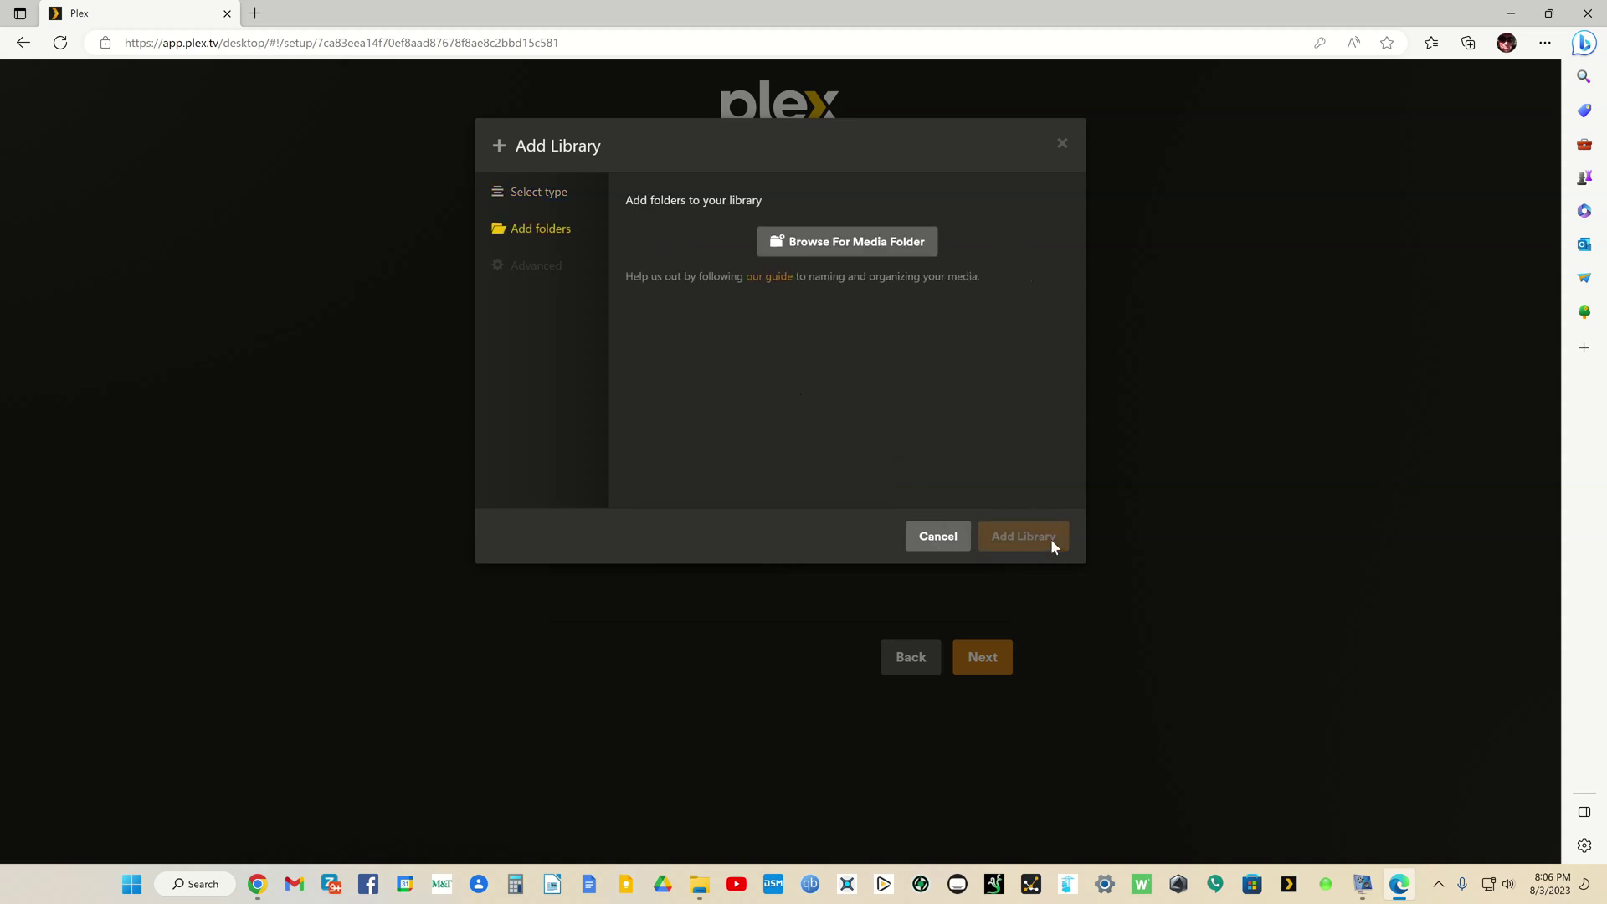
Step: Point it at C:\Media\movie-libraries\movie-kids and create the library
left_click(882, 242)
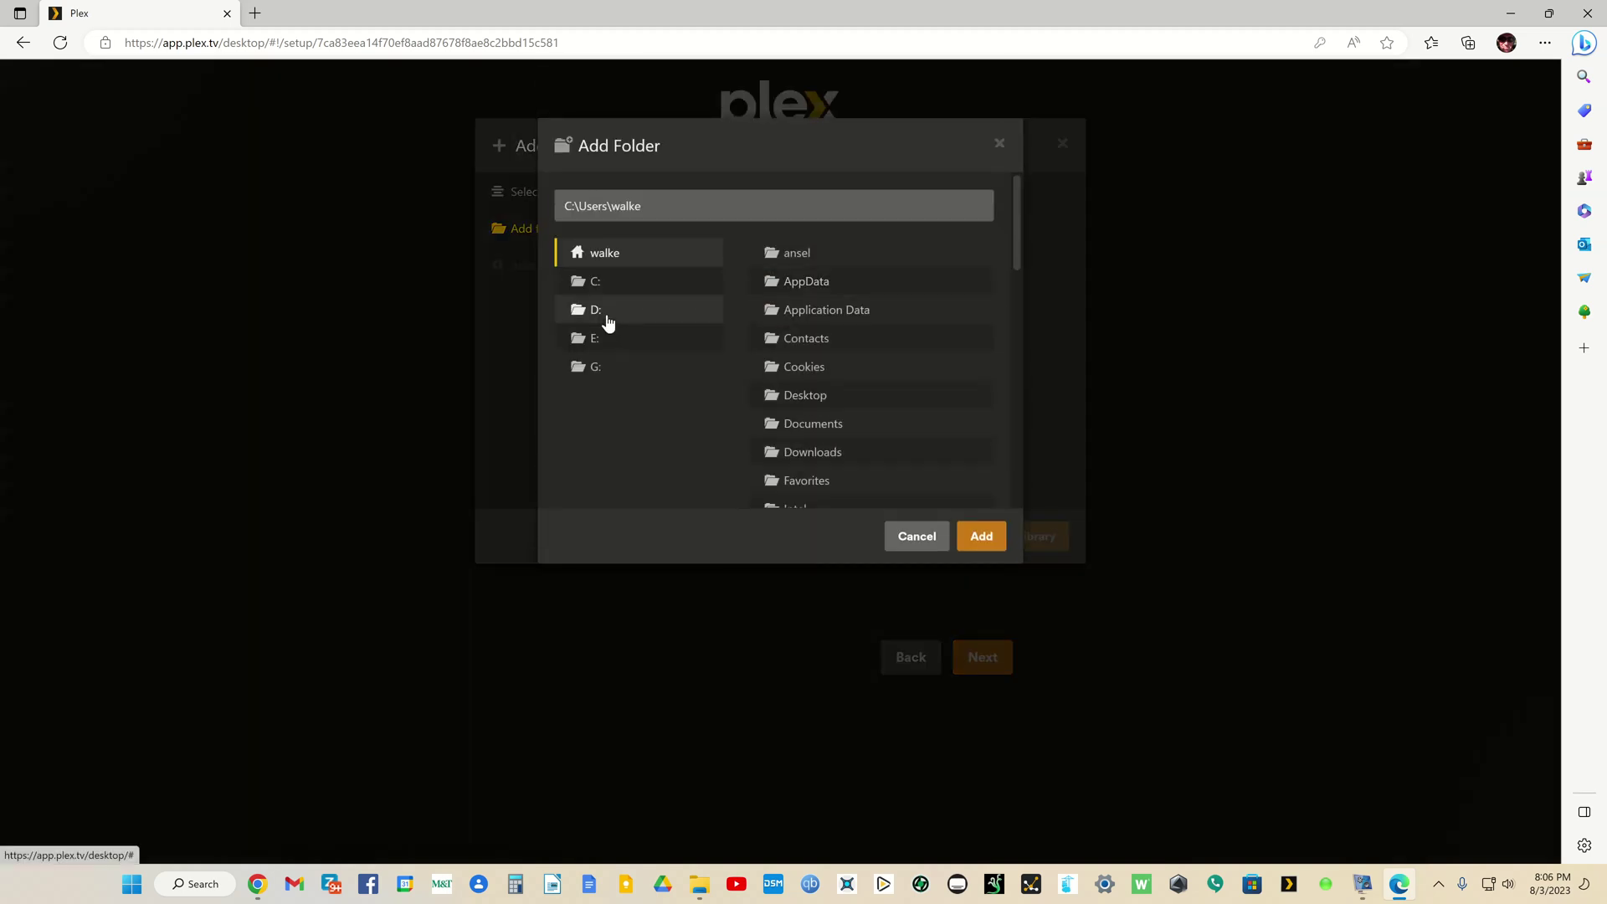
left_click(599, 288)
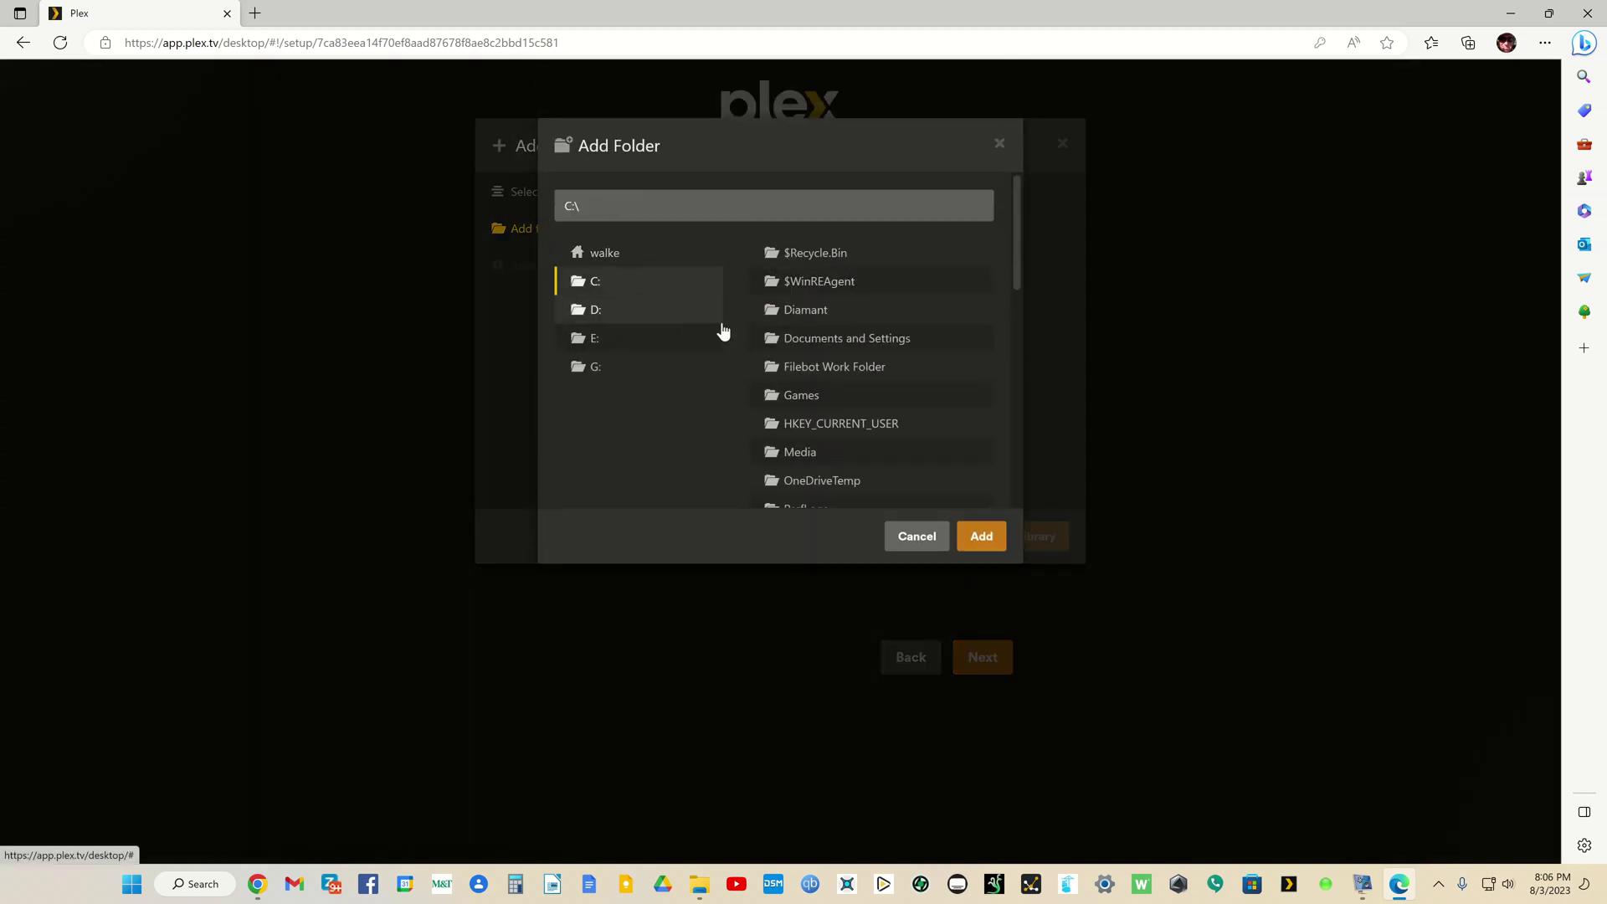
left_click(795, 450)
left_click(818, 282)
left_click(816, 311)
left_click(976, 533)
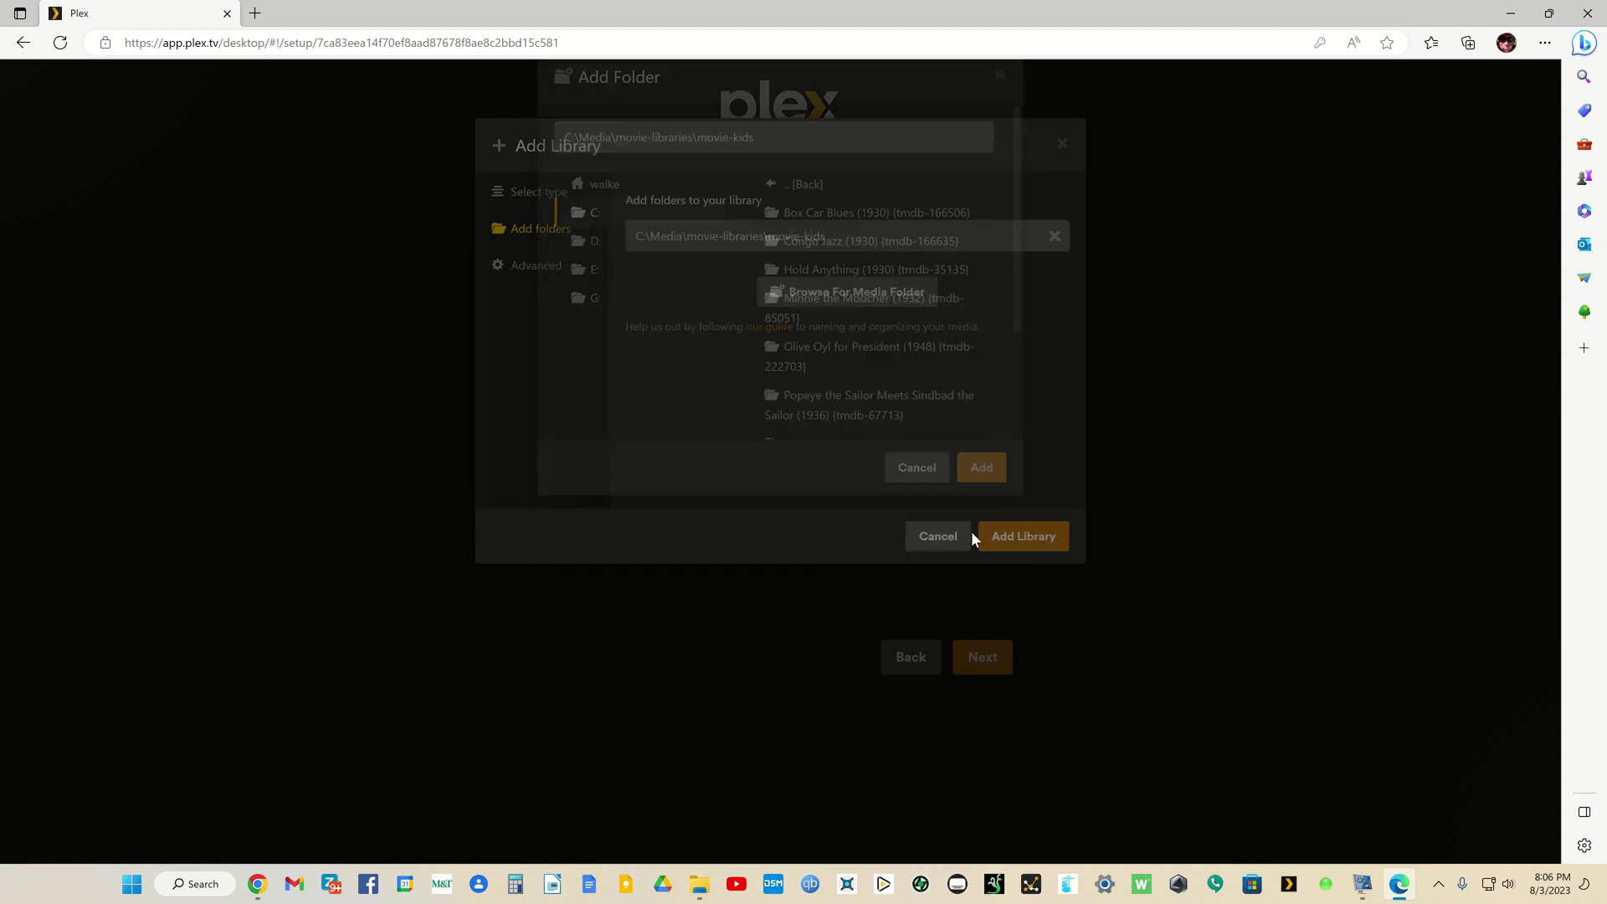
left_click(1002, 541)
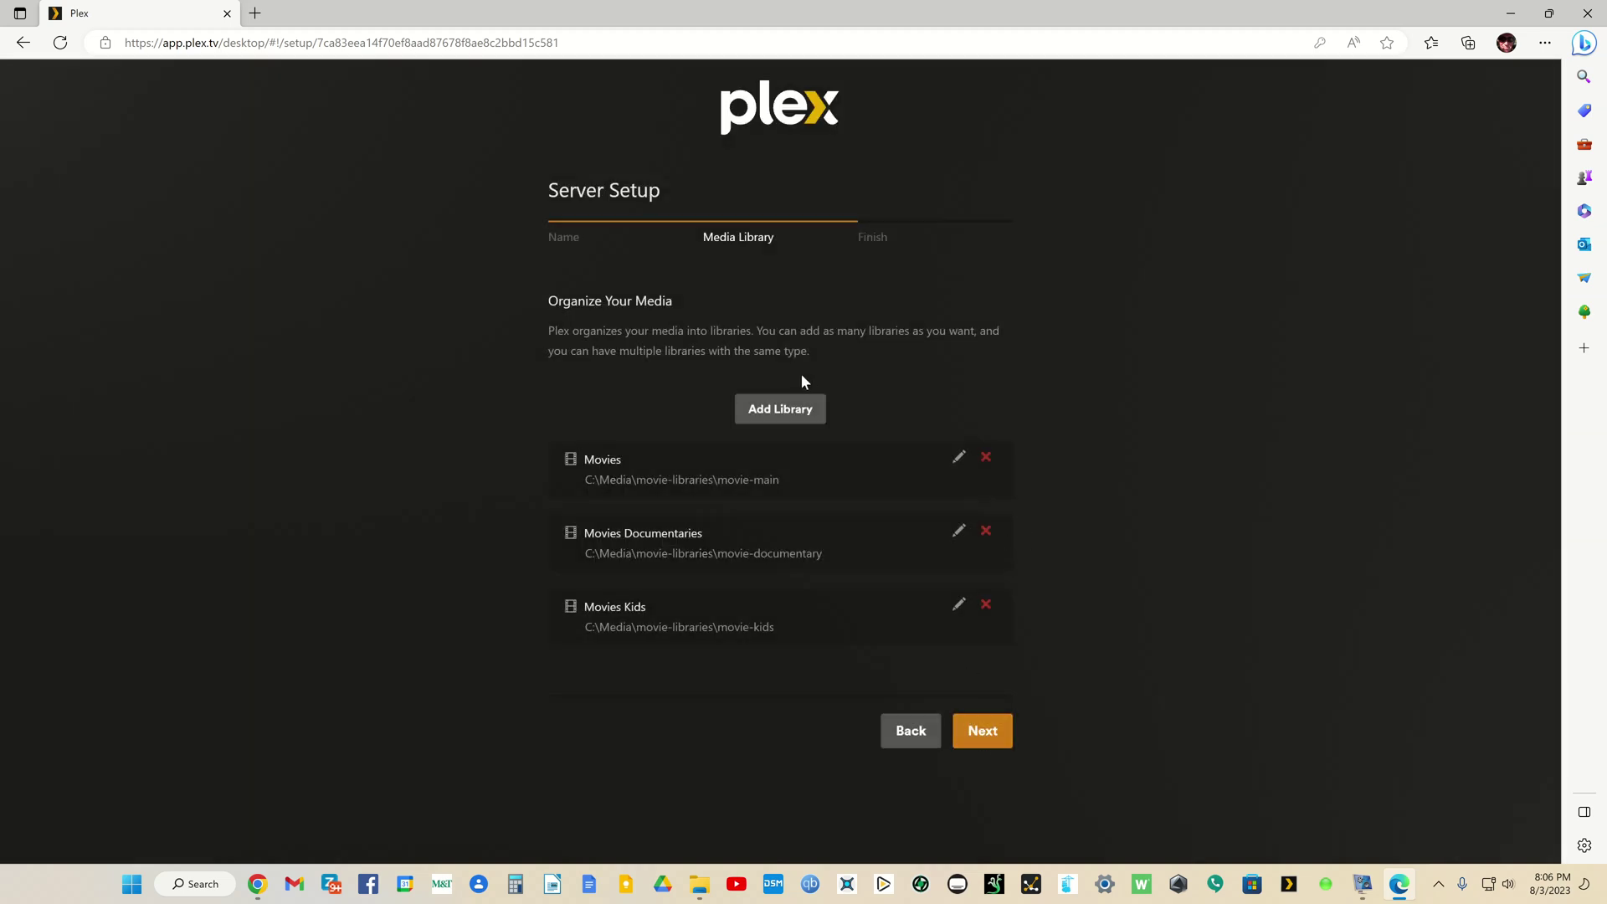
Step: Add a TV Shows library using the C:\Media\tv-libraries\tv-main folder
left_click(787, 407)
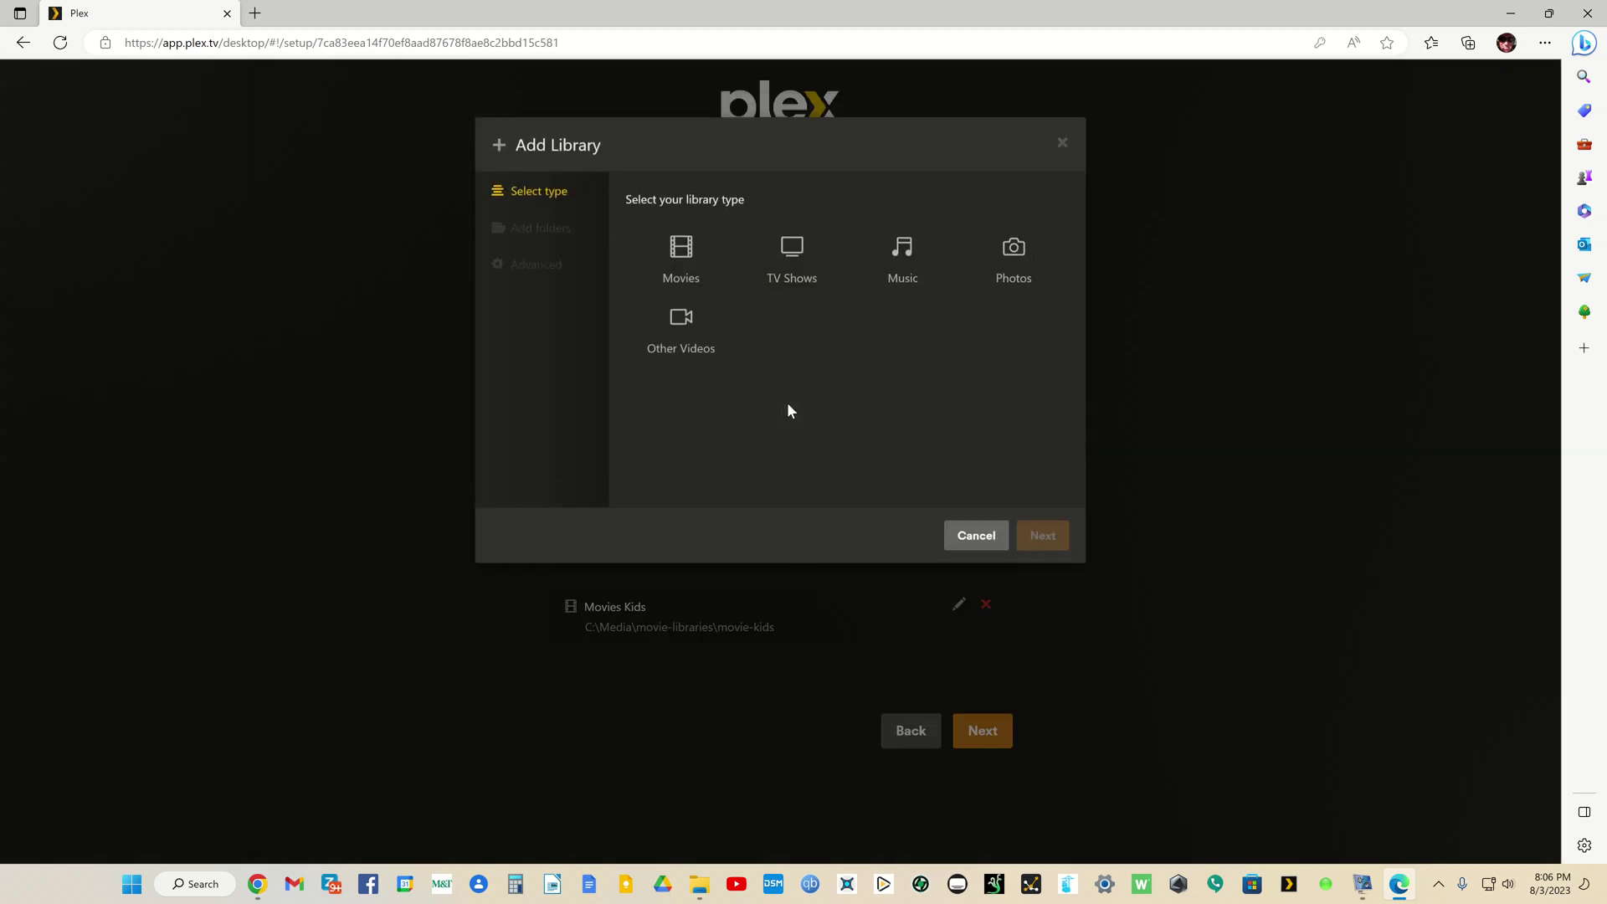
left_click(780, 254)
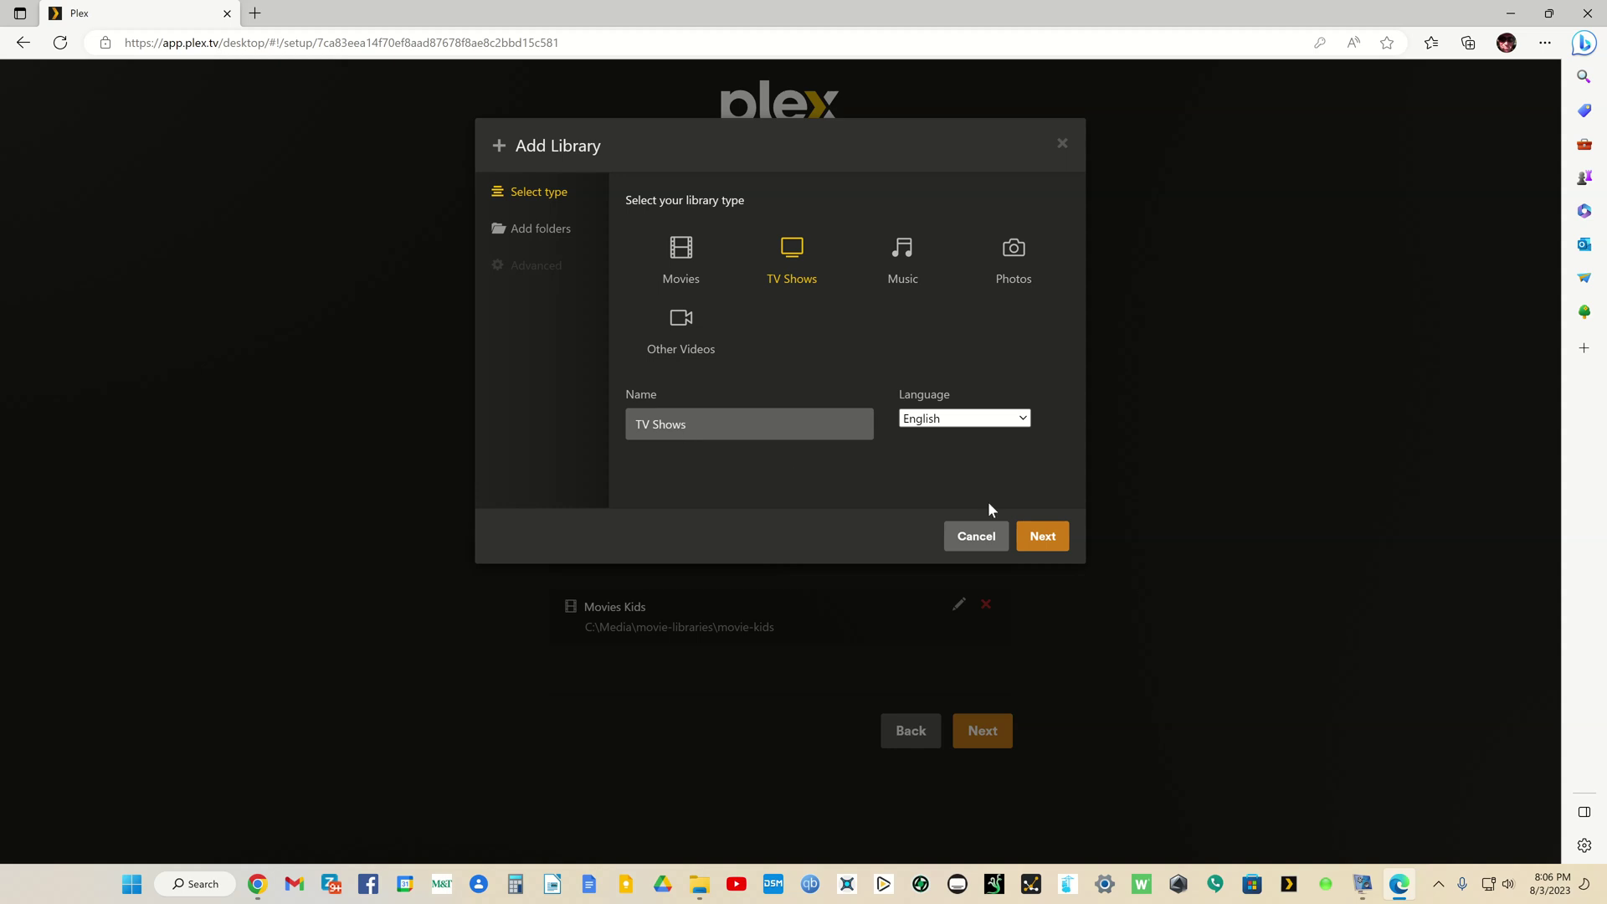
left_click(1039, 537)
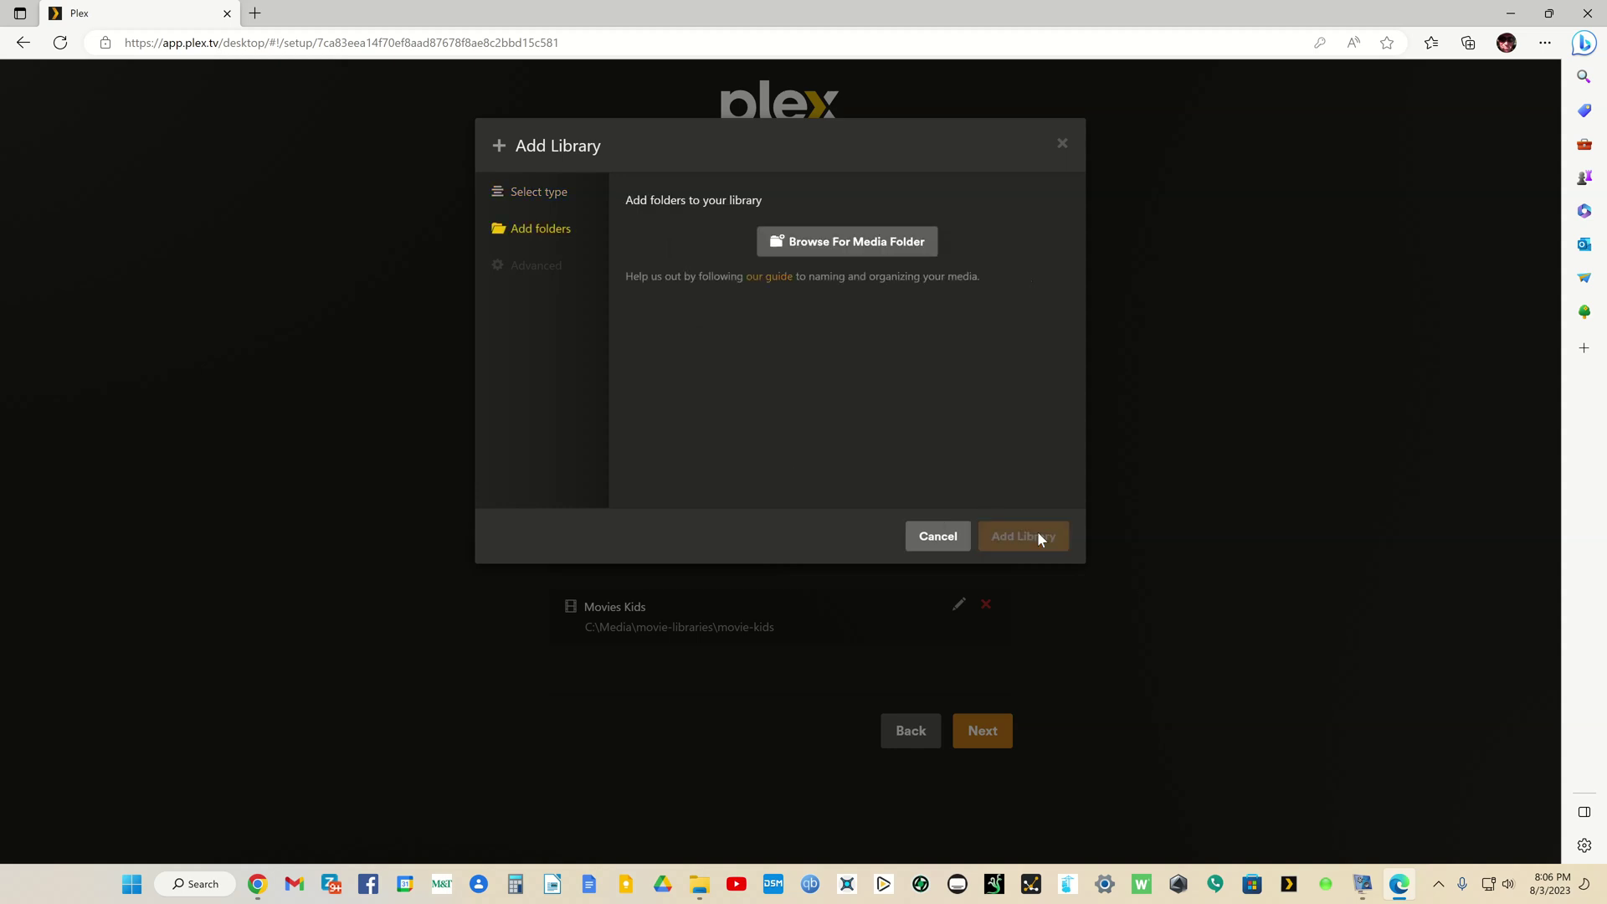
left_click(871, 241)
left_click(599, 284)
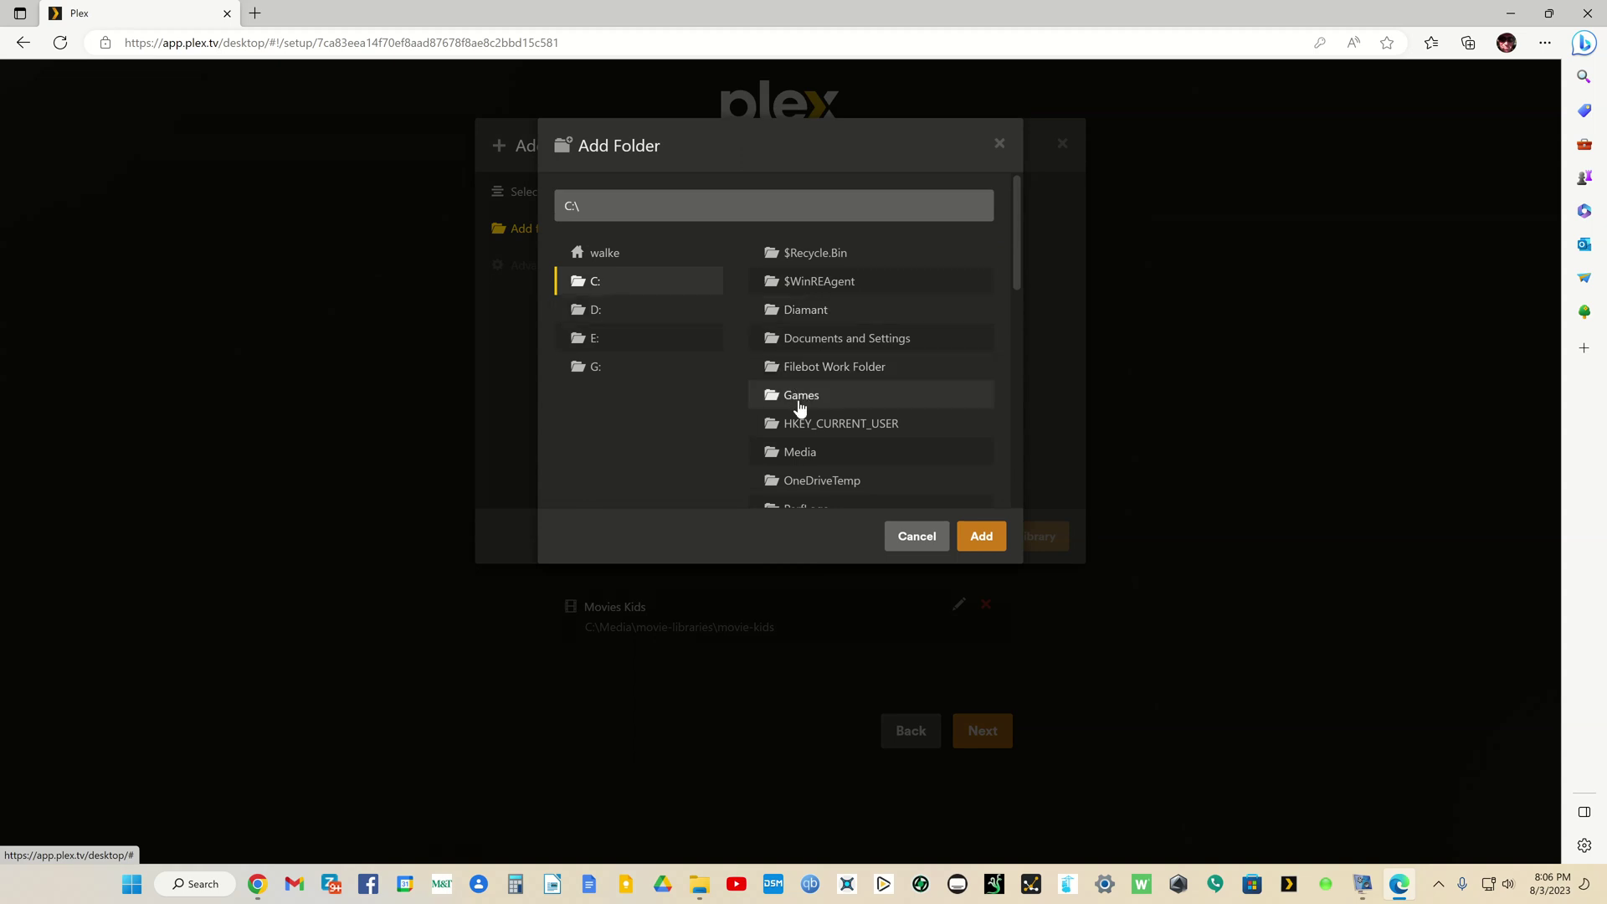
left_click(801, 452)
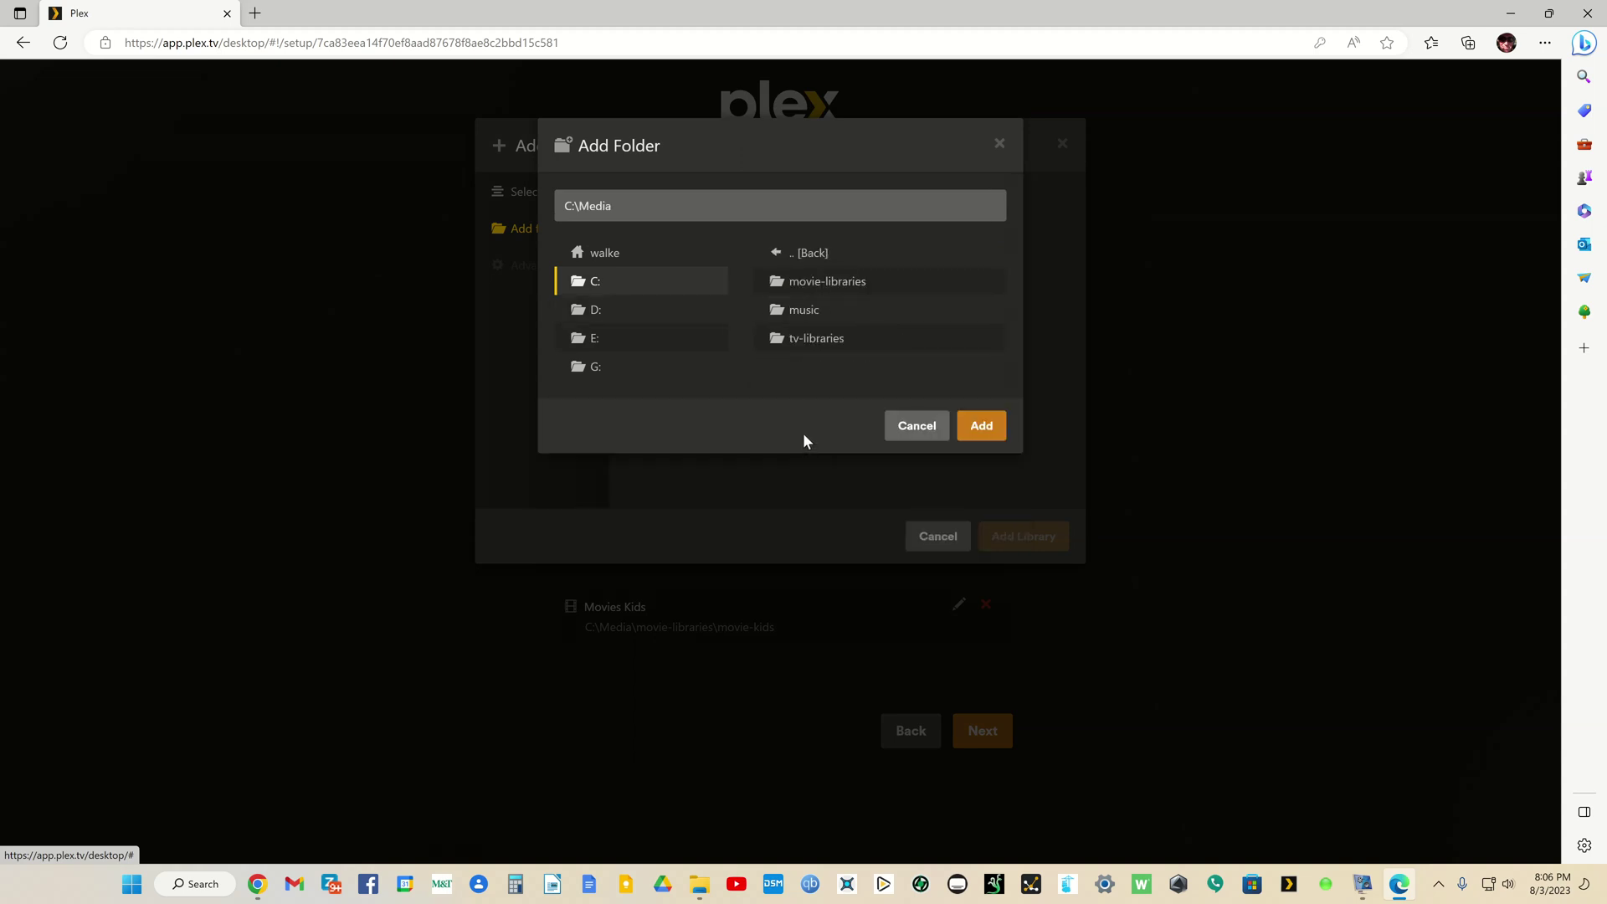
left_click(810, 340)
left_click(805, 310)
left_click(975, 425)
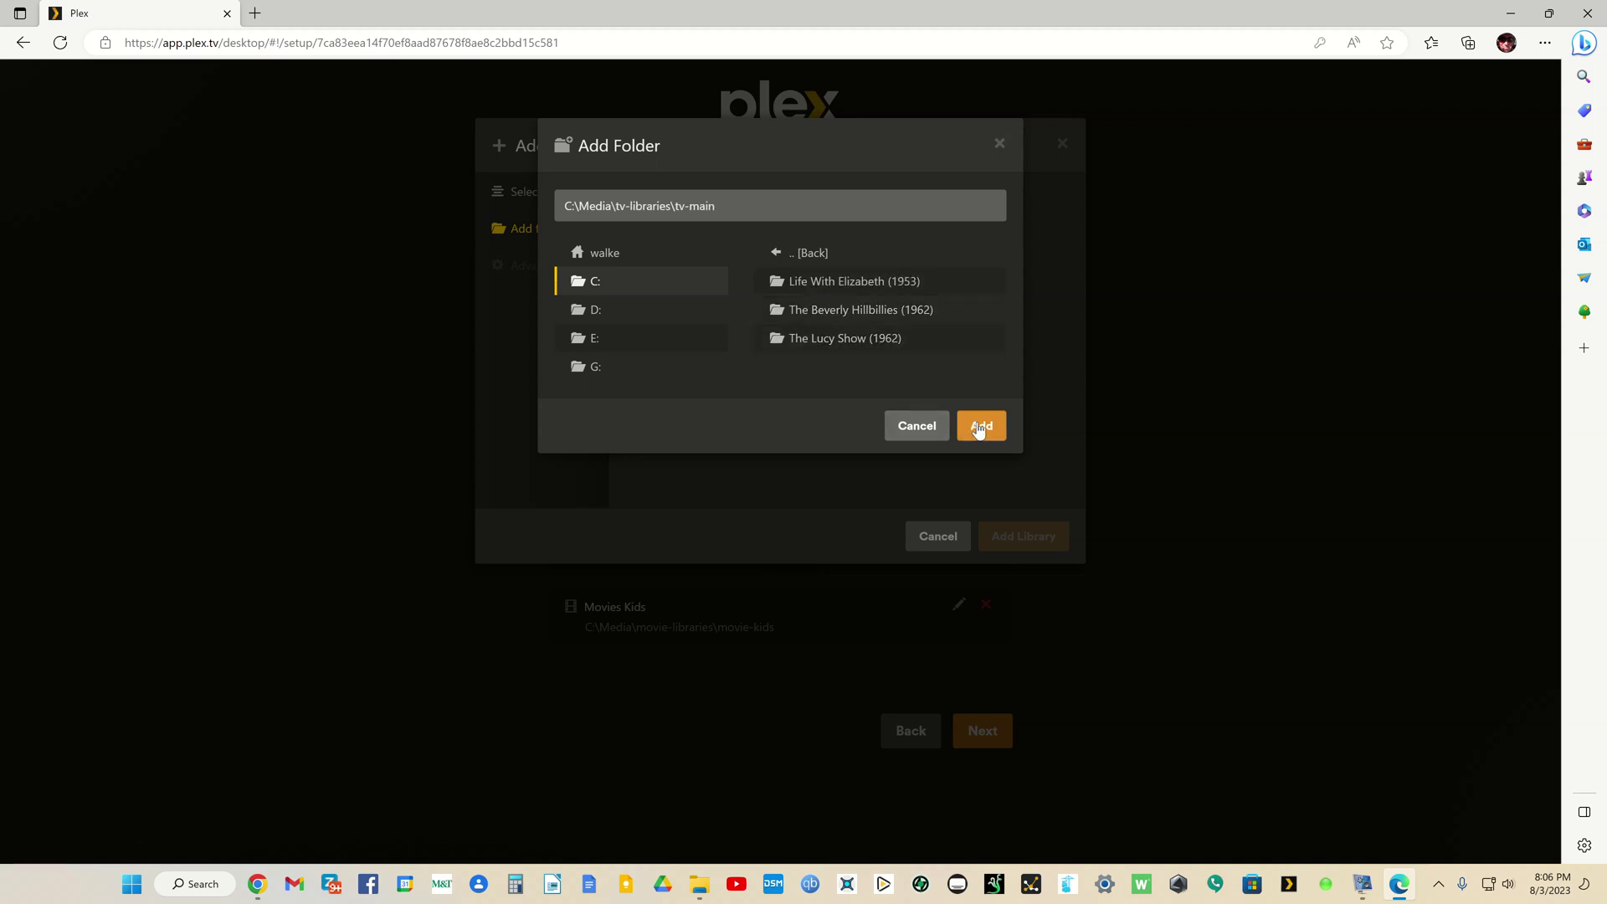
left_click(1018, 533)
Step: Add a TV Shows library named 'TV Shows Kids' using the C:\Media\tv-libraries\tv-kids folder
left_click(785, 410)
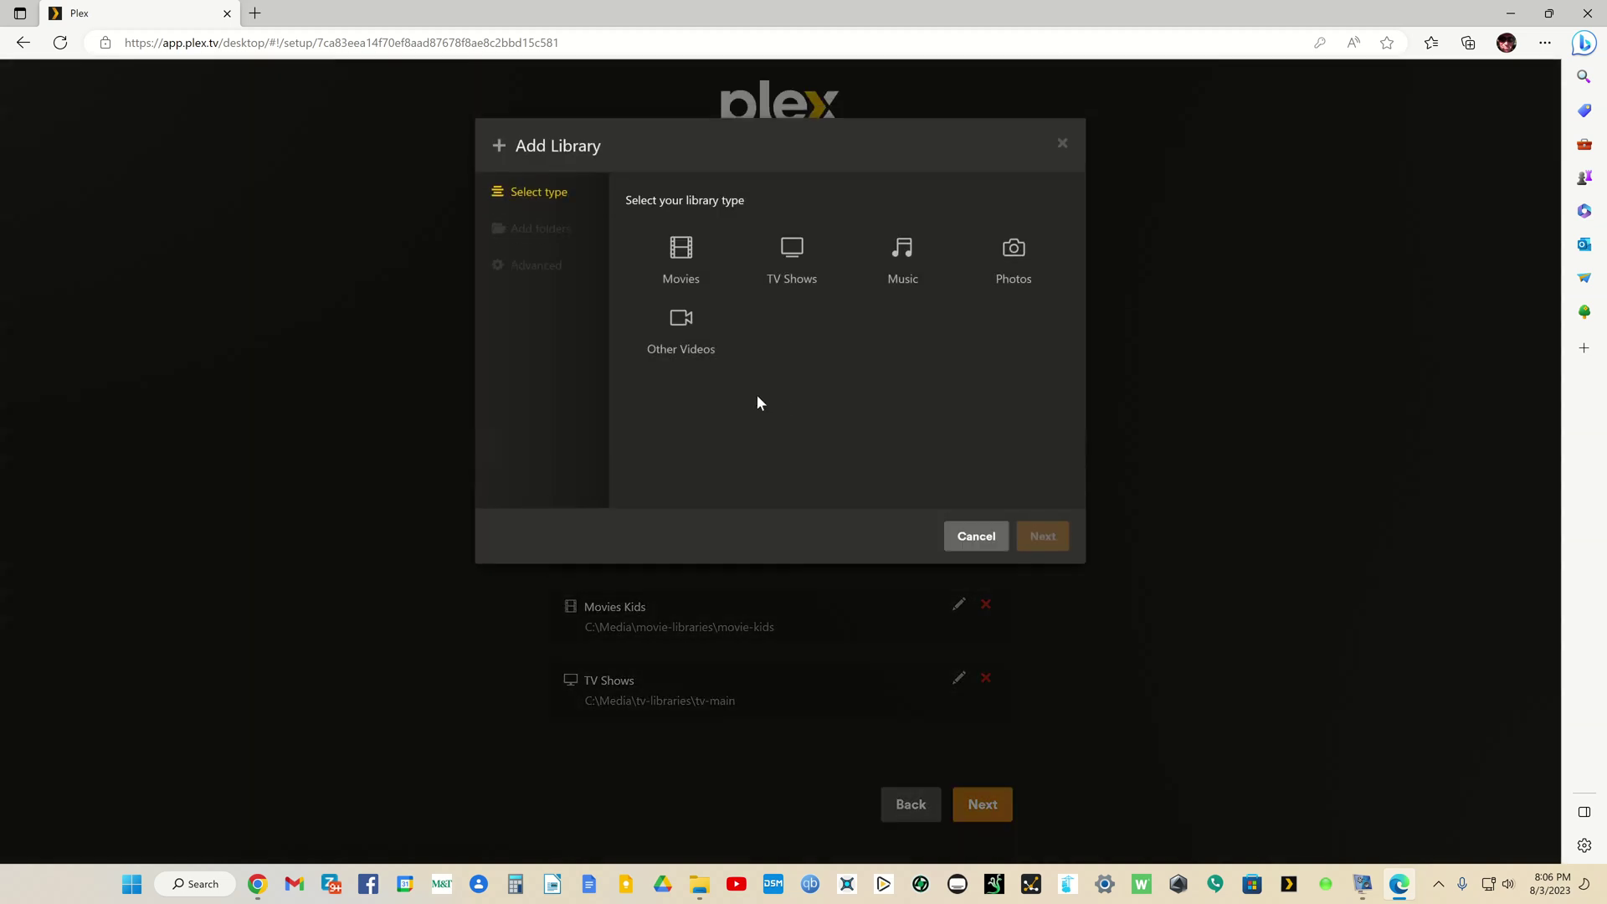
left_click(788, 265)
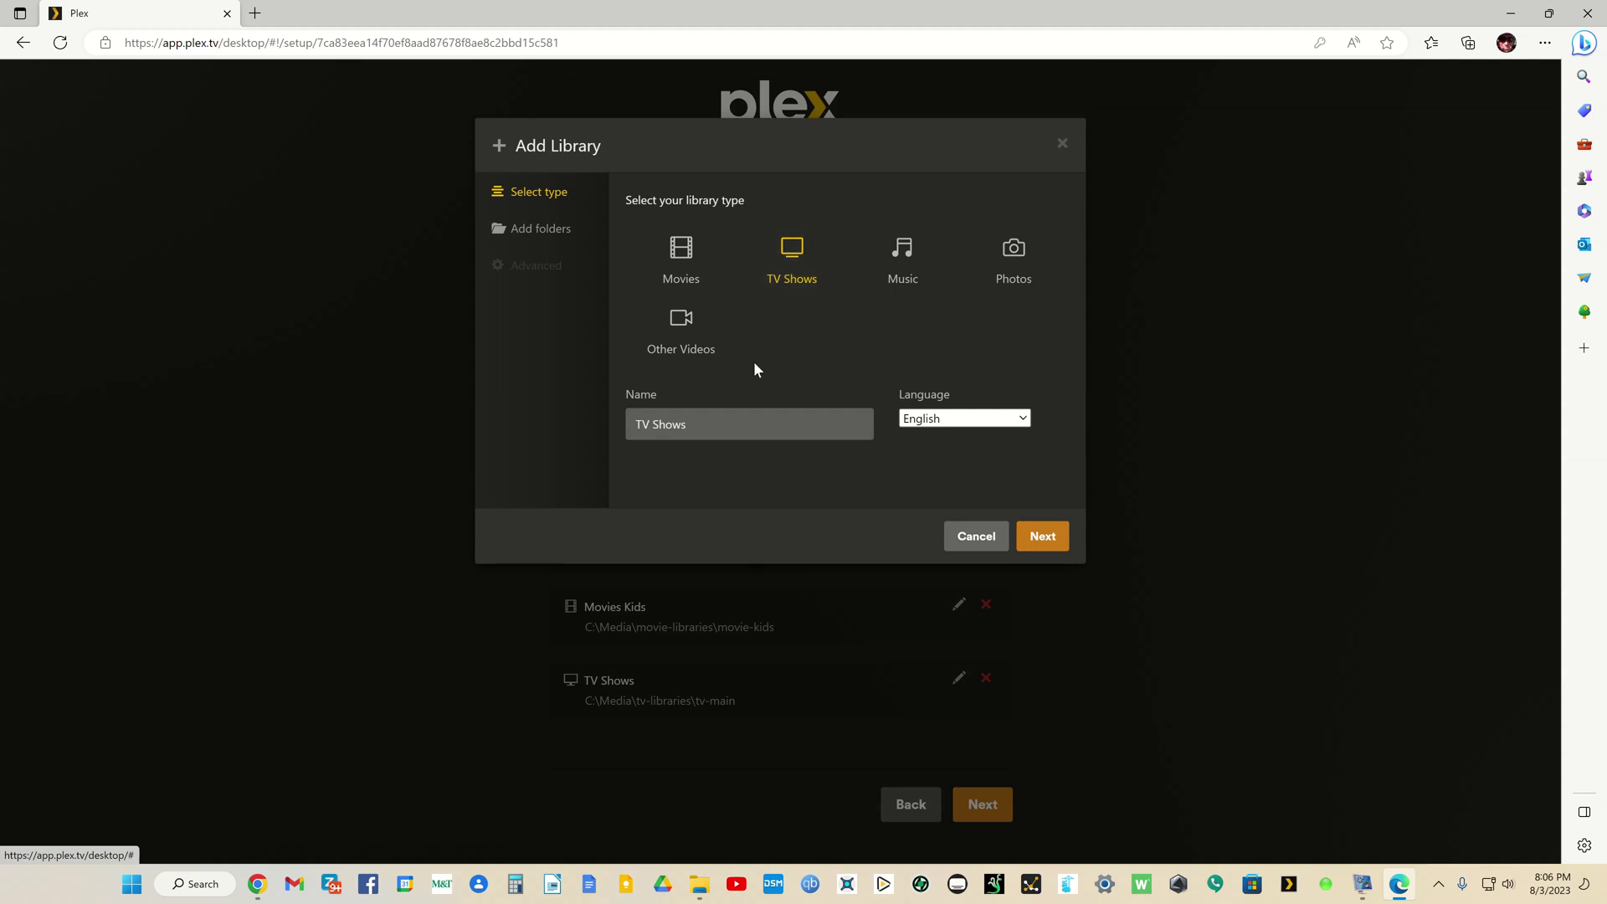
left_click(751, 421)
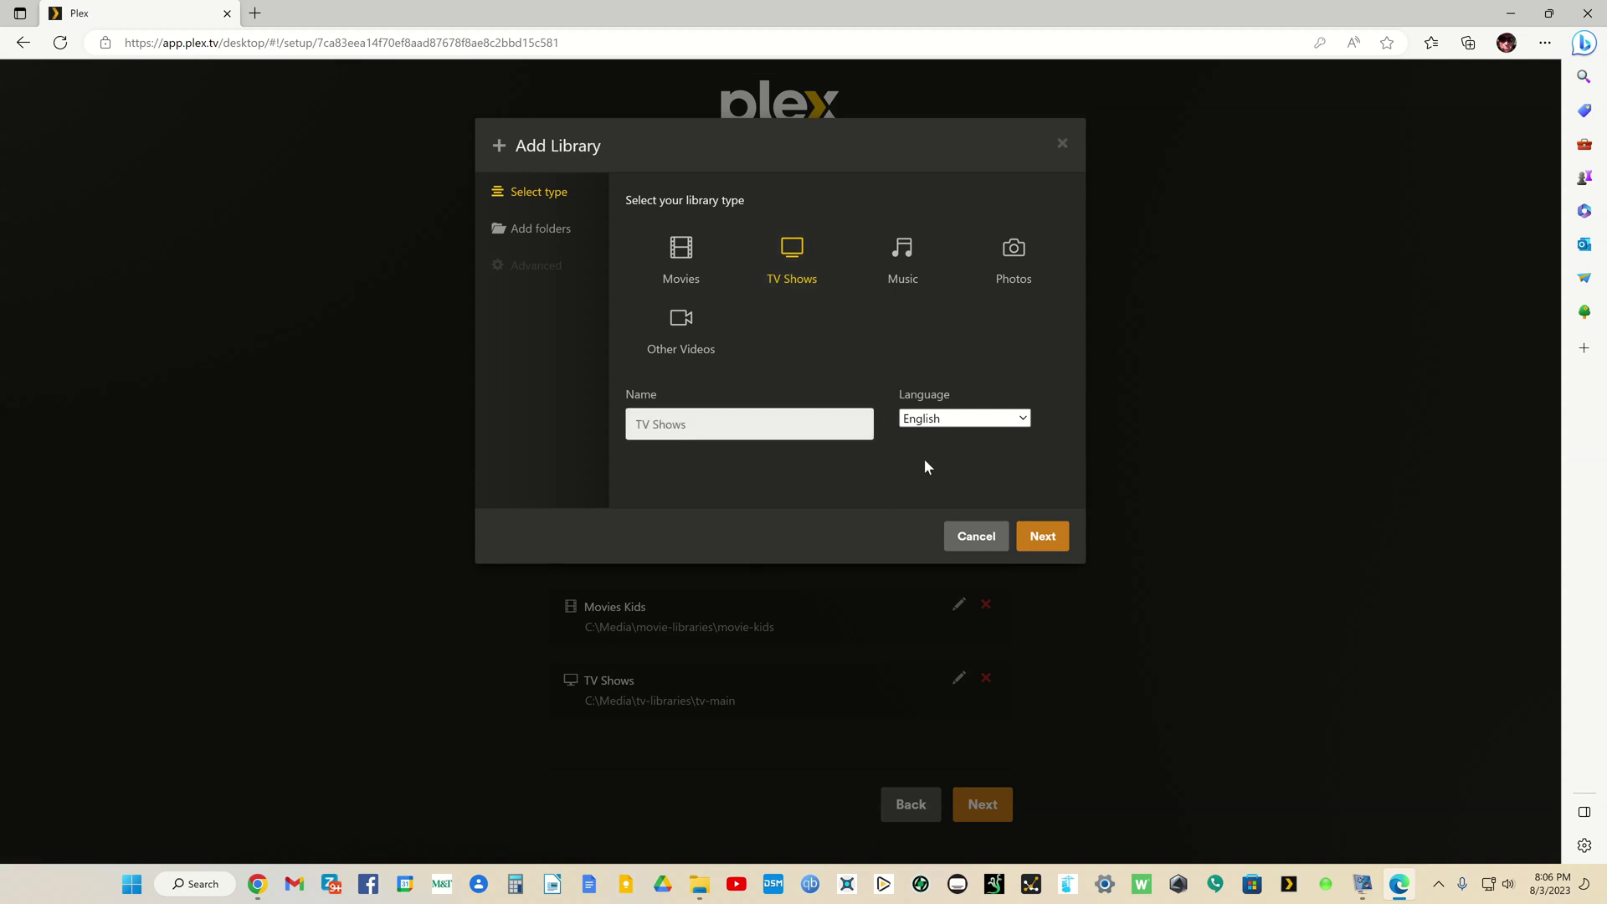
type("Kids")
left_click(1044, 540)
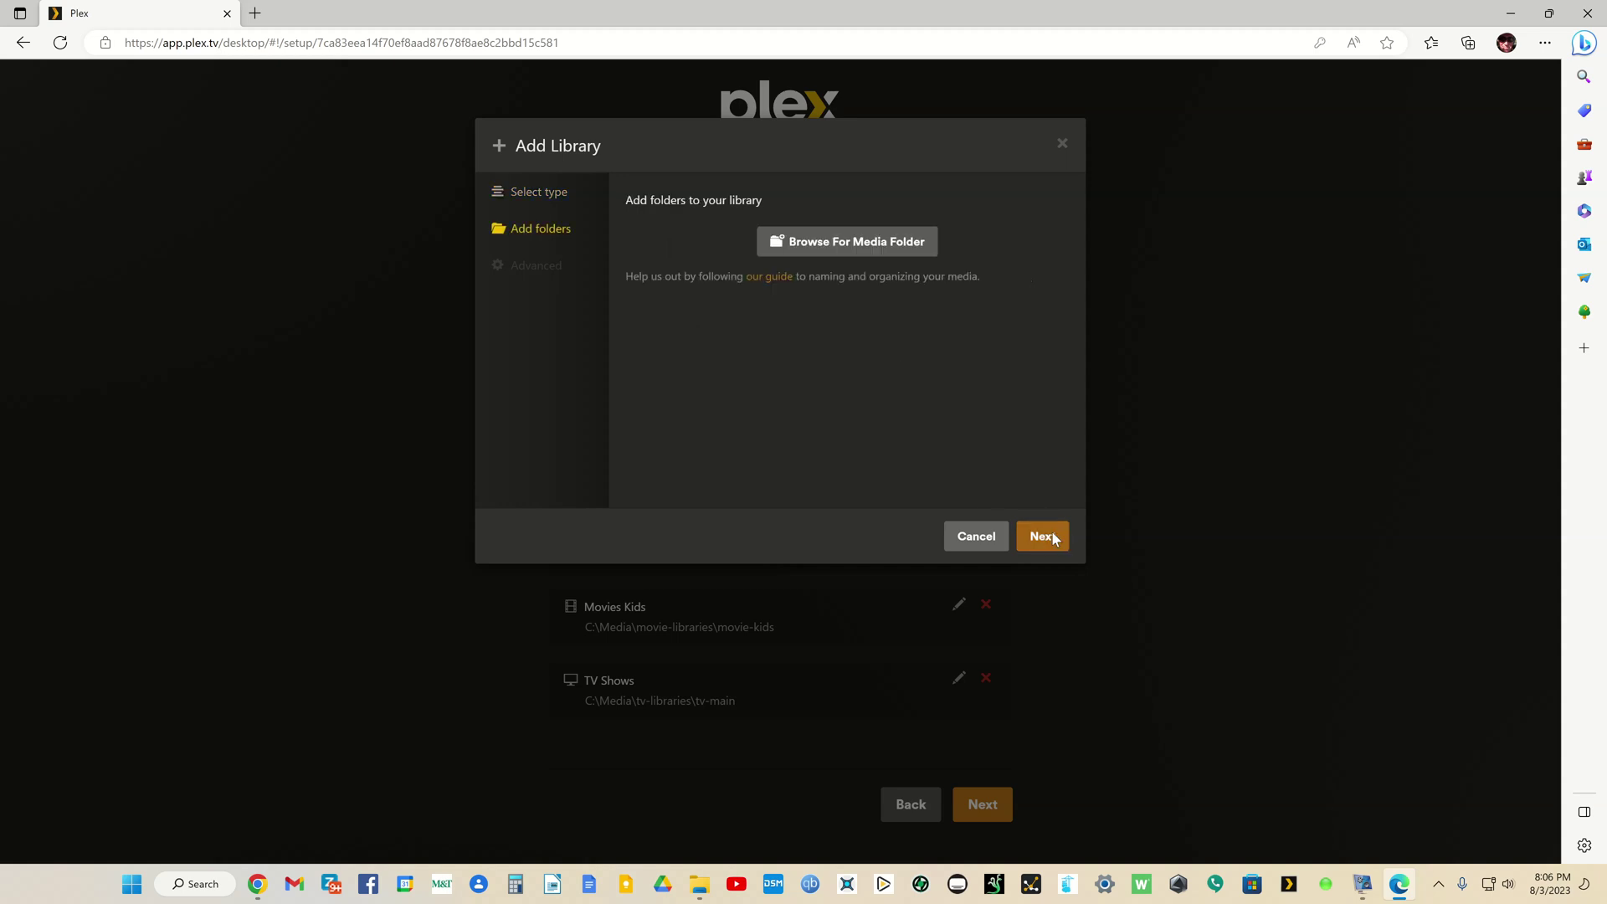
left_click(889, 242)
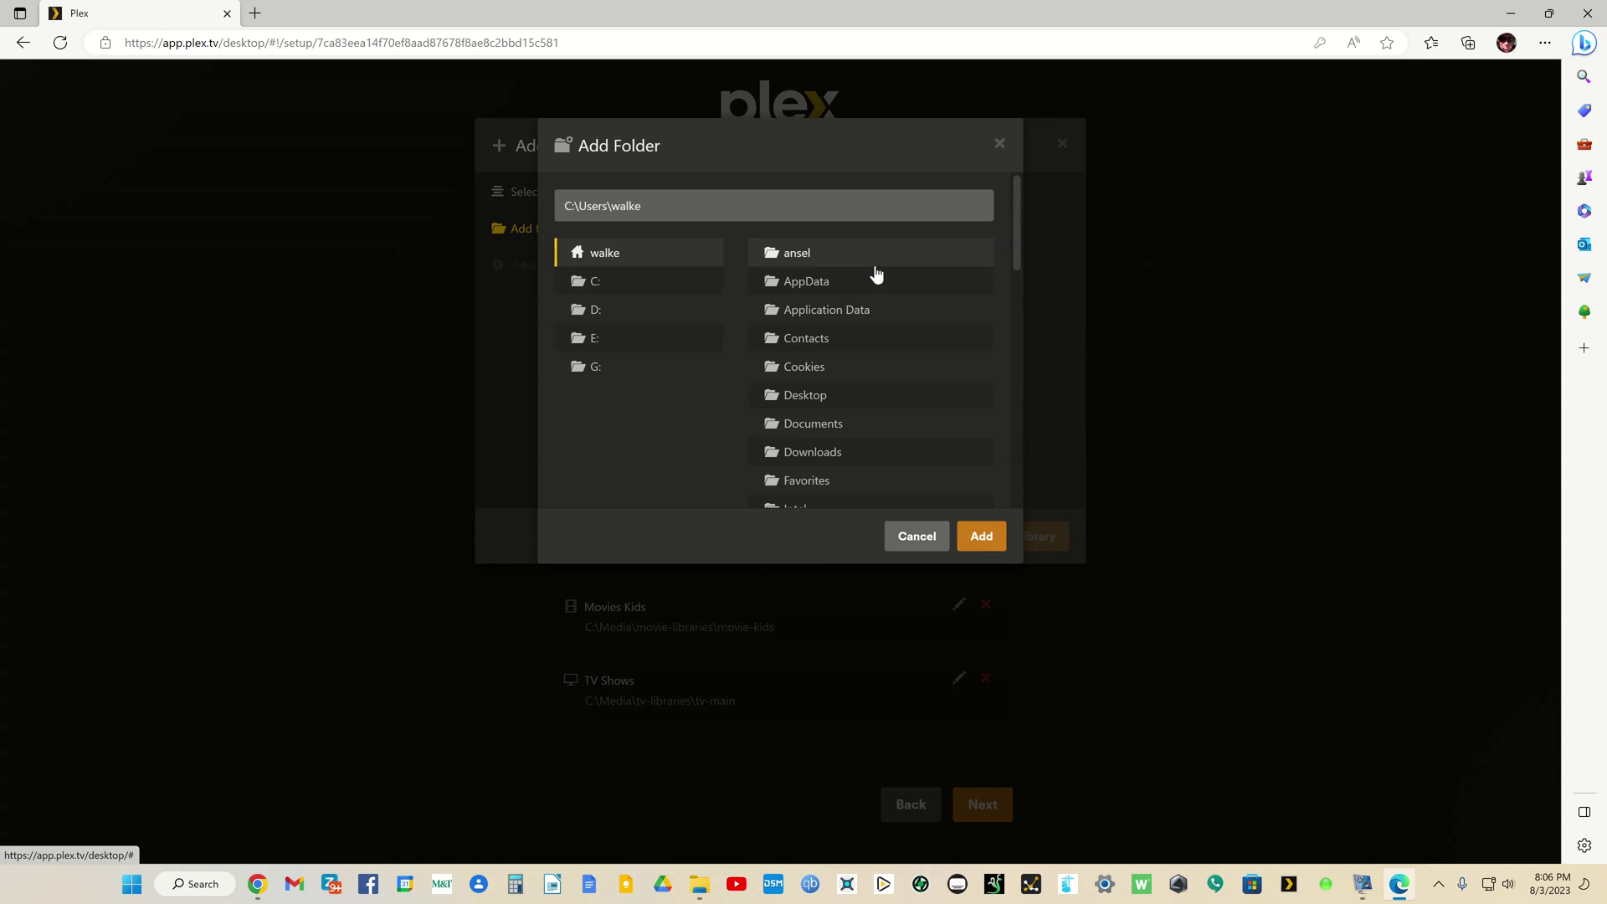
left_click(584, 286)
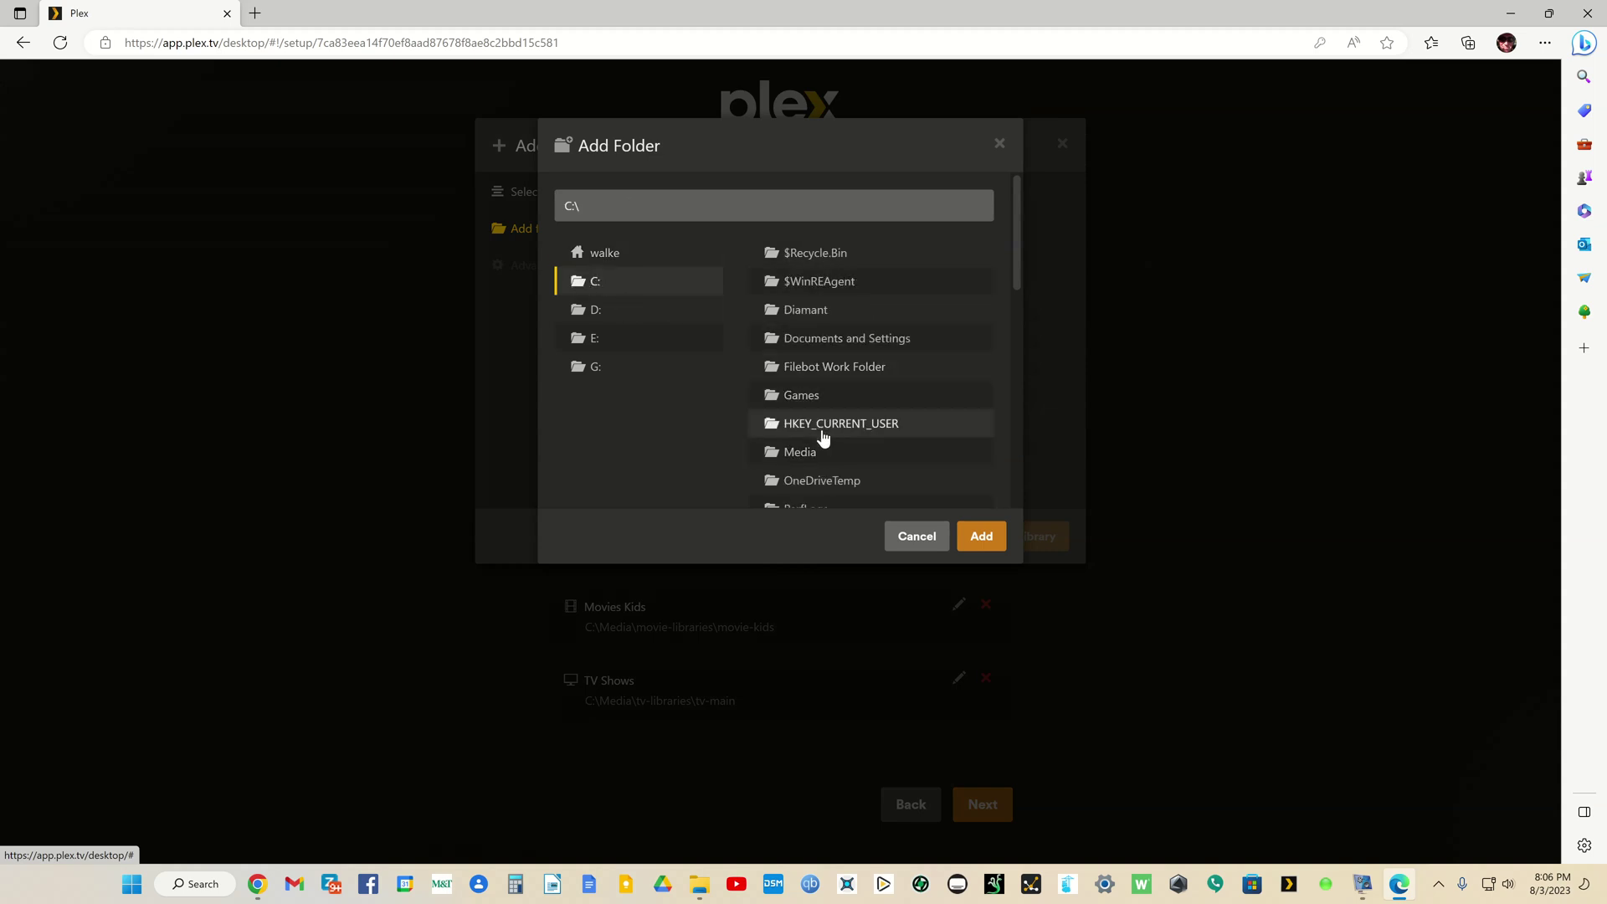
left_click(811, 452)
left_click(805, 338)
left_click(817, 284)
left_click(982, 423)
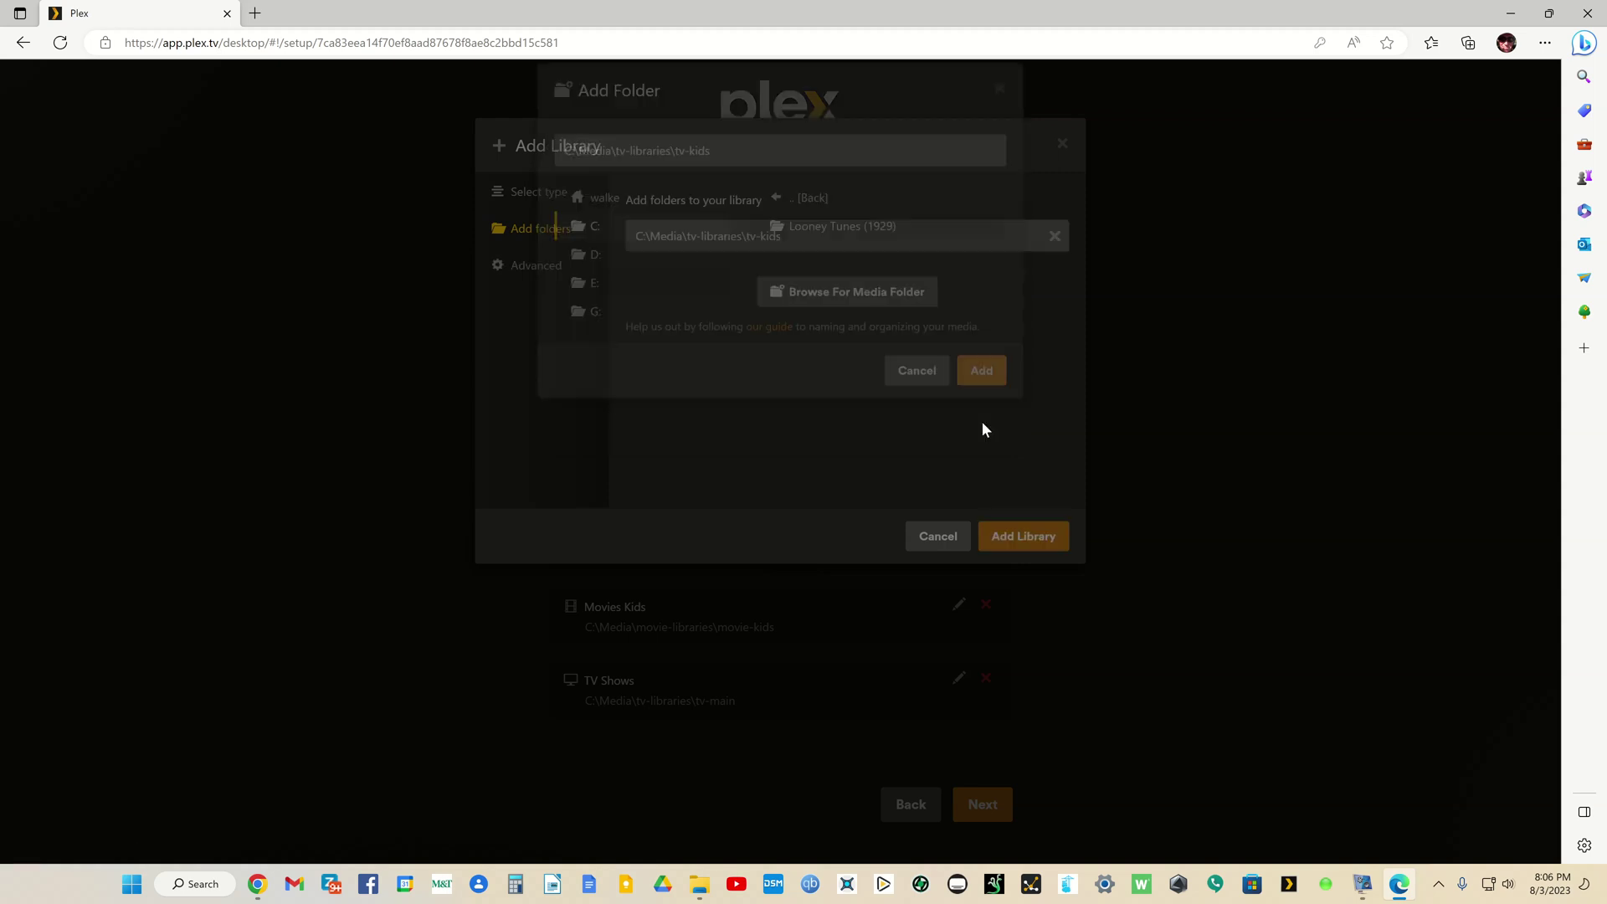
left_click(1012, 532)
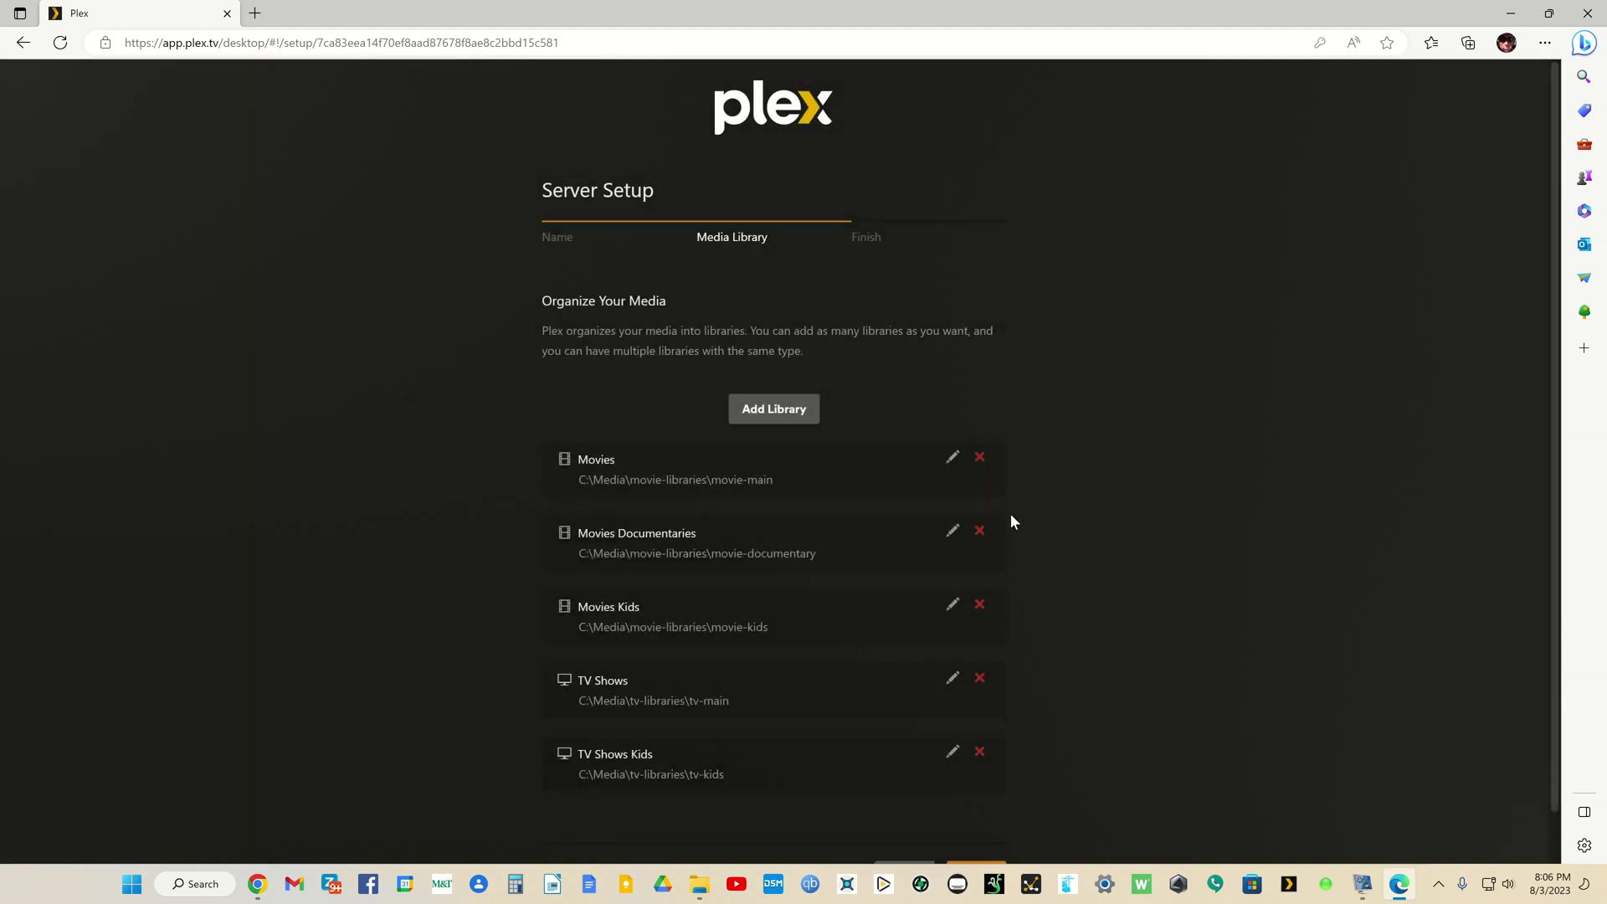
Step: Create a Music library whose folder is C:\Media\music
left_click(790, 414)
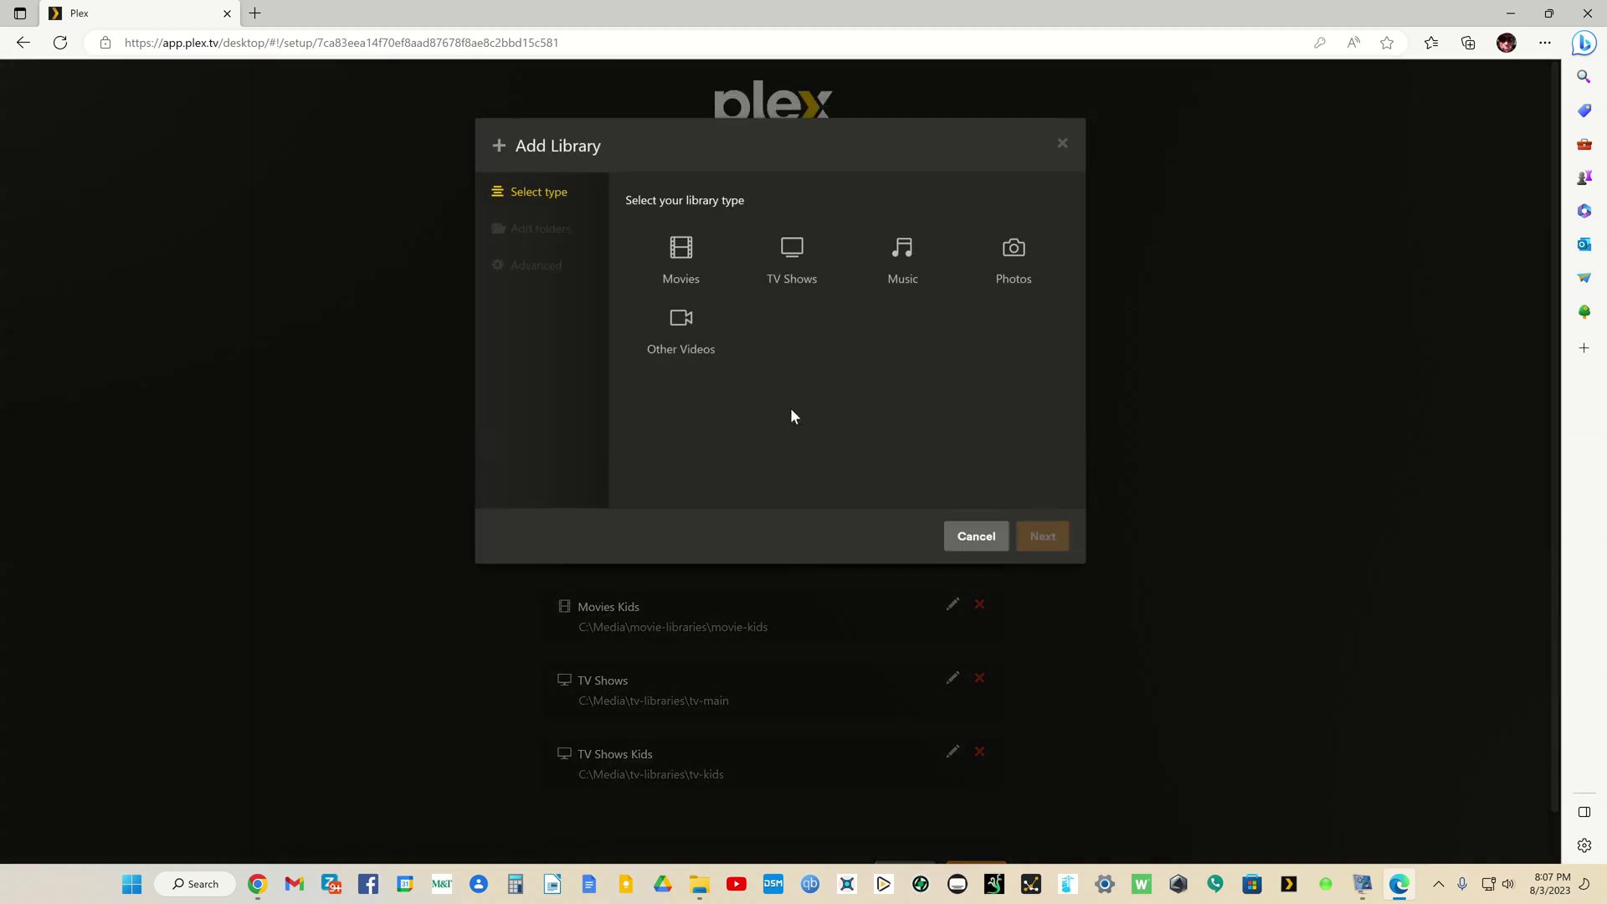
left_click(903, 266)
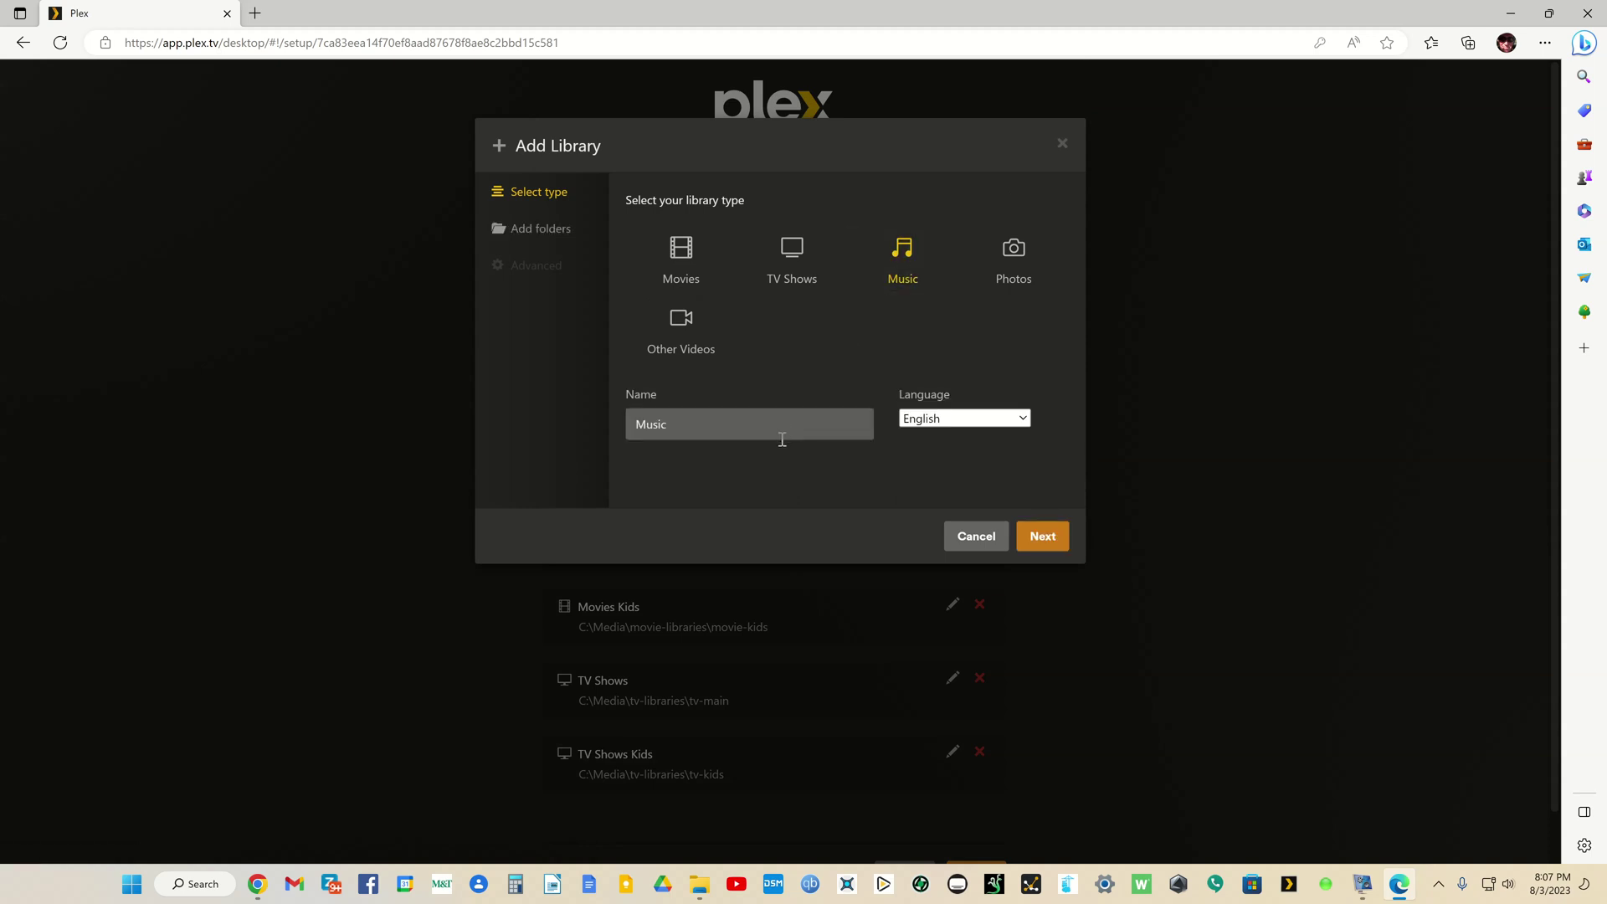
left_click(1042, 540)
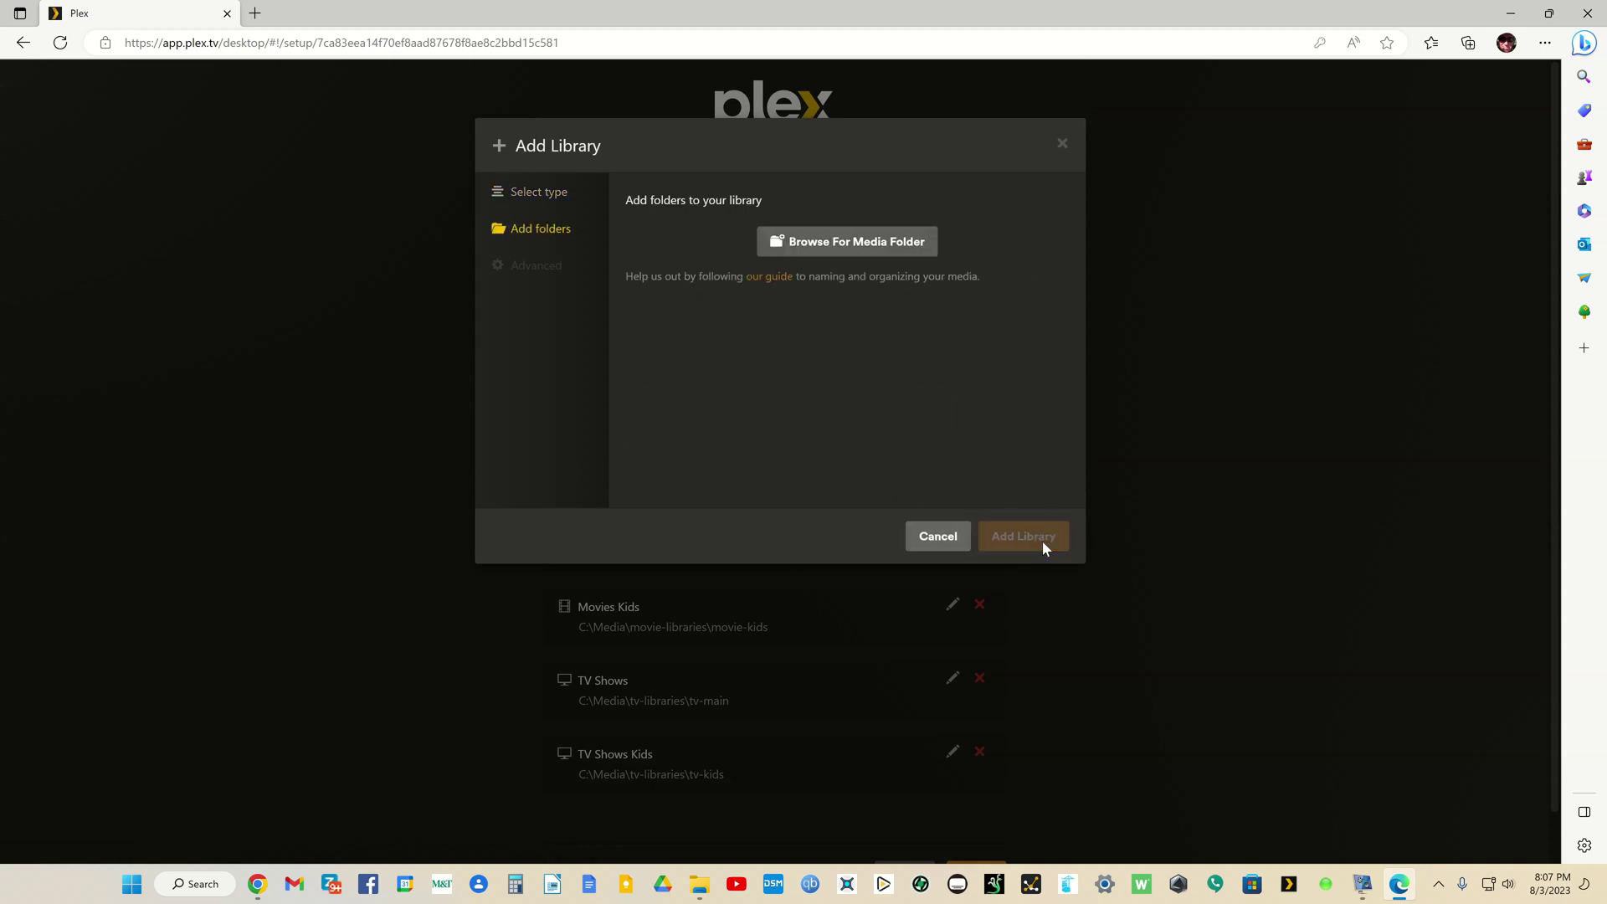
left_click(852, 241)
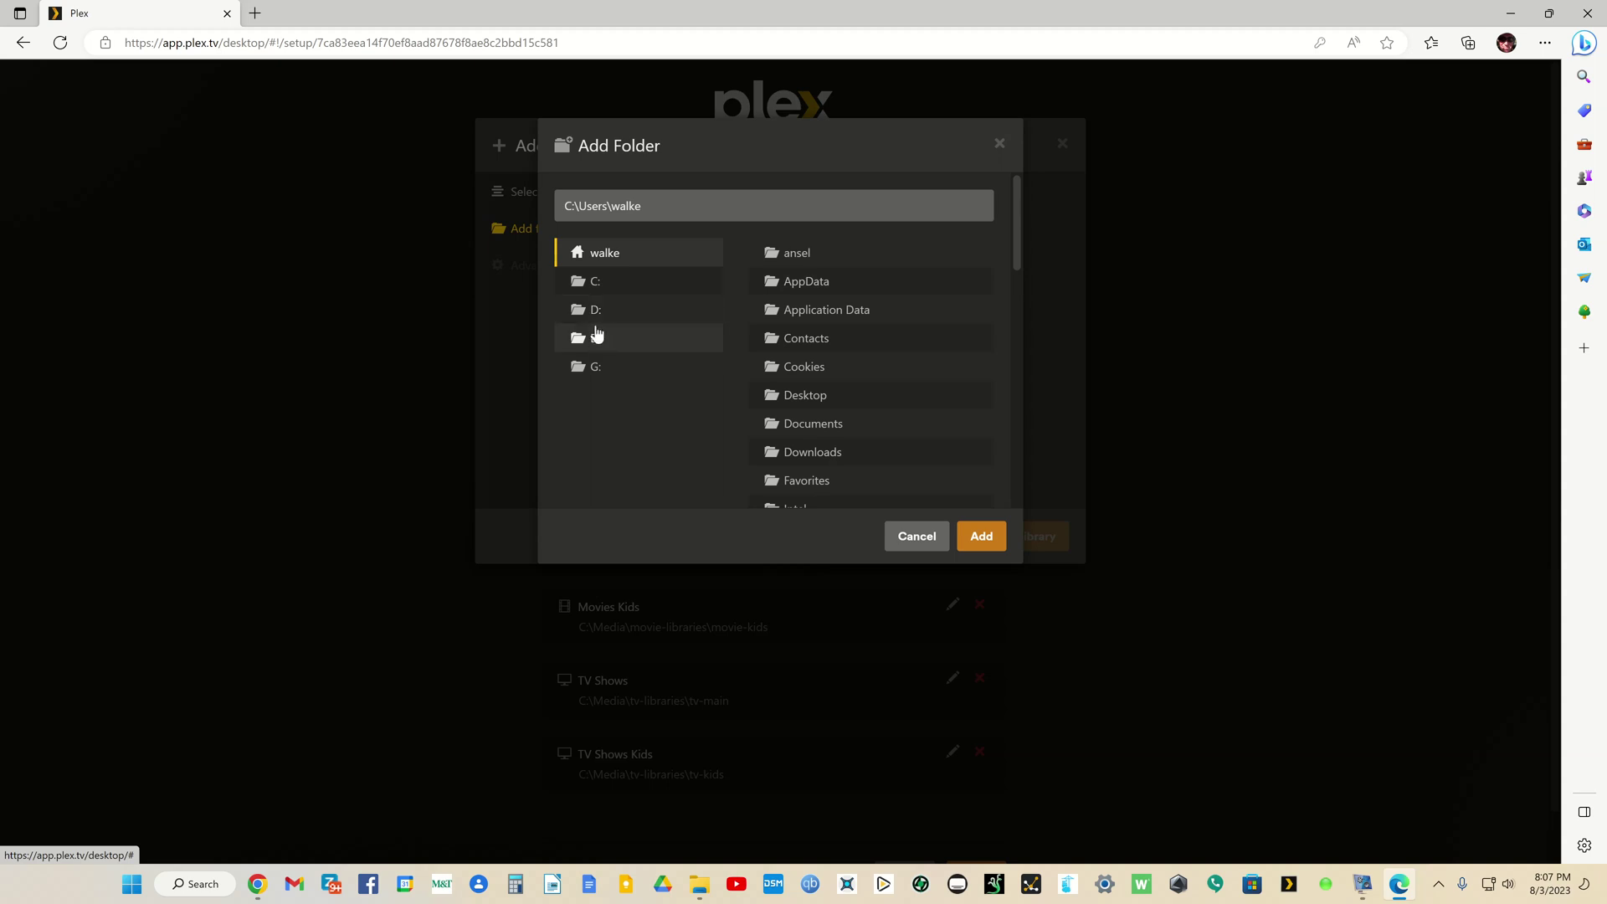
left_click(593, 282)
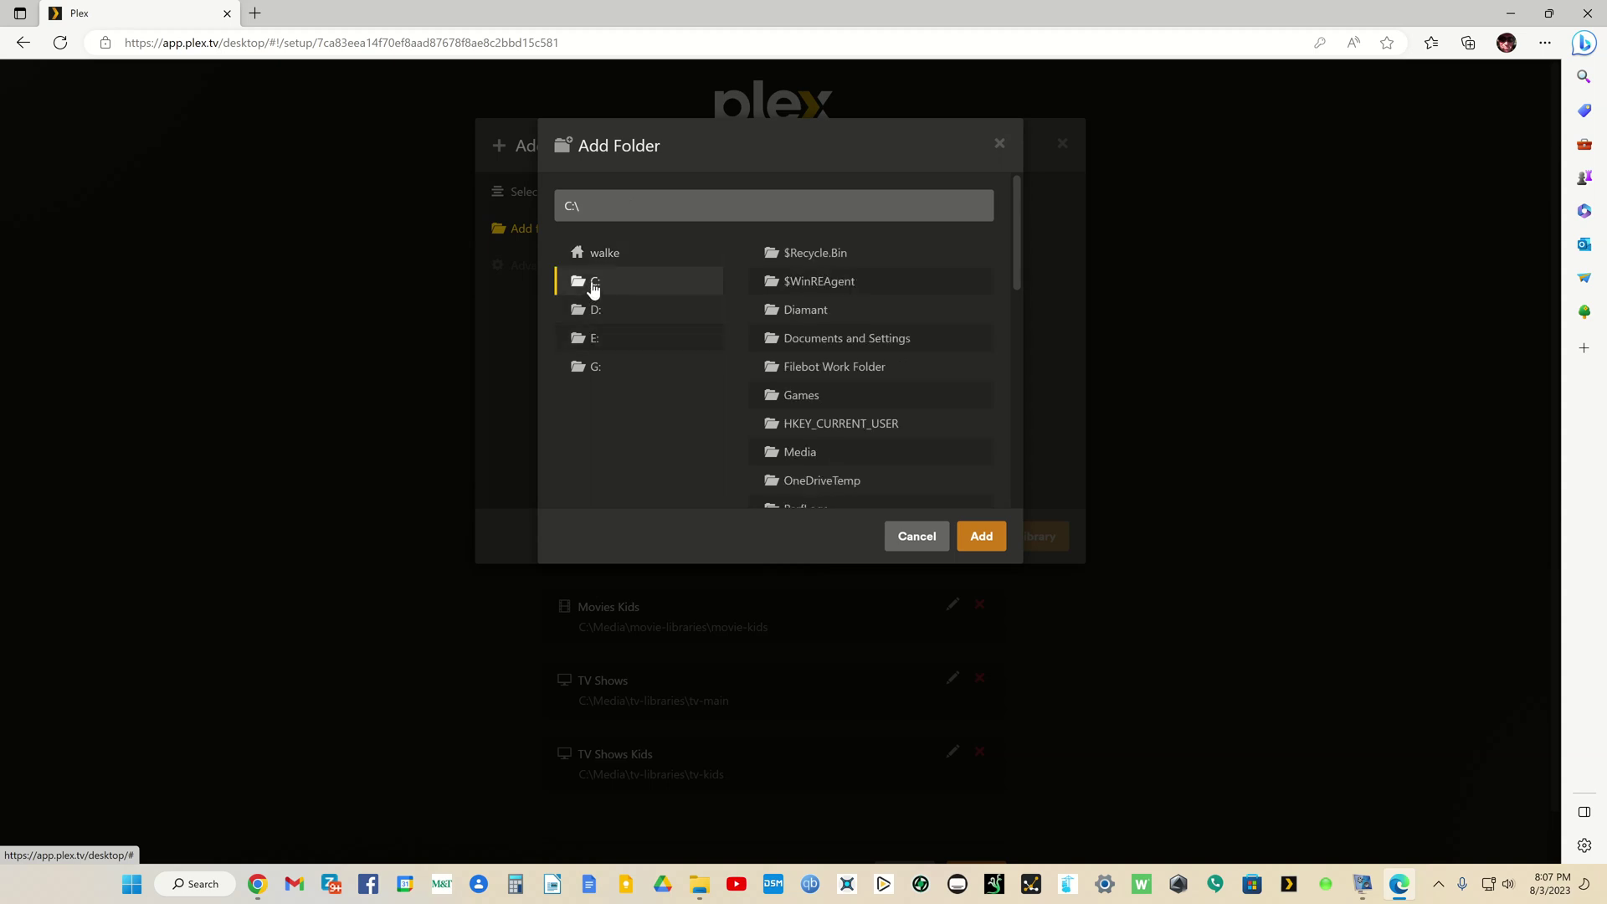
left_click(801, 456)
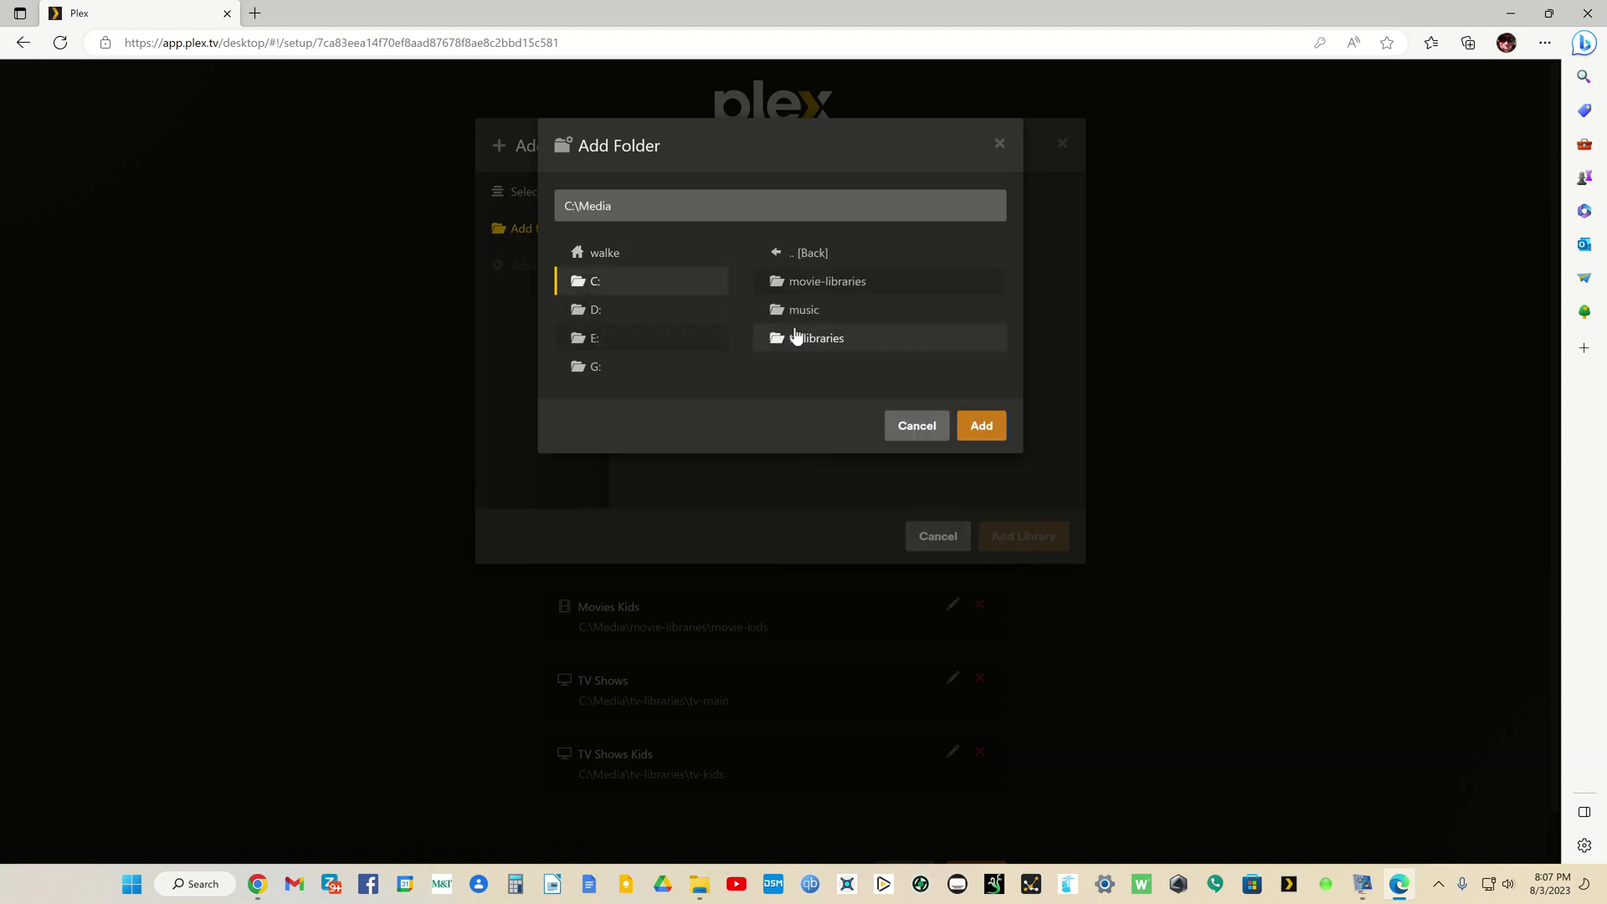
left_click(804, 316)
left_click(978, 429)
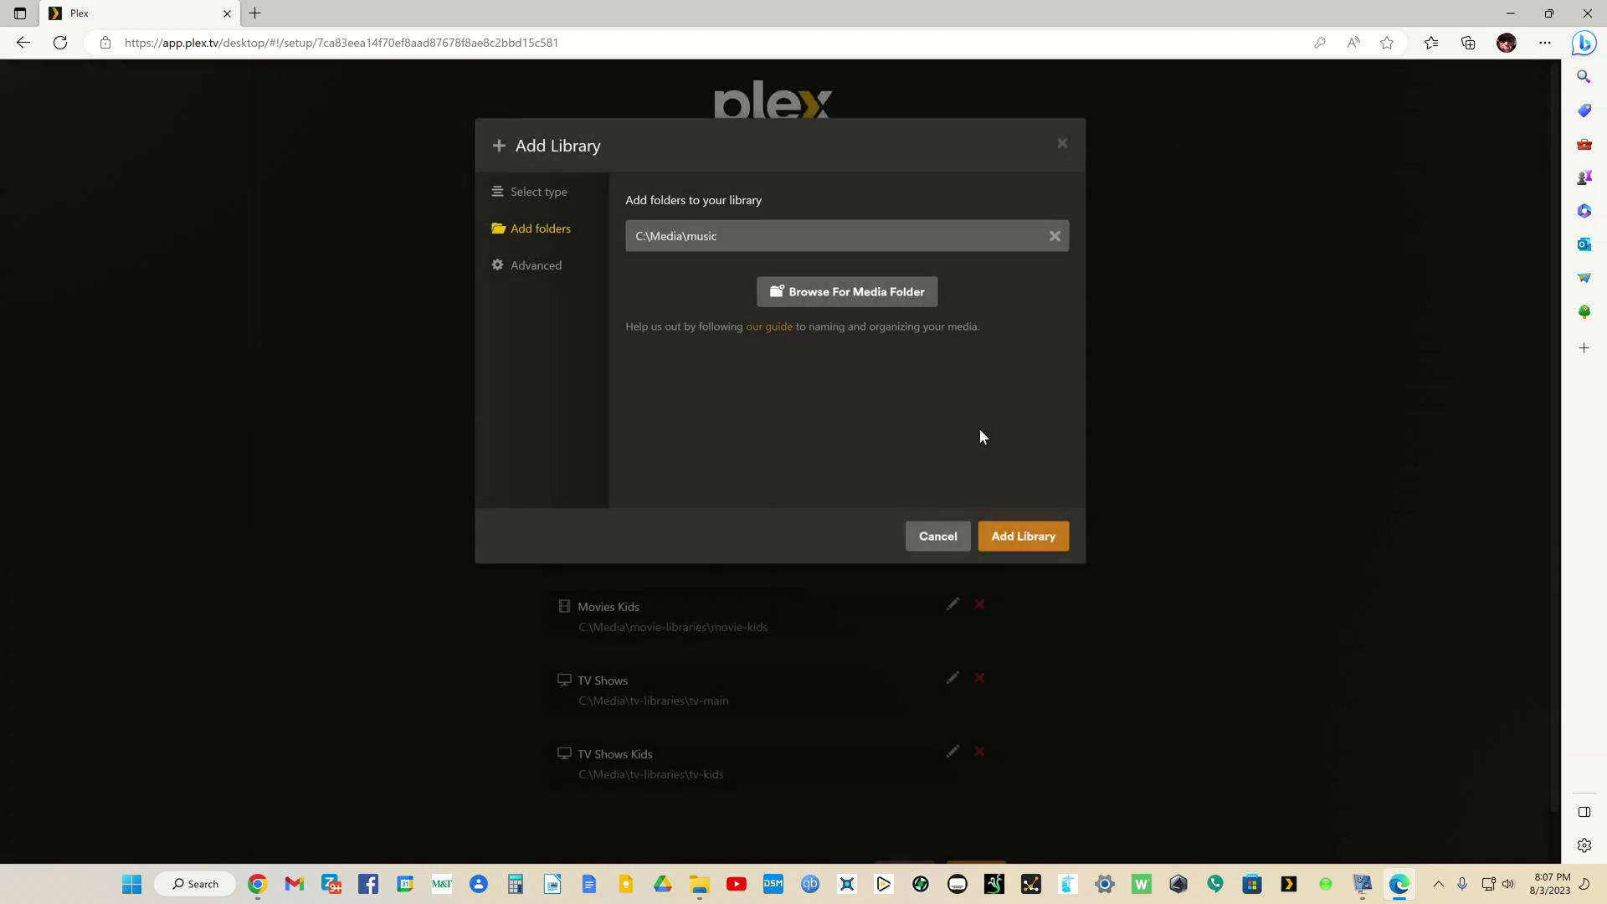
left_click(1006, 539)
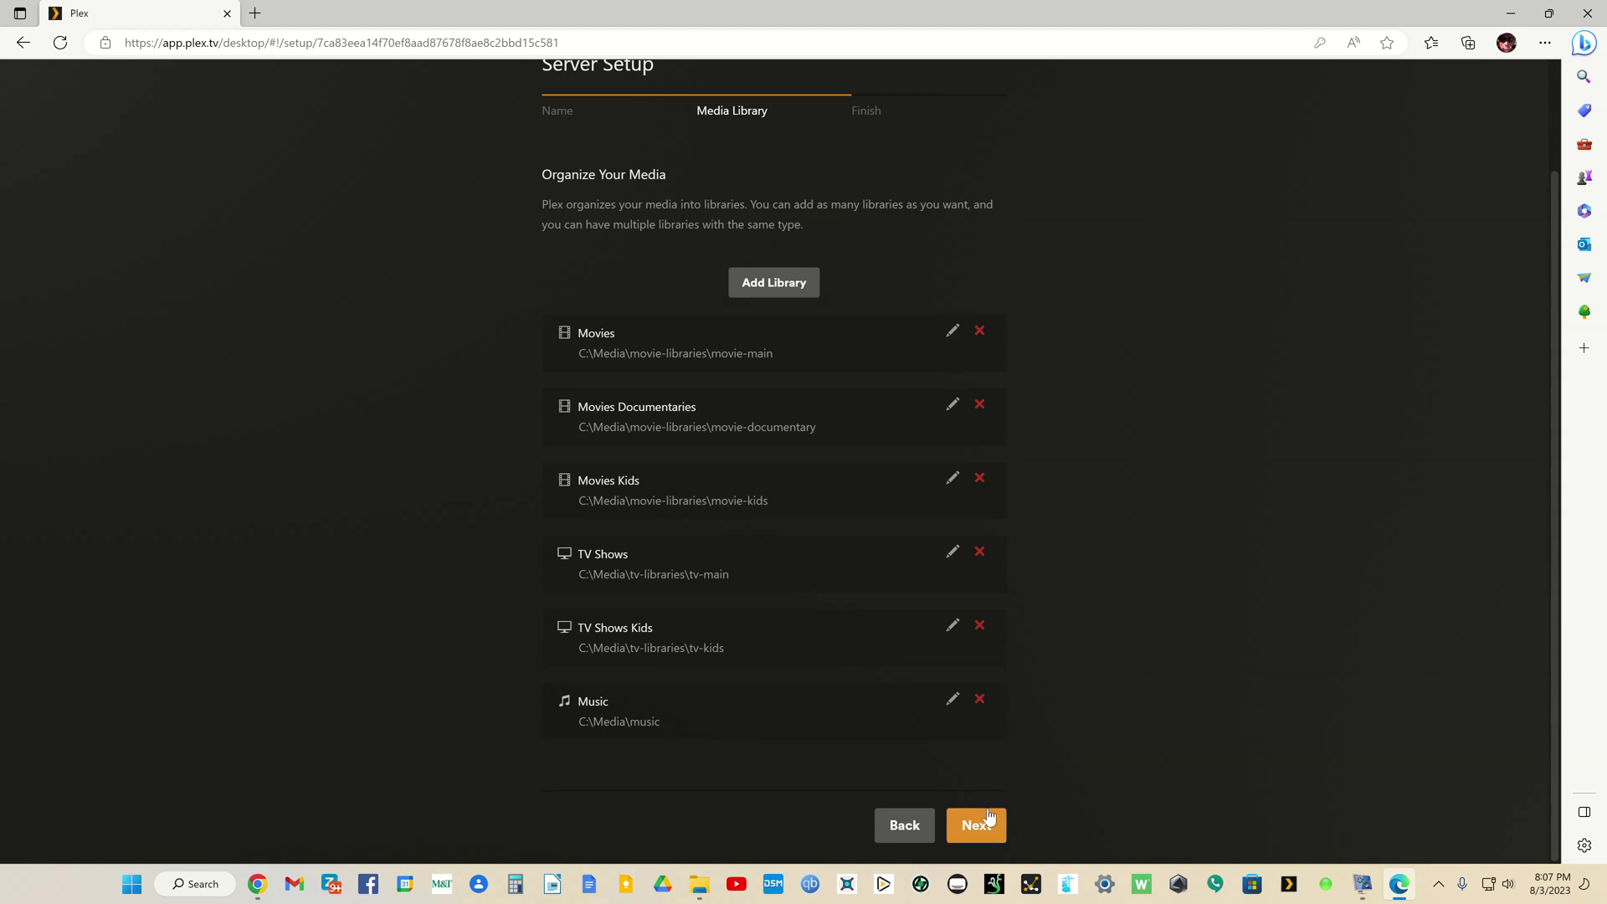
Step: Get through the Media Library and Finish steps to complete the setup wizard
left_click(989, 816)
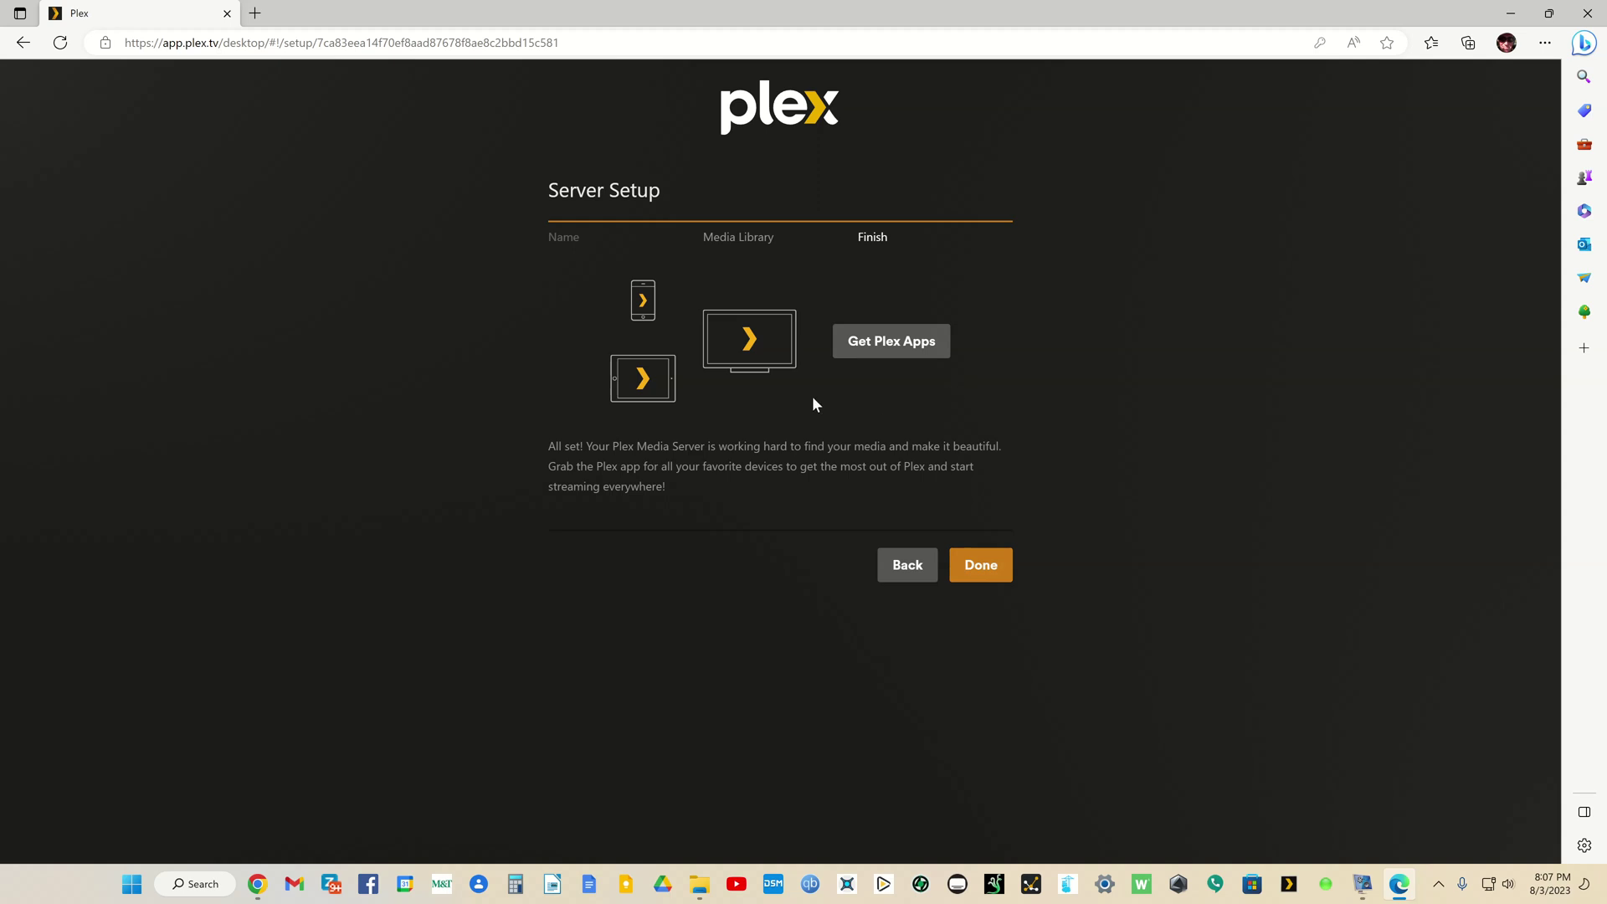
left_click(979, 566)
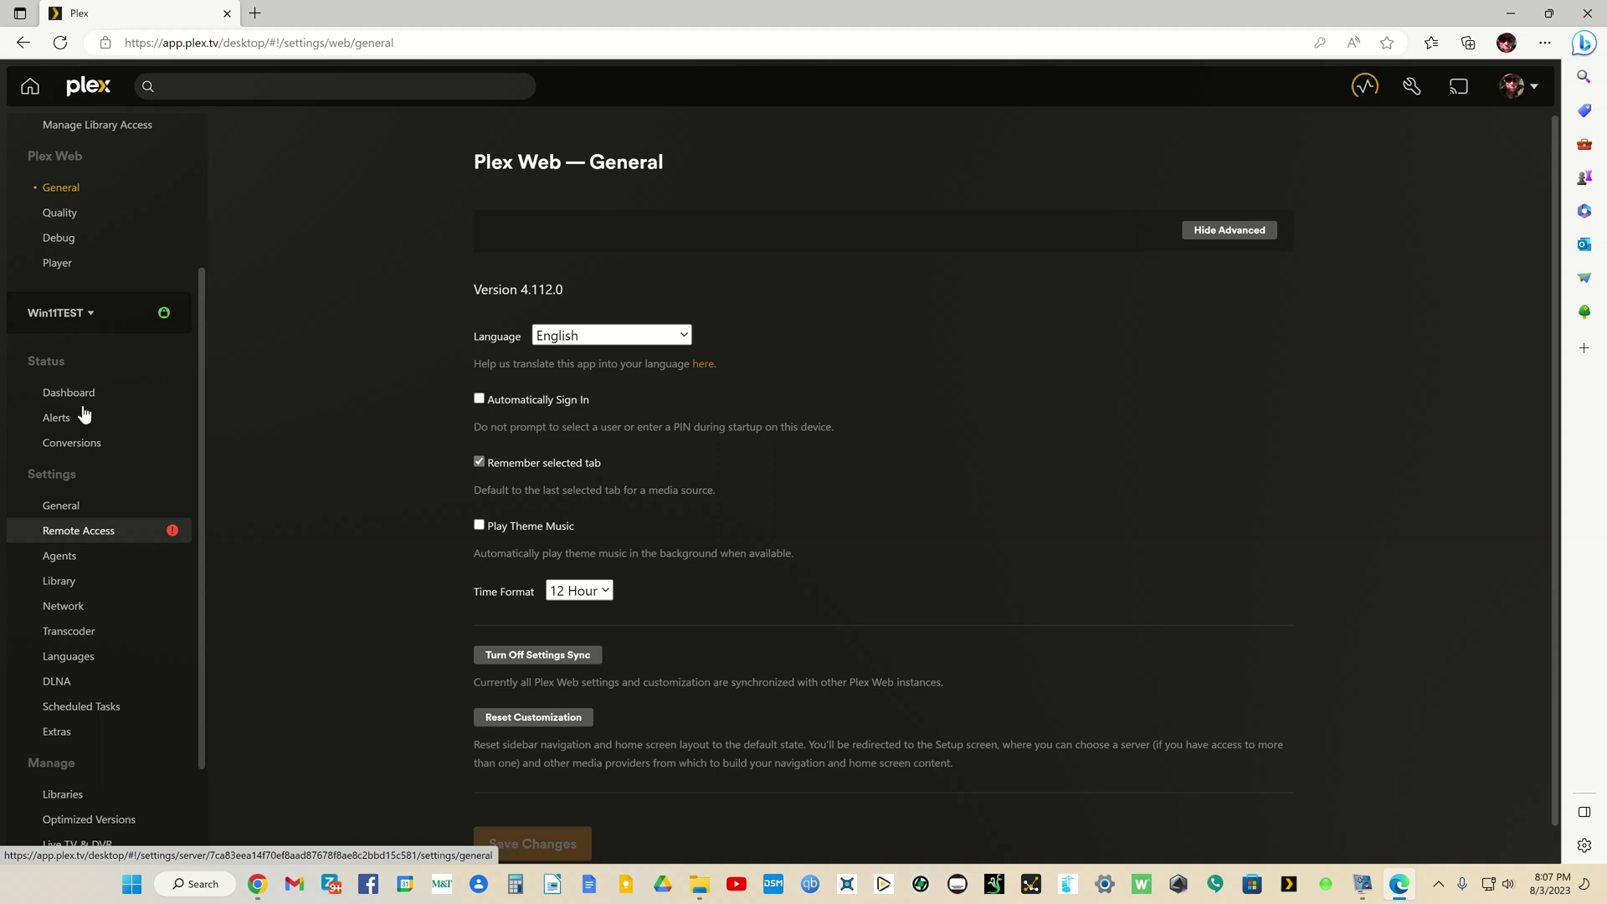
Step: View the Synology NAS, UNRAID63 and fourth servers' settings, then switch back to Win11TEST
left_click(88, 314)
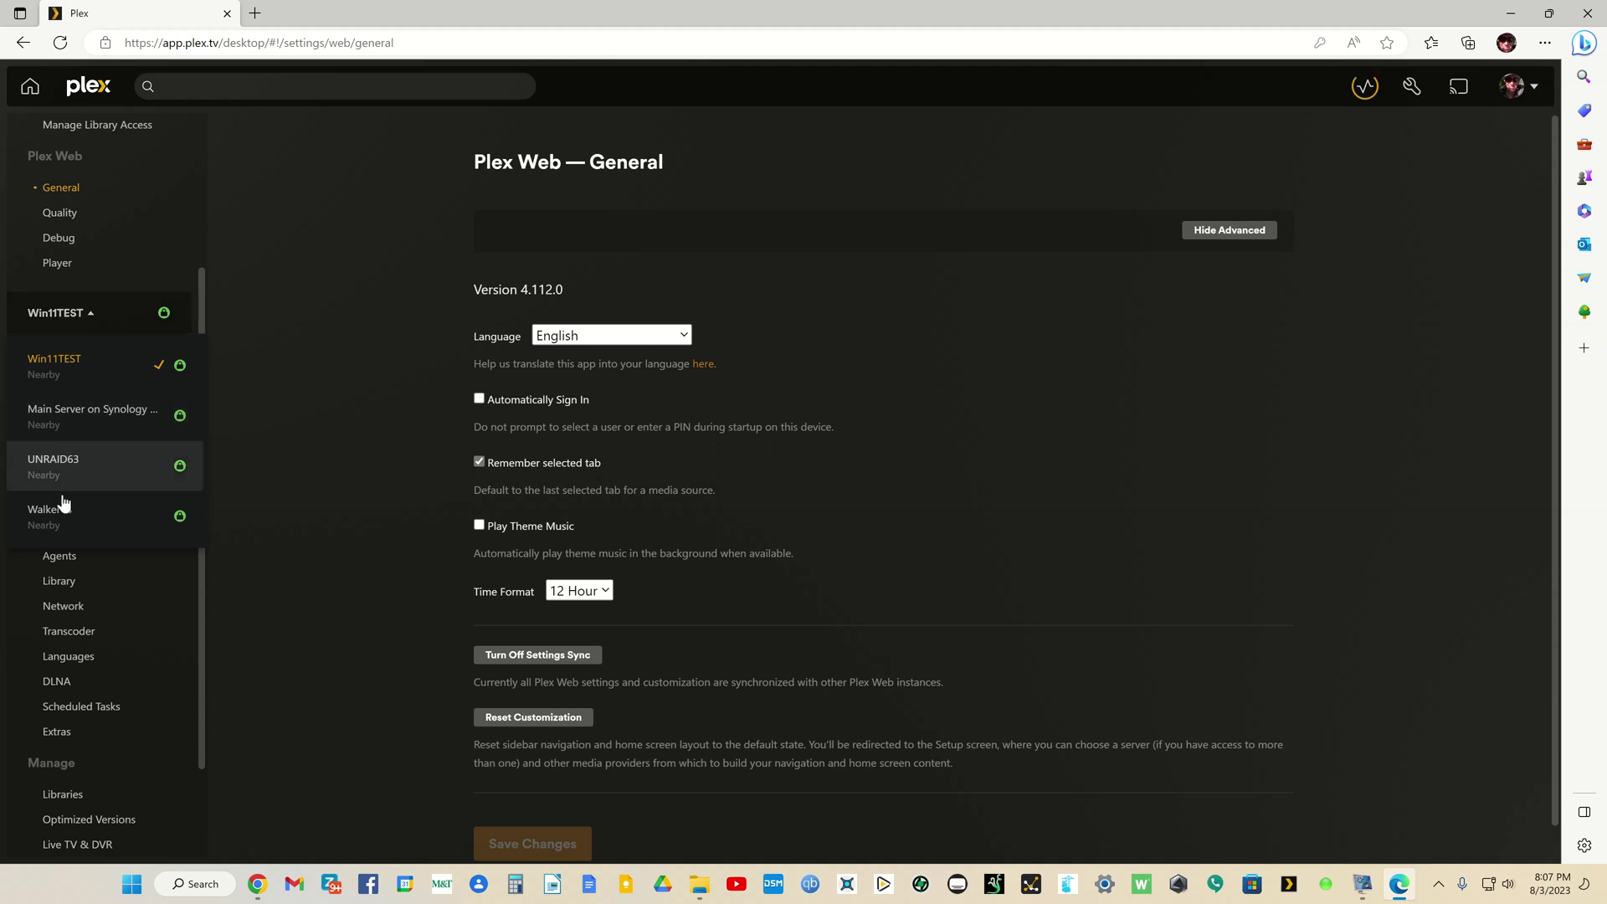
left_click(75, 410)
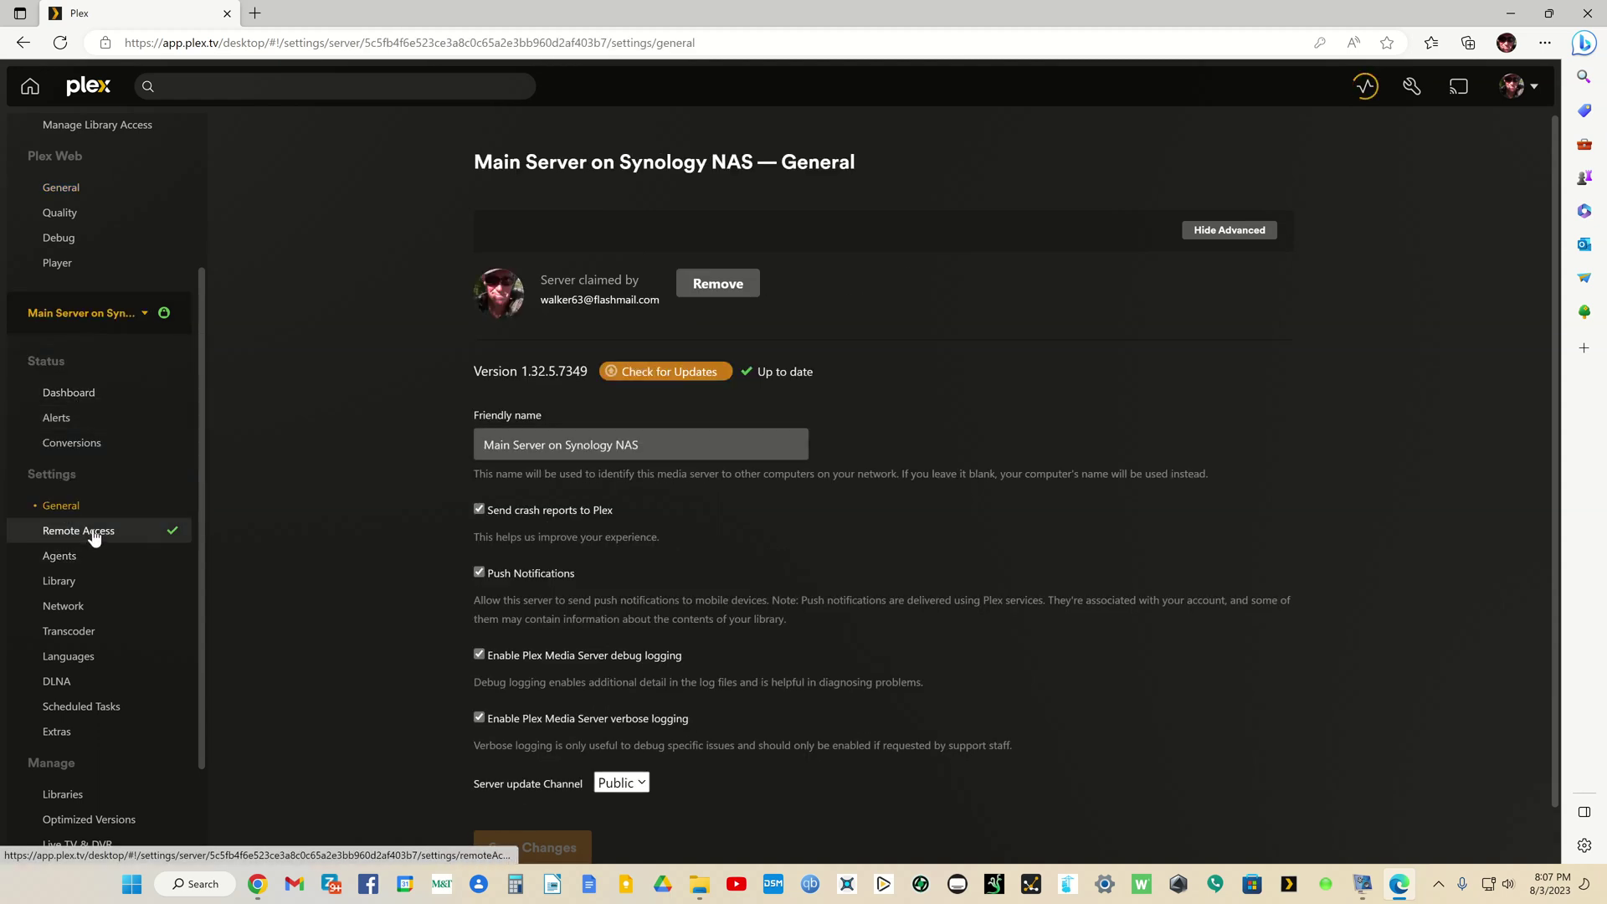
left_click(107, 315)
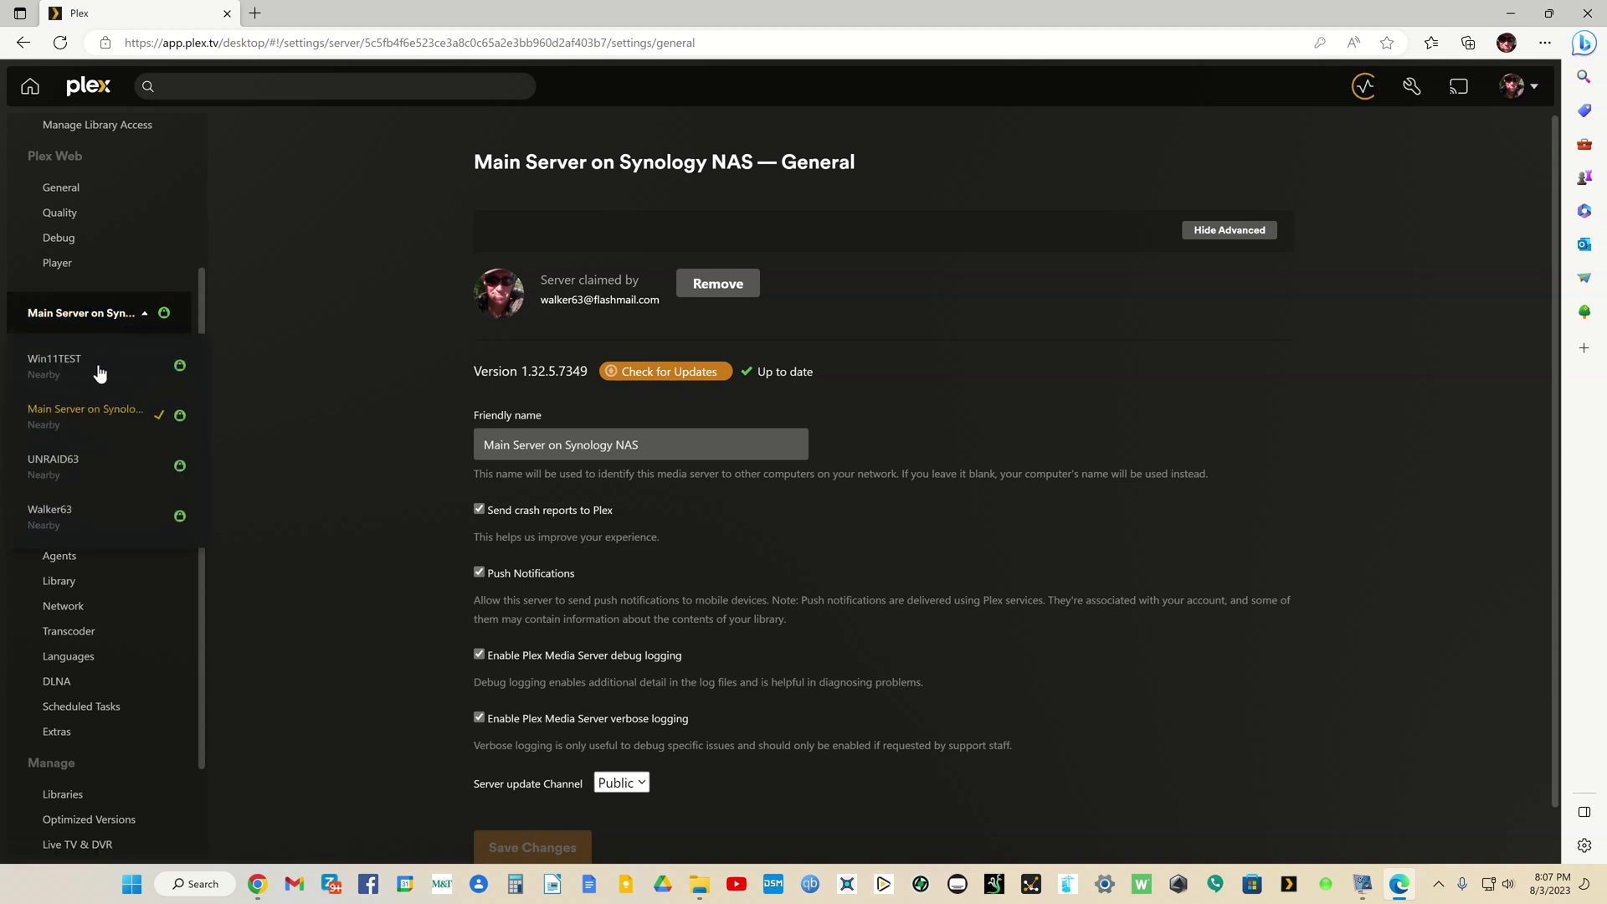
left_click(66, 463)
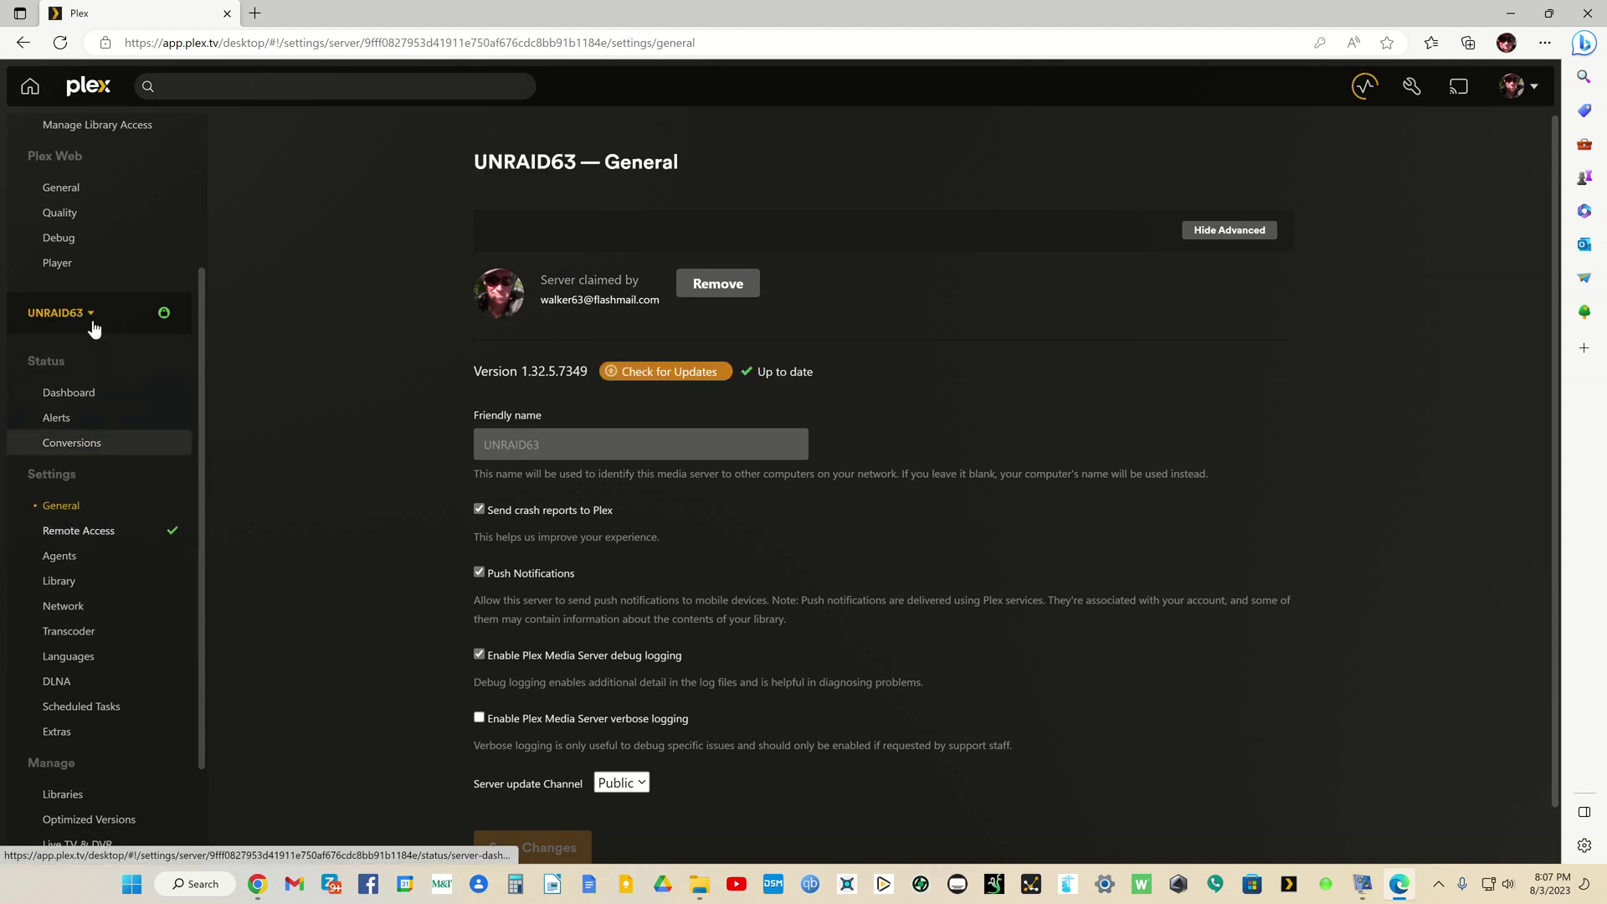
left_click(93, 317)
left_click(62, 516)
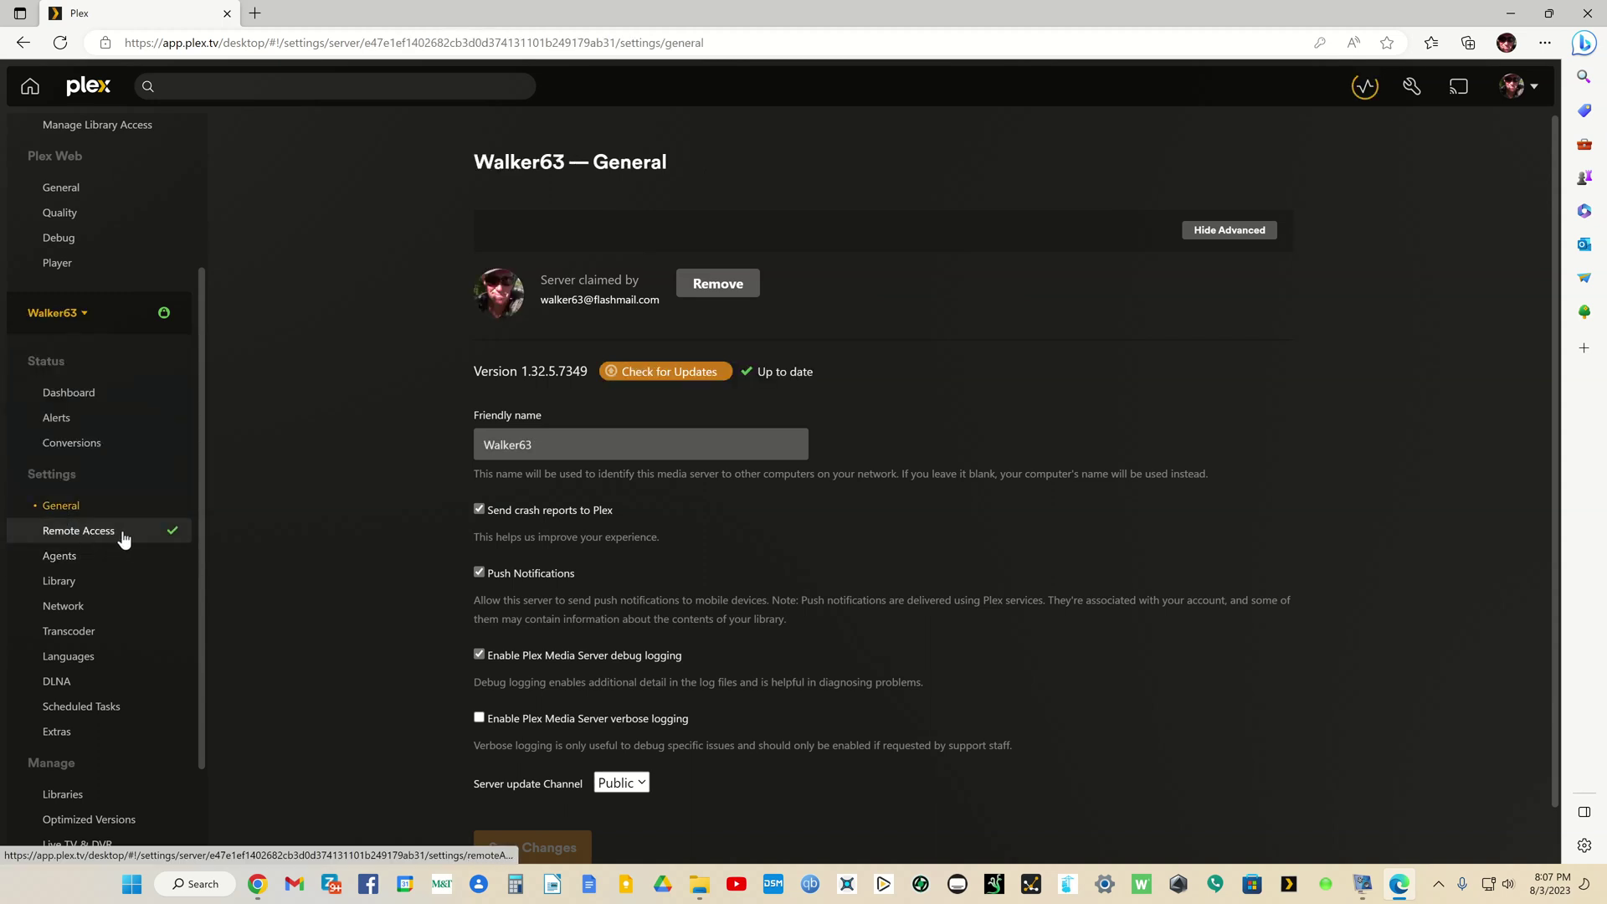
left_click(72, 317)
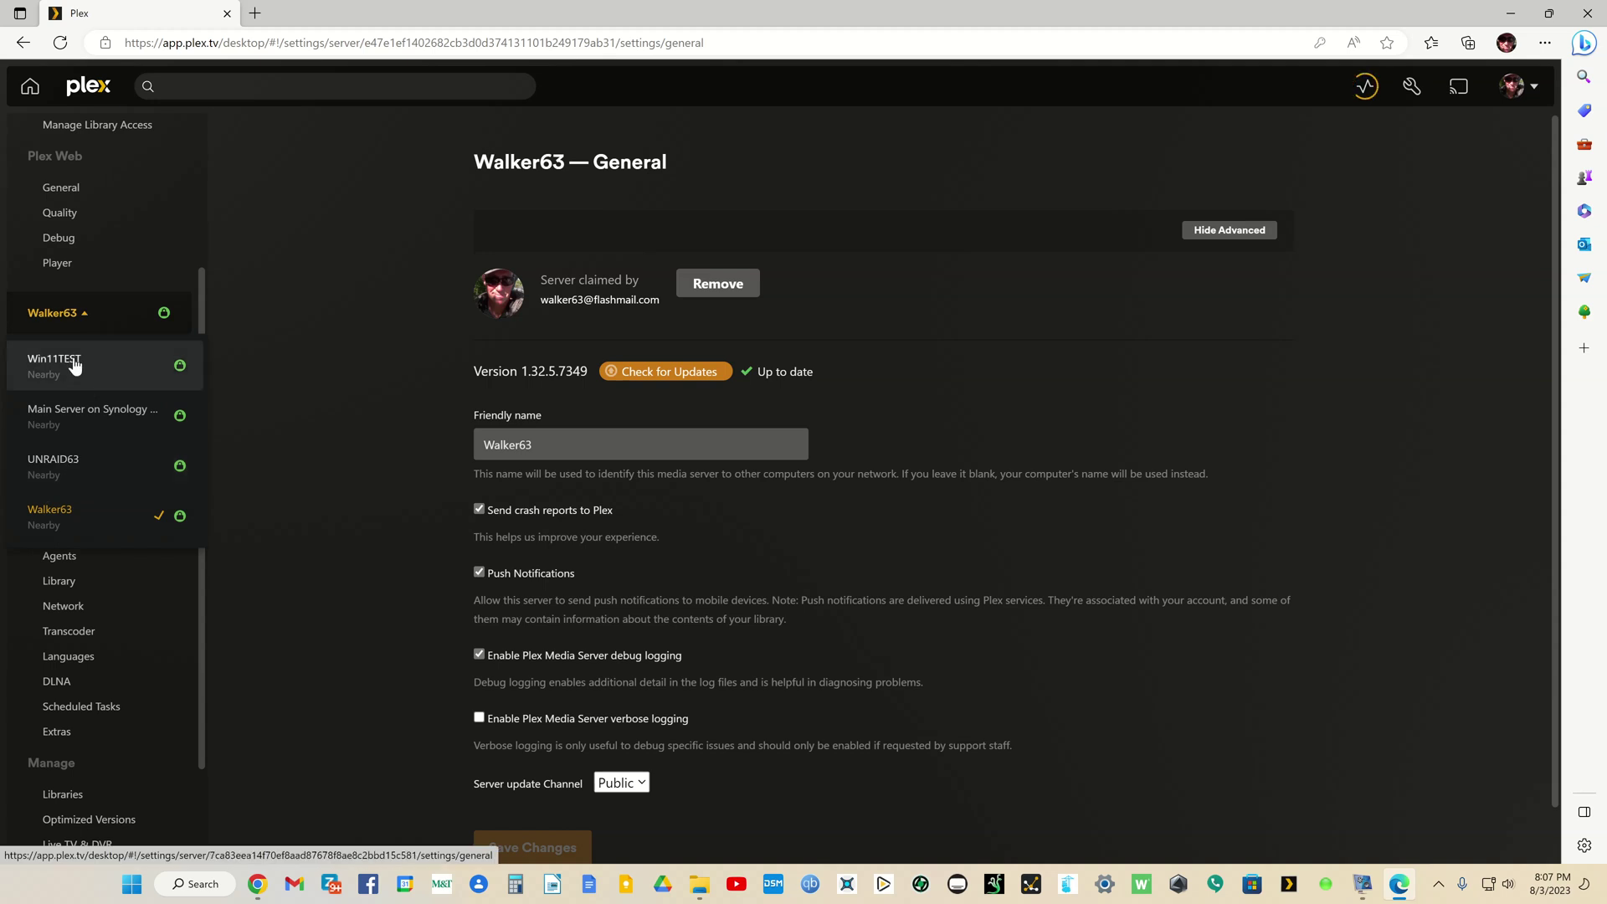
left_click(72, 360)
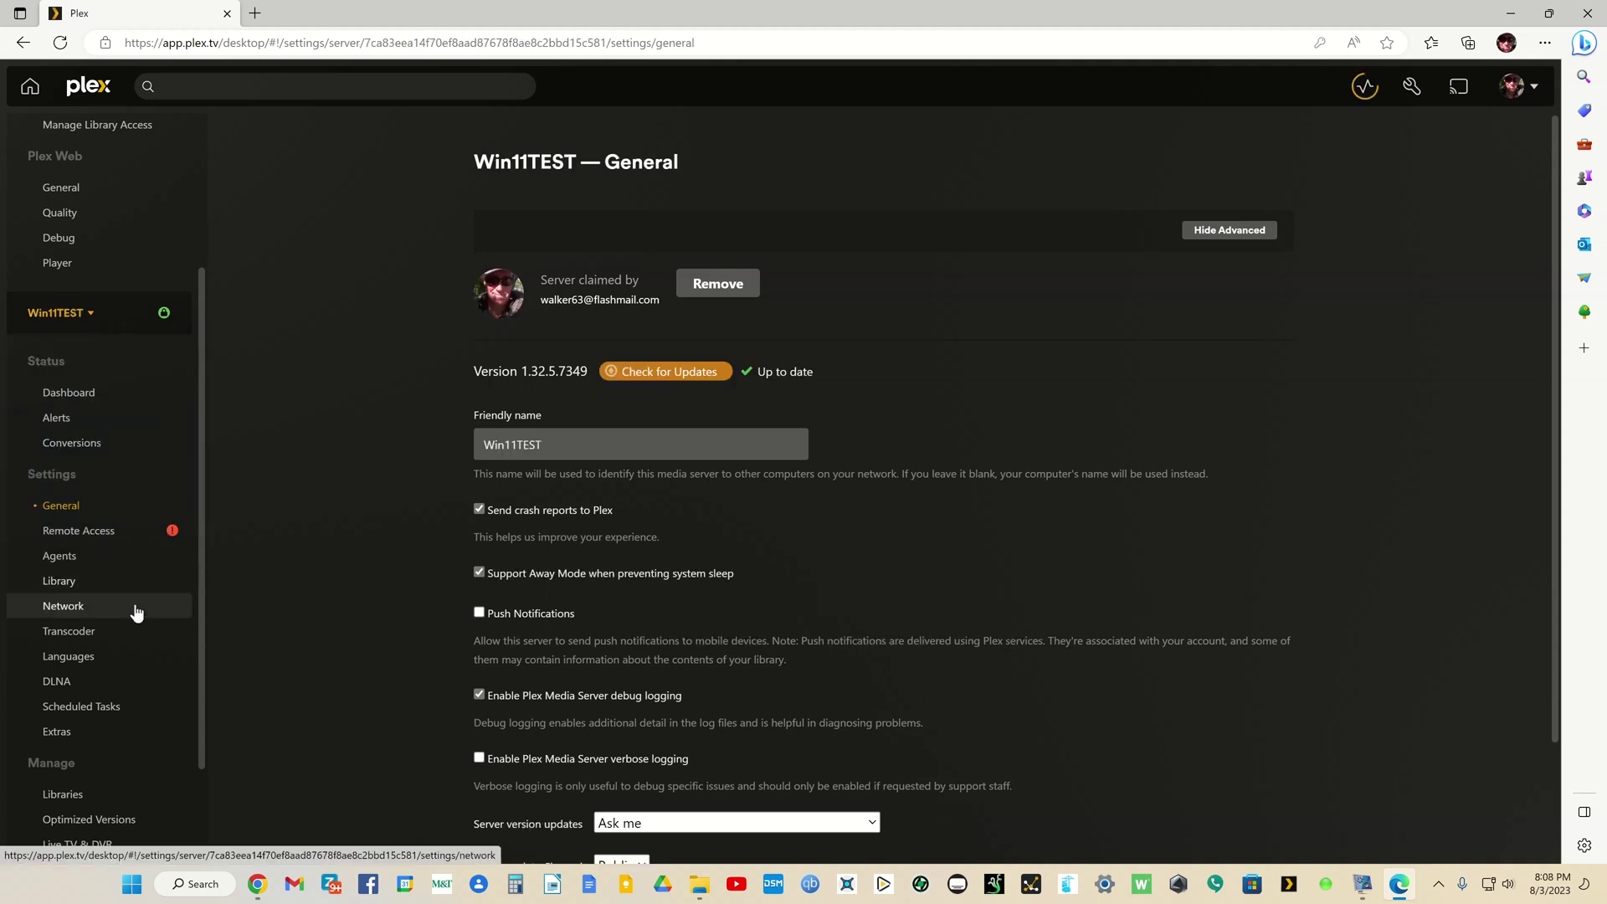
scroll(134, 606, "down", 2)
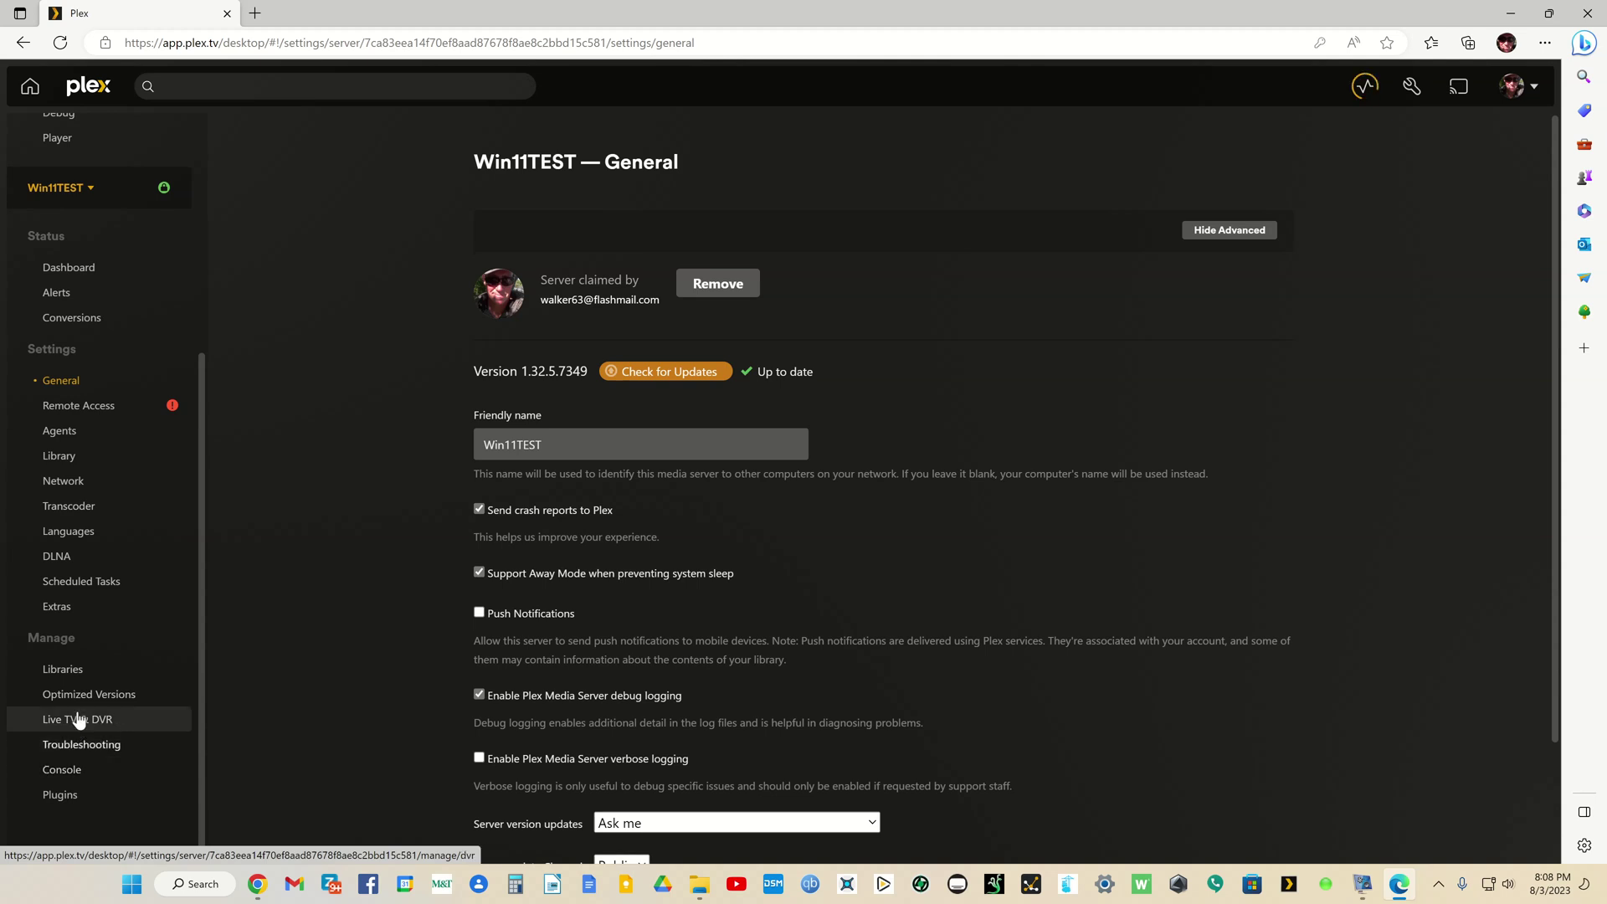
Step: Show Win11TEST's libraries, check server activity, and bring up the Movies library's link options
left_click(64, 669)
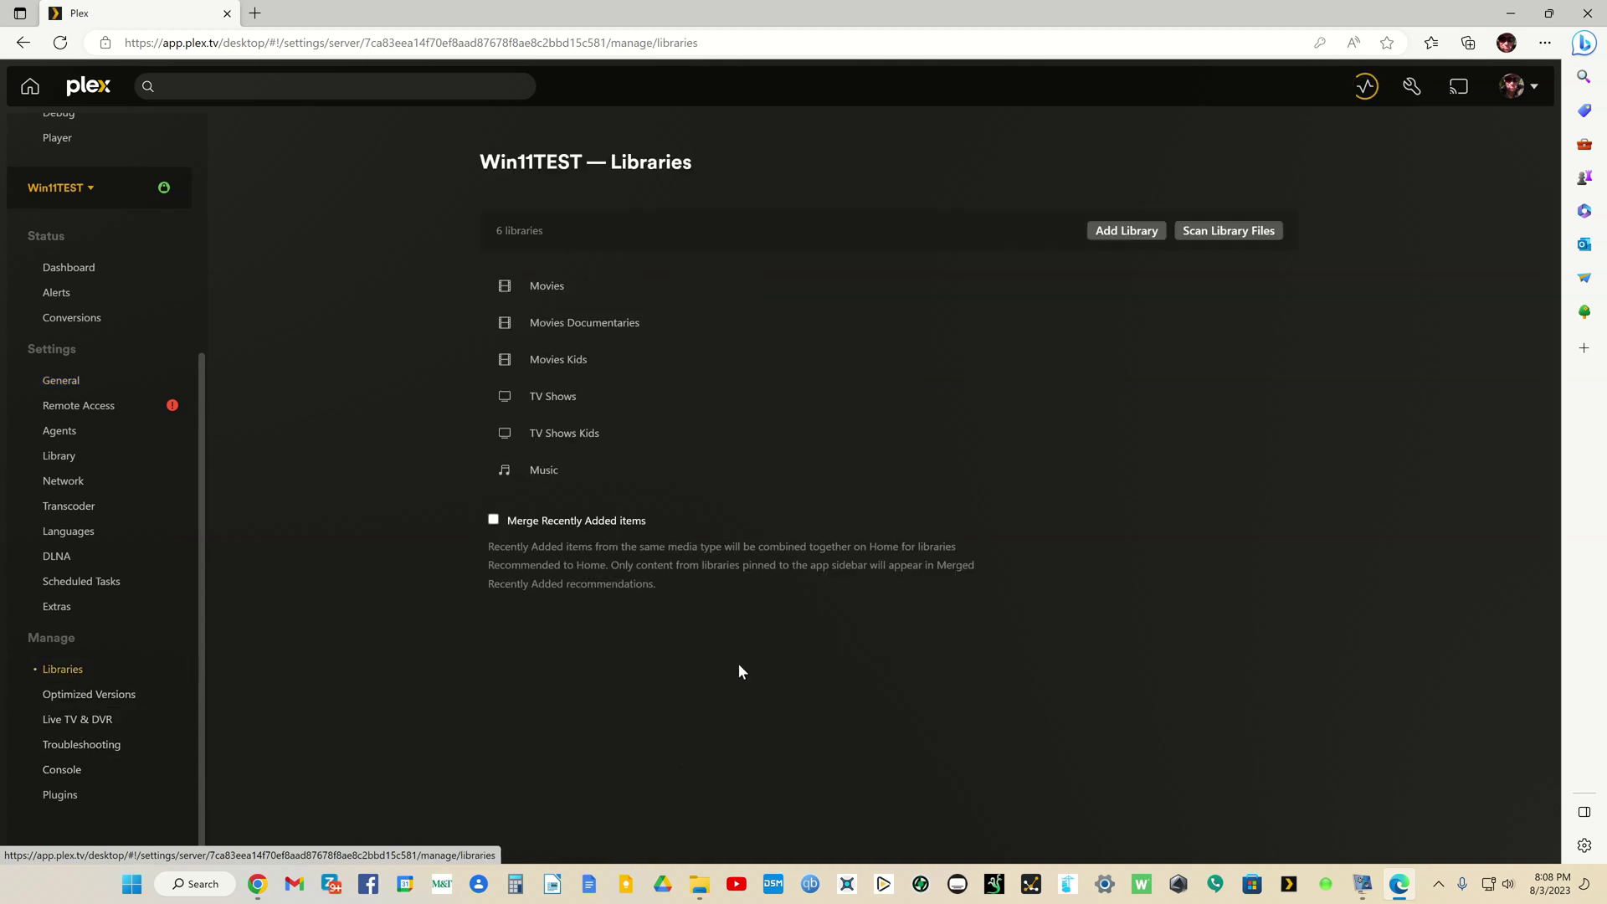
left_click(1364, 87)
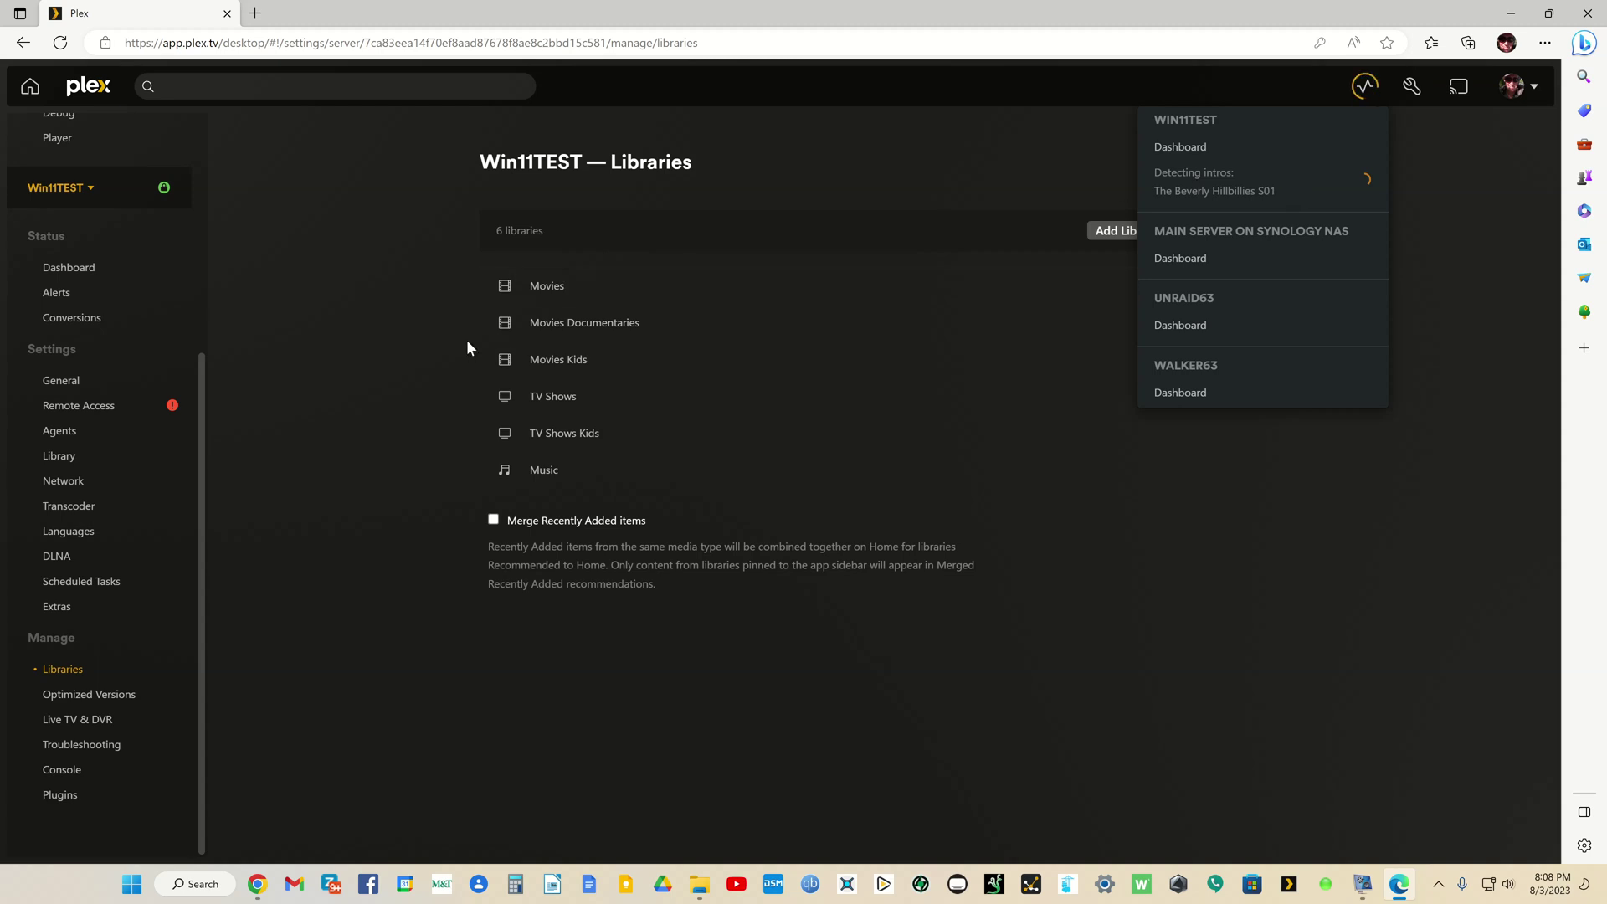
right_click(536, 289)
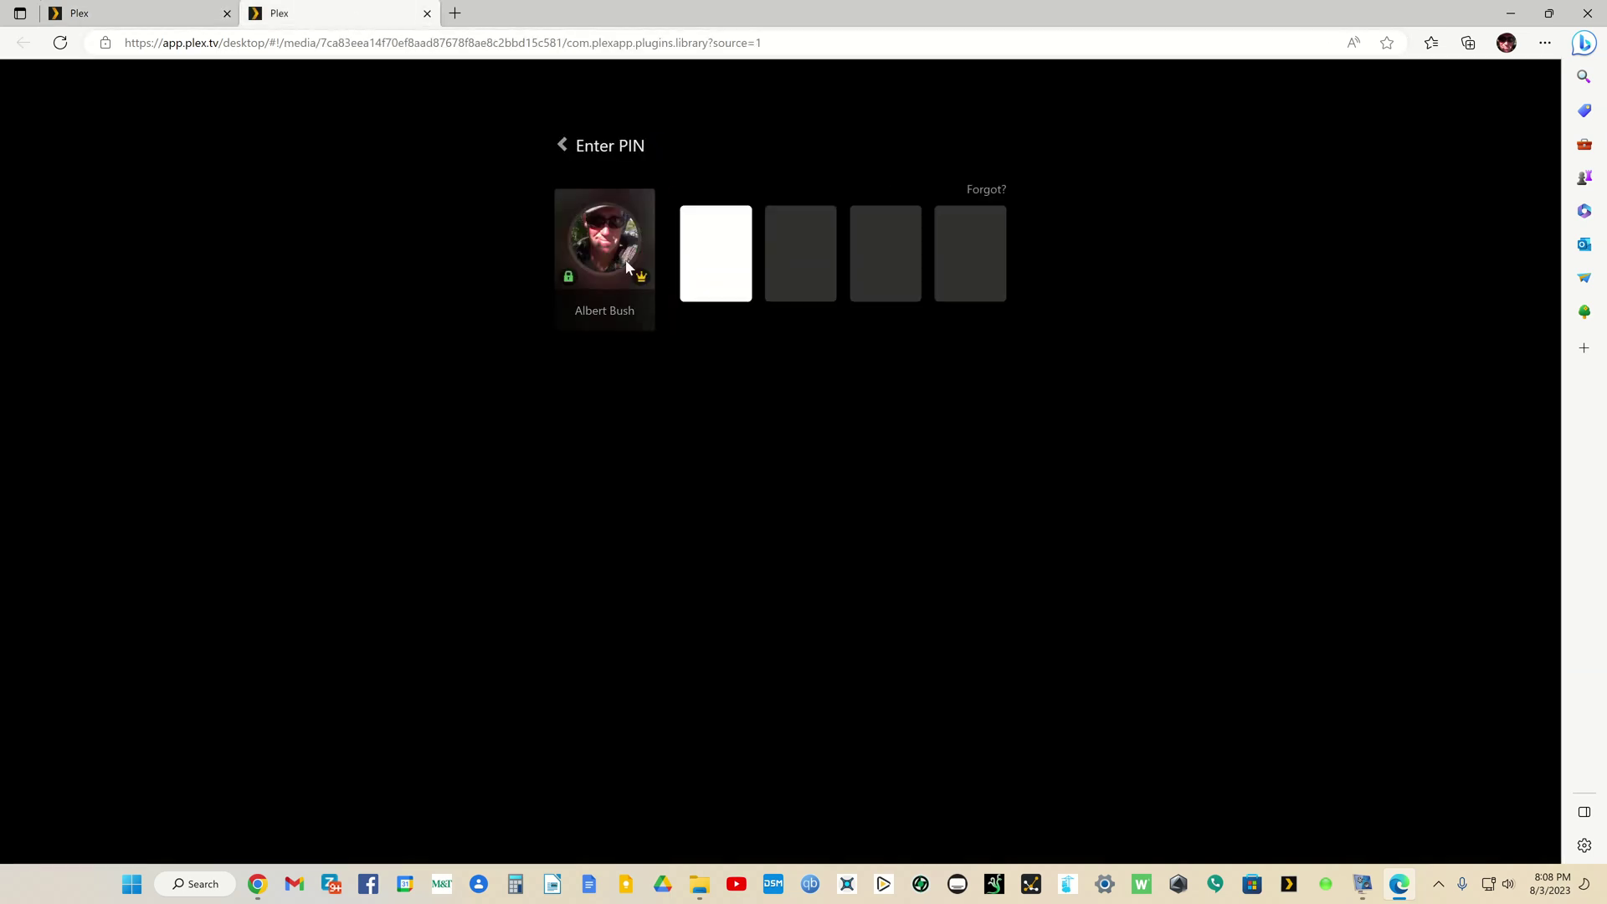
Step: Unlock with the profile PIN, show the movie grid, and view Big Buck Bunny's details
type("1234")
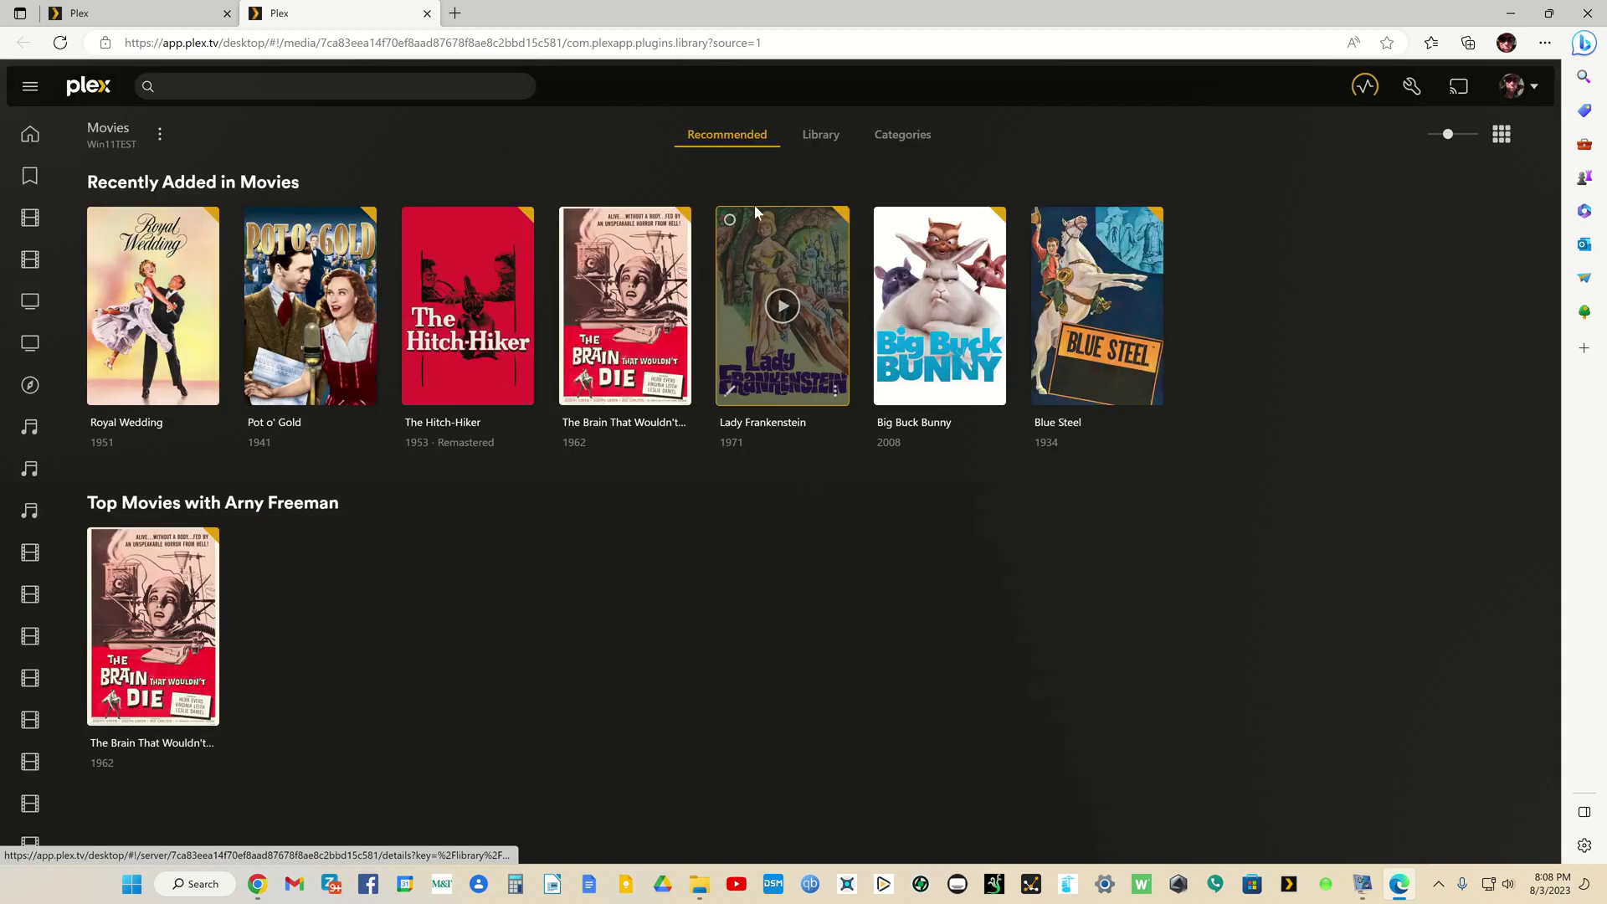
left_click(821, 137)
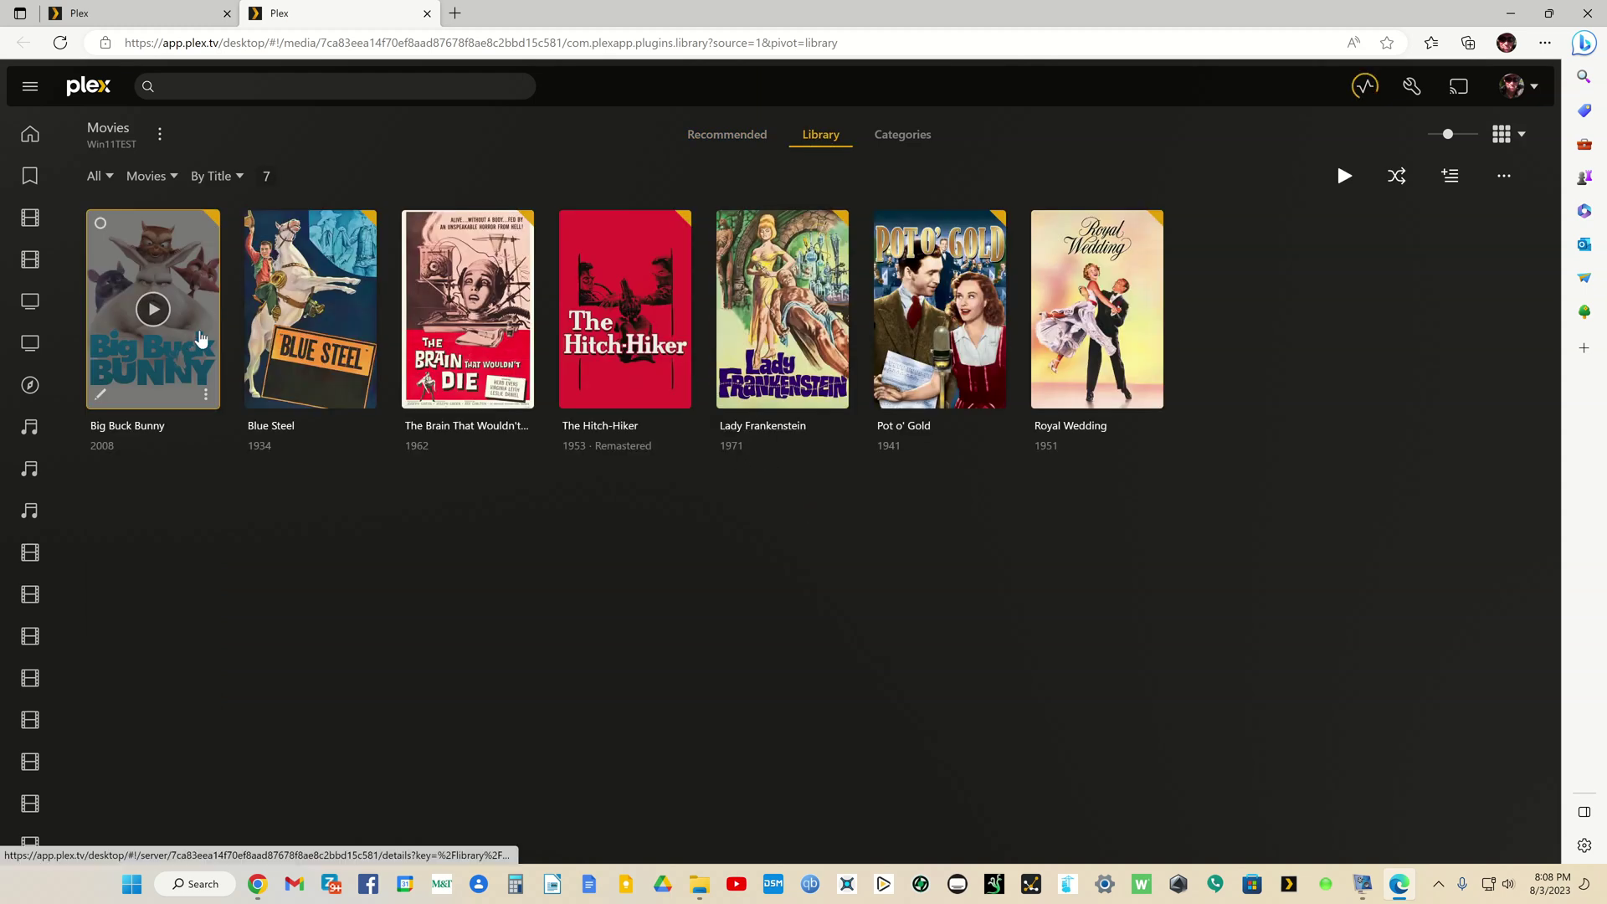
left_click(201, 338)
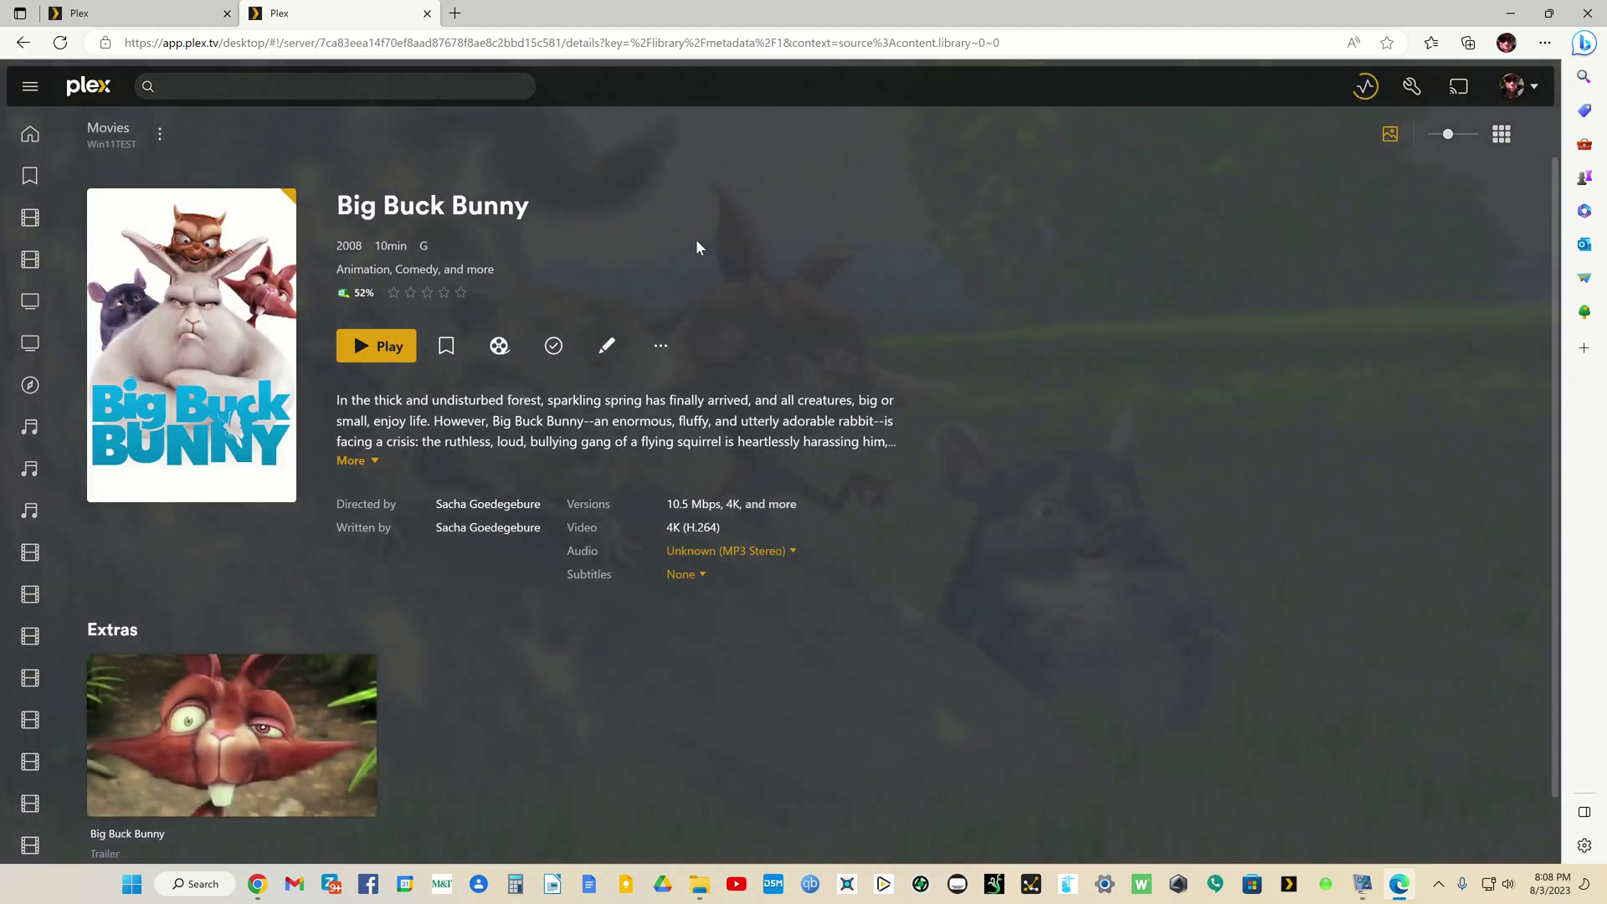
right_click(695, 239)
left_click(729, 254)
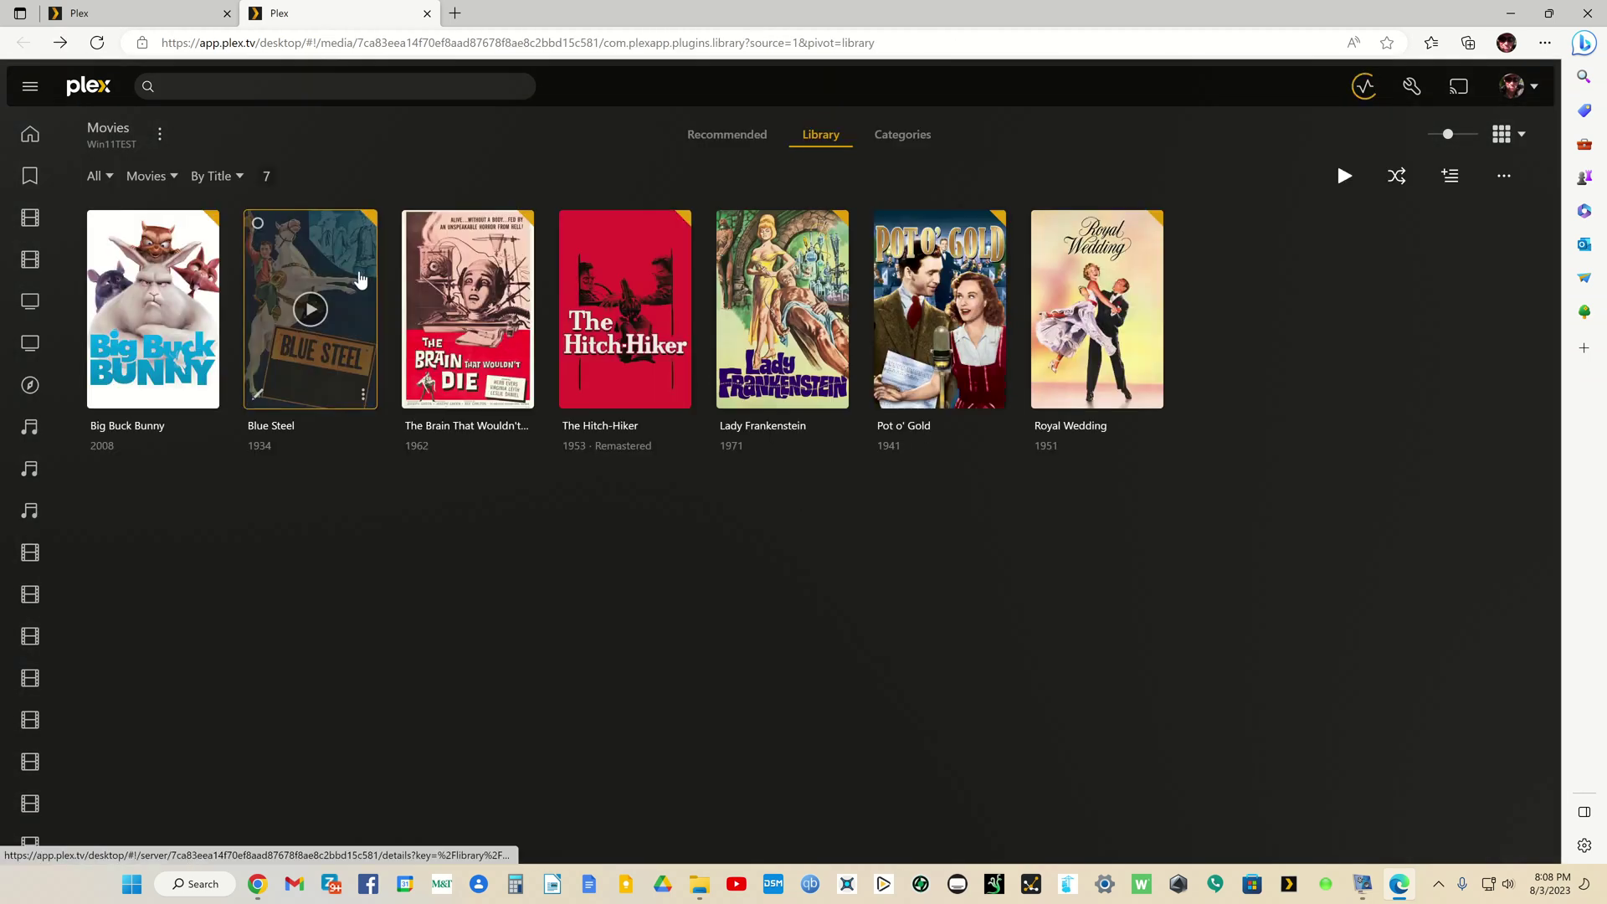
Step: View the Blue Steel and The Hitch-Hiker details, then return to the Libraries settings tab
left_click(361, 279)
right_click(835, 261)
left_click(850, 274)
left_click(671, 279)
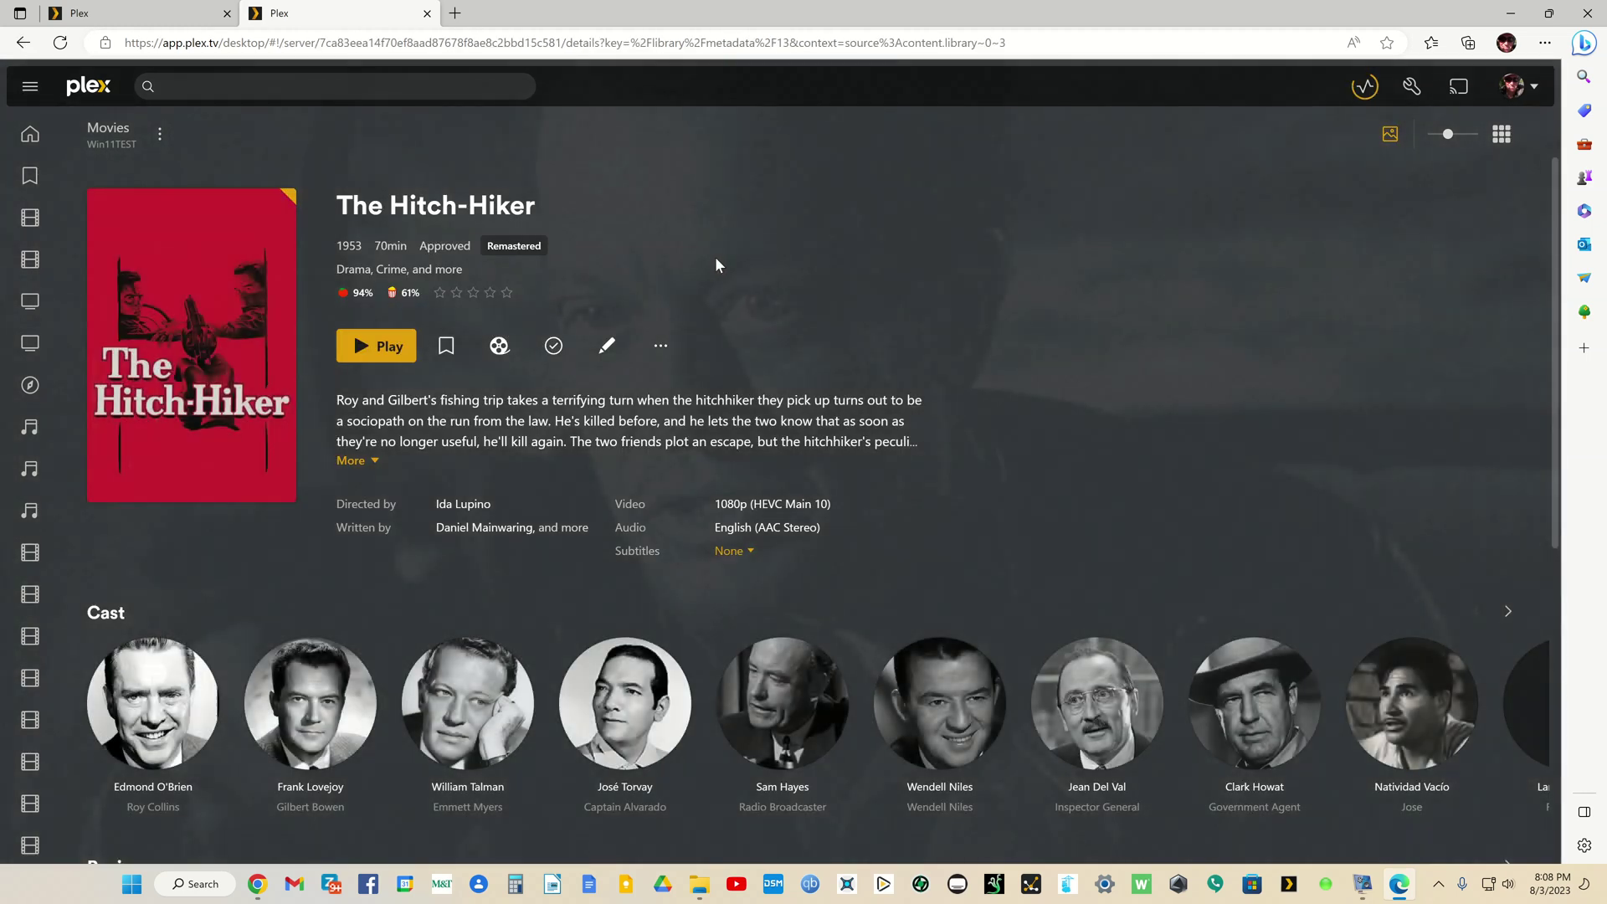
right_click(716, 265)
left_click(767, 276)
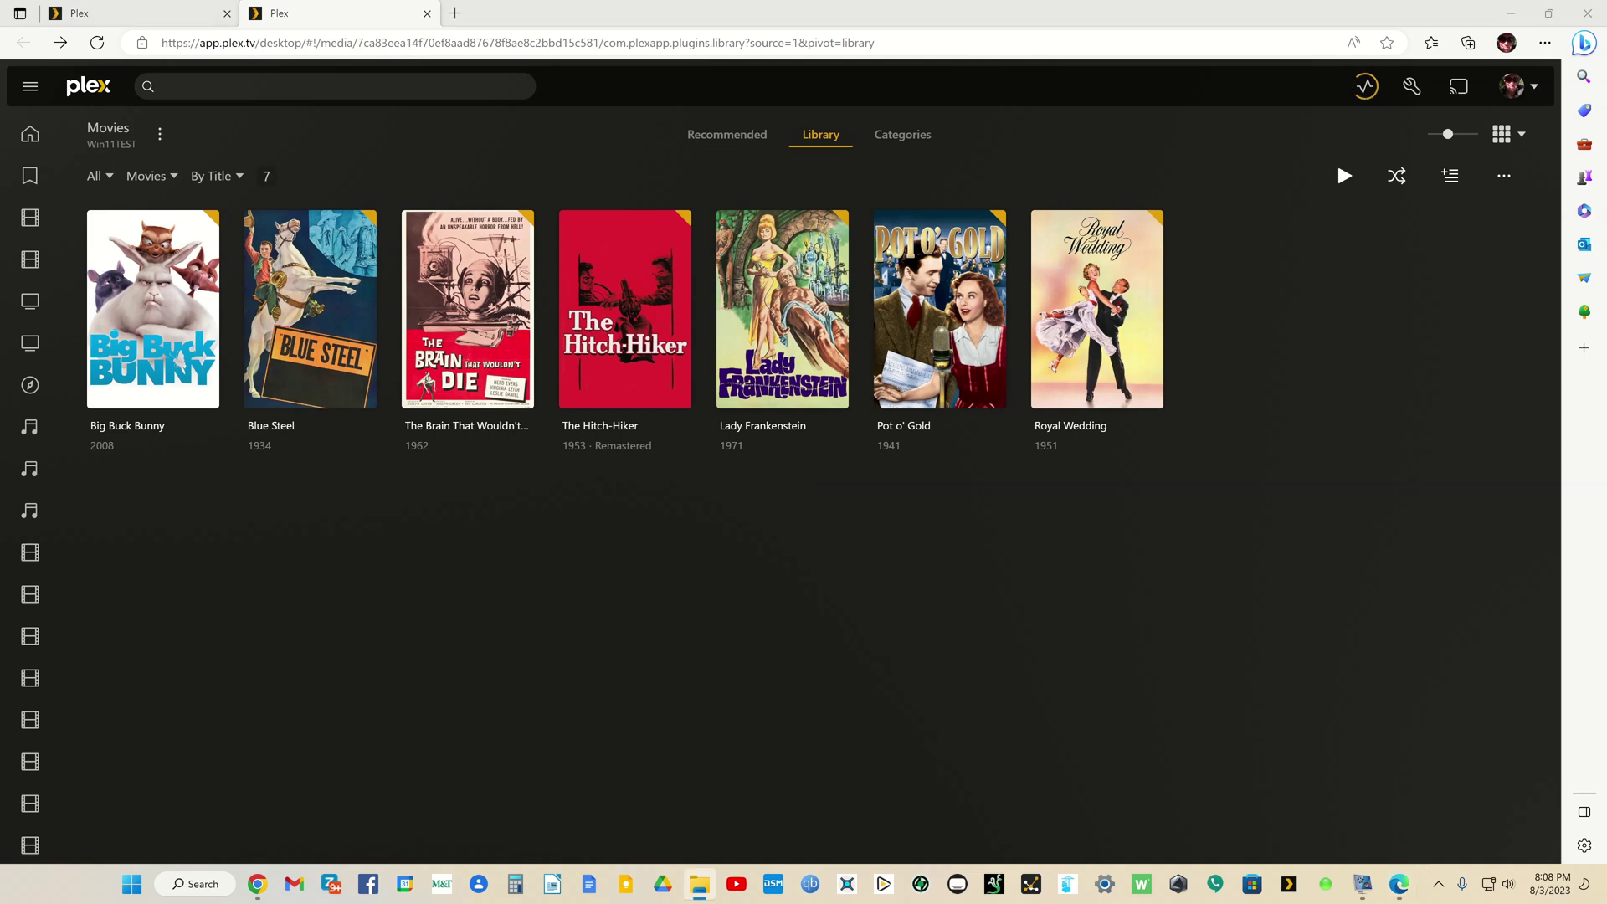
left_click(115, 18)
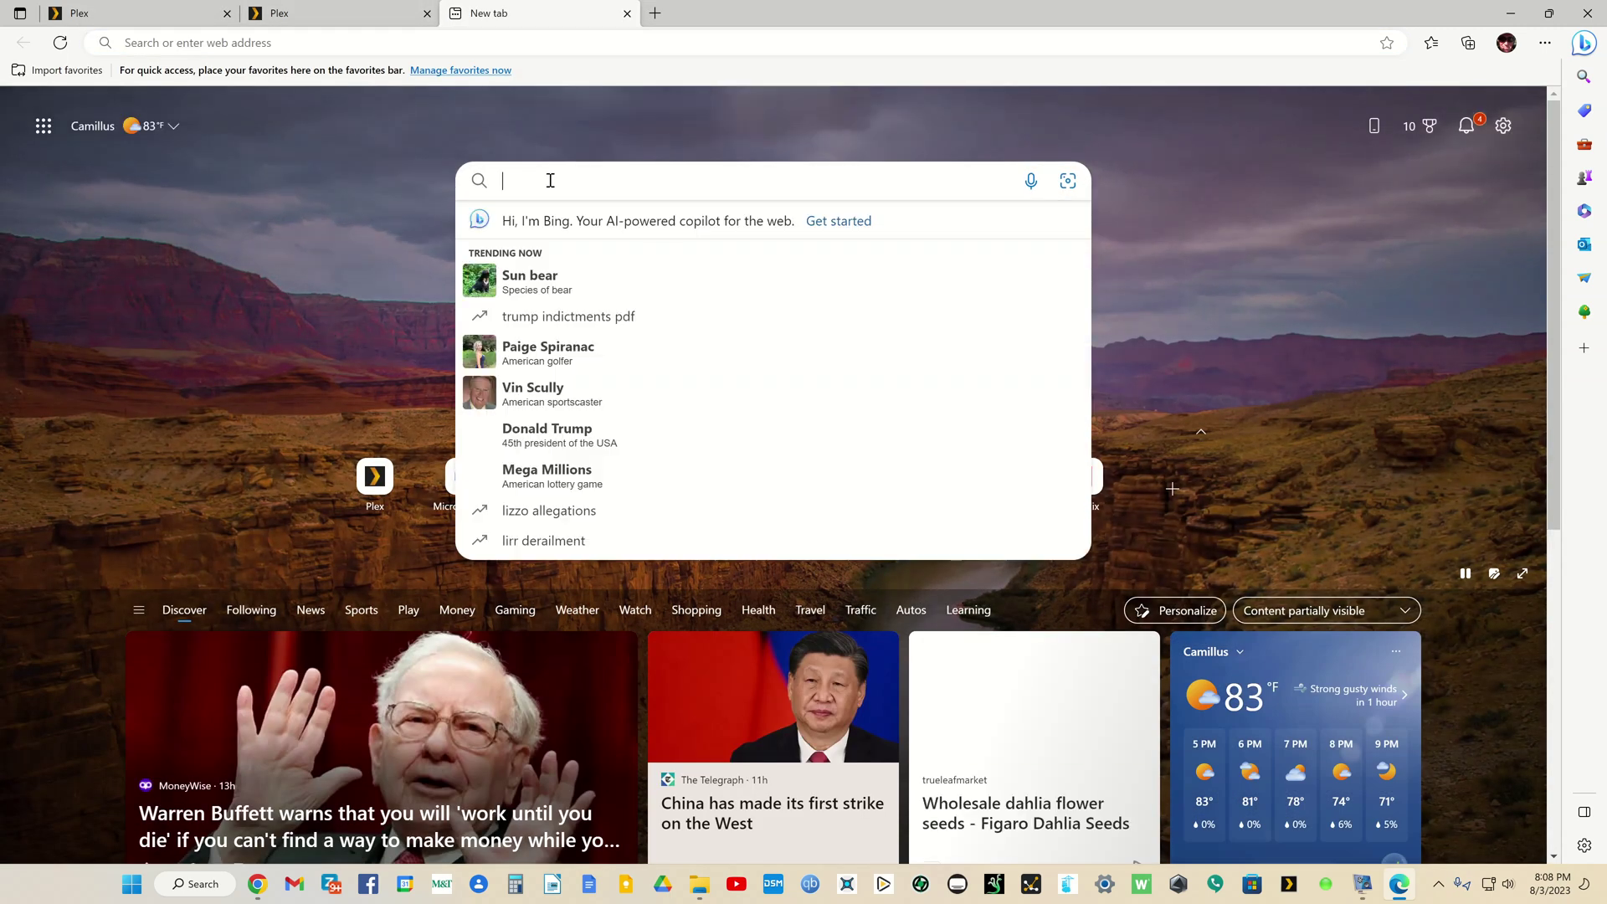
Step: Search Bing for 'plex movie naming guide'
type("plex")
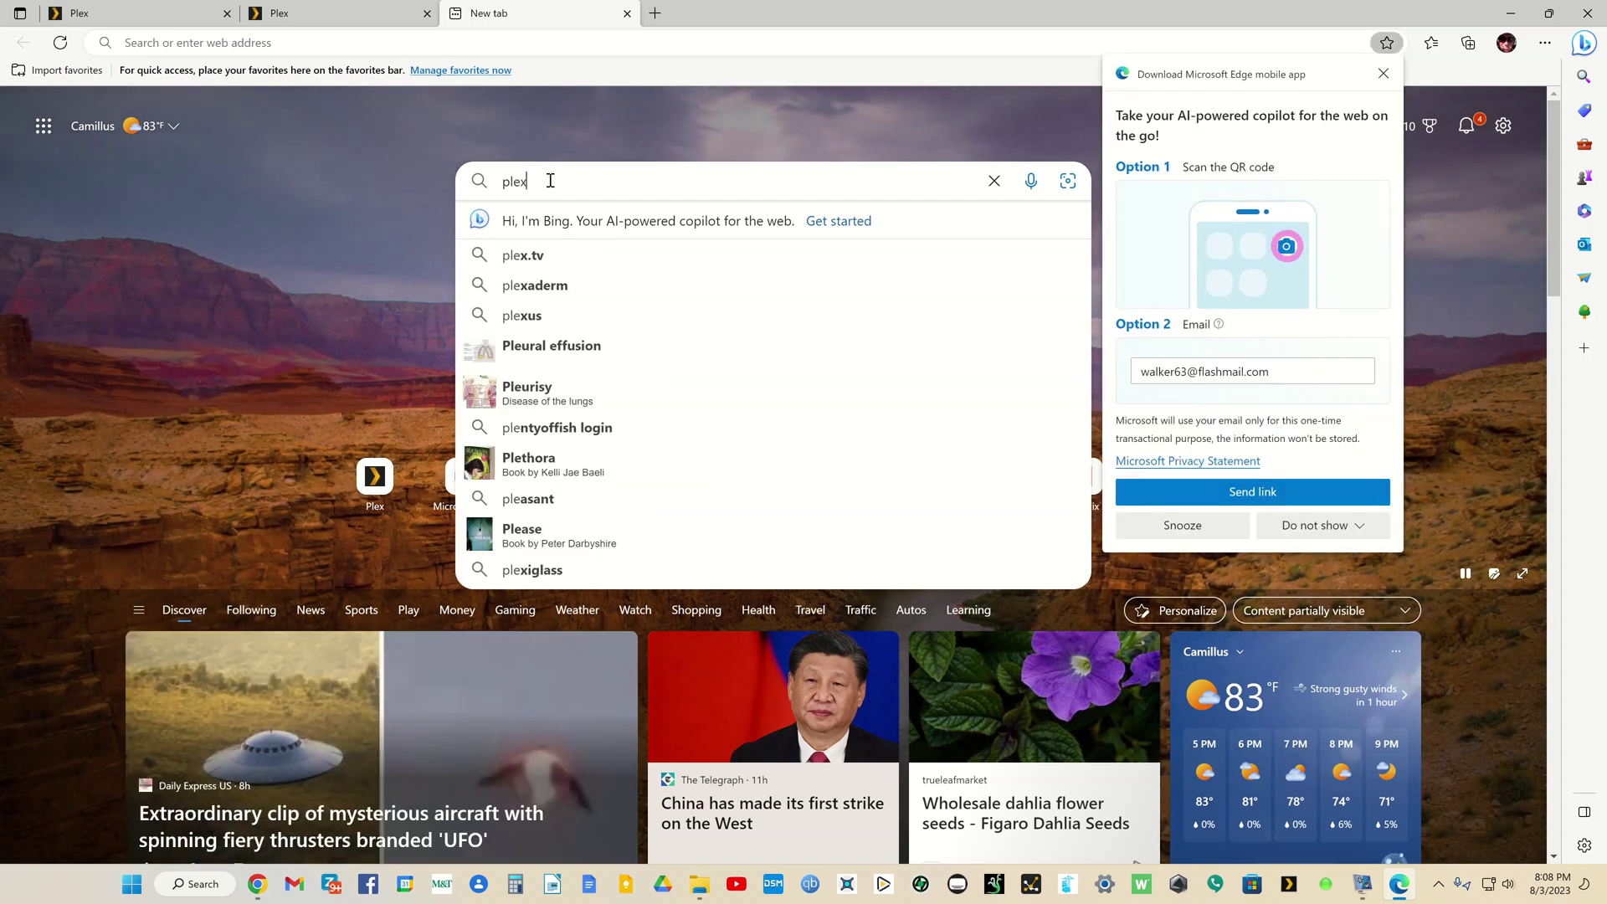
type(" movie ")
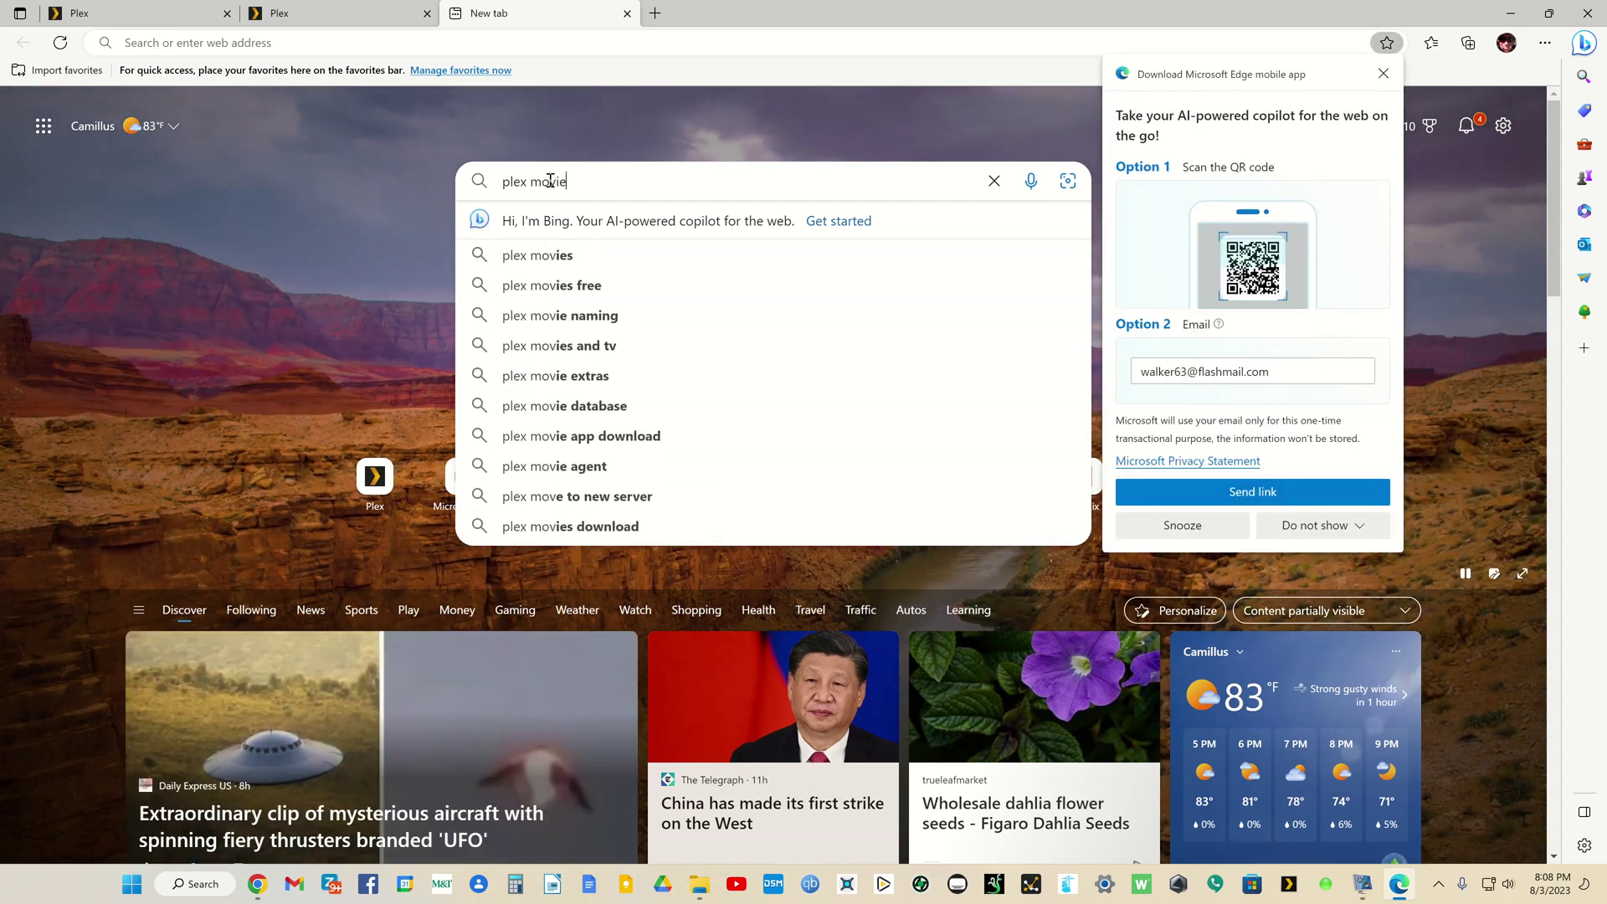
type("naimg")
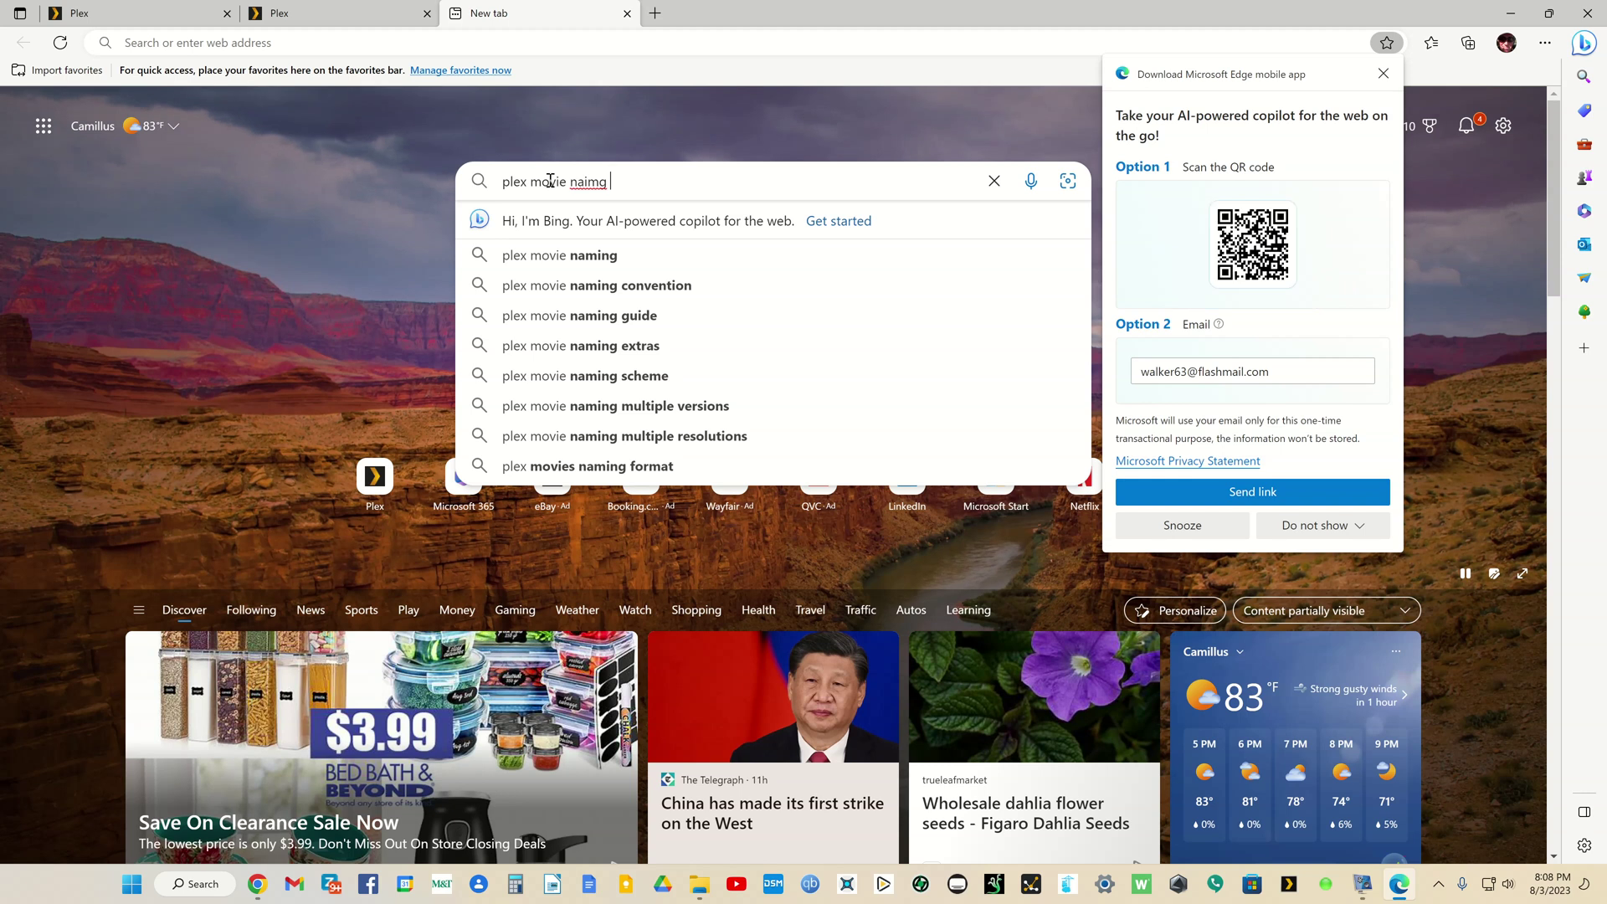
key("BackSpace")
key("BackSpace")
key("BackSpace")
key("BackSpace")
type("ming")
key("Down")
key("Down")
key("Return")
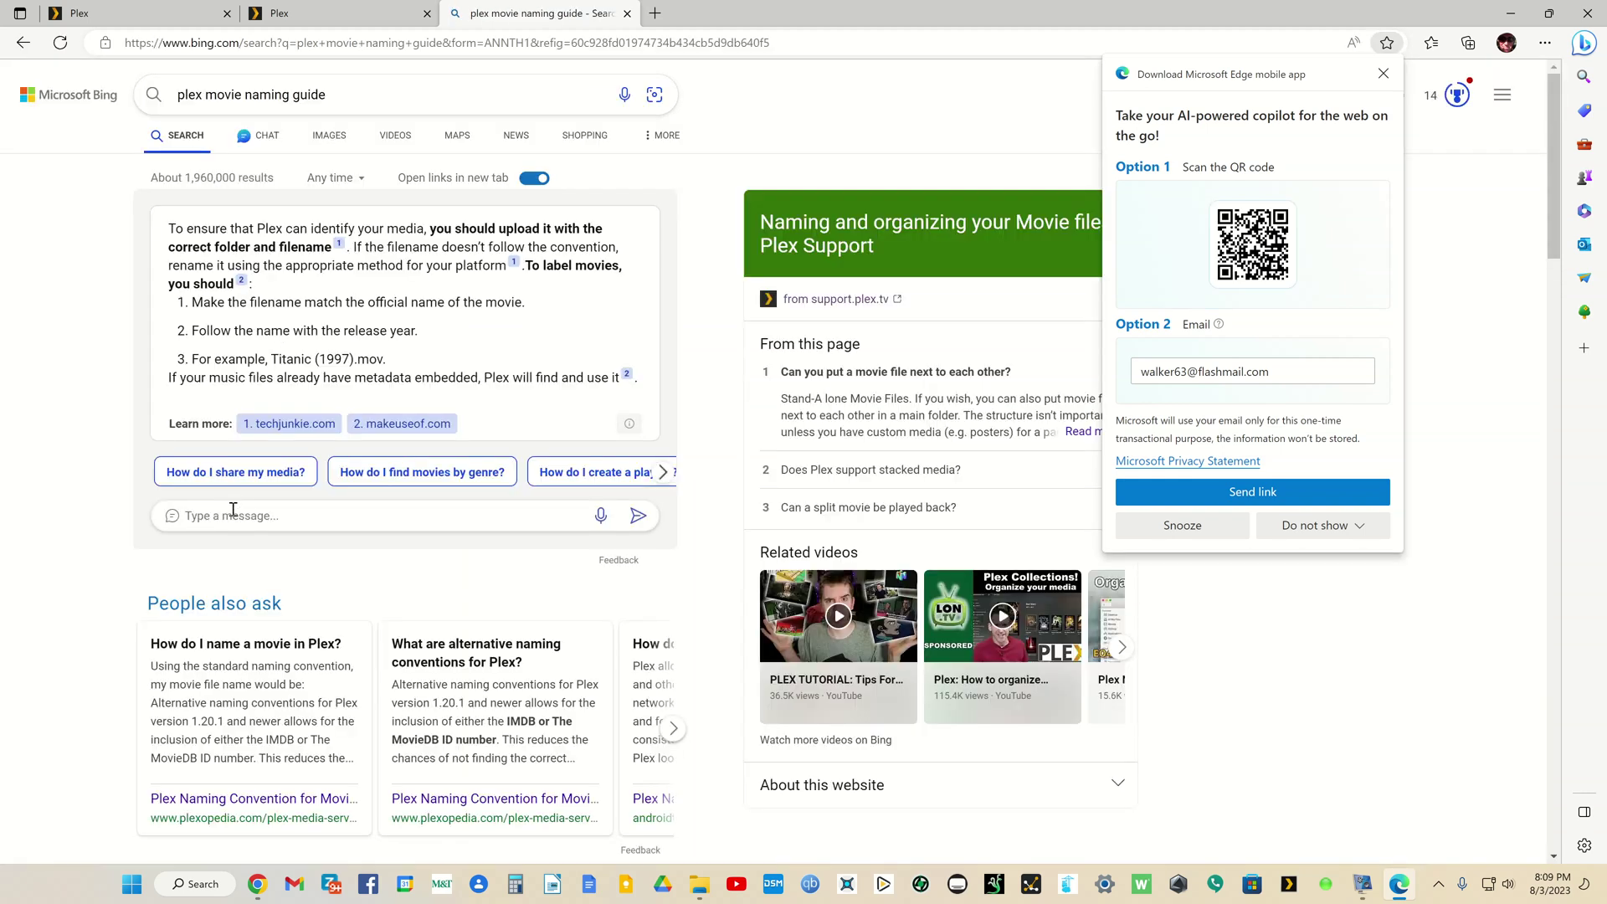
scroll(235, 515, "down", 13)
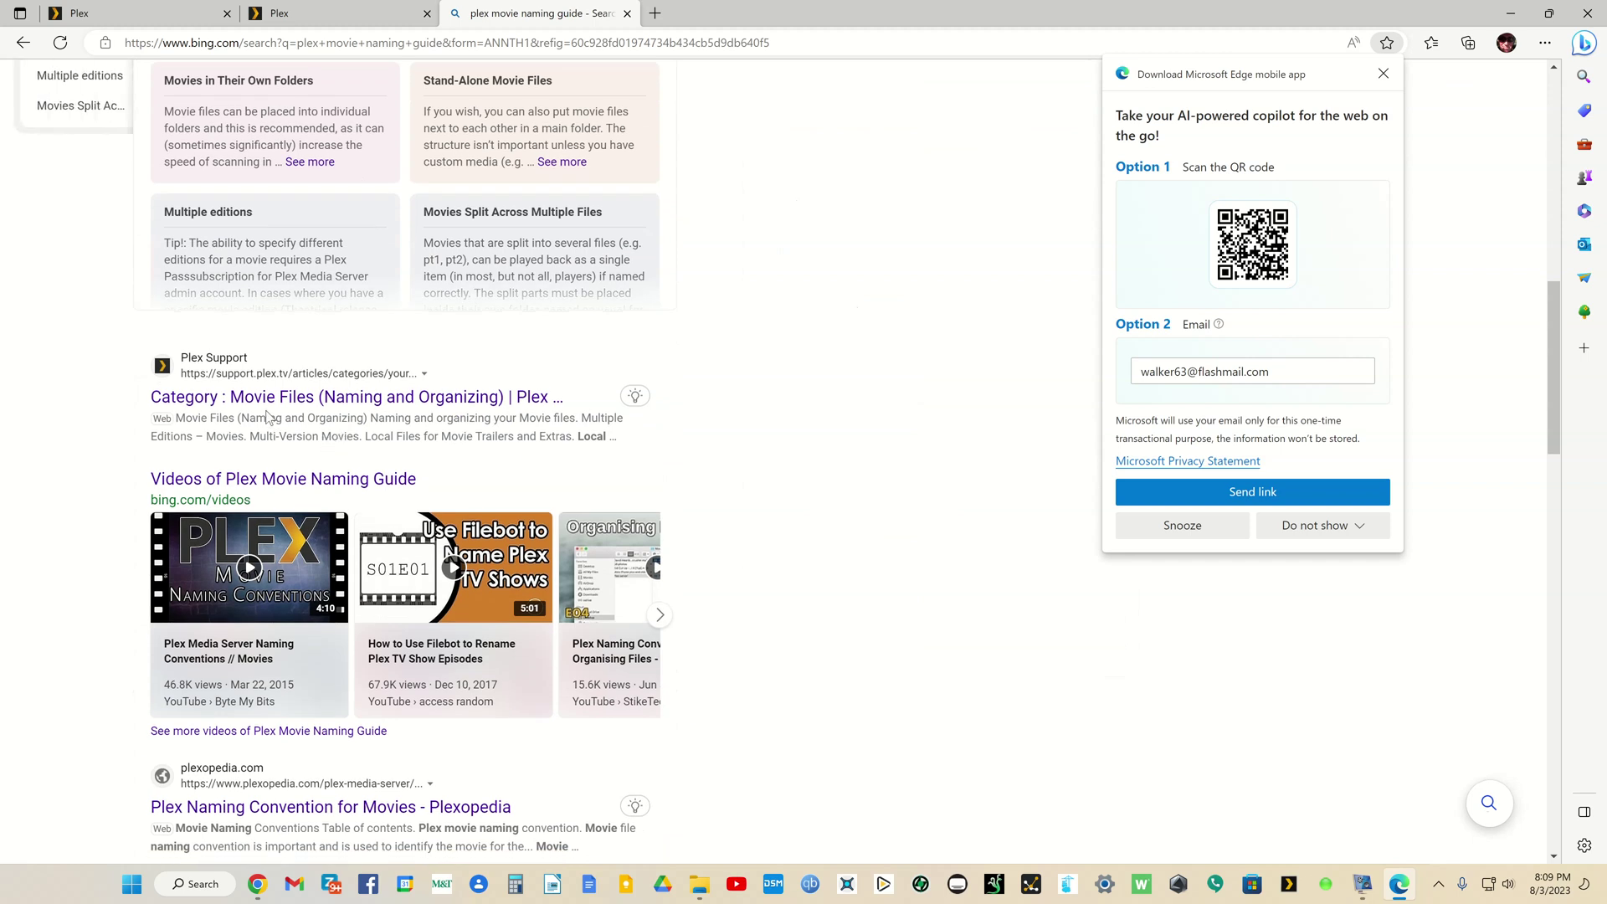
Step: Open the Plex Support movie naming article, dismiss the app promotion, and restore the window
left_click(274, 398)
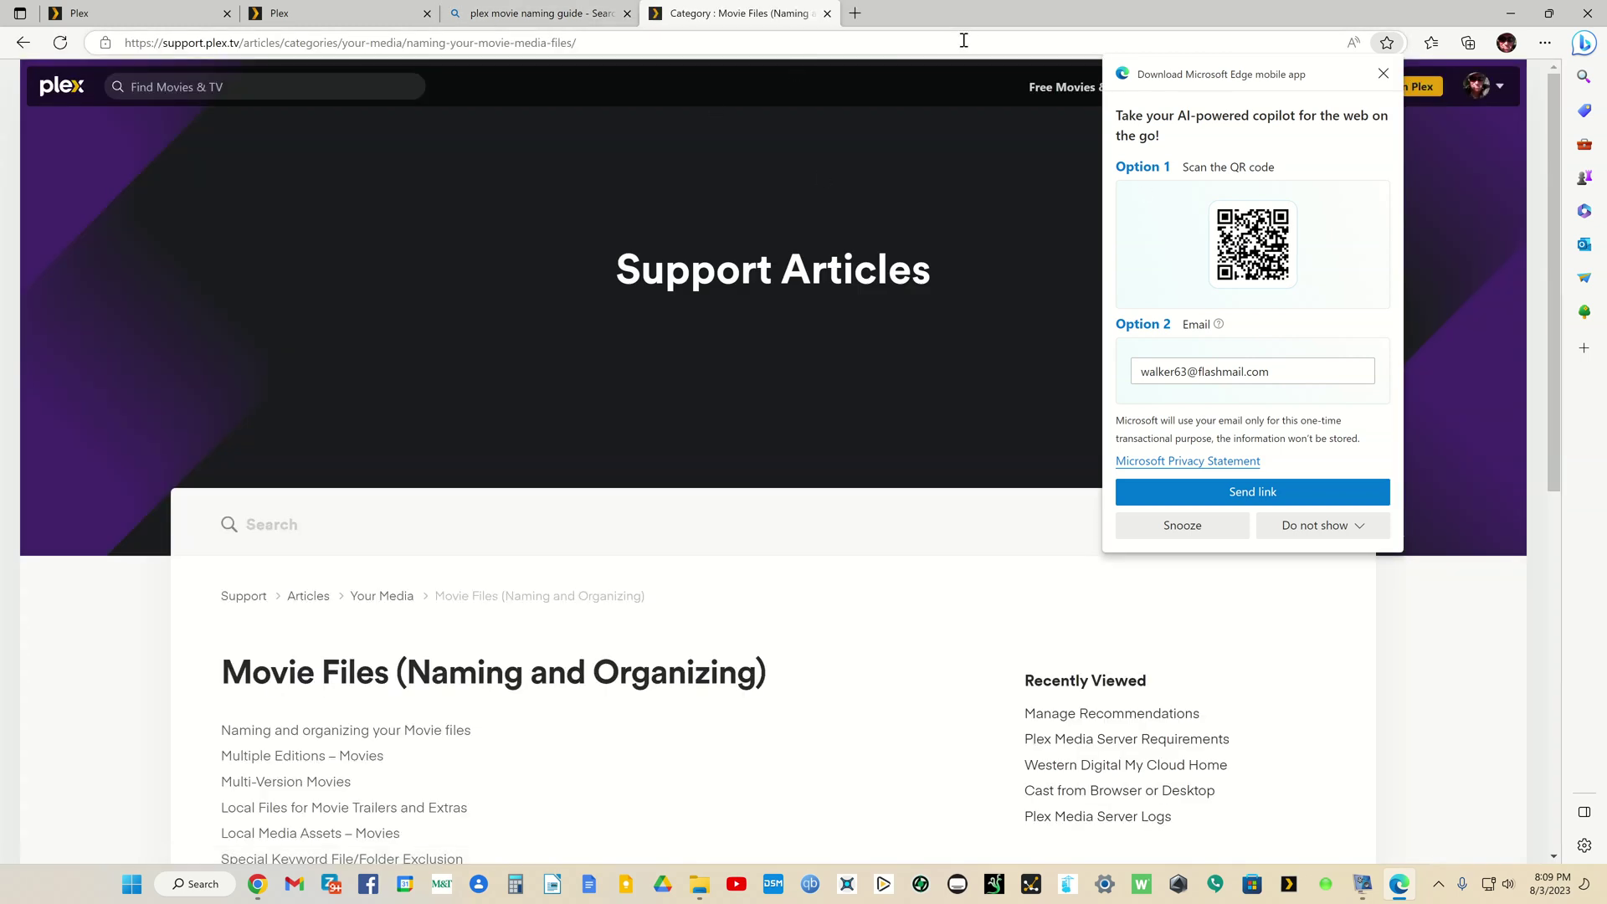
left_click(1382, 74)
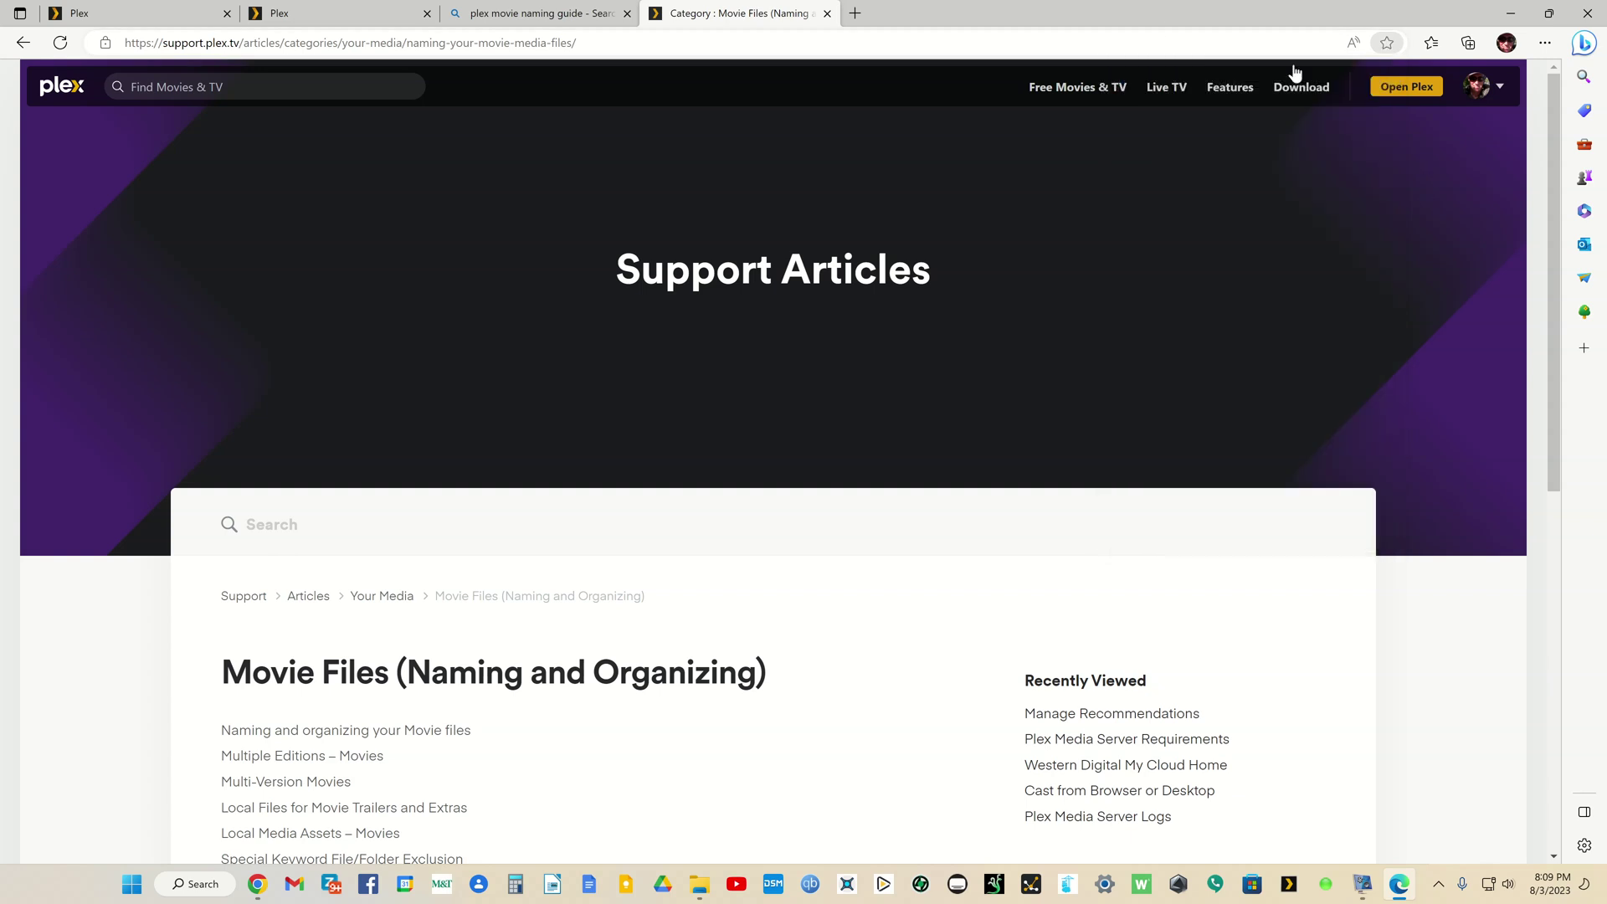
double_click(1172, 15)
Step: Arrange the windows and open Media > movie-libraries > movie-main > Big Buck Bunny (2008)
left_click_drag(1147, 17, 1073, 24)
key("alt+Tab")
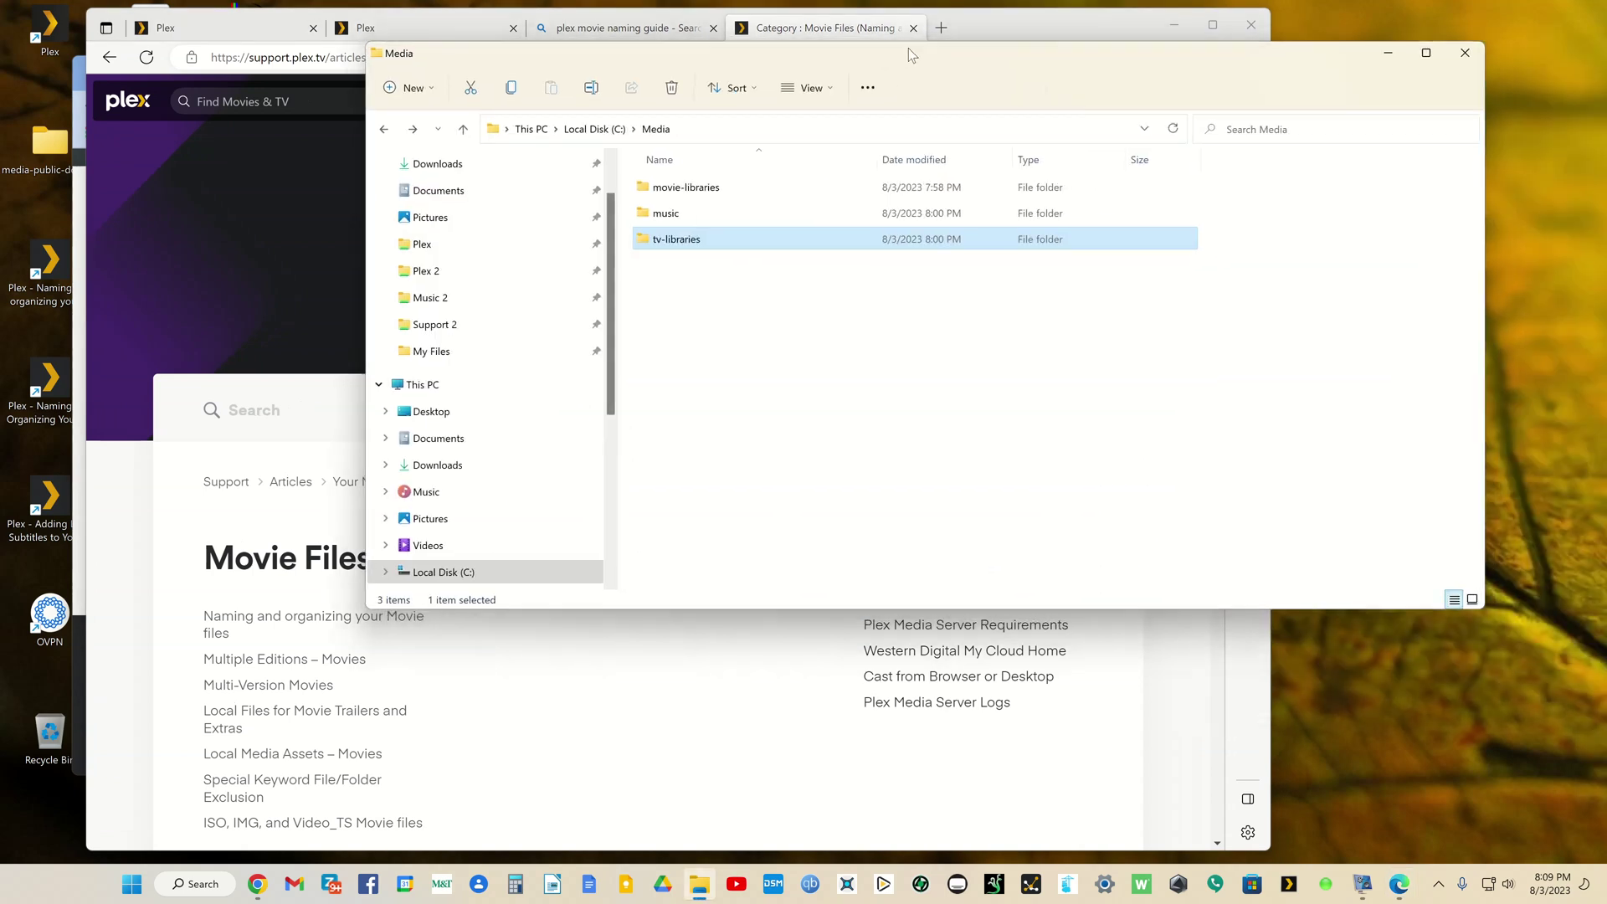
left_click_drag(943, 73, 1027, 99)
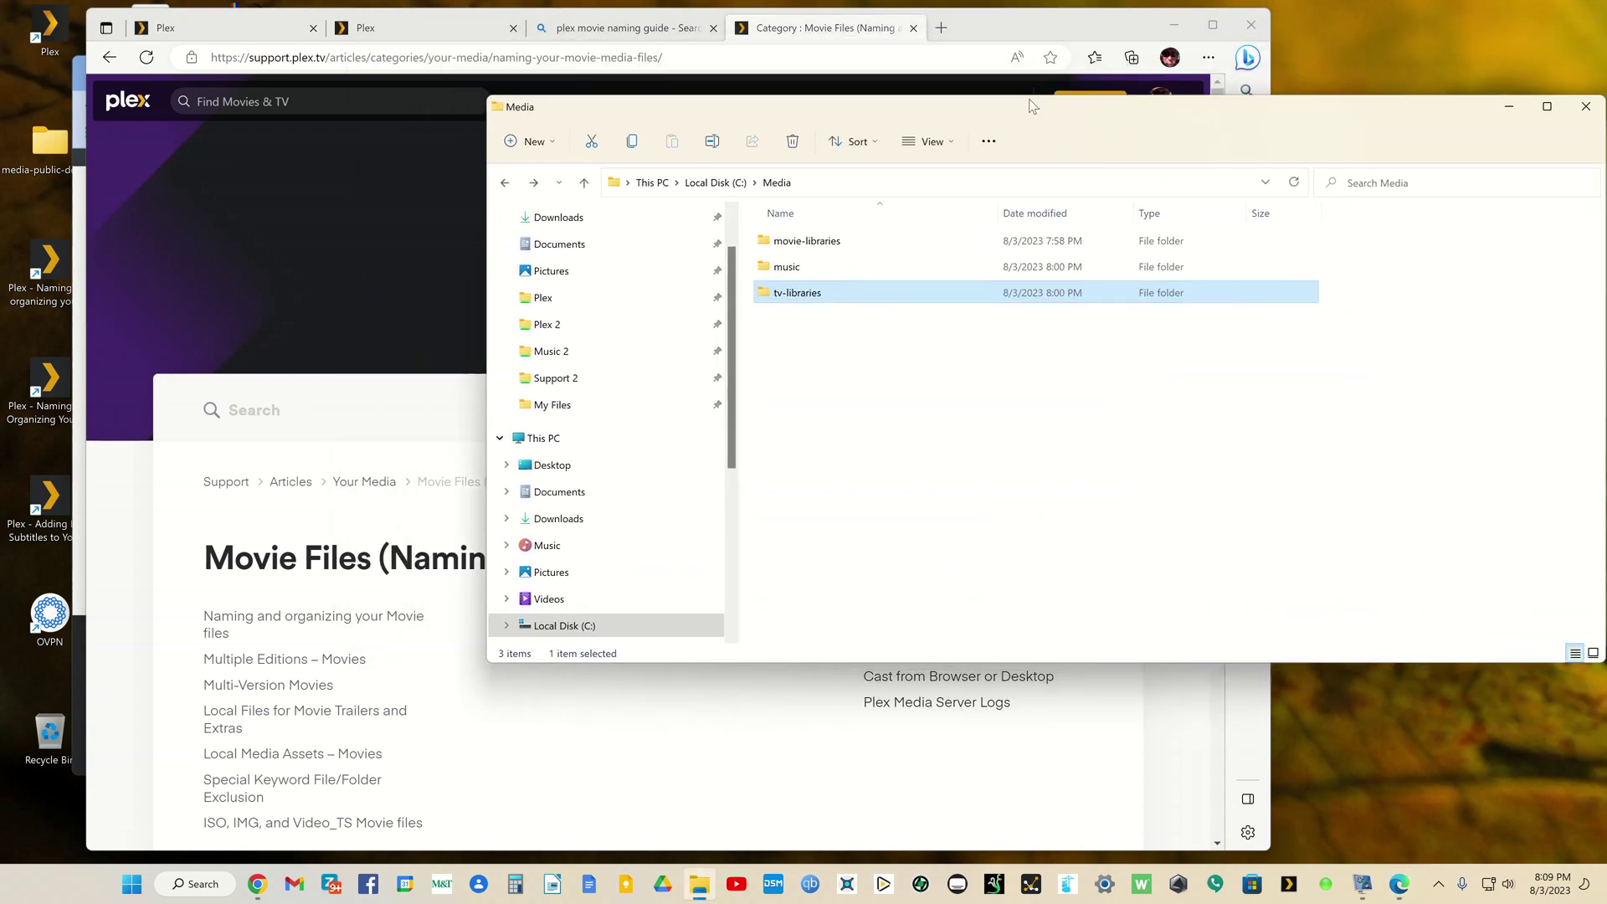
double_click(808, 241)
left_click(806, 245)
double_click(795, 292)
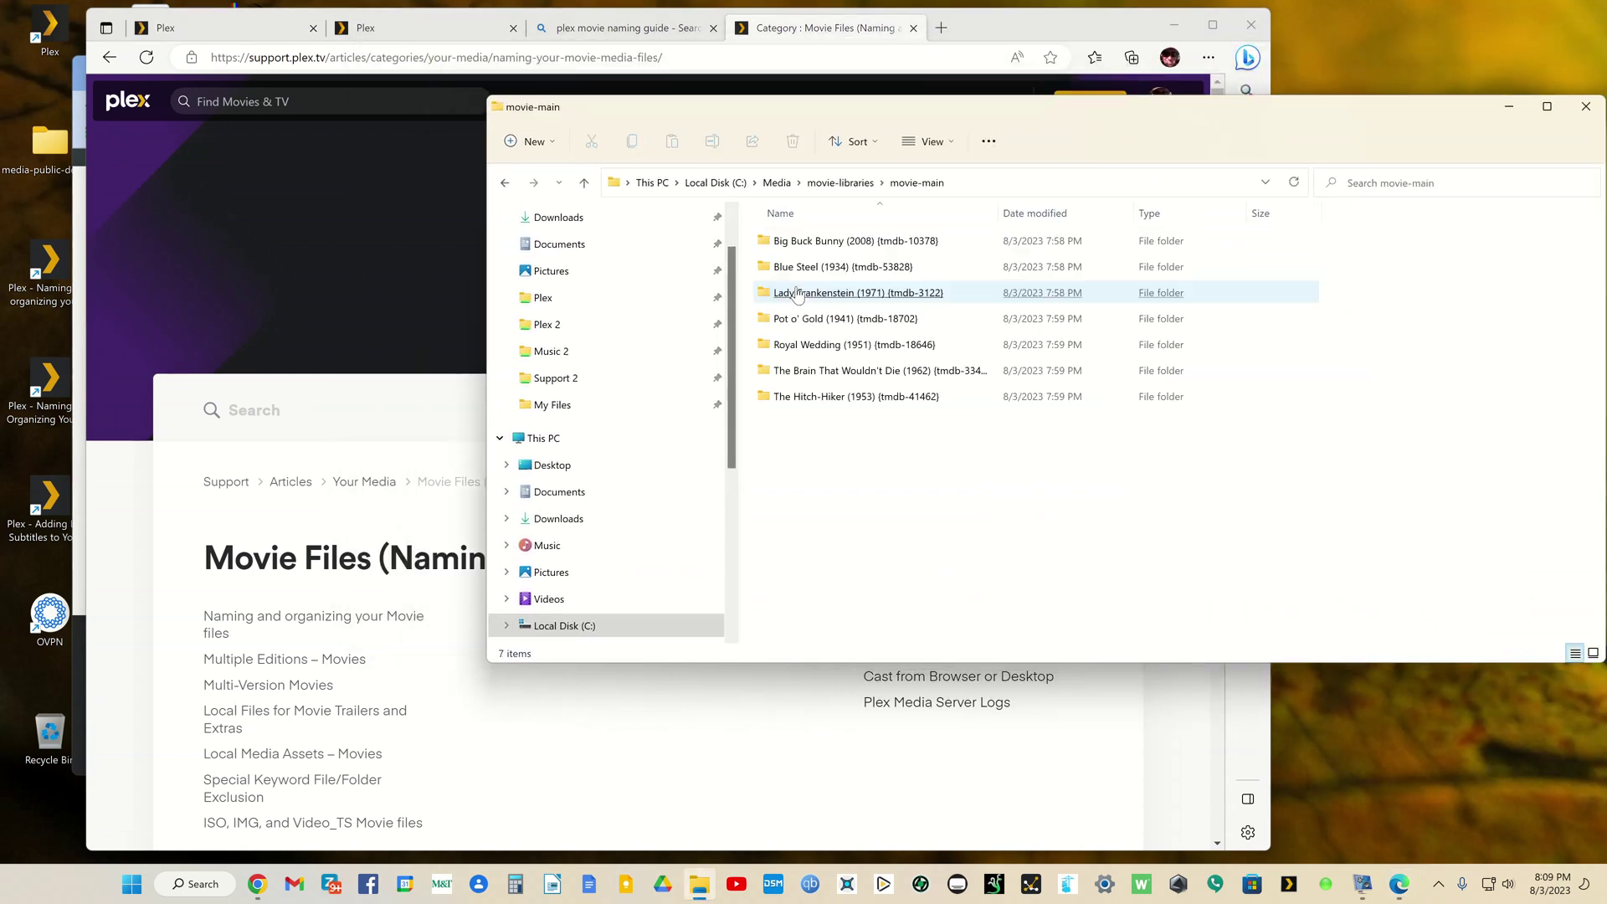
left_click(782, 300)
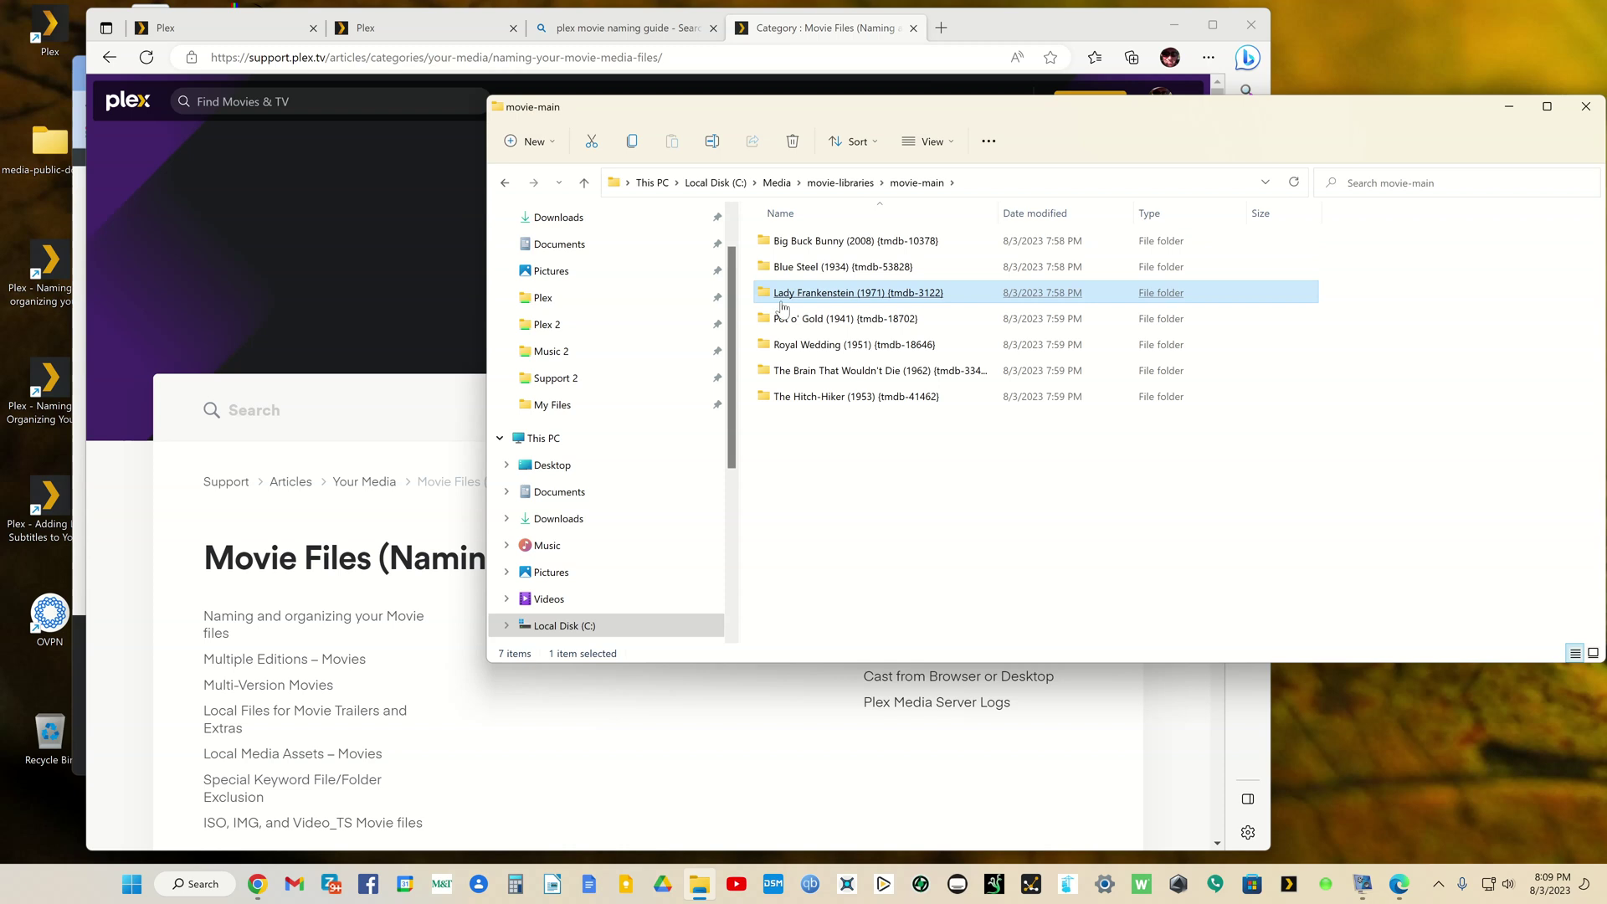
left_click(818, 243)
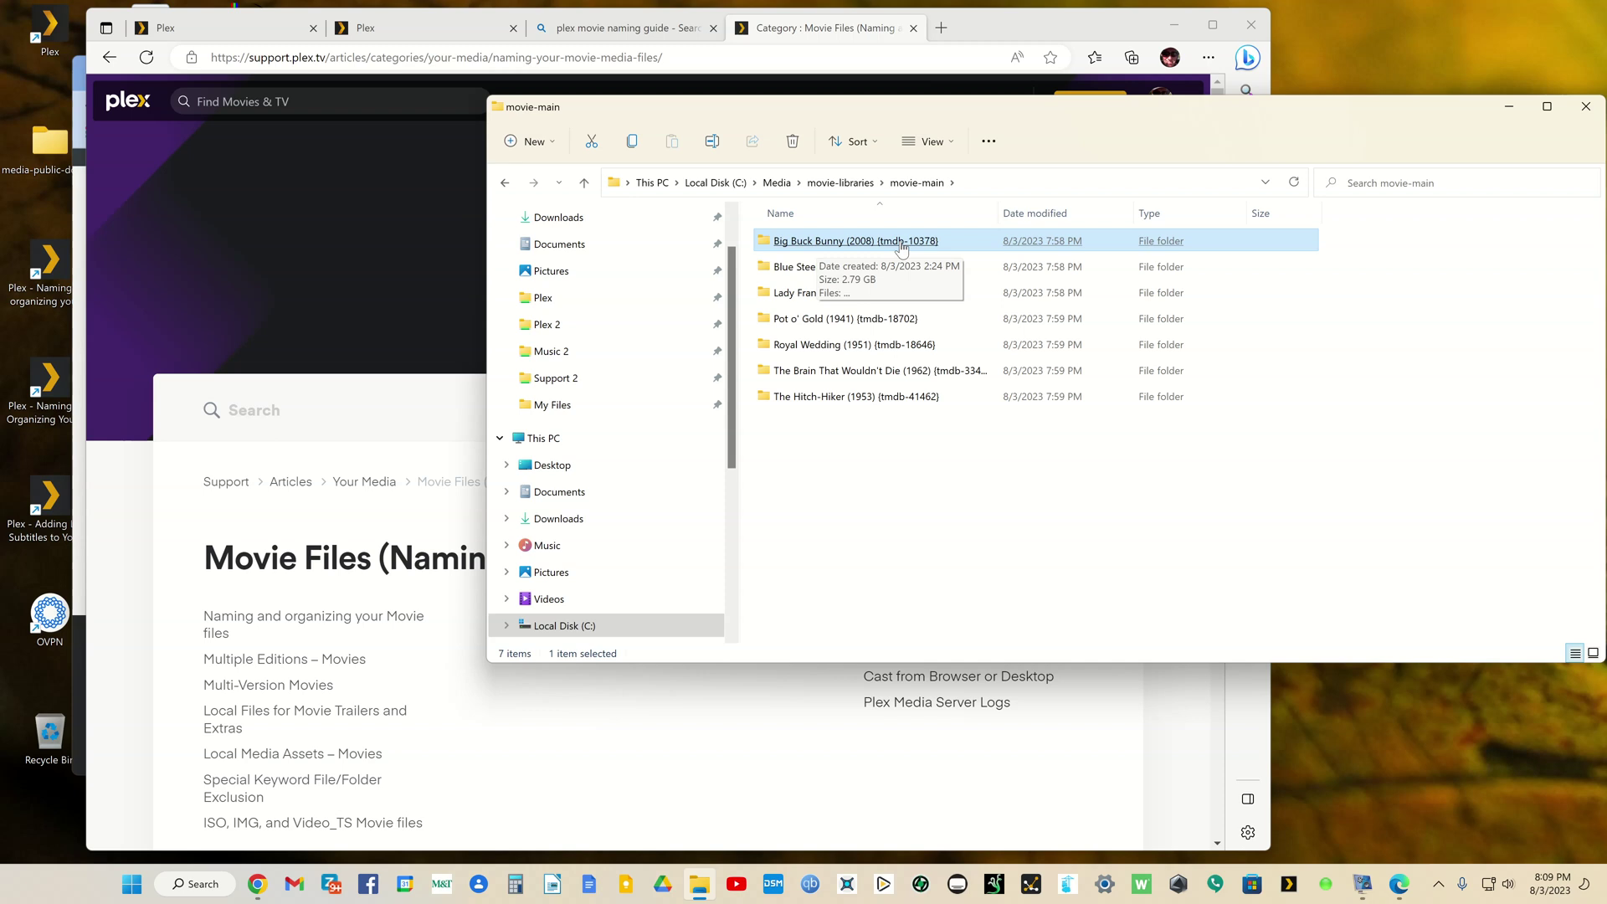
double_click(901, 242)
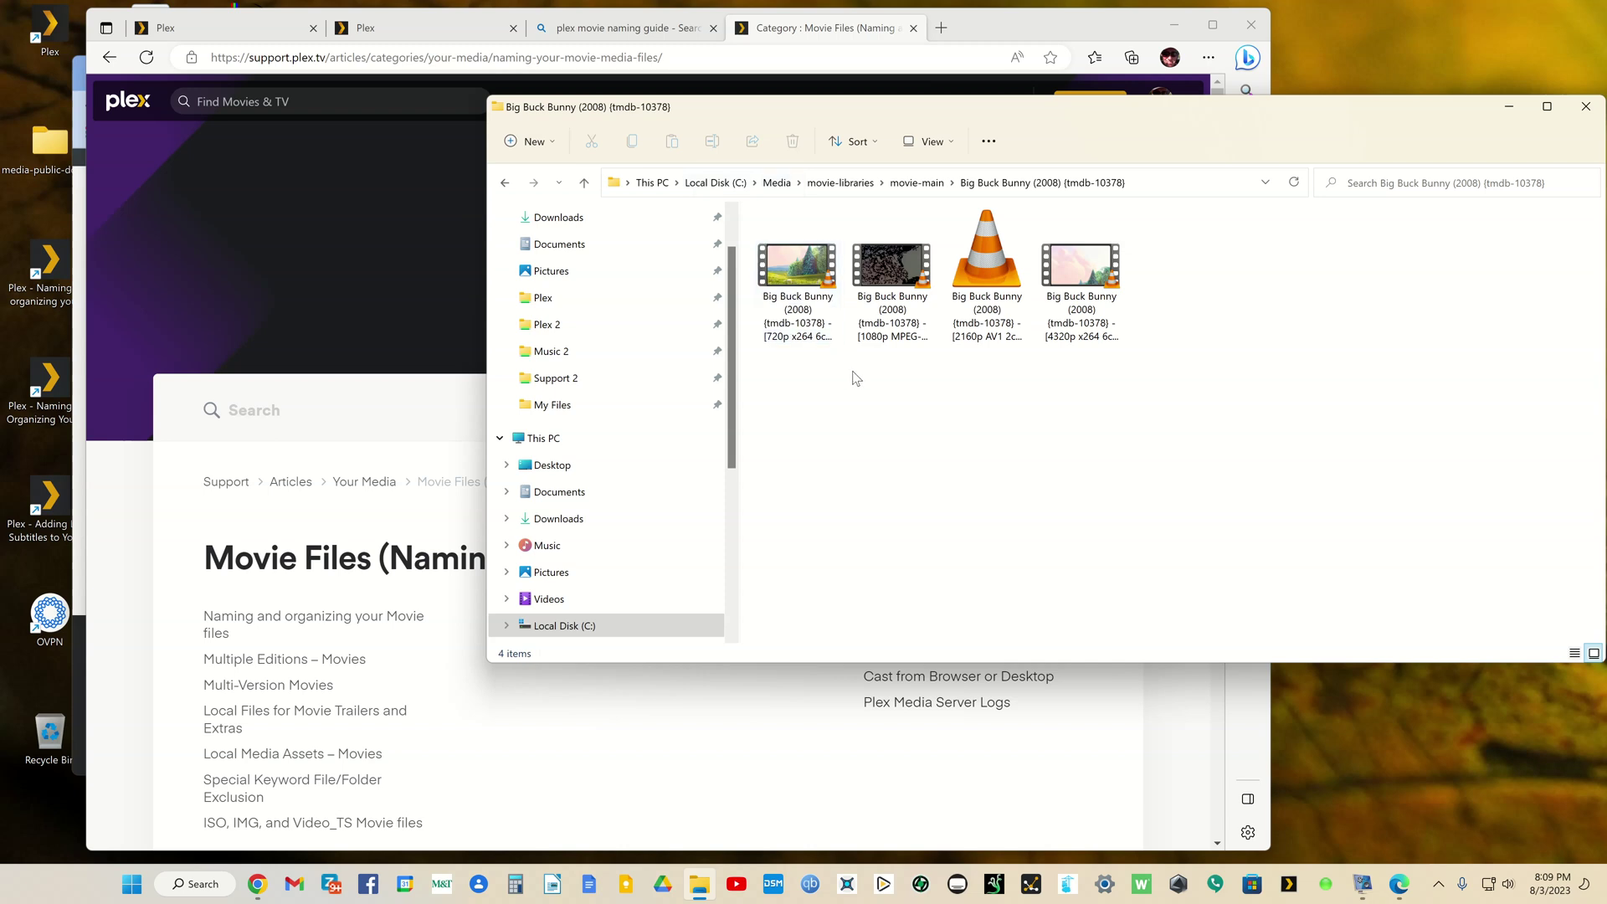
Step: Switch the folder to Details view and widen the Name column to show full file names
left_click(943, 147)
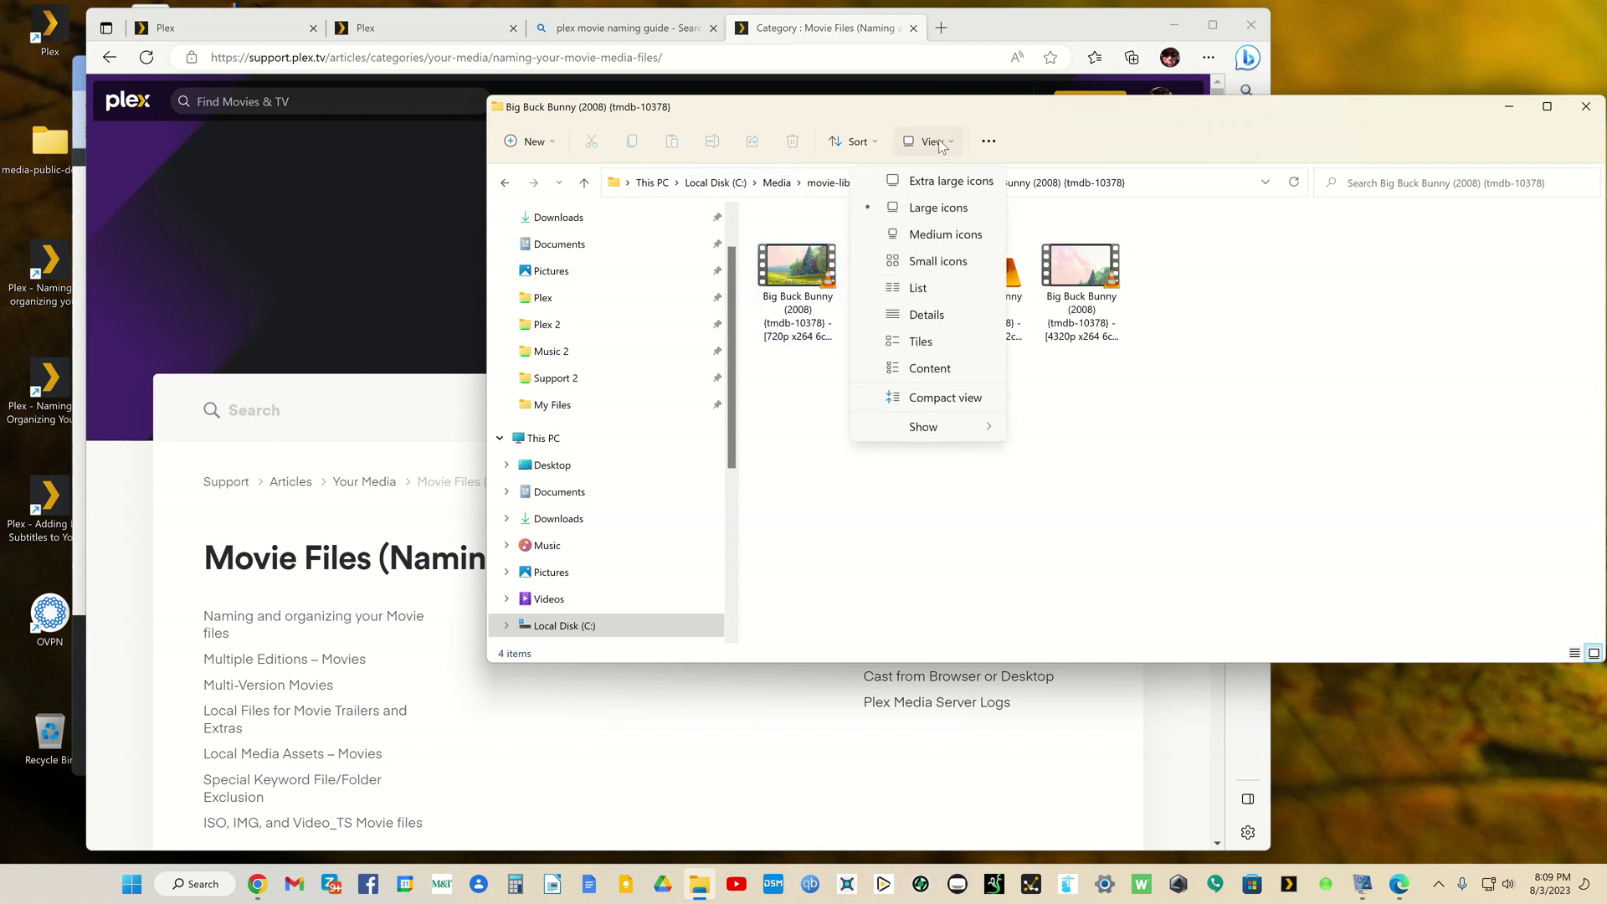
left_click(921, 315)
left_click(917, 318)
left_click_drag(895, 209, 1131, 215)
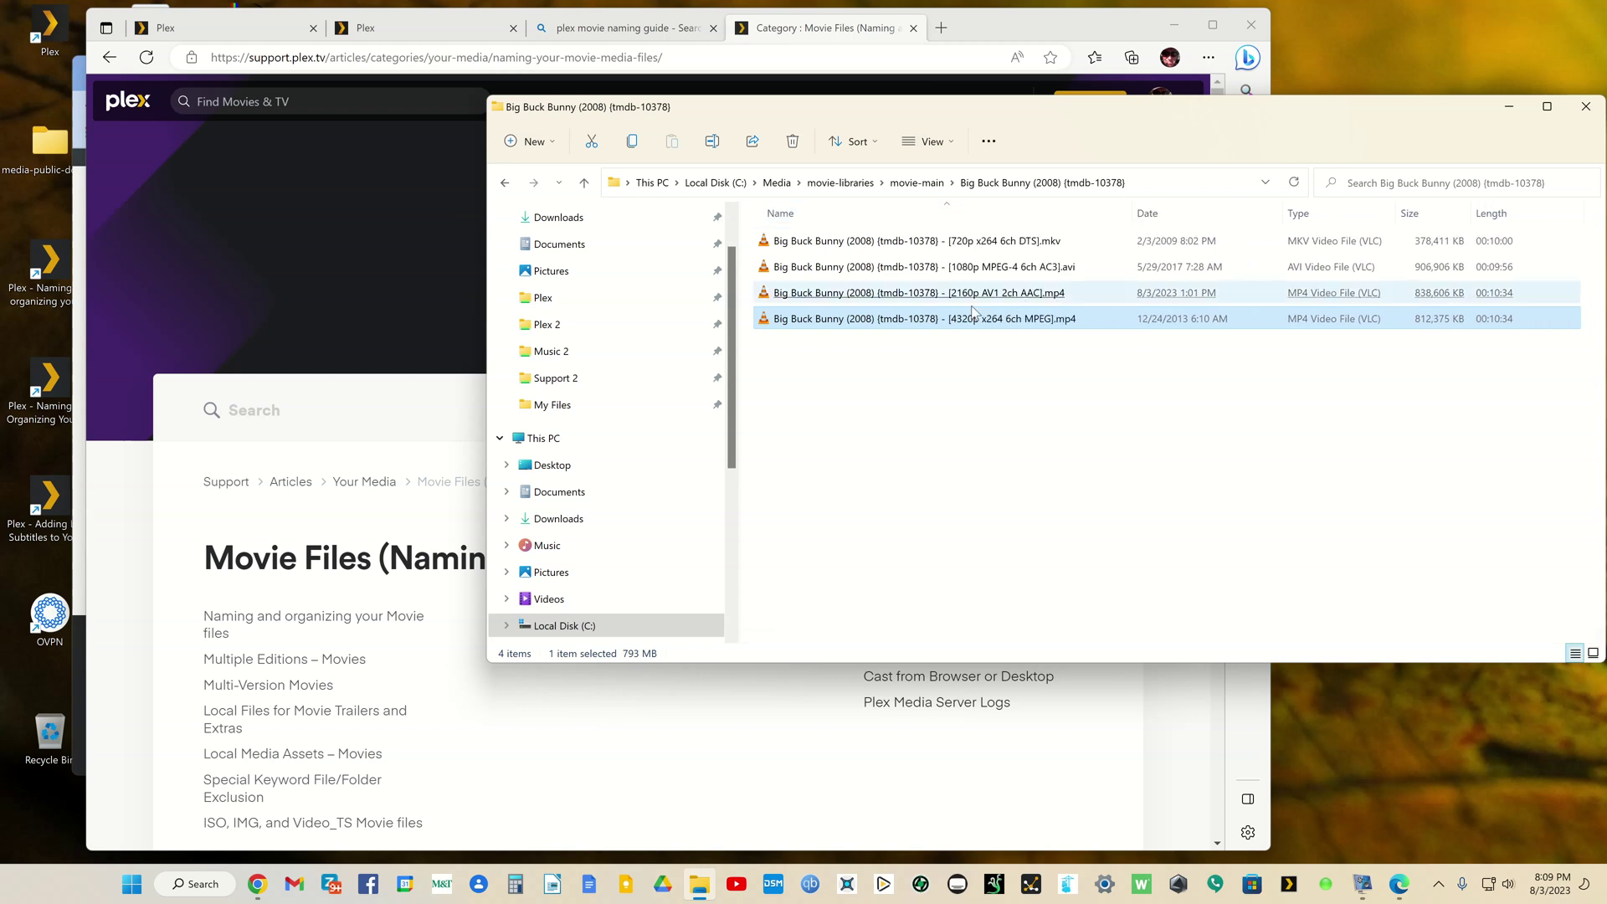
left_click(889, 249)
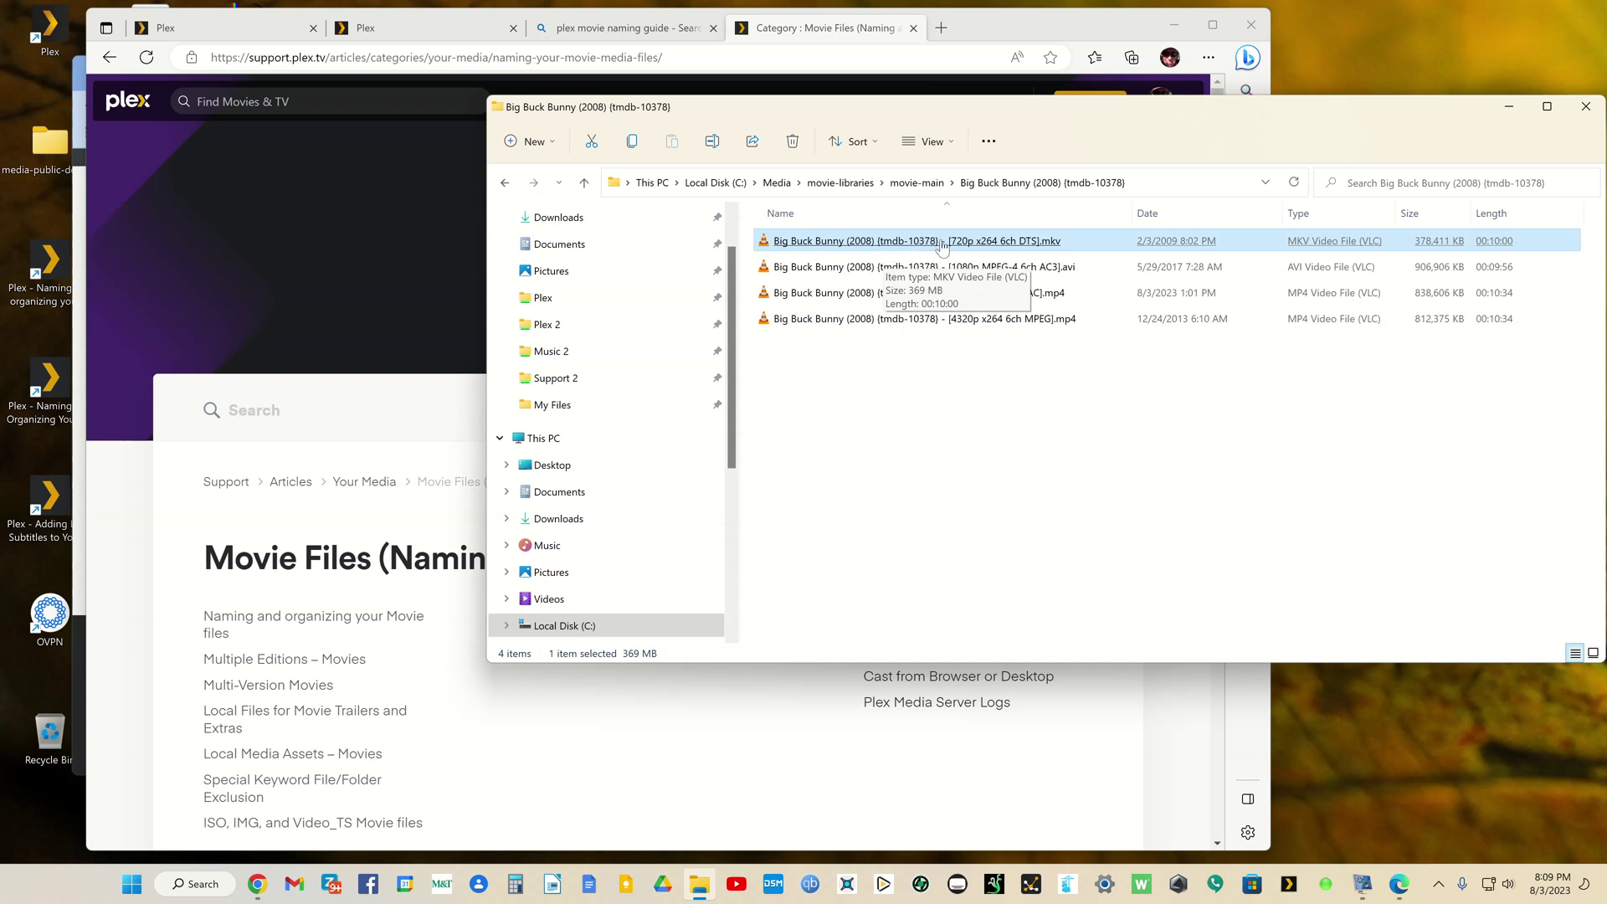
left_click(997, 390)
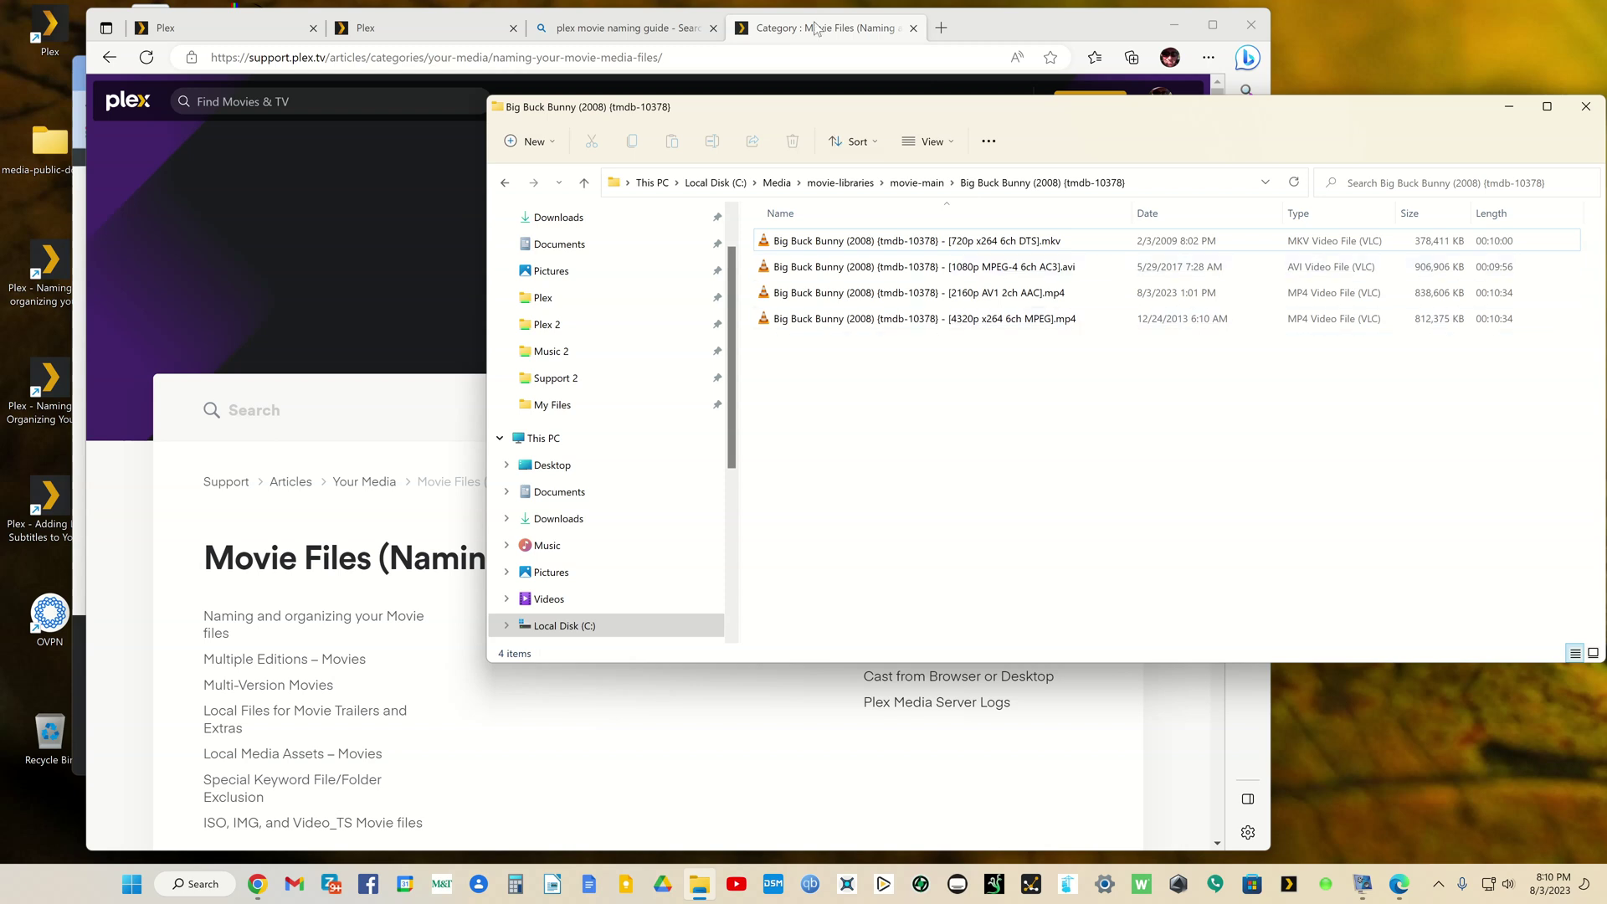
Step: Open the 'Naming and organizing your Movie files' article from the Plex support page
left_click(1044, 31)
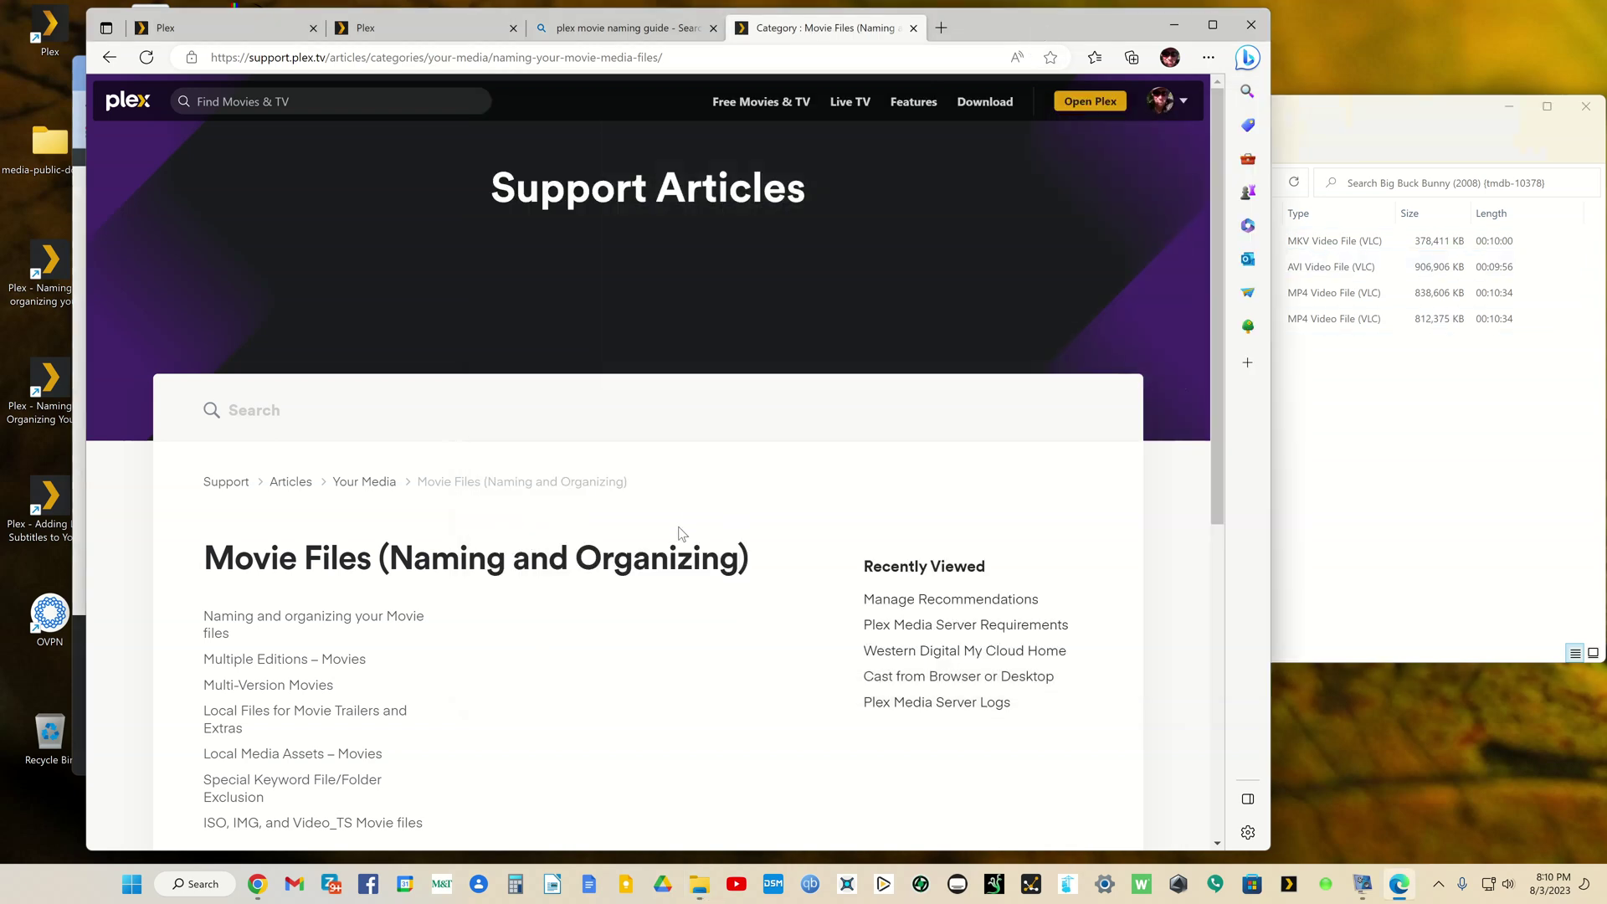
scroll(678, 527, "down", 3)
scroll(674, 520, "up", 1)
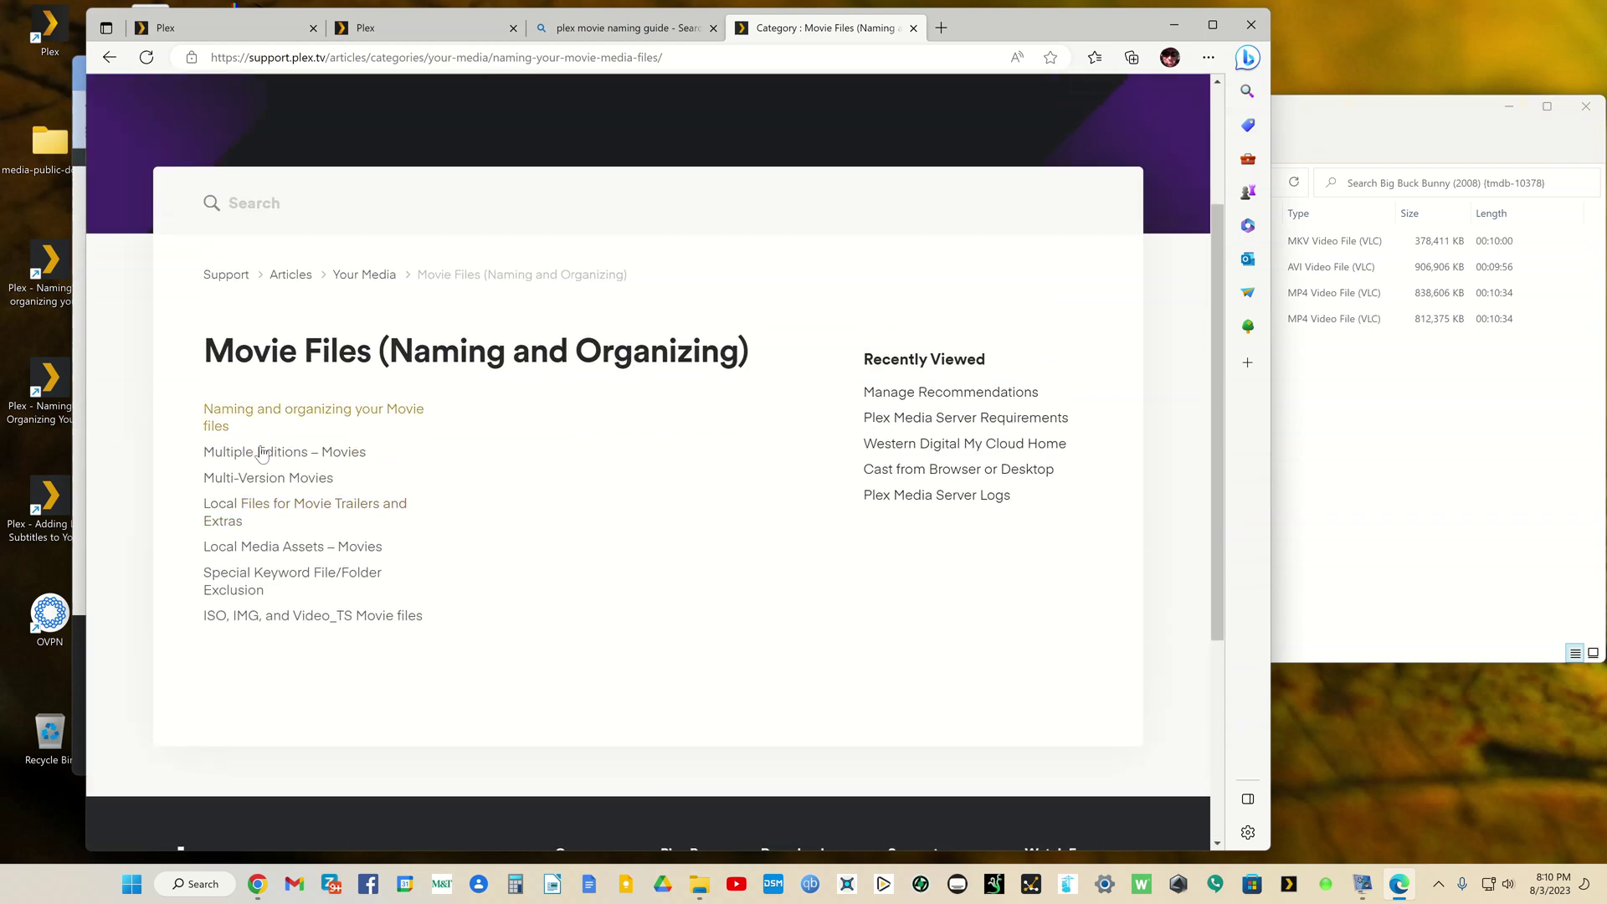
left_click(286, 416)
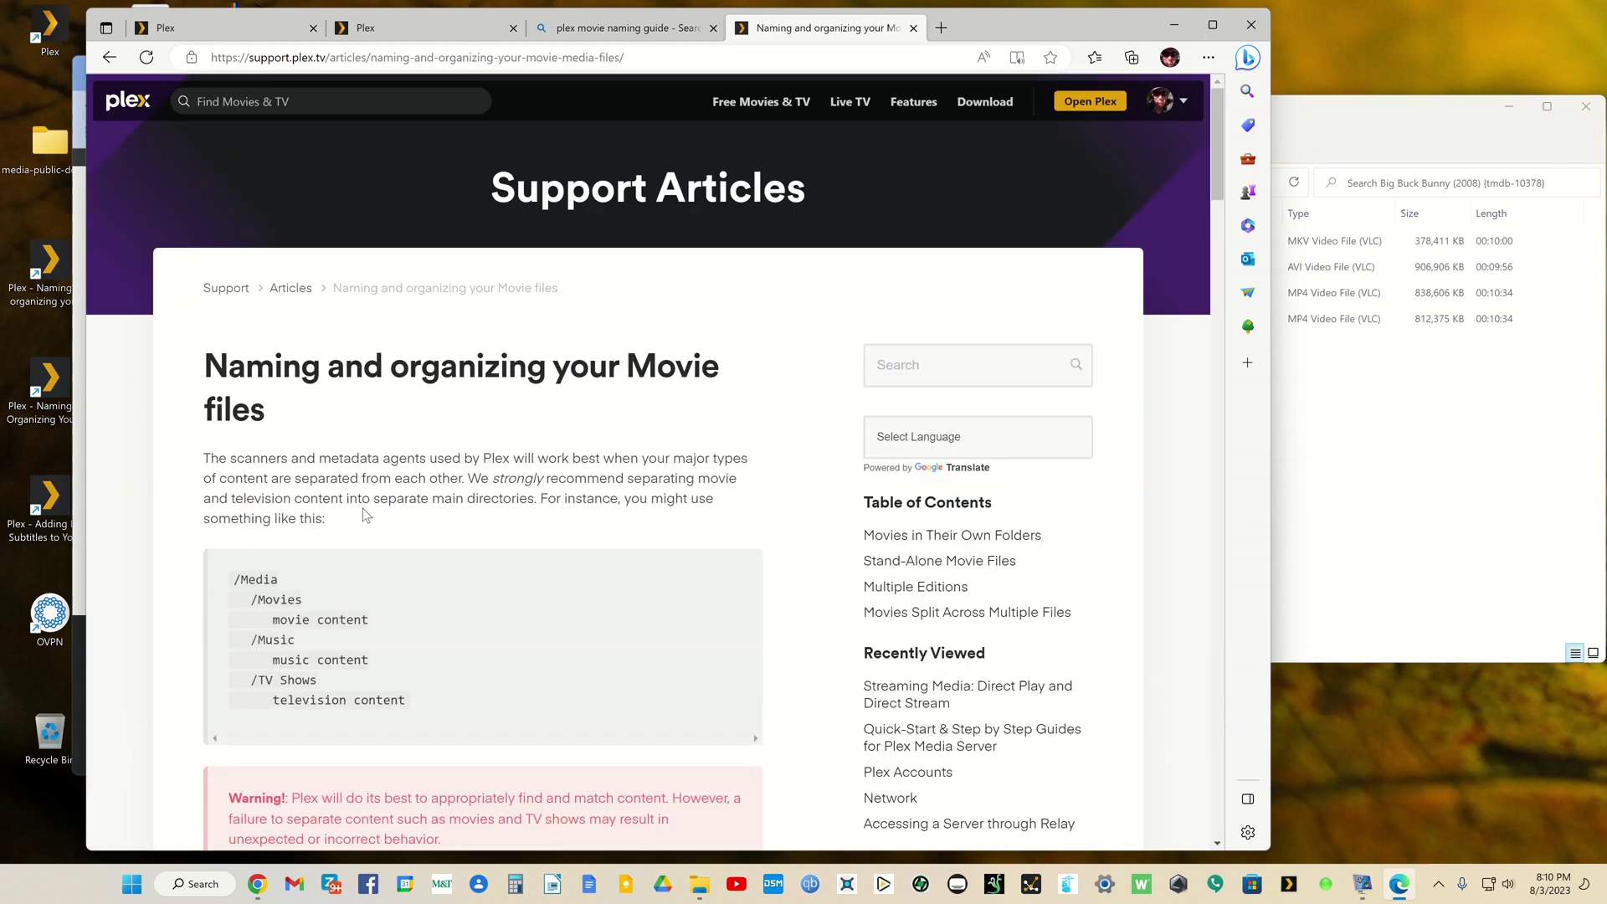
Step: Highlight the Batman Begins (2005) and tmdb ID examples, then return to the Plex libraries tab
scroll(360, 513, "down", 15)
scroll(366, 519, "down", 3)
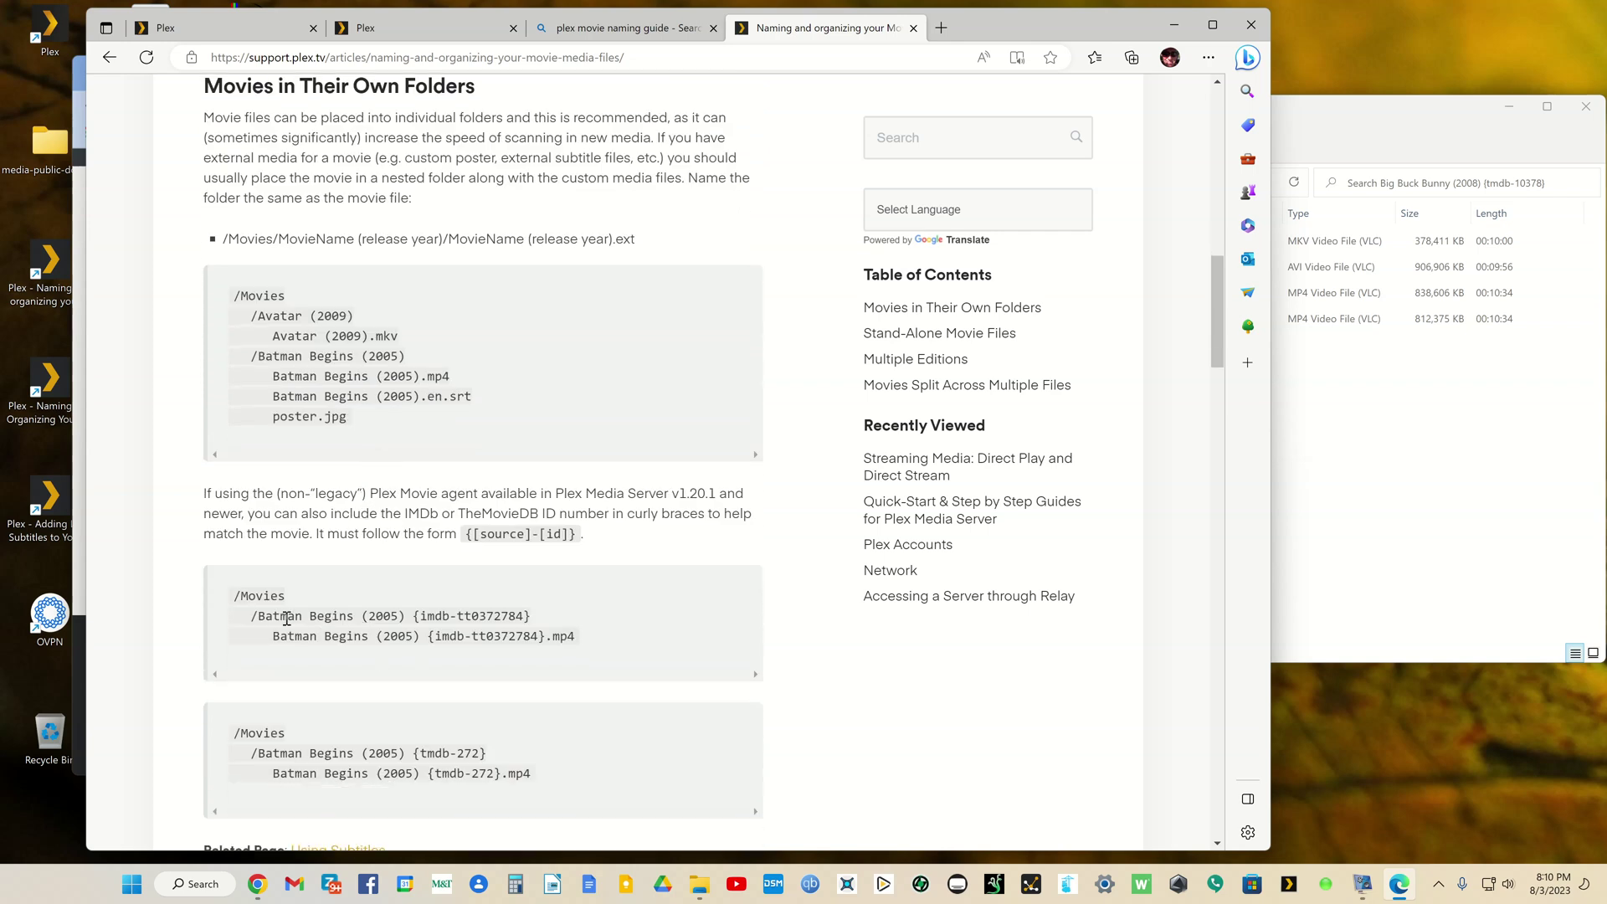
left_click_drag(257, 619, 408, 624)
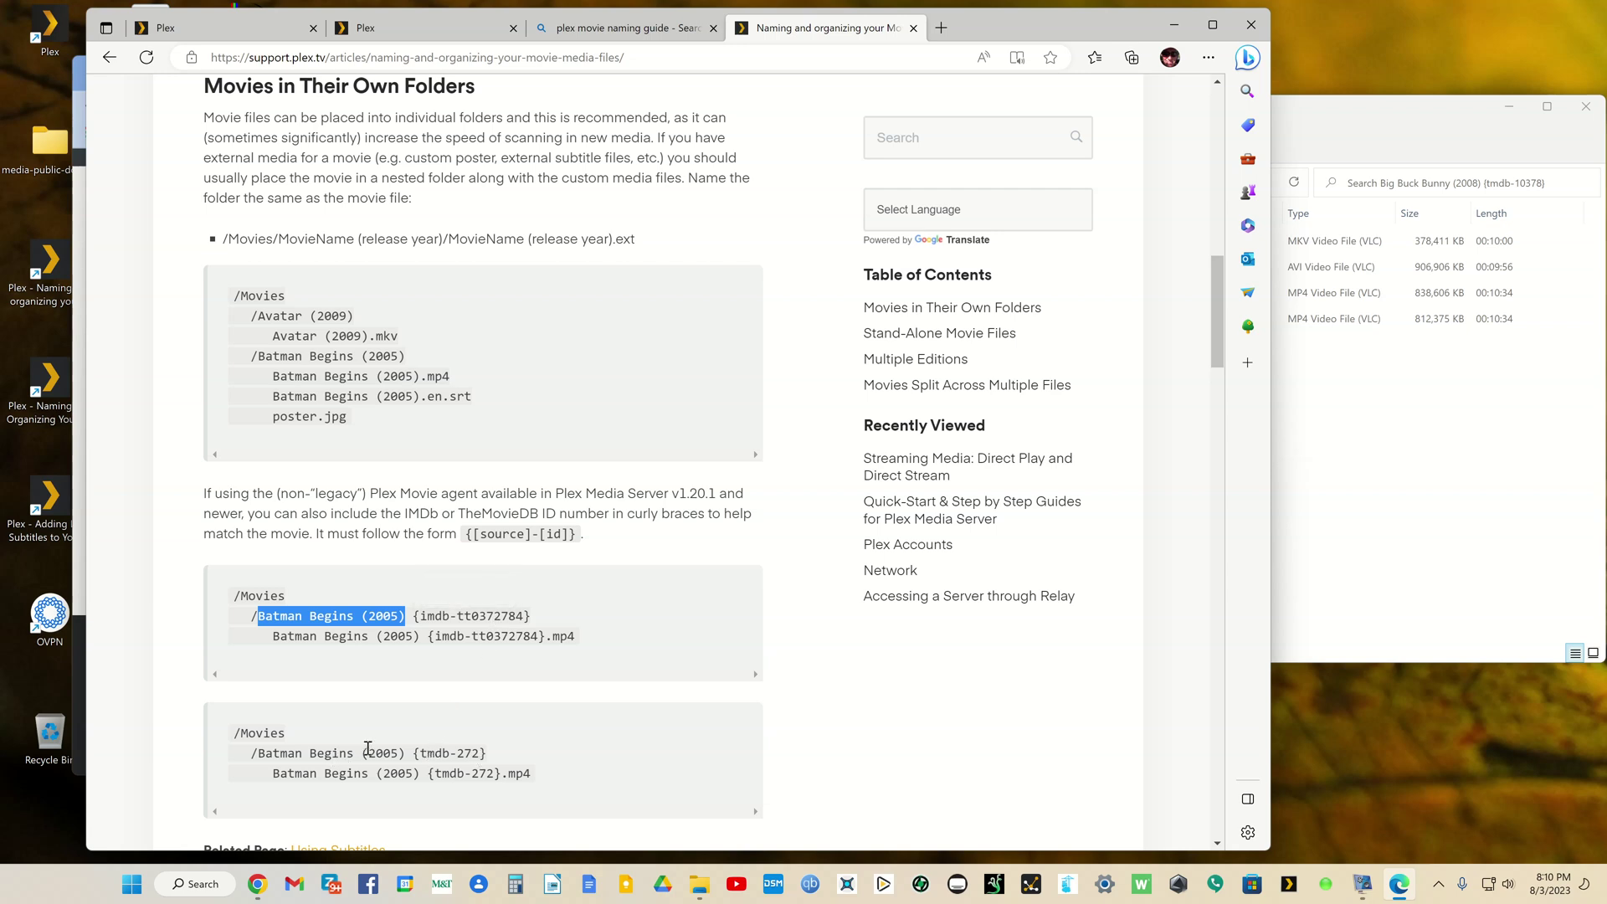
left_click_drag(420, 759, 452, 758)
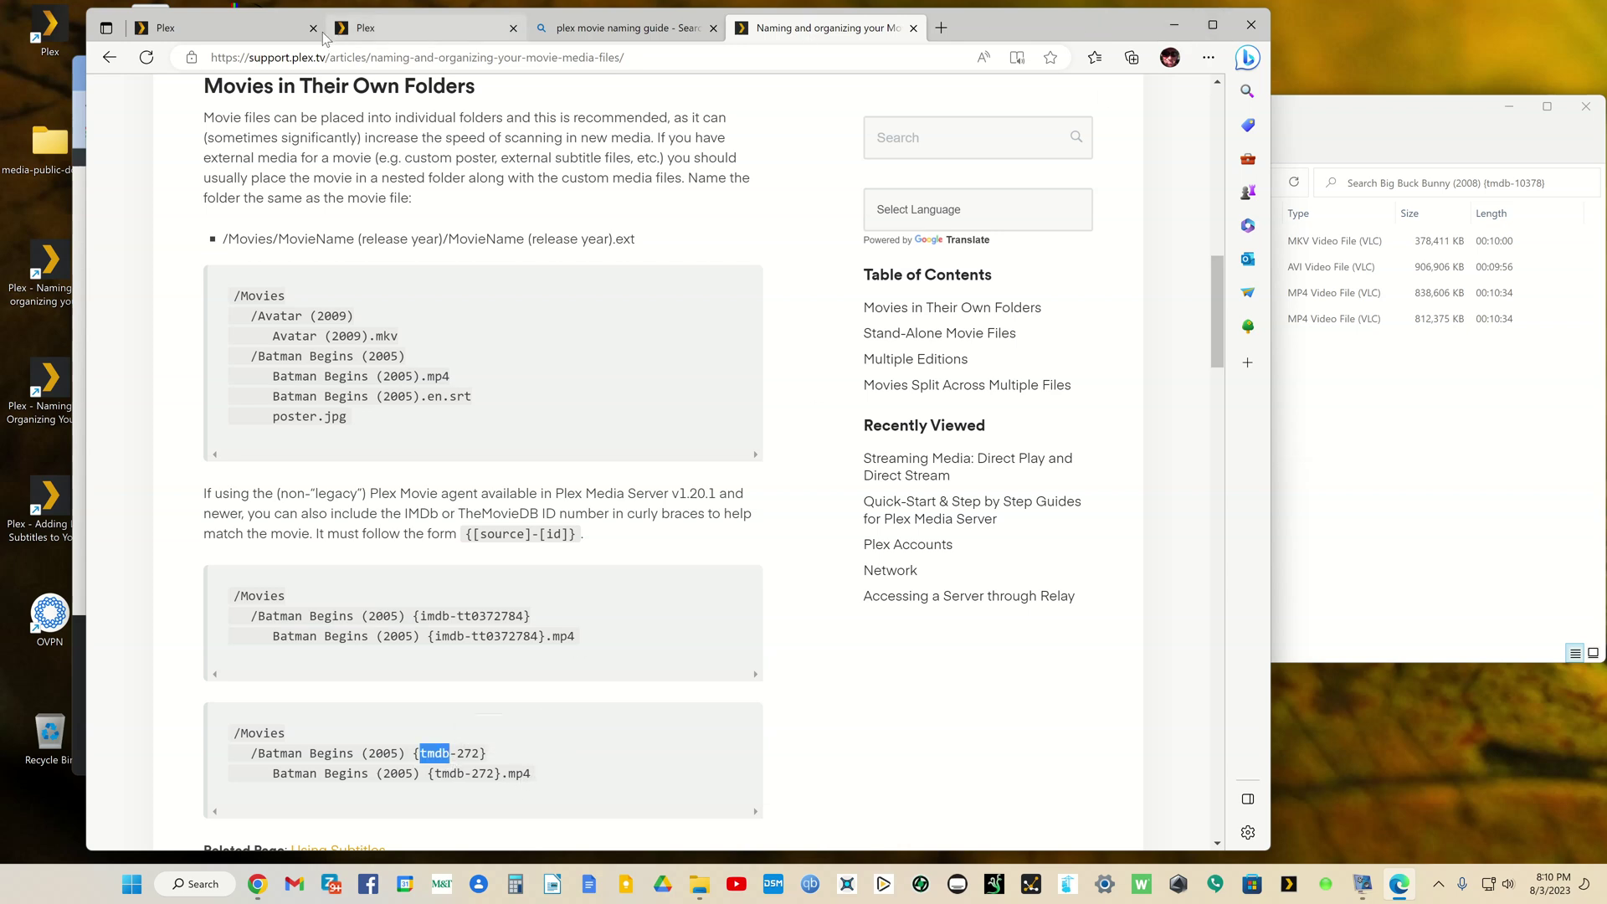
left_click(265, 23)
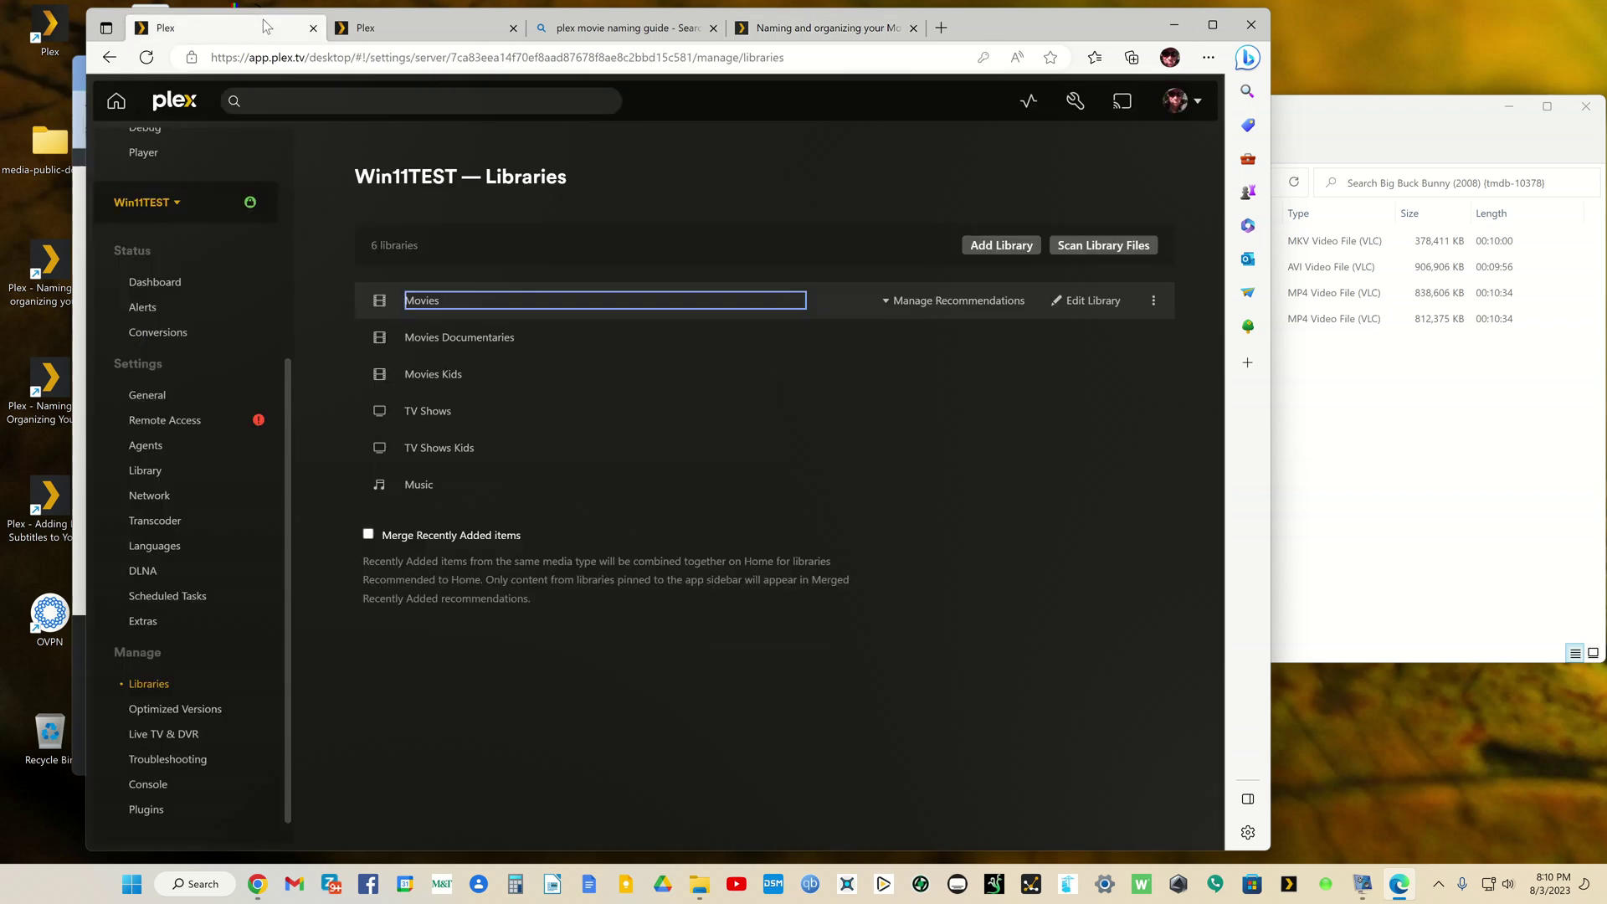
left_click(368, 27)
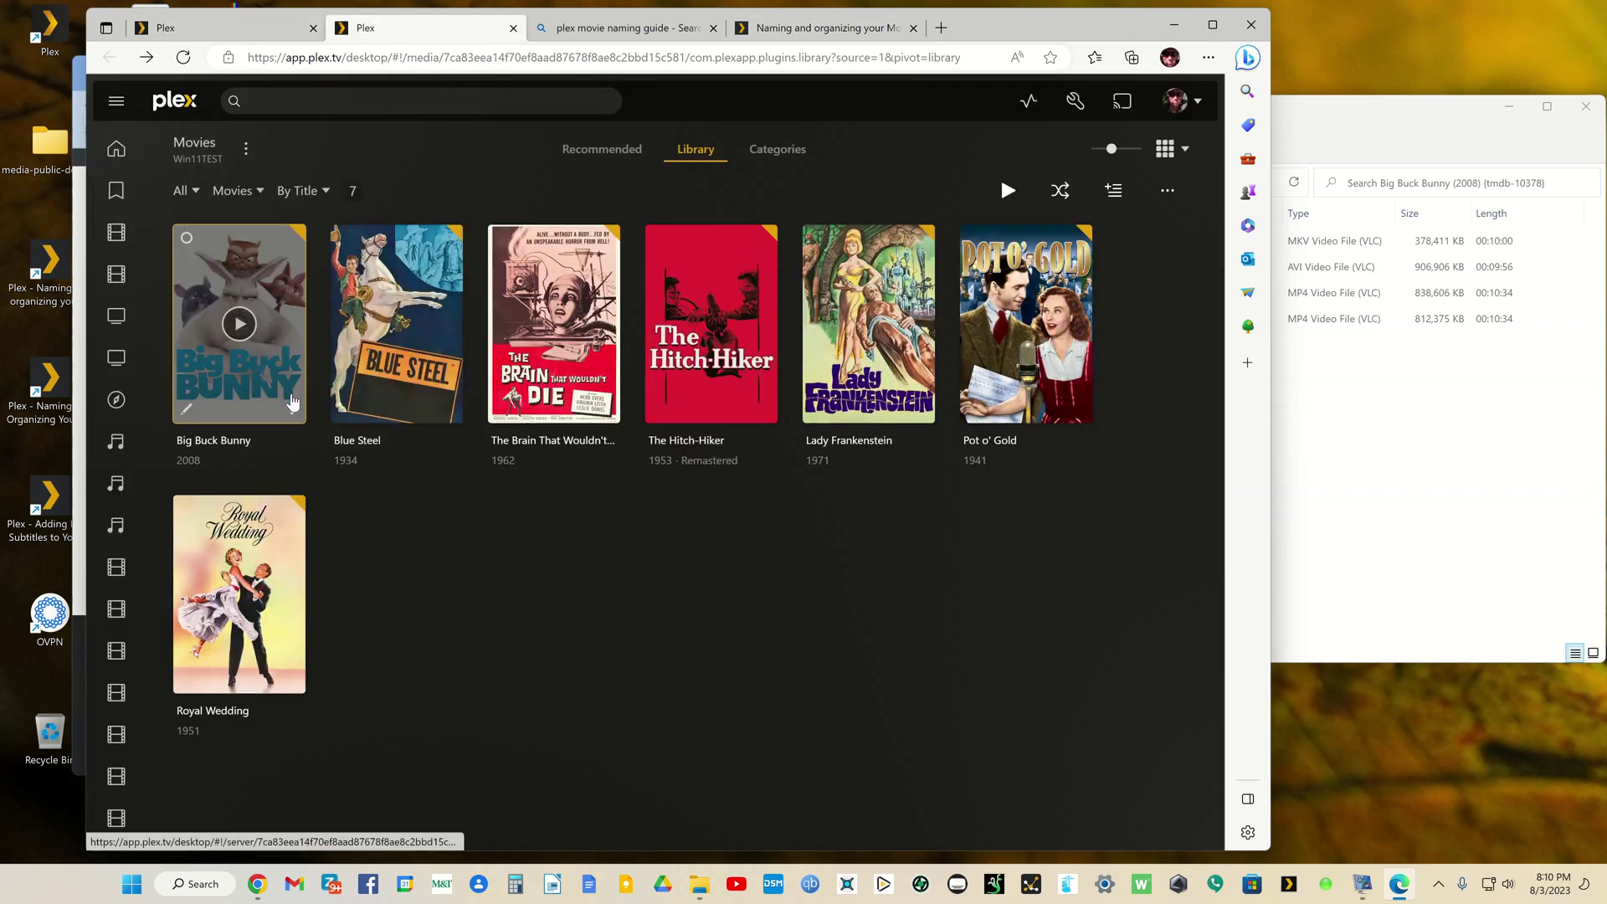
left_click(292, 410)
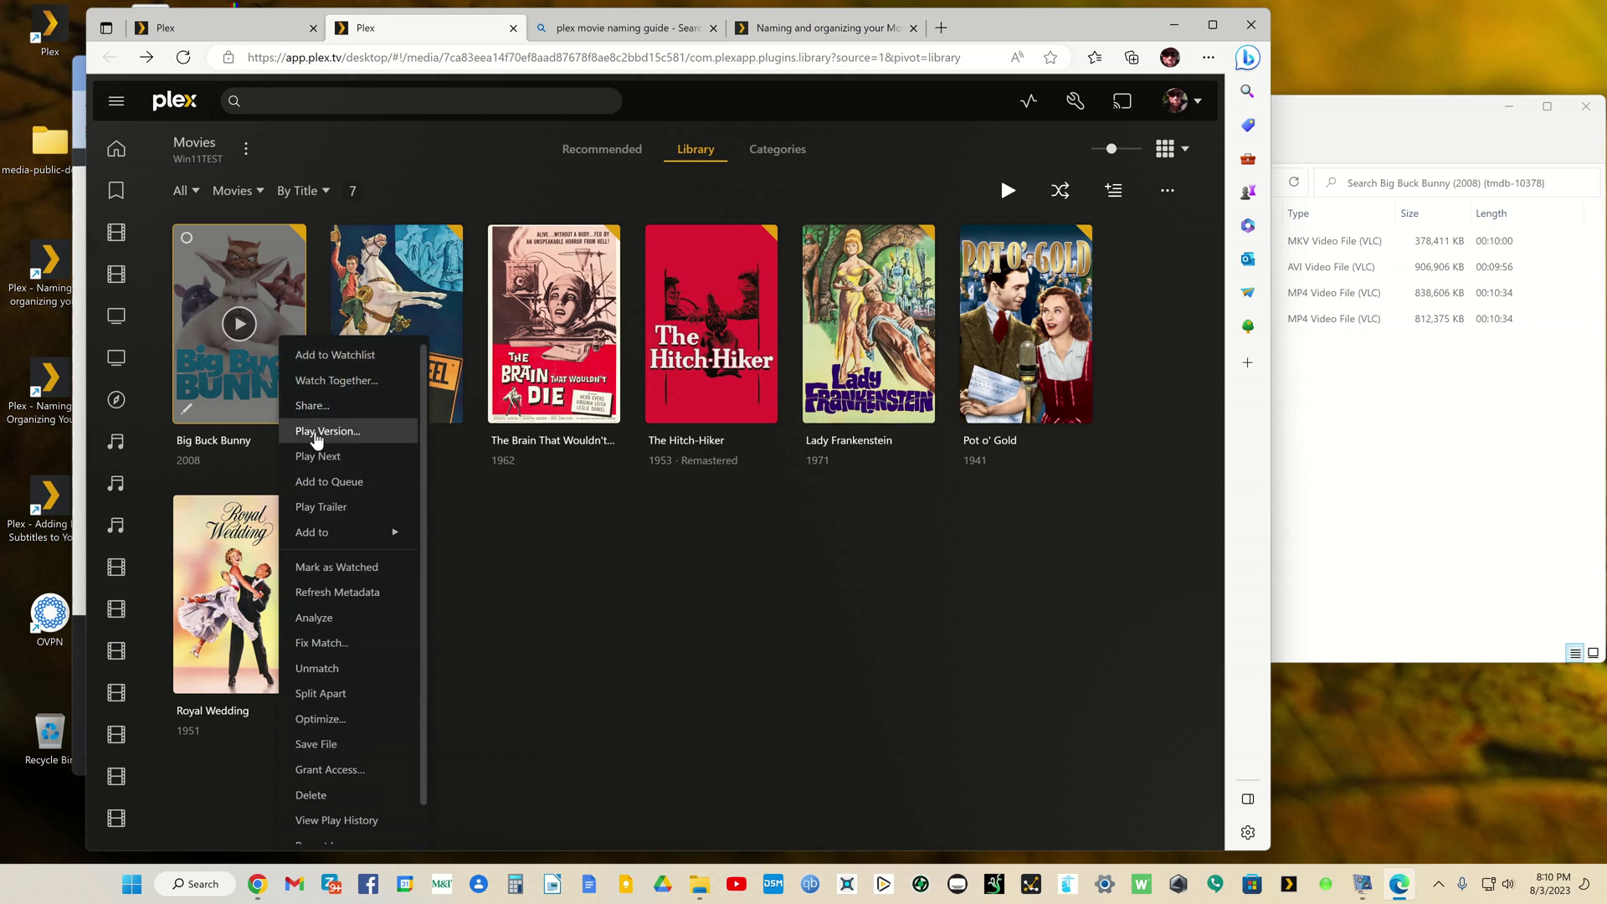
left_click(316, 434)
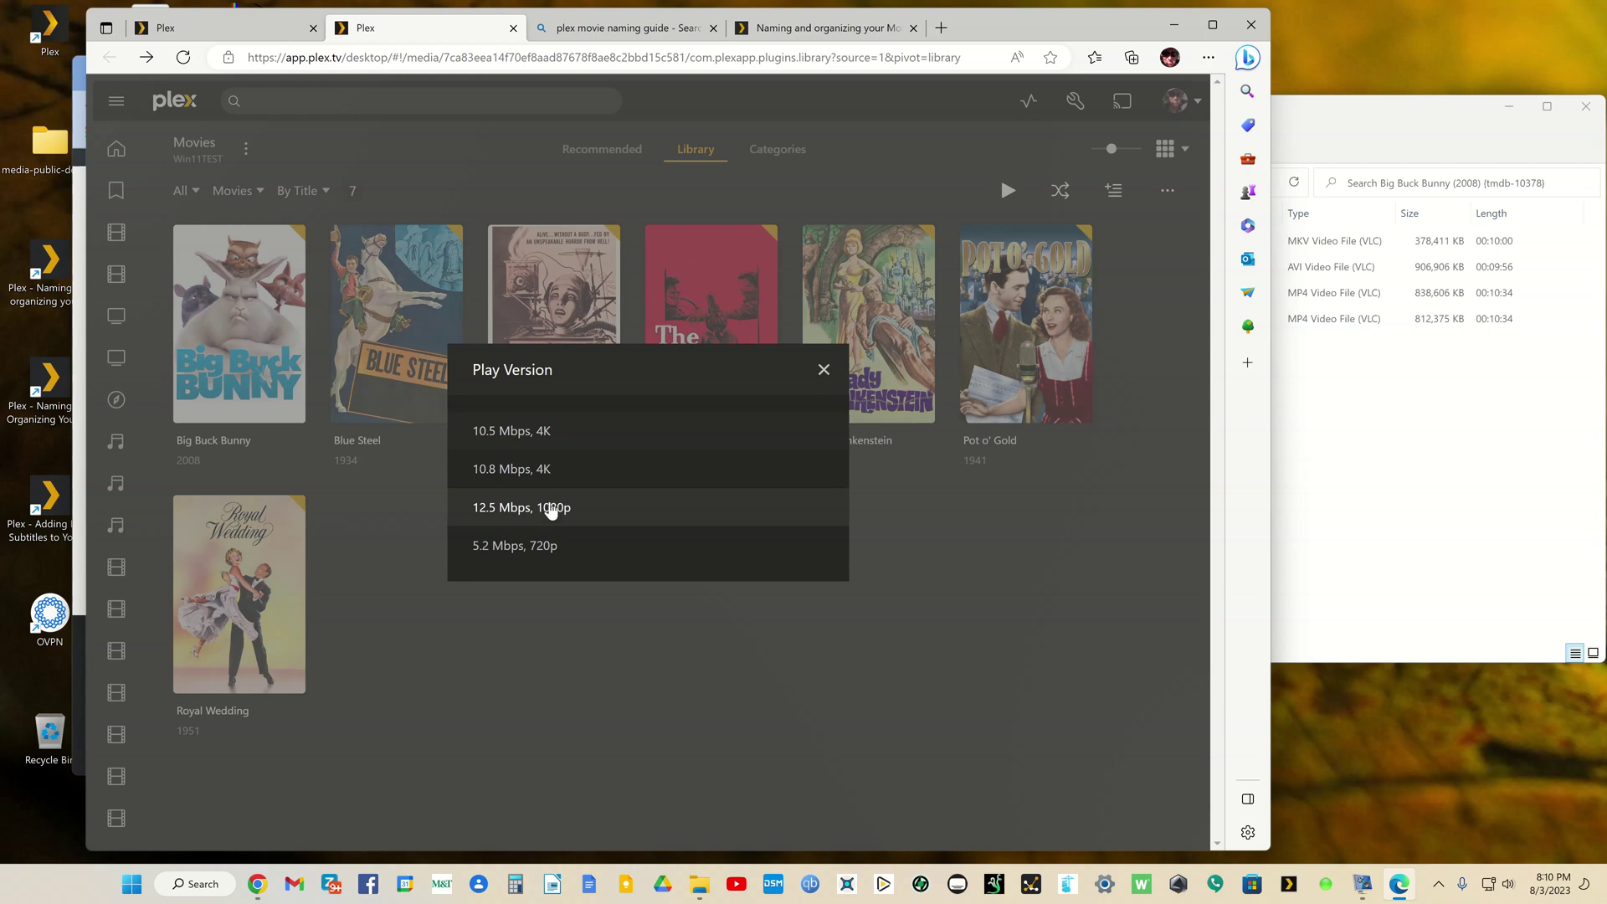
left_click(822, 370)
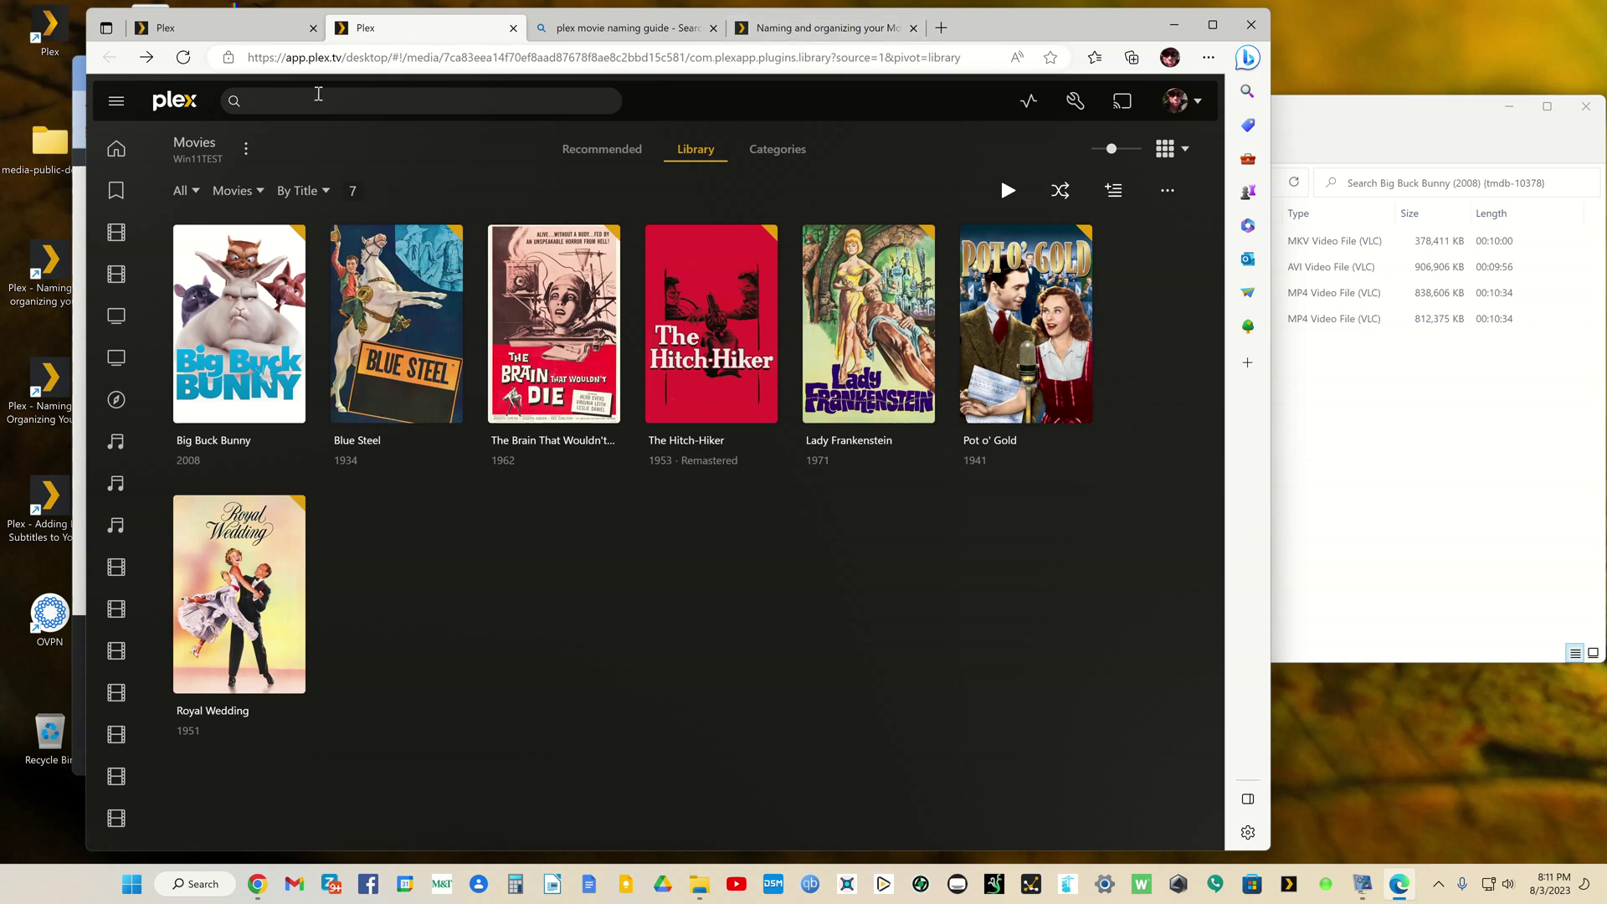
Step: Open the Movies Documentaries library in a new tab and unlock the owner profile with its PIN
left_click(210, 28)
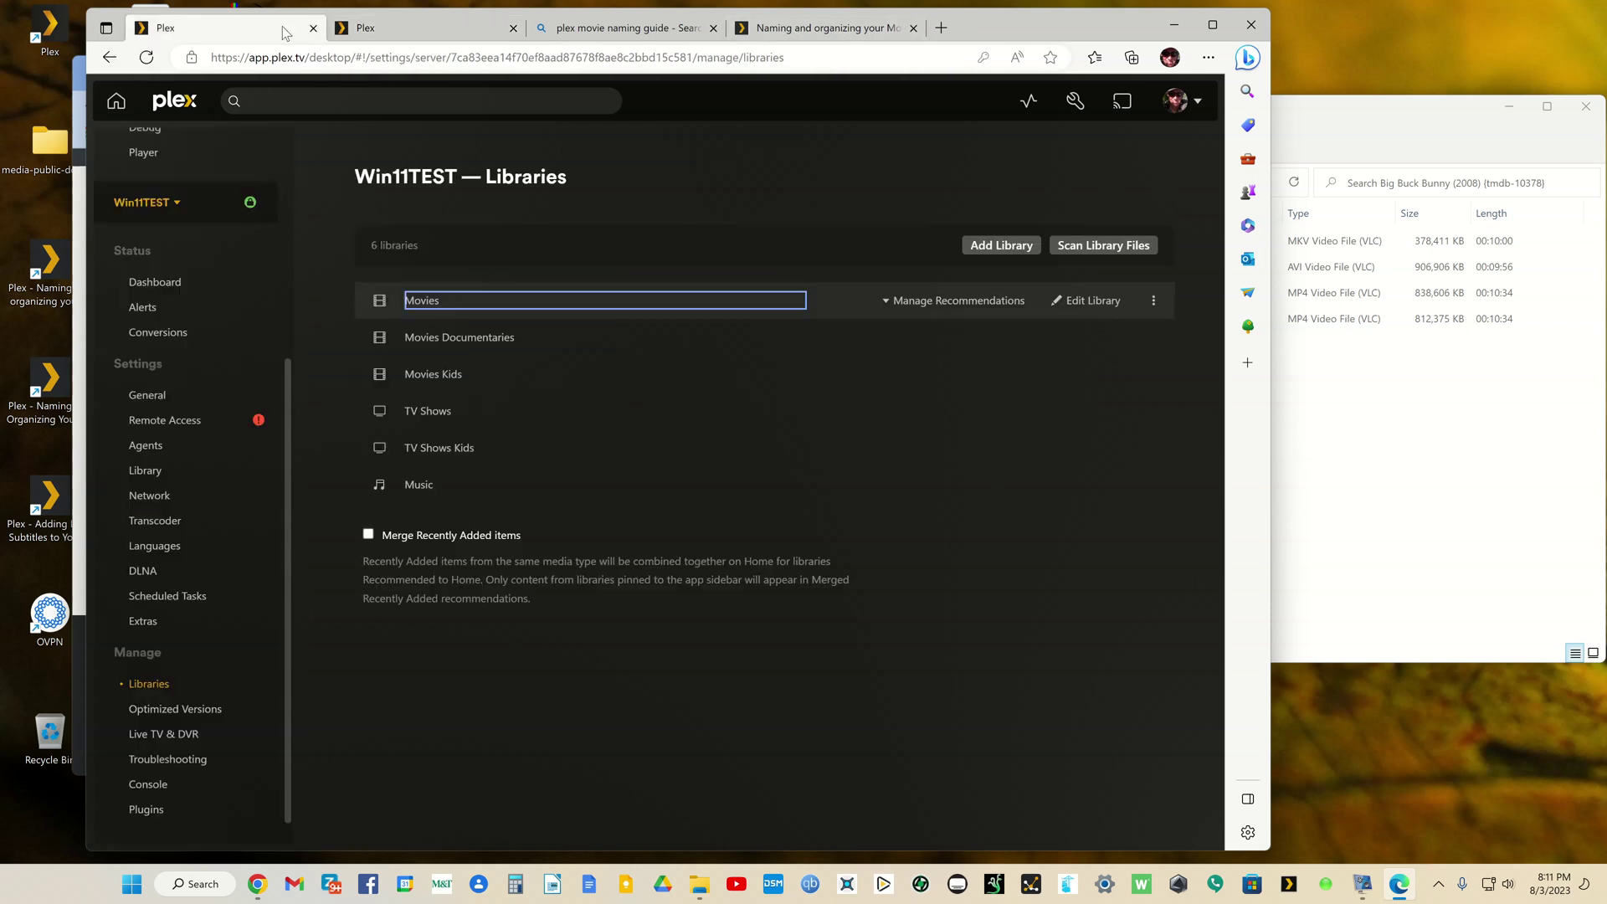
right_click(443, 337)
left_click(468, 351)
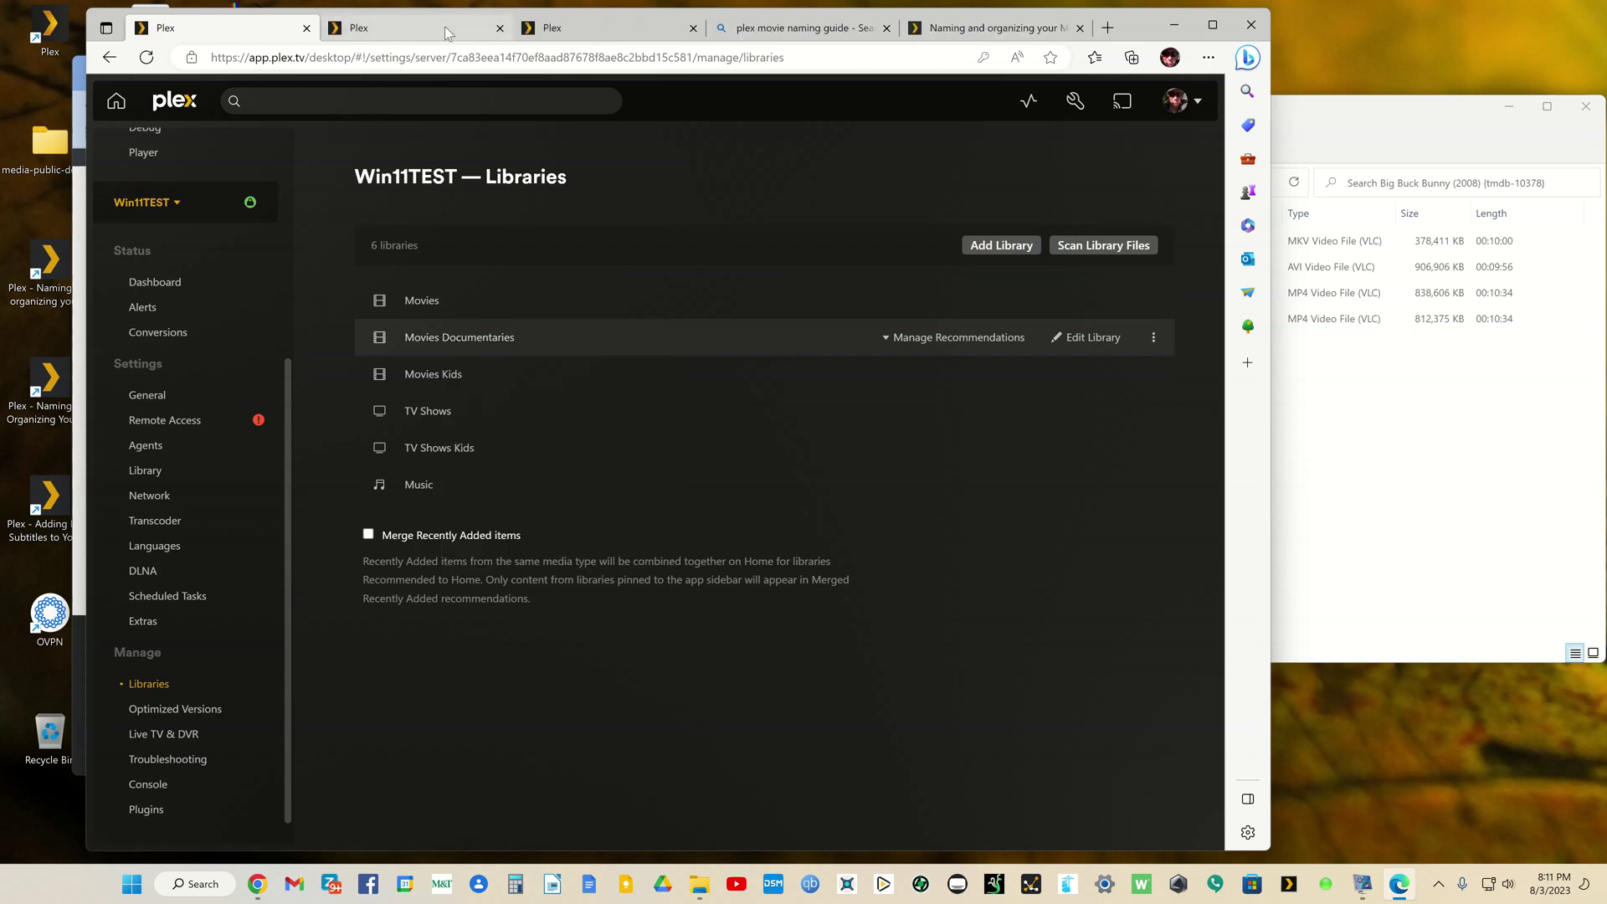
left_click(448, 32)
left_click(502, 266)
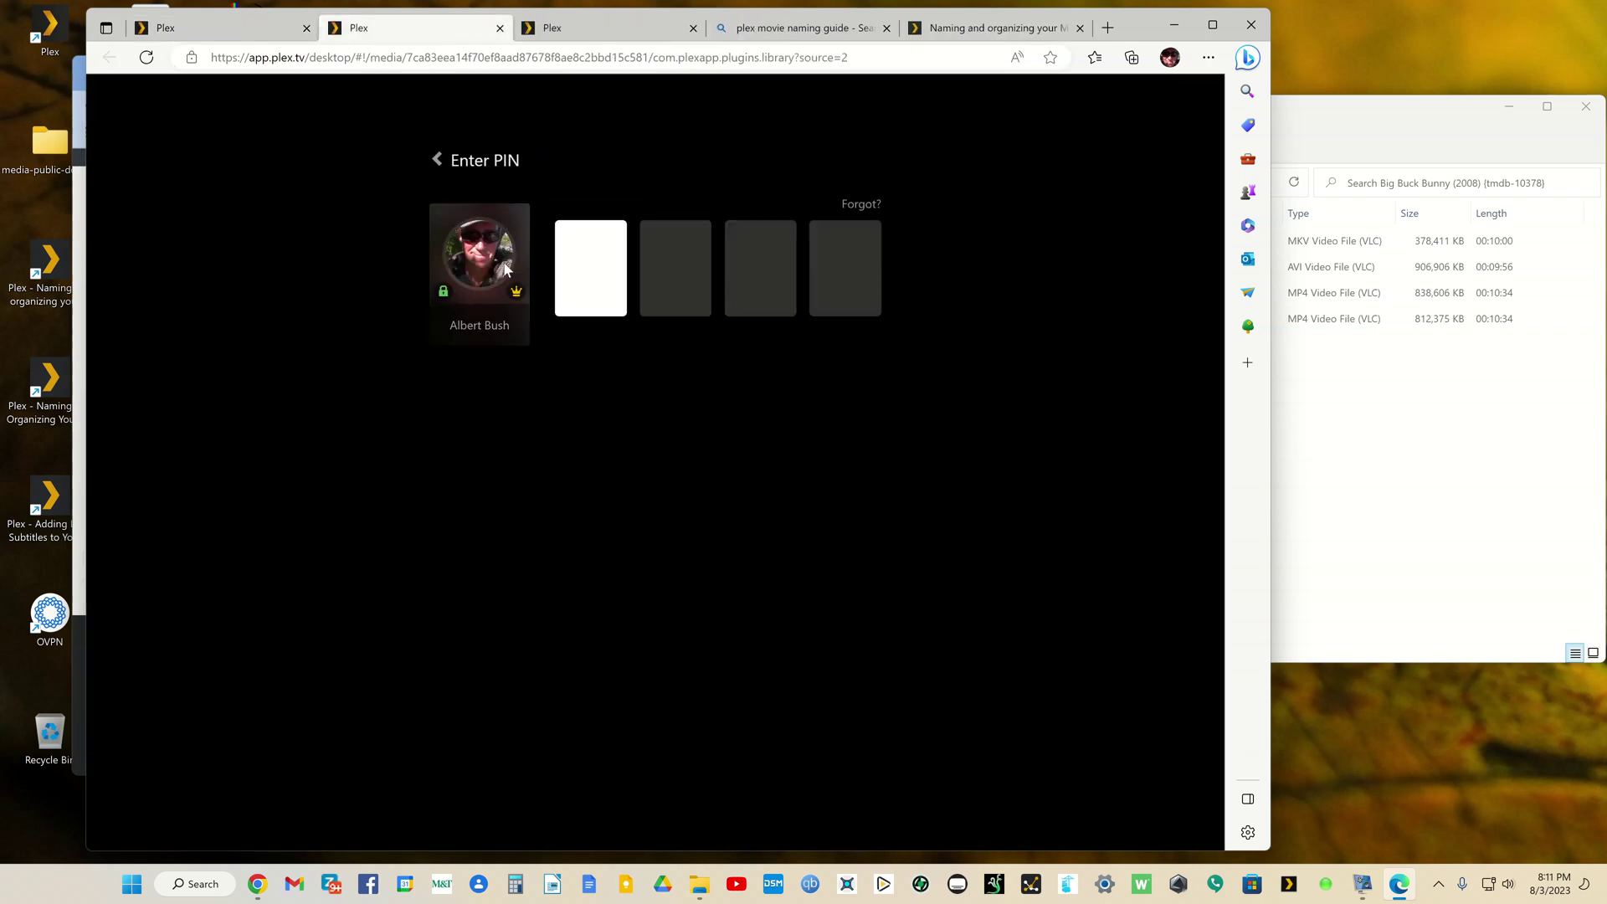
type("1234")
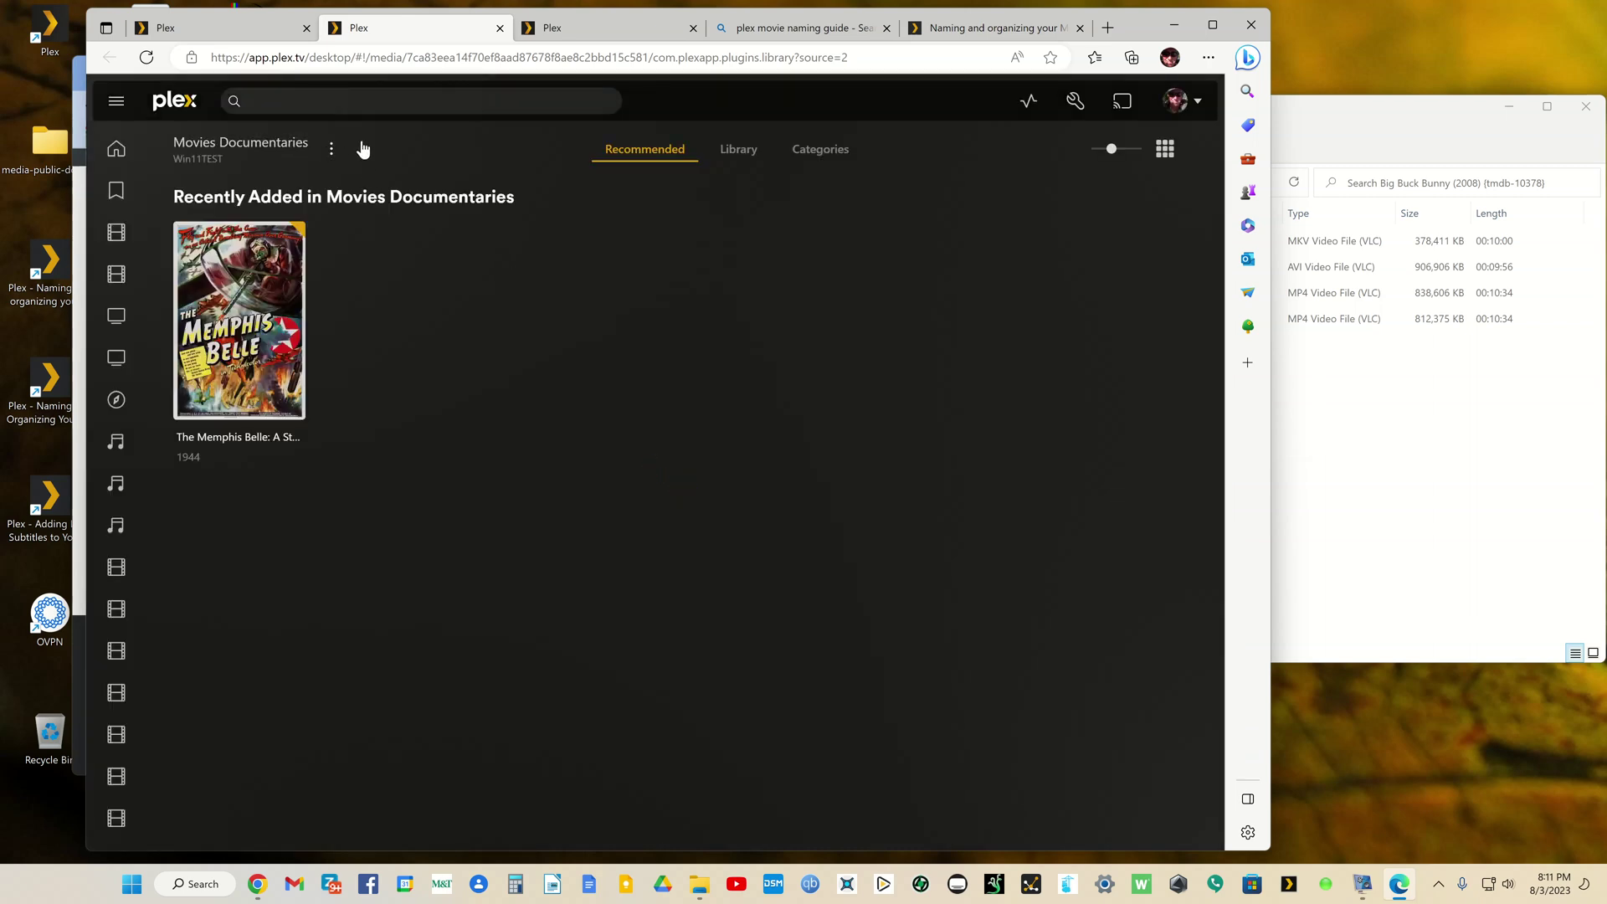
Step: Open the server's General settings
left_click(1076, 100)
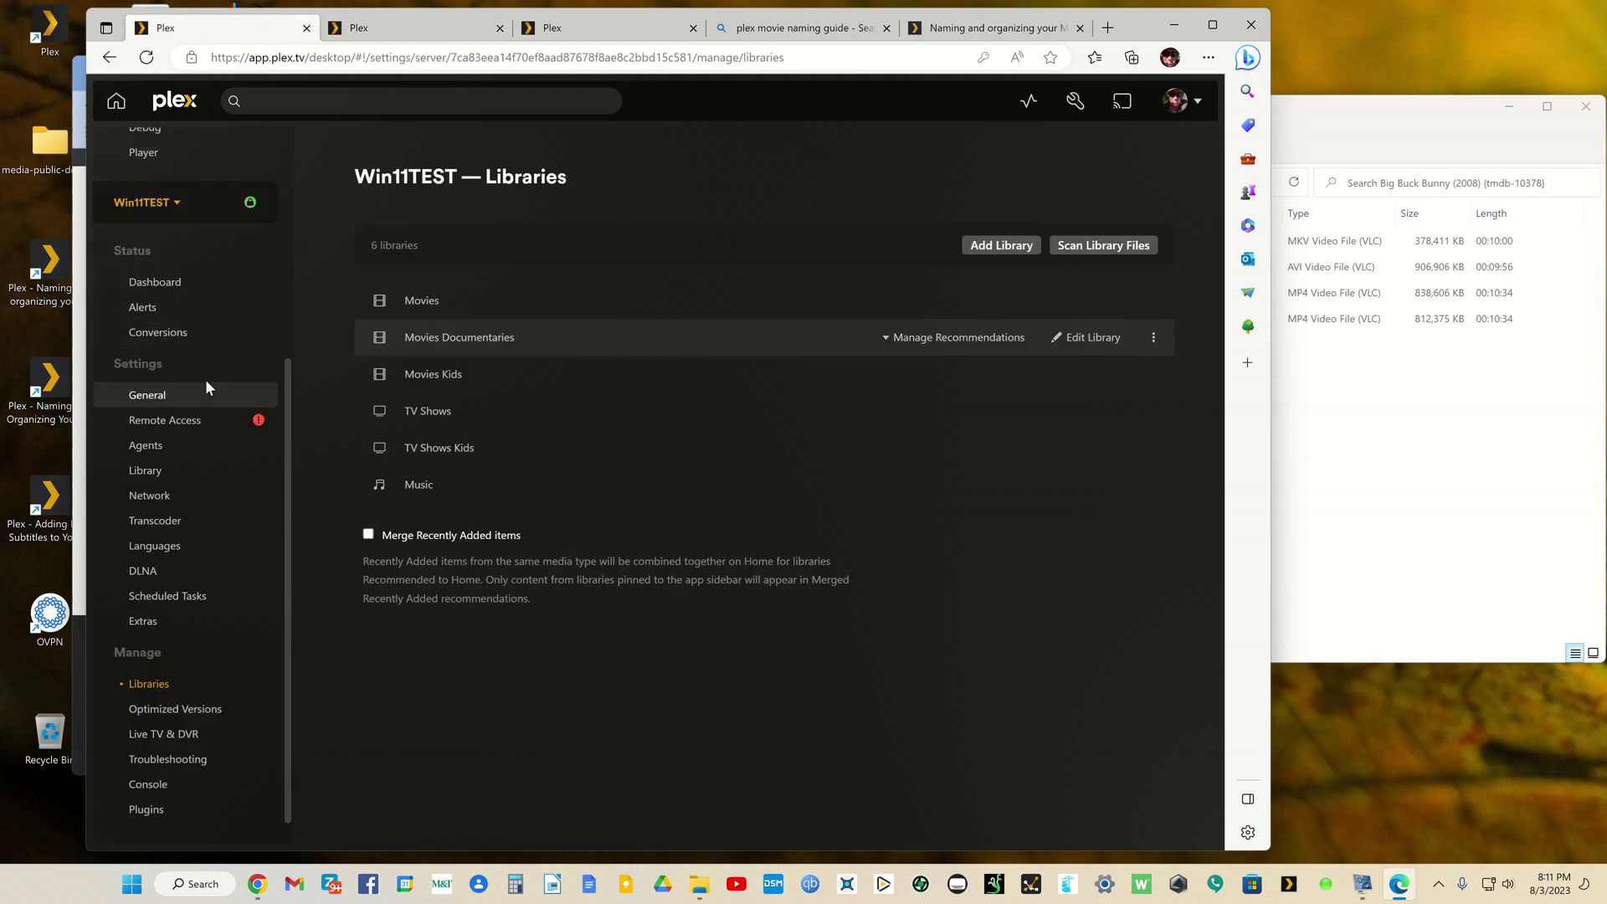
scroll(204, 371, "up", 3)
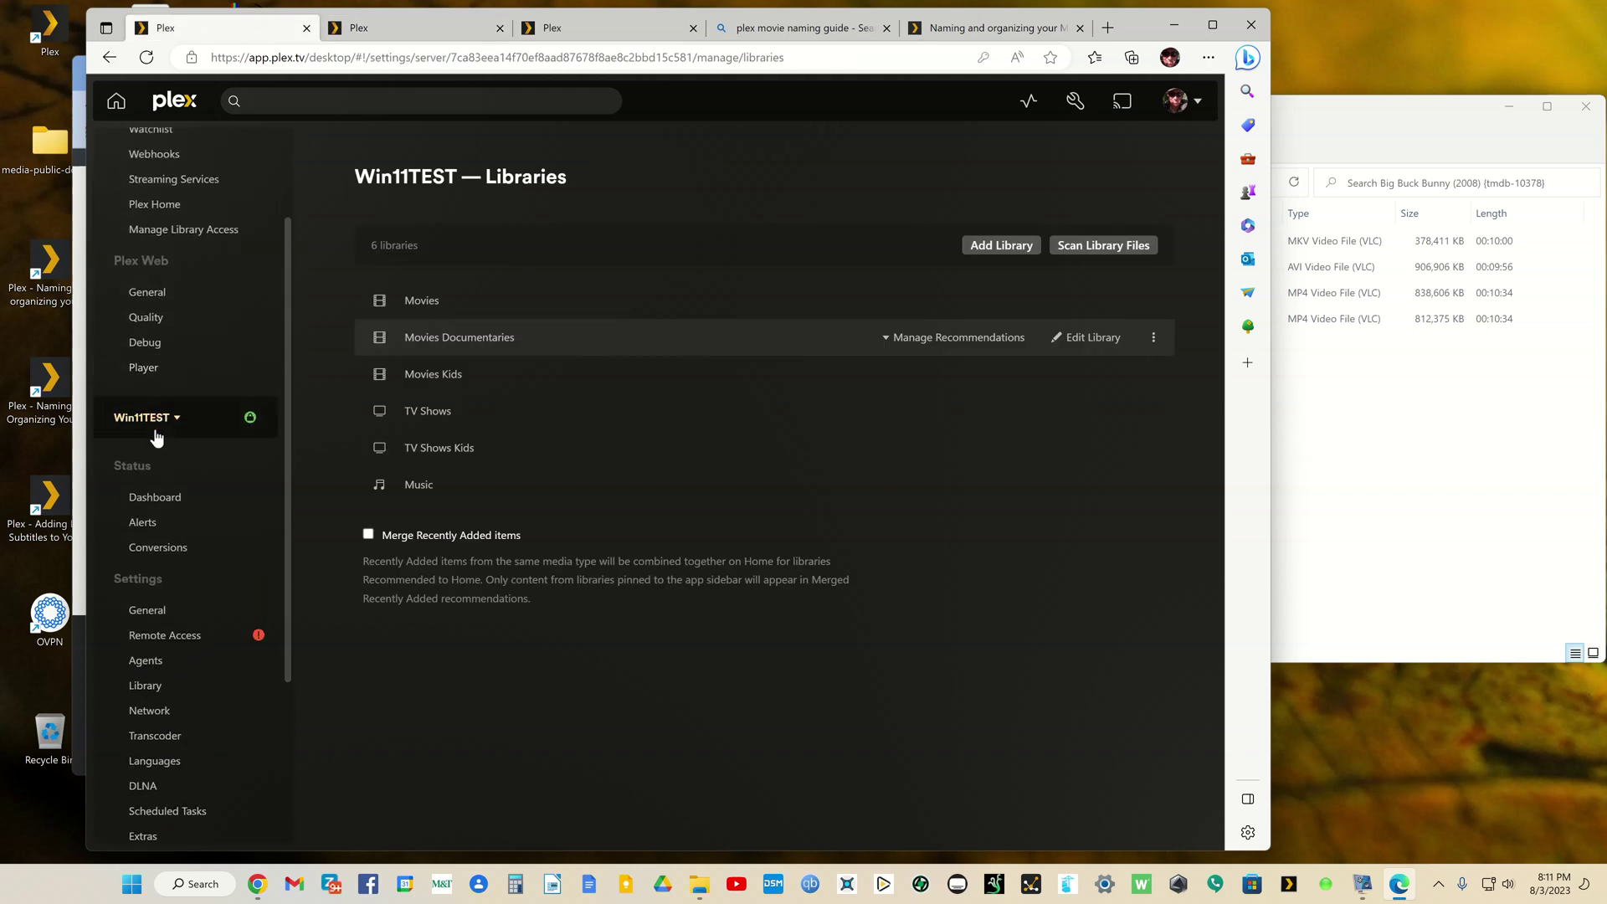
left_click(146, 610)
scroll(427, 596, "down", 2)
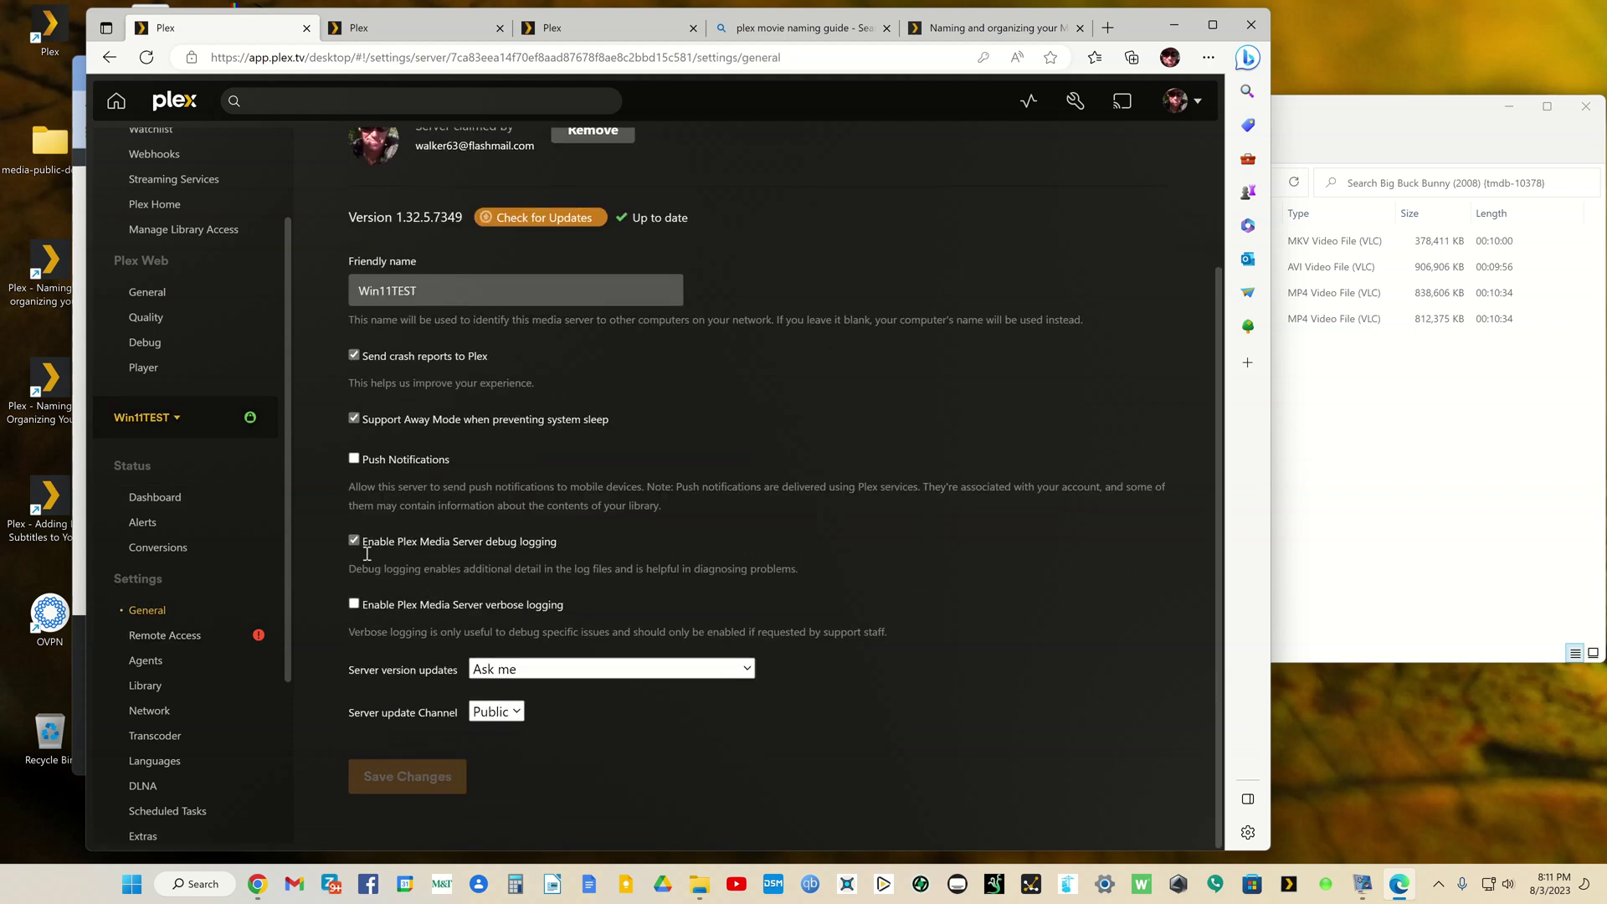
scroll(362, 511, "up", 2)
scroll(145, 367, "up", 2)
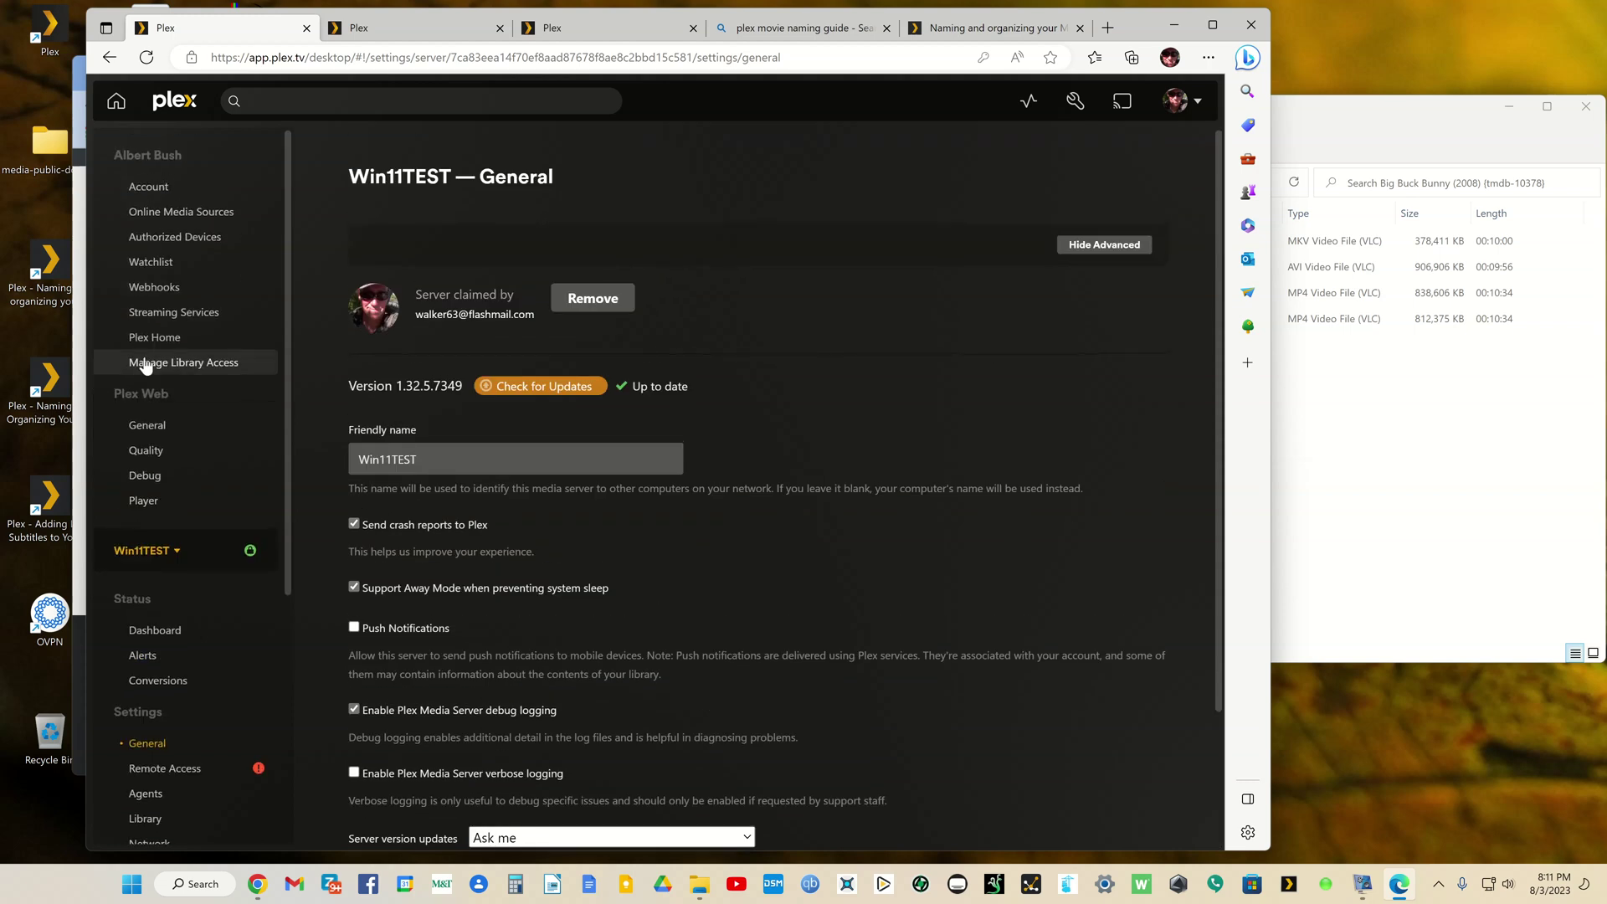
Step: Enable Plex Web's Automatically Sign In and save, then return to the Libraries settings
left_click(140, 427)
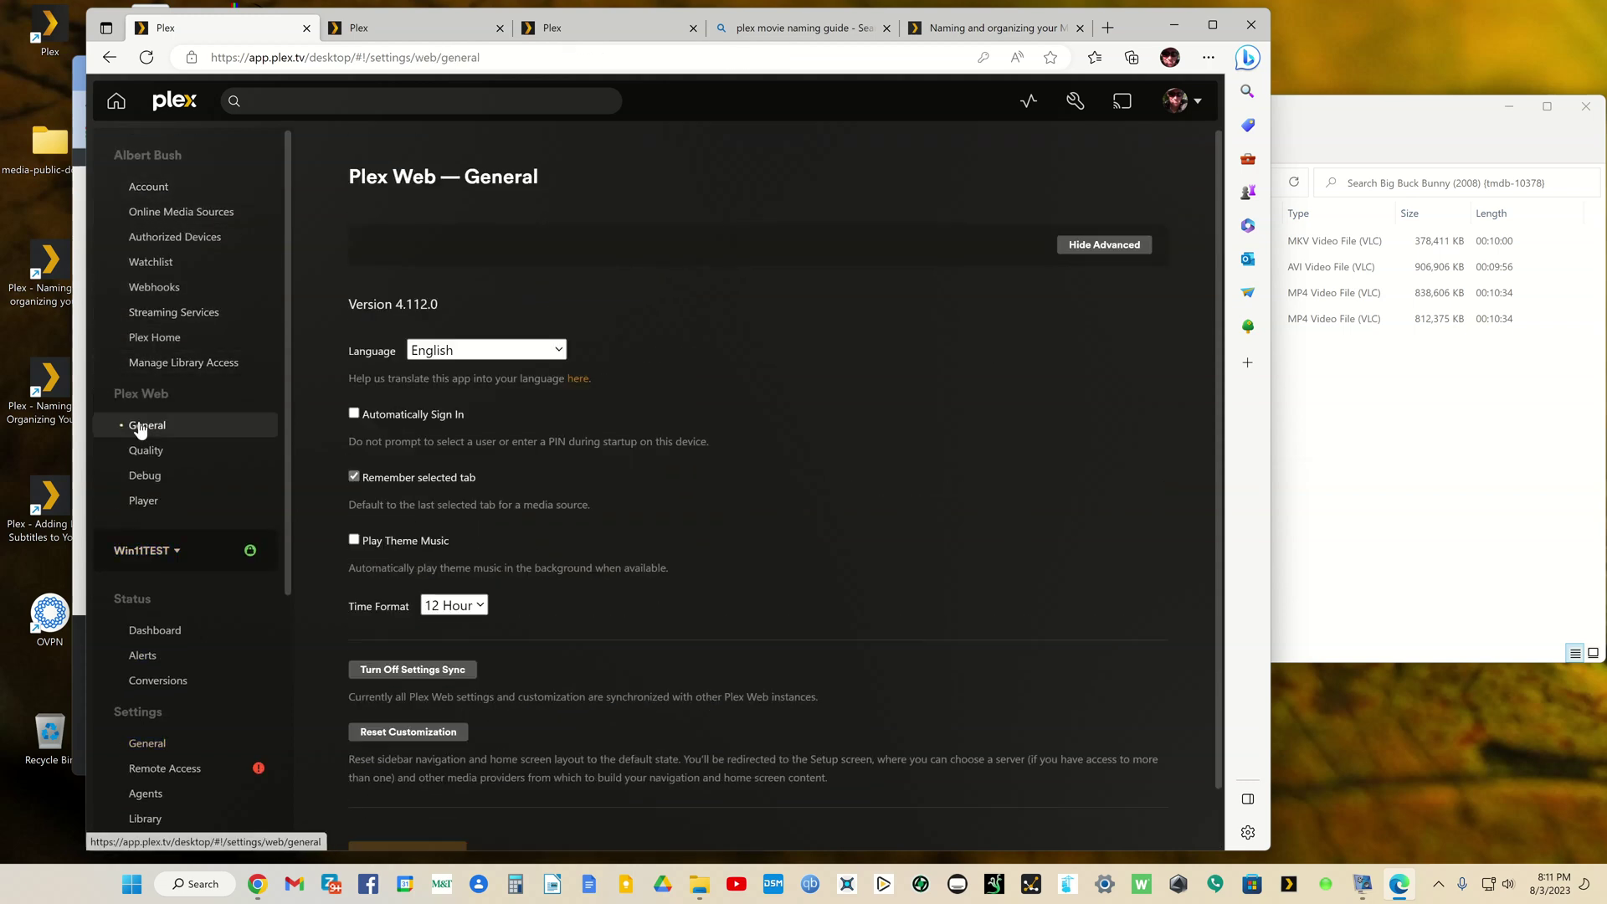
left_click(354, 413)
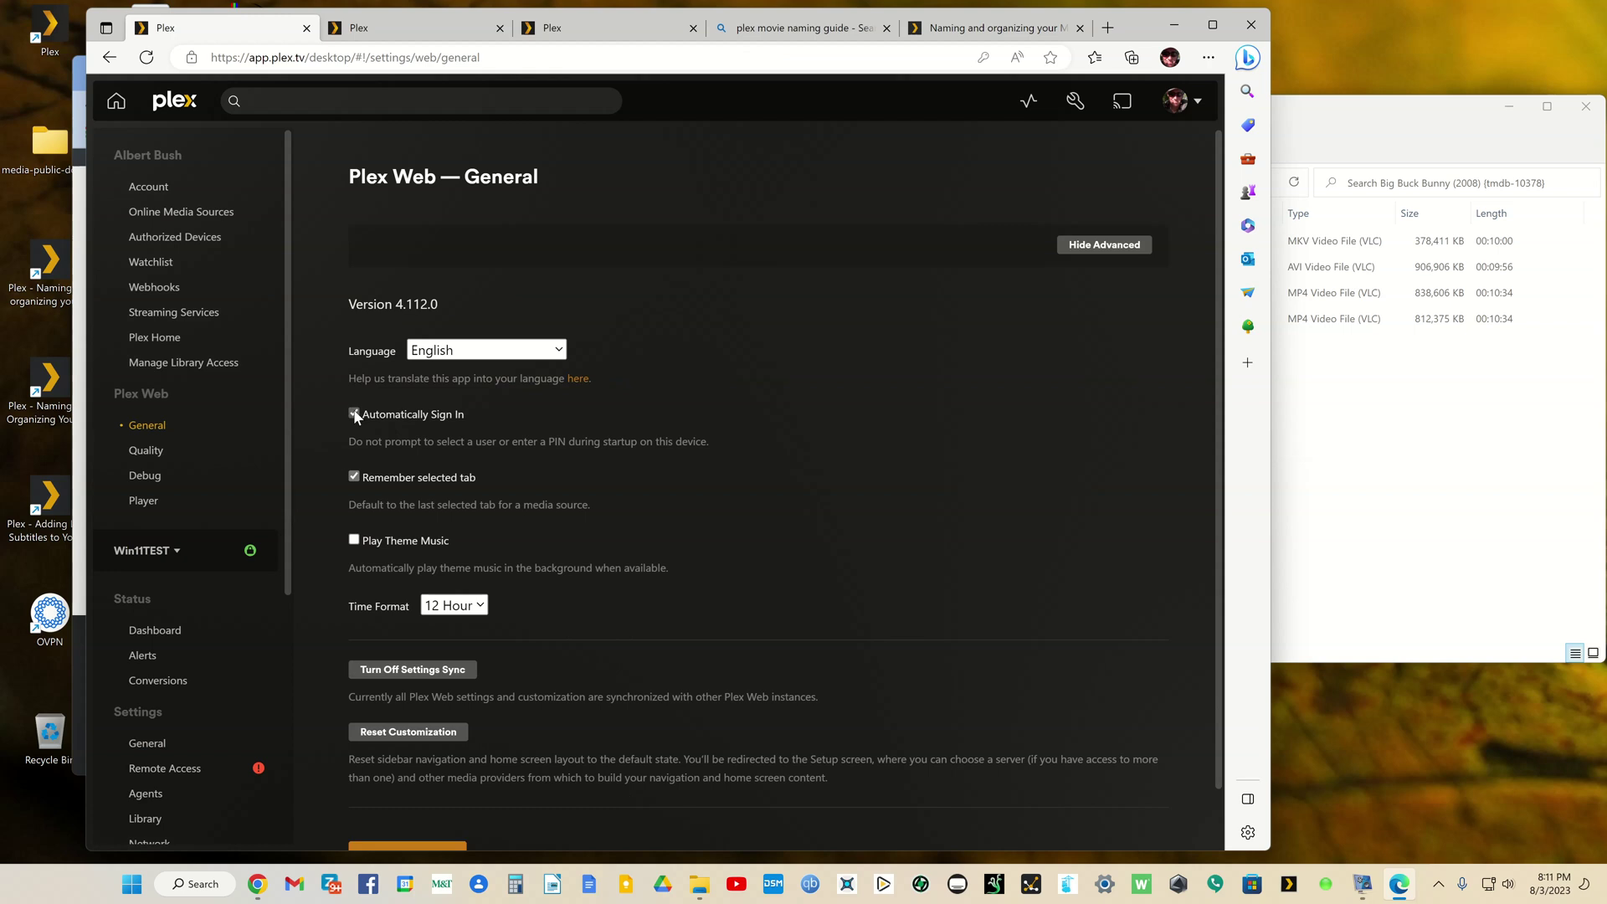
scroll(468, 586, "down", 1)
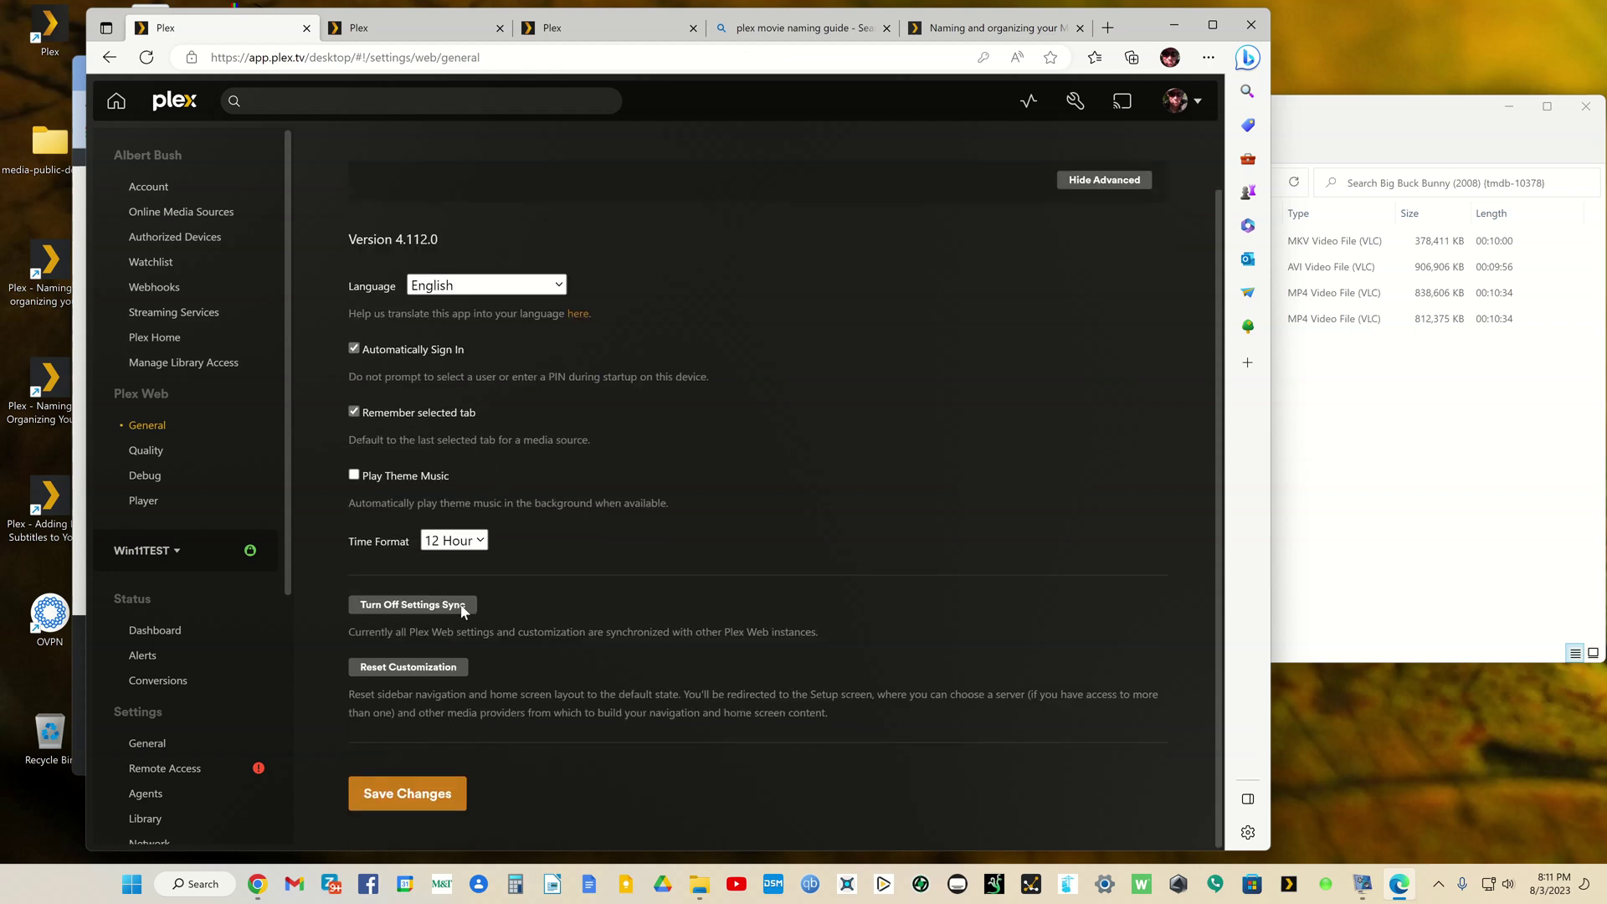
left_click(434, 791)
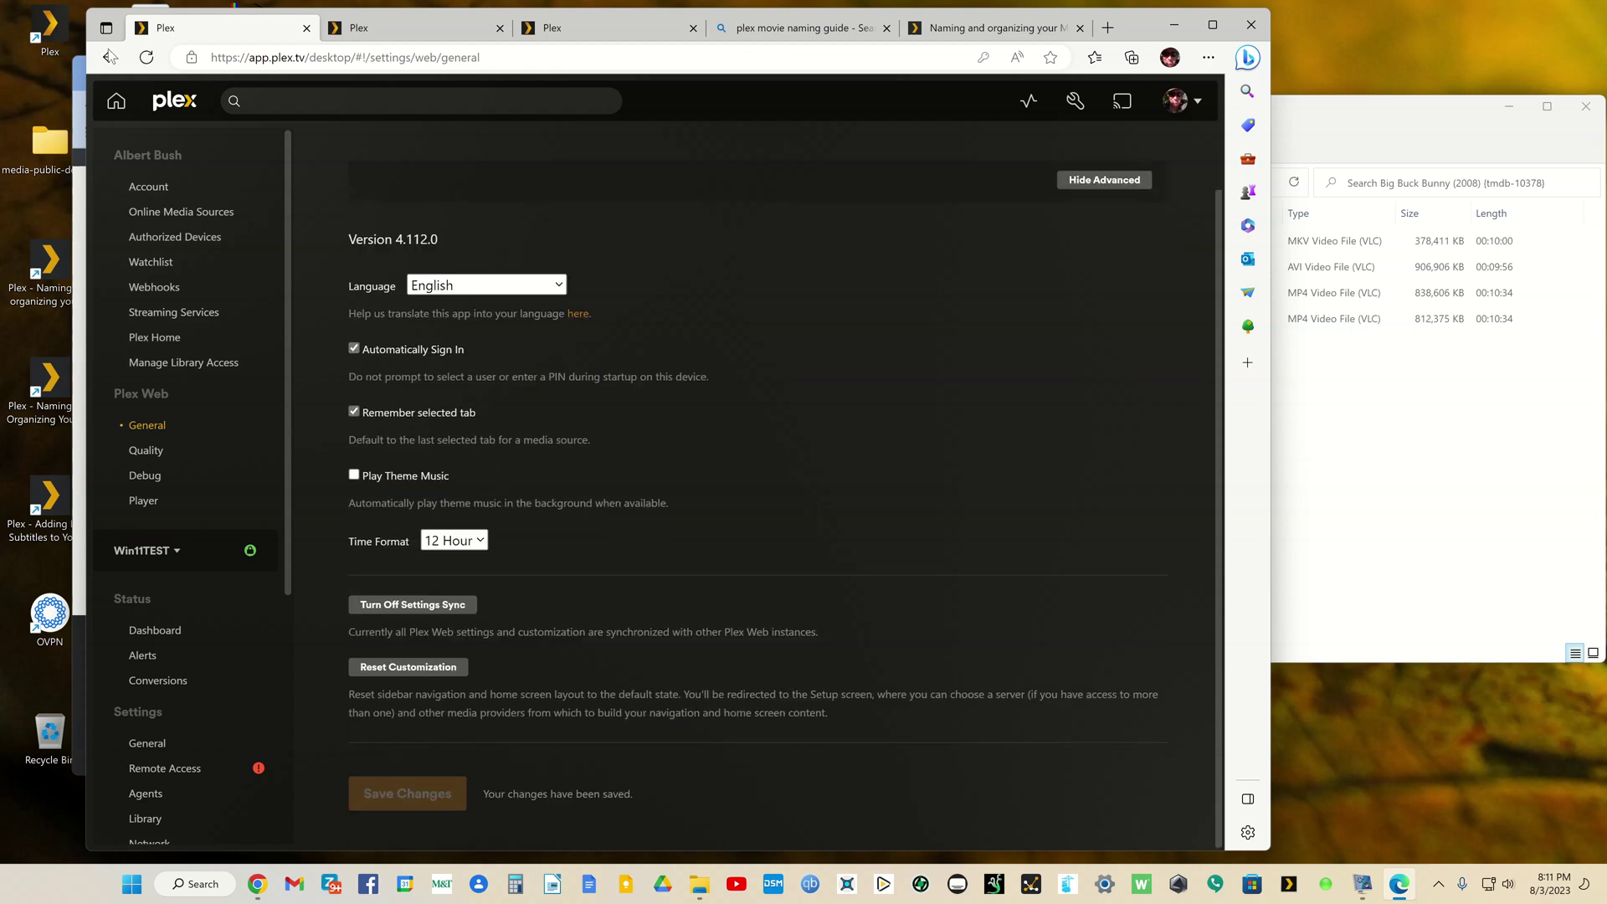
left_click(107, 58)
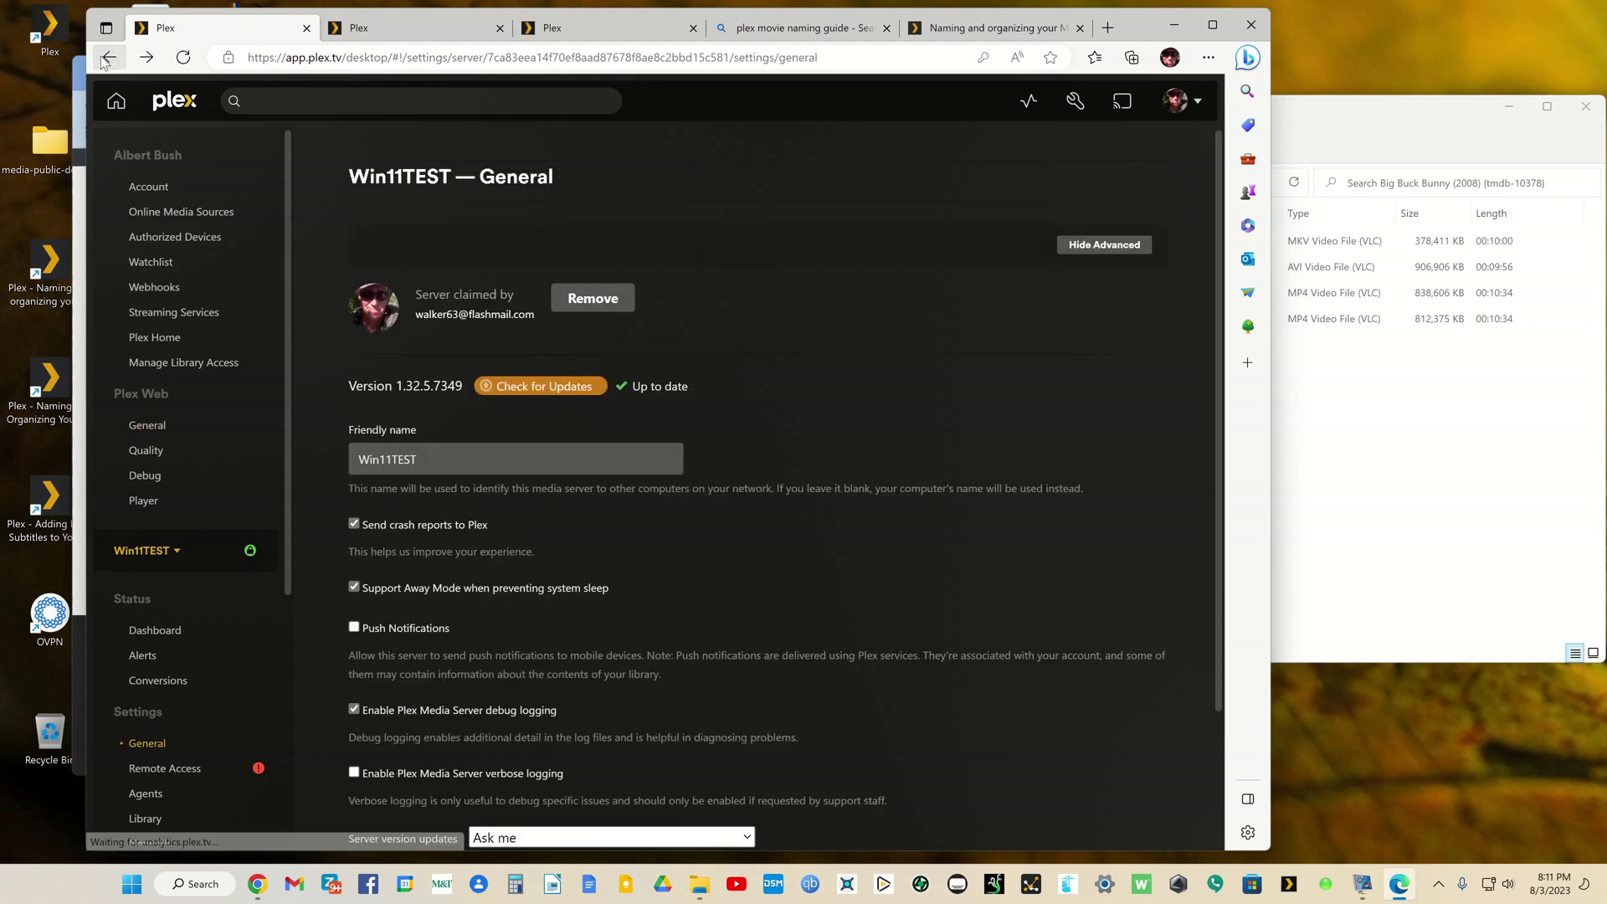
left_click(146, 57)
Step: Check The Memphis Belle's details in the Movies Documentaries library
left_click(415, 28)
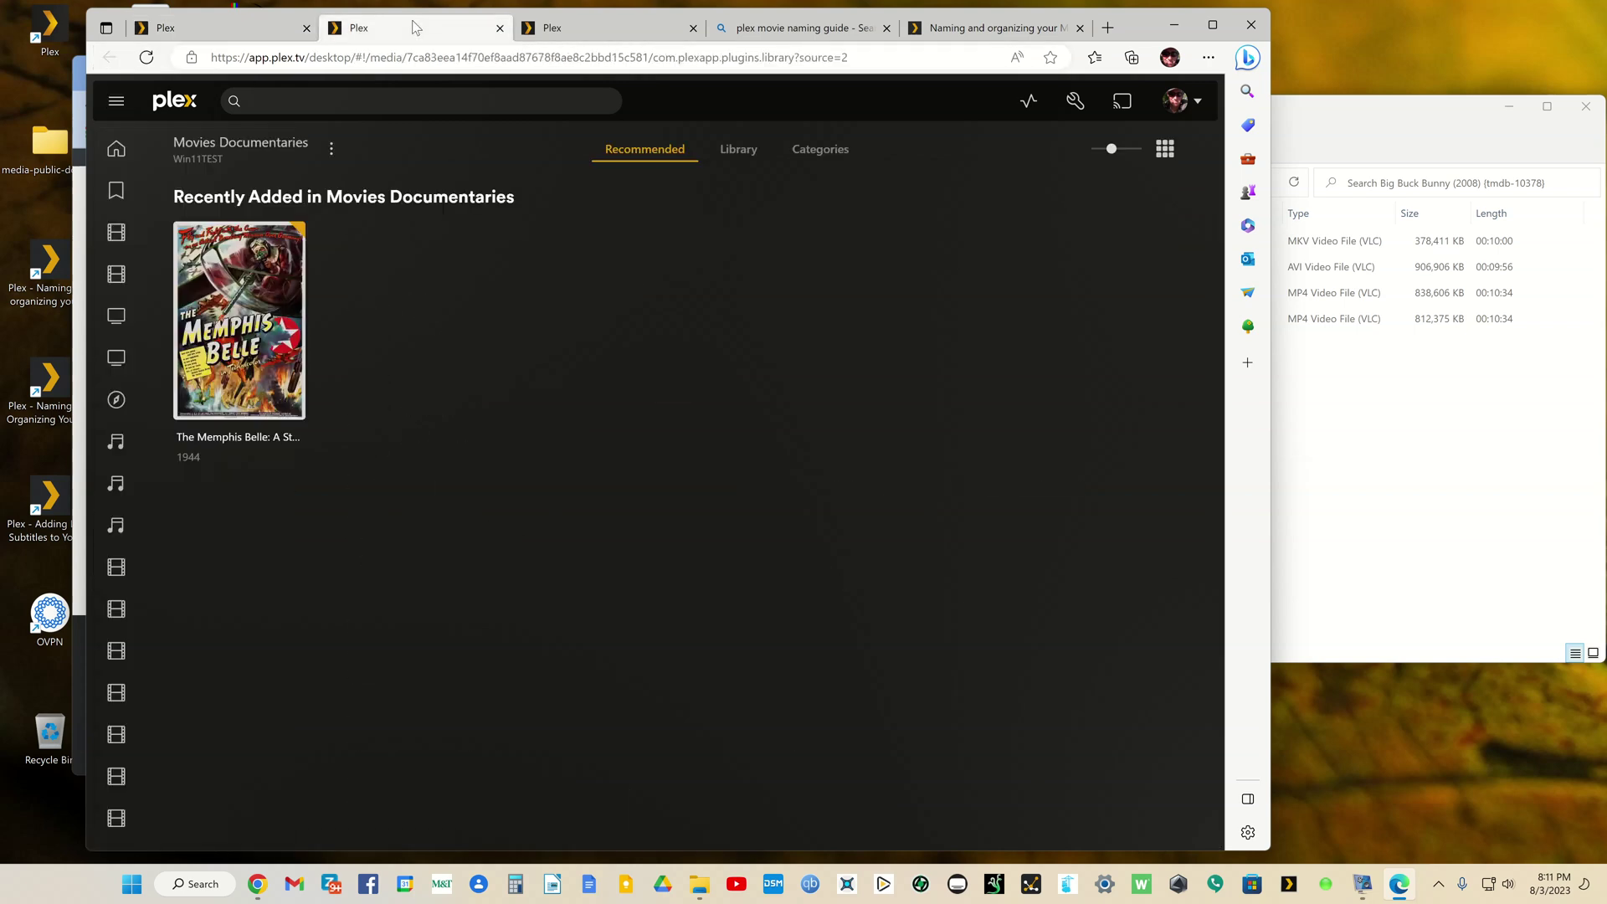
left_click(300, 321)
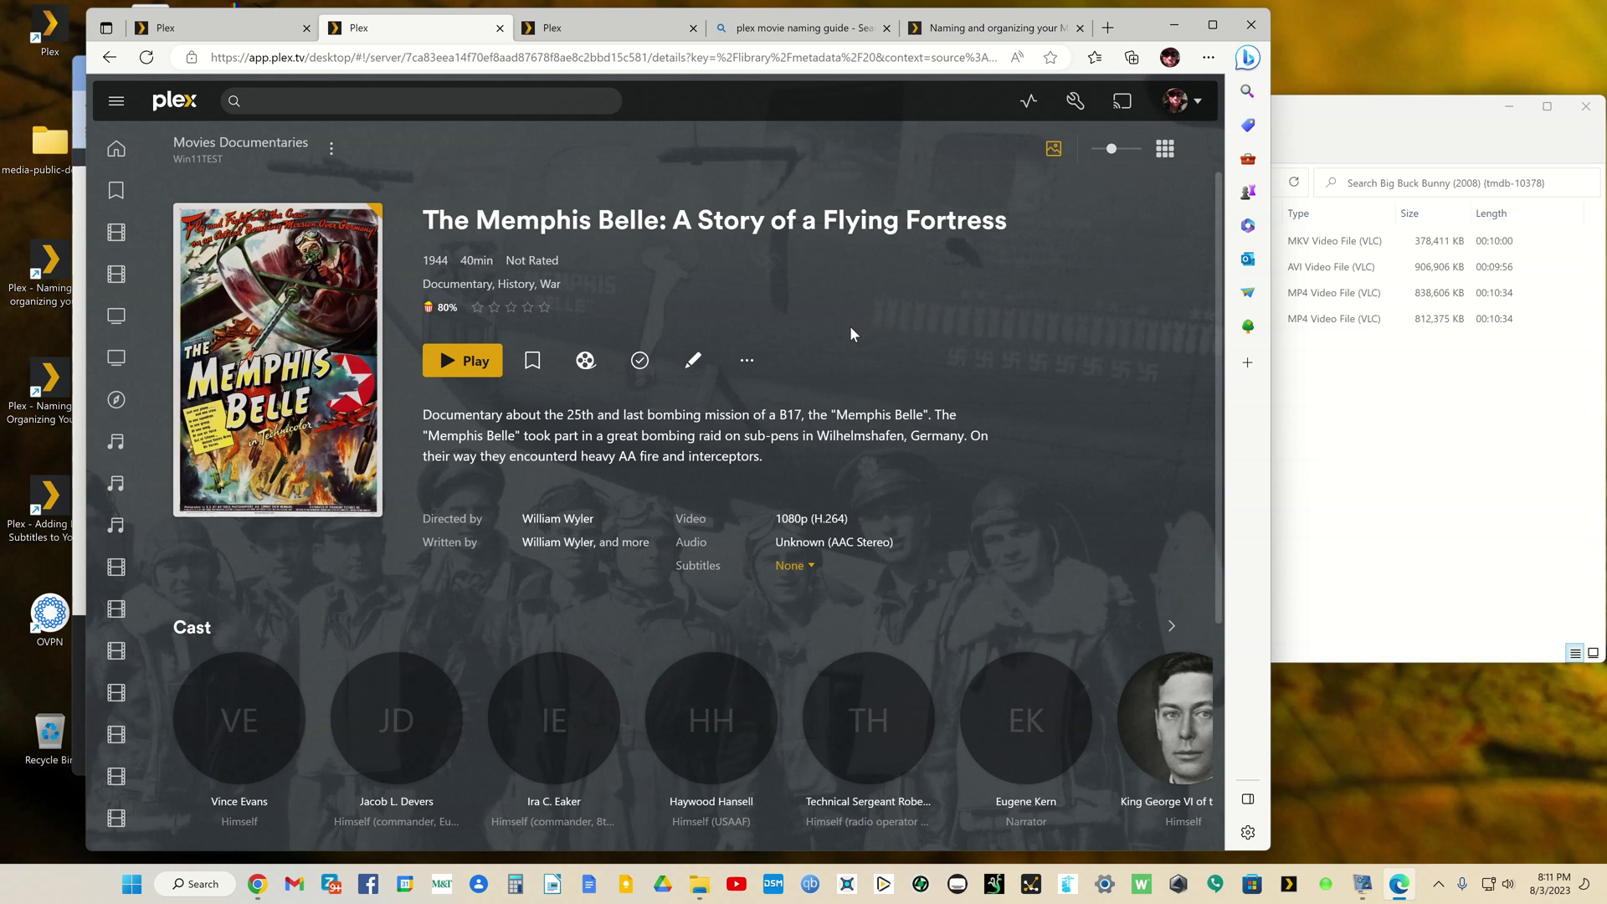
left_click(264, 30)
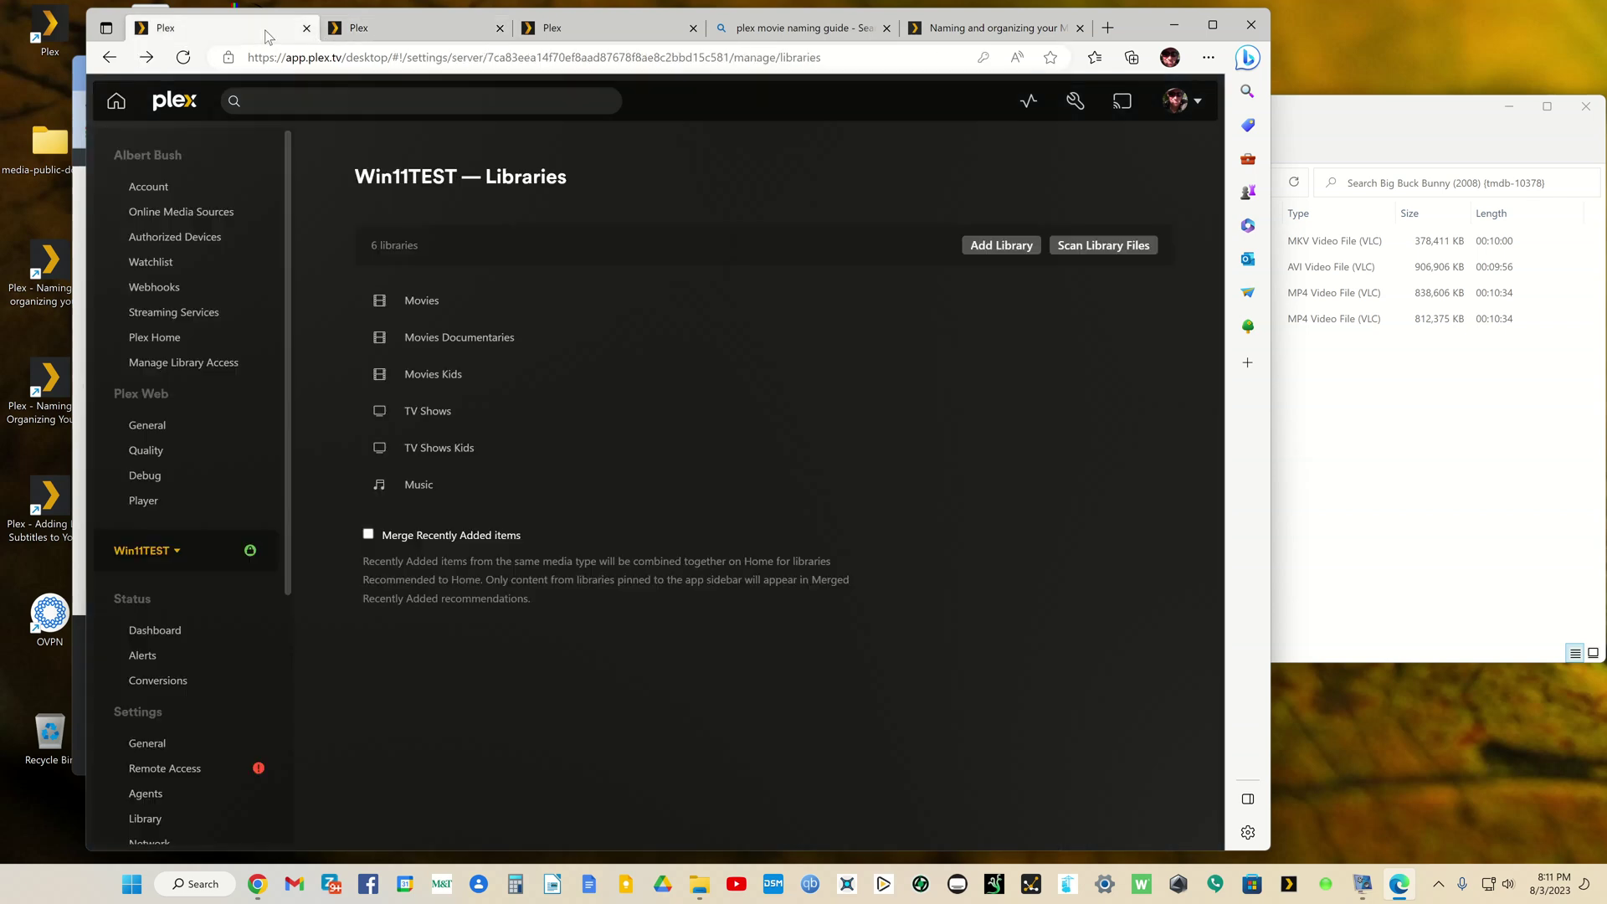
Step: Open Movies Kids in a new tab and show all 9 of its movies
right_click(423, 379)
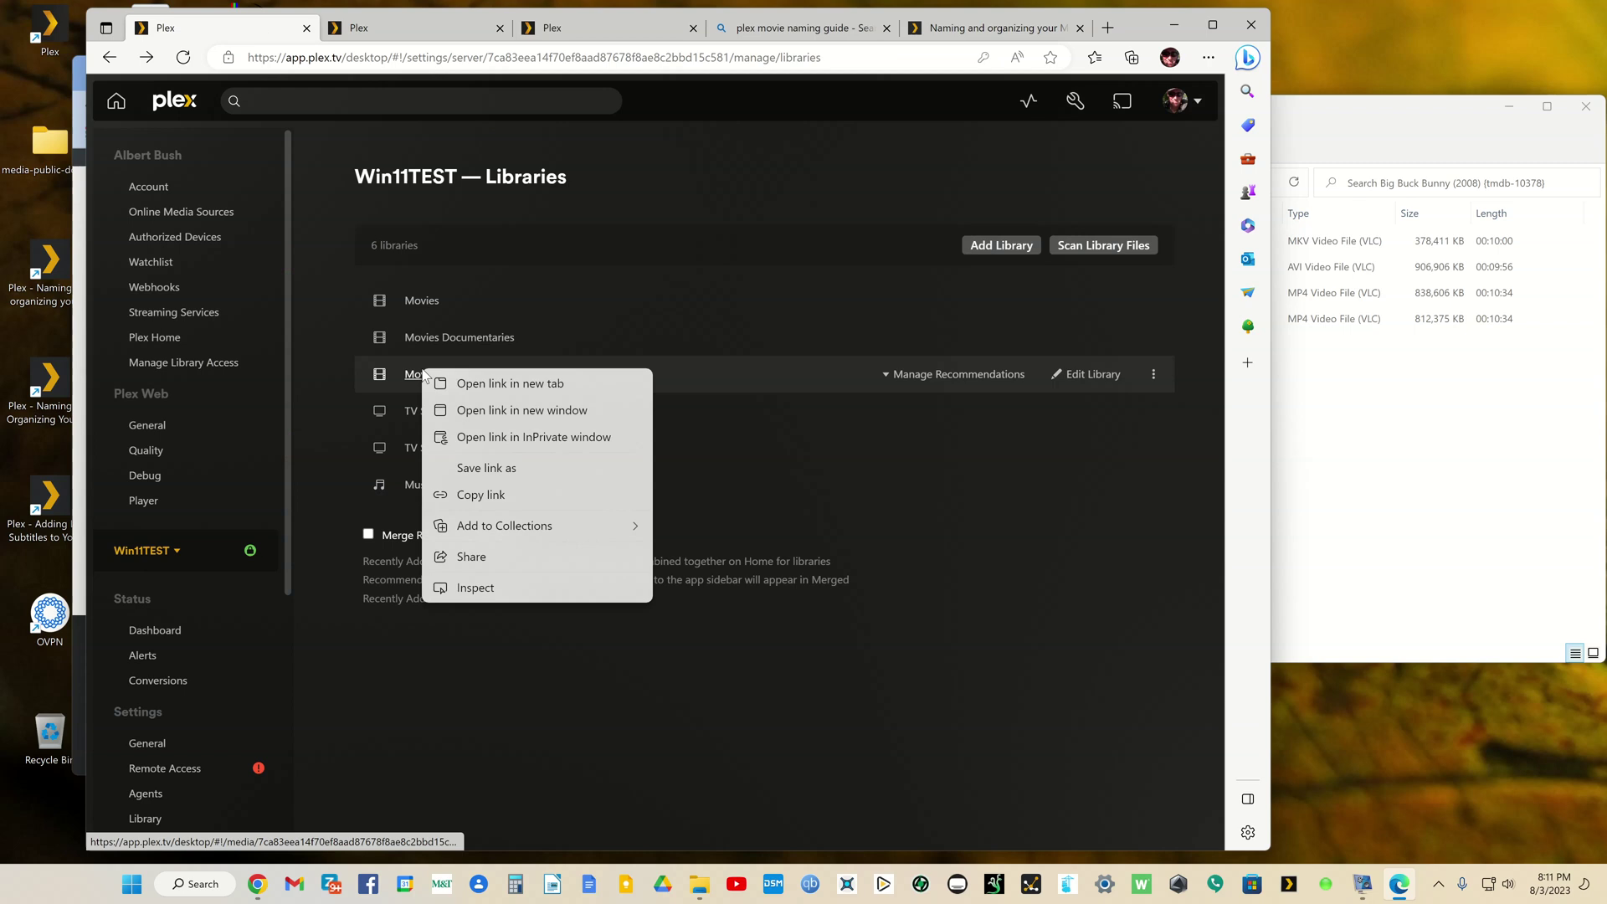
left_click(452, 387)
left_click(516, 32)
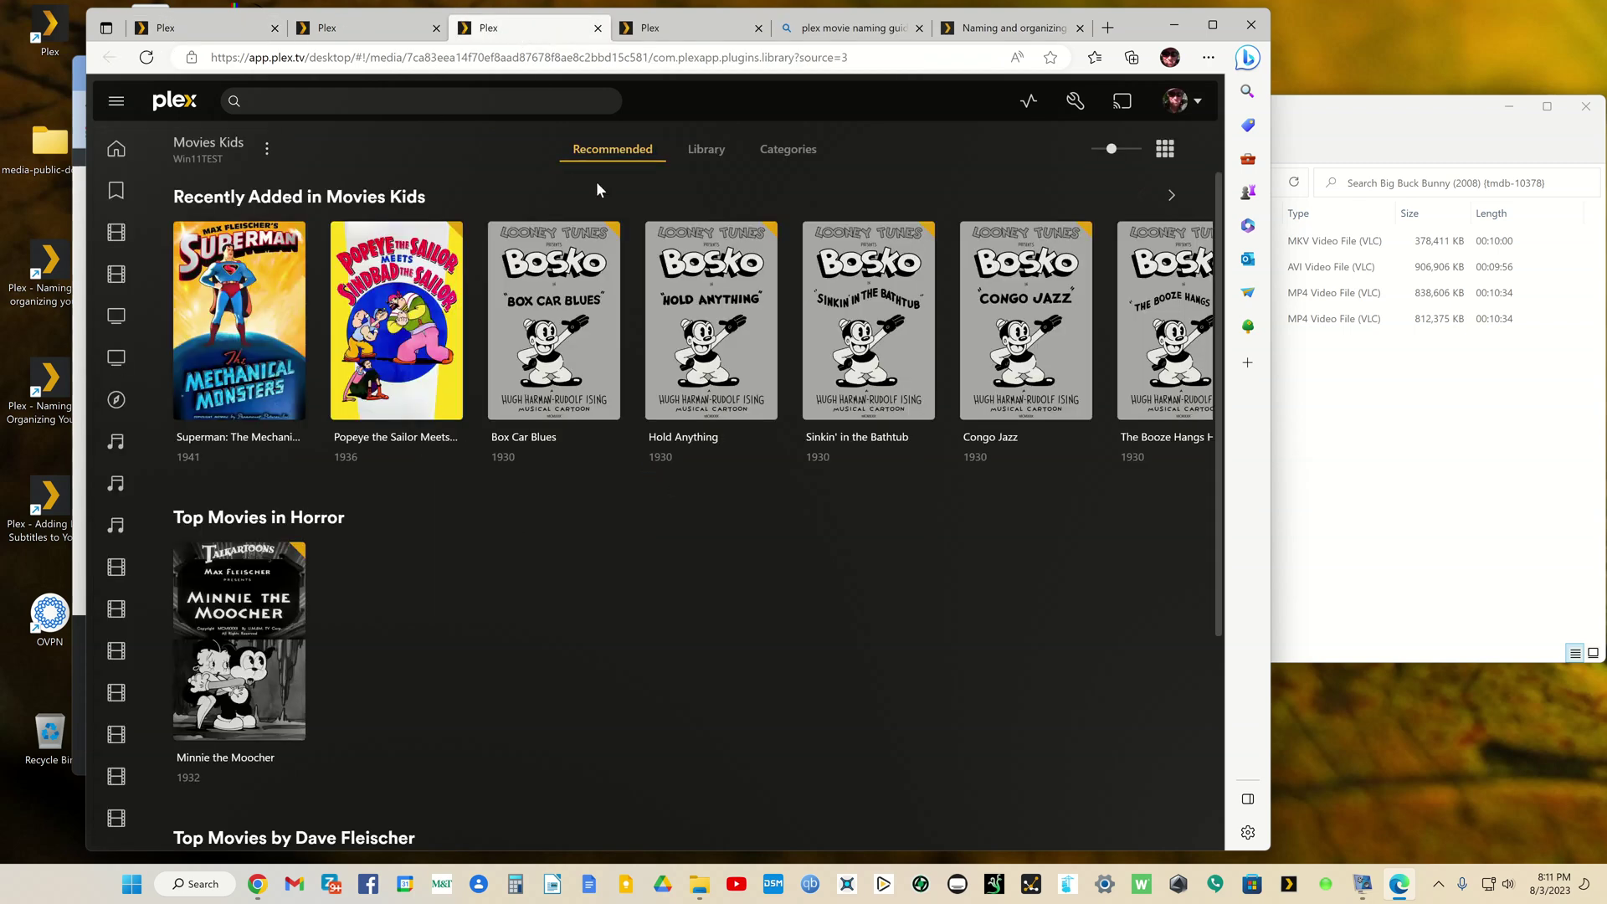
left_click(714, 152)
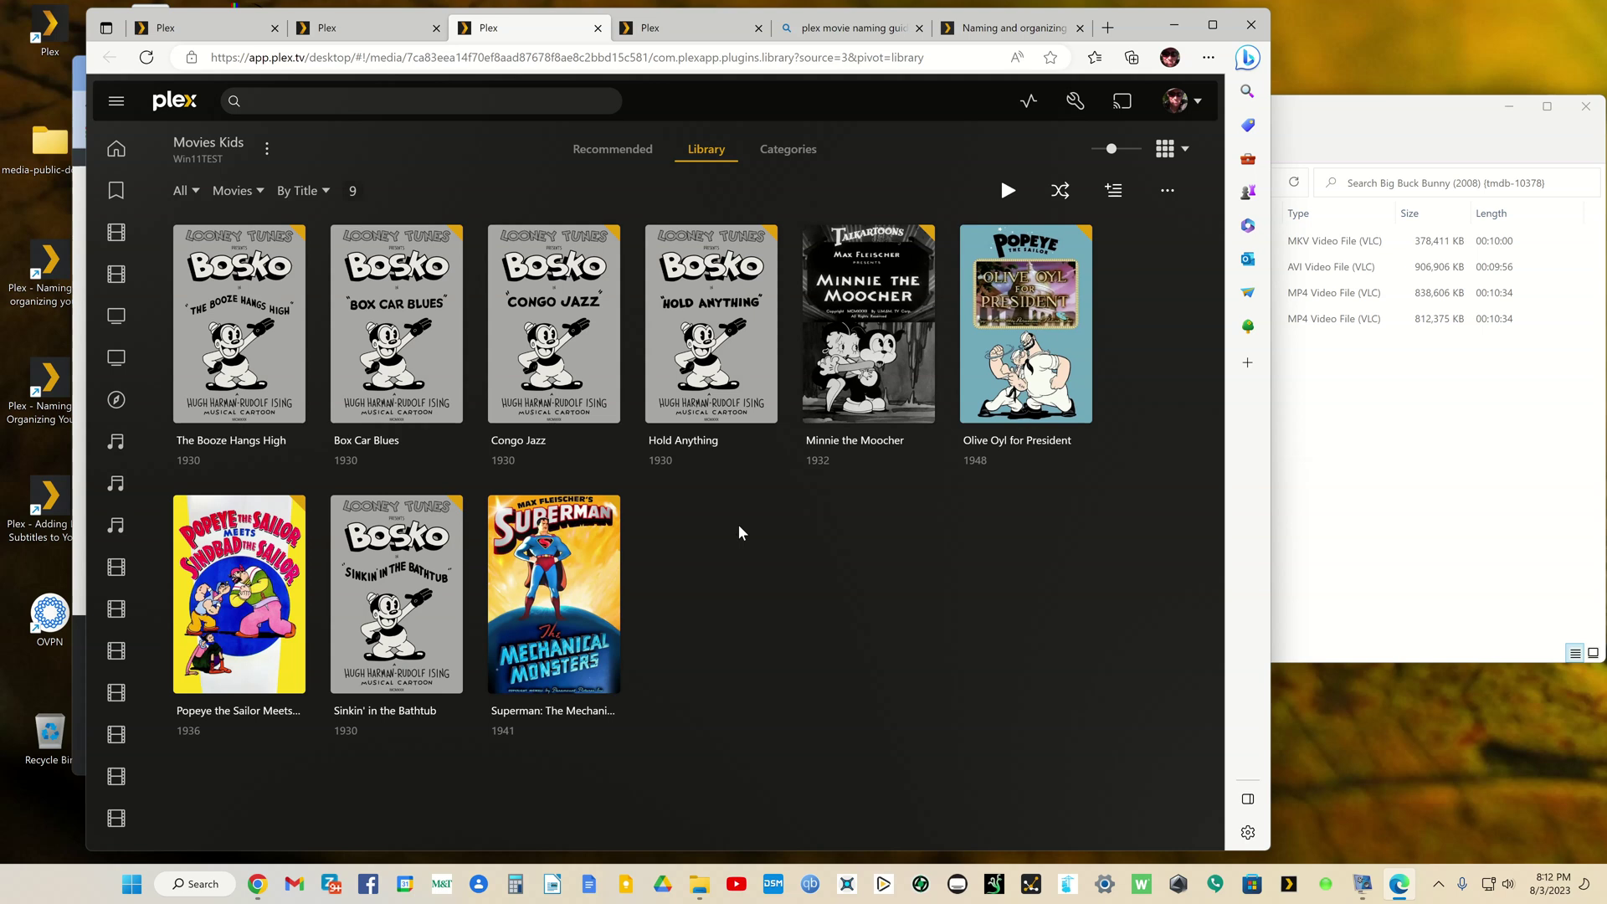
left_click(228, 28)
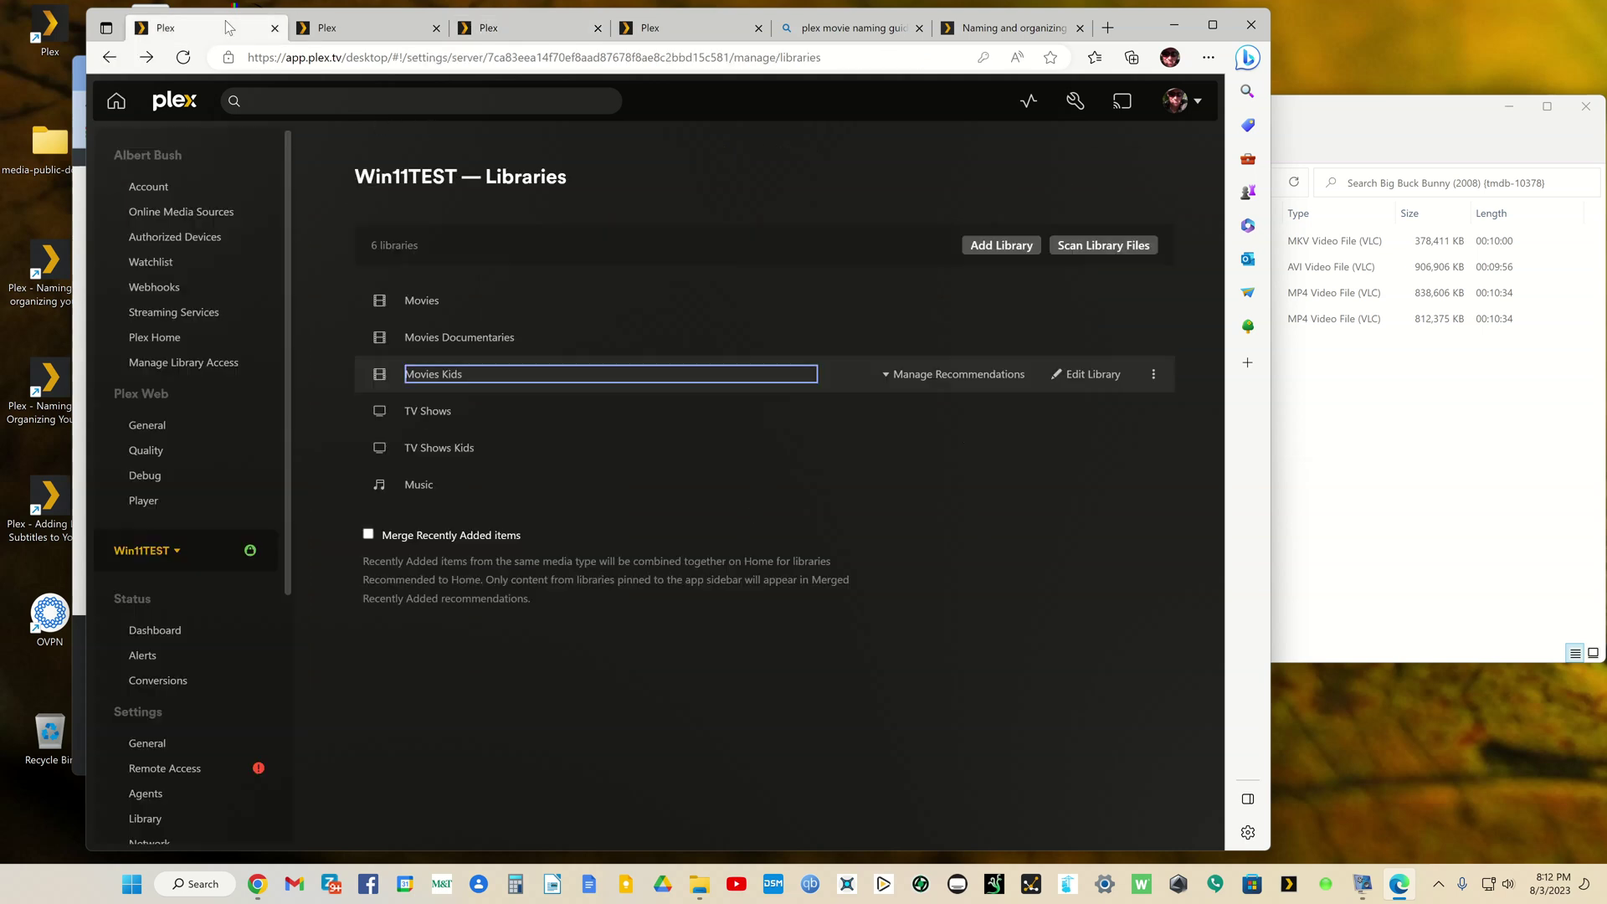
right_click(437, 412)
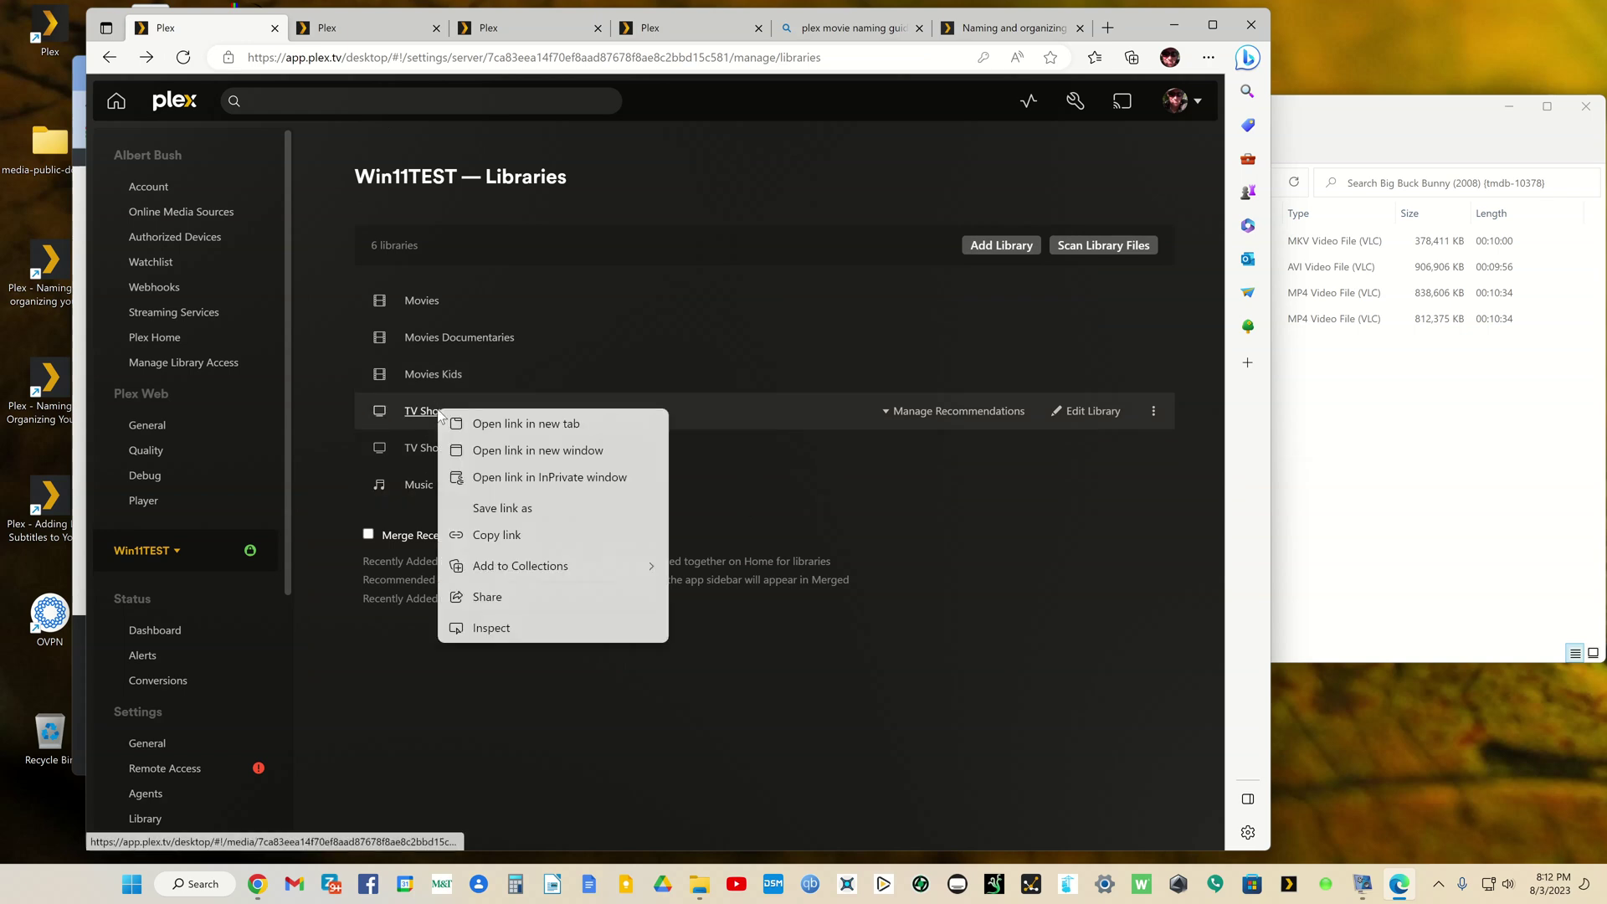
Step: Open the TV Shows library in a new tab and show all three shows
left_click(485, 427)
left_click(596, 28)
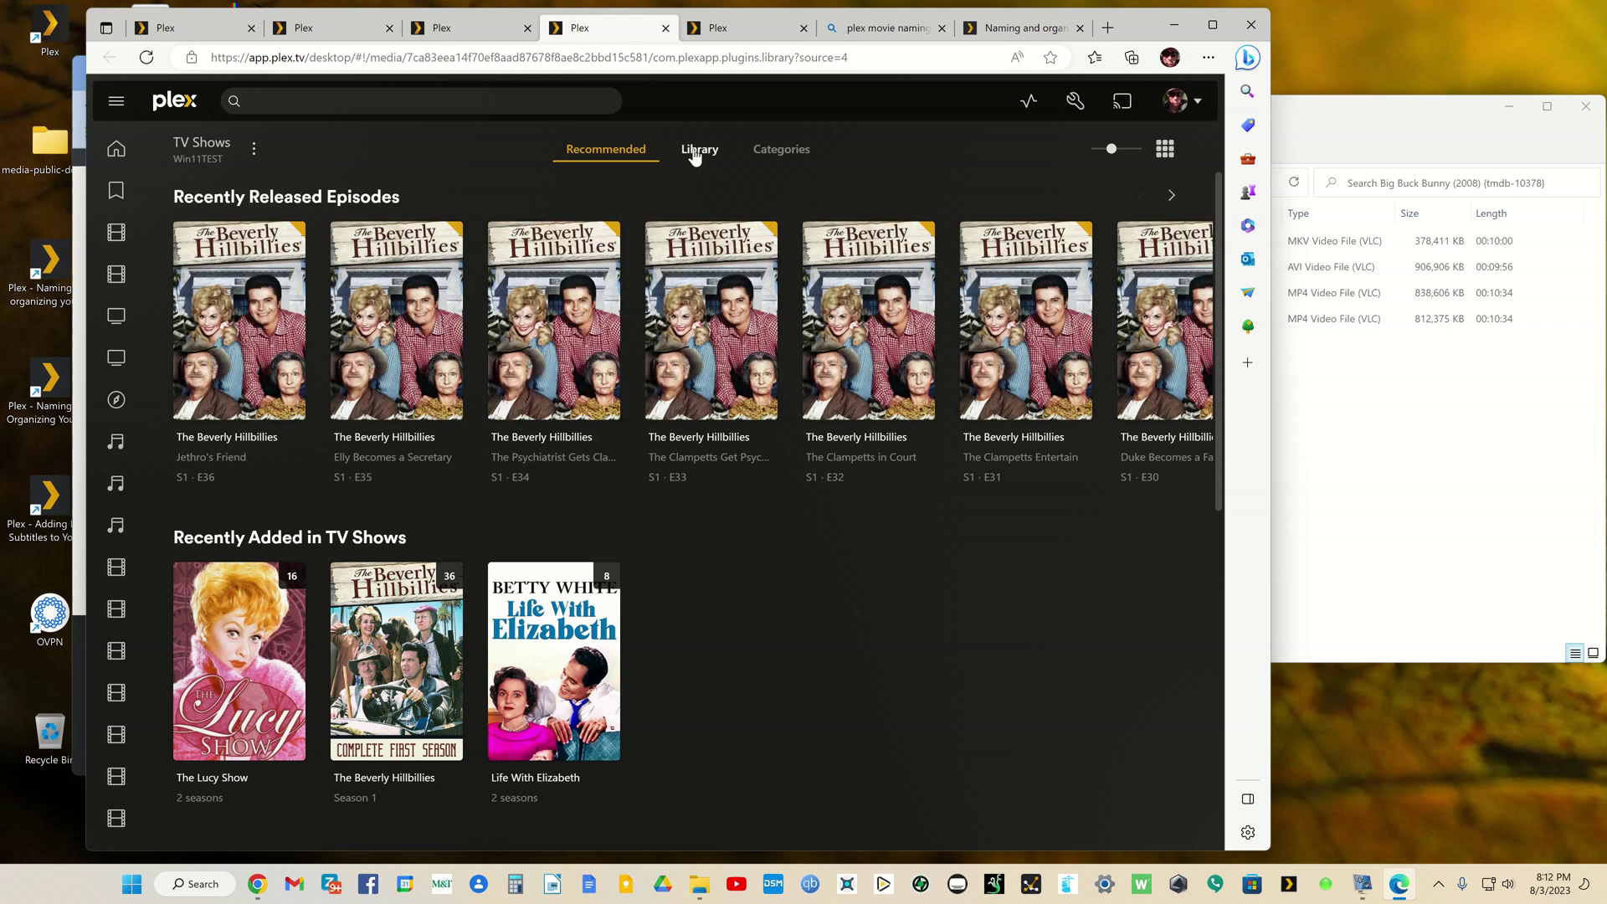
left_click(691, 157)
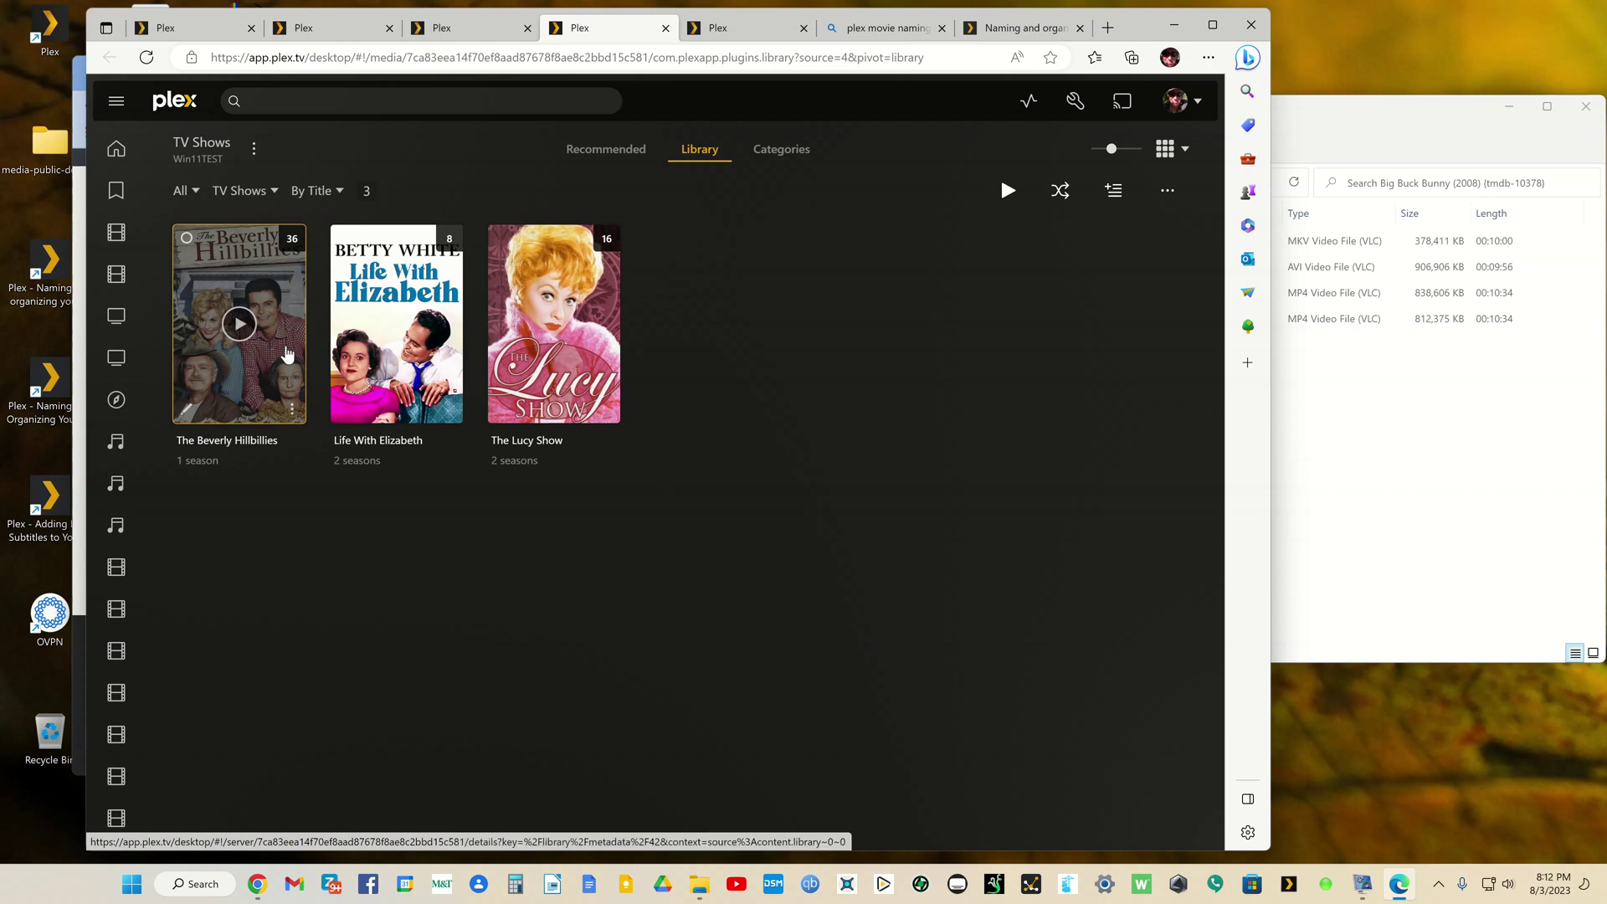
Step: Look over The Beverly Hillbillies and Life With Elizabeth details pages
left_click(287, 355)
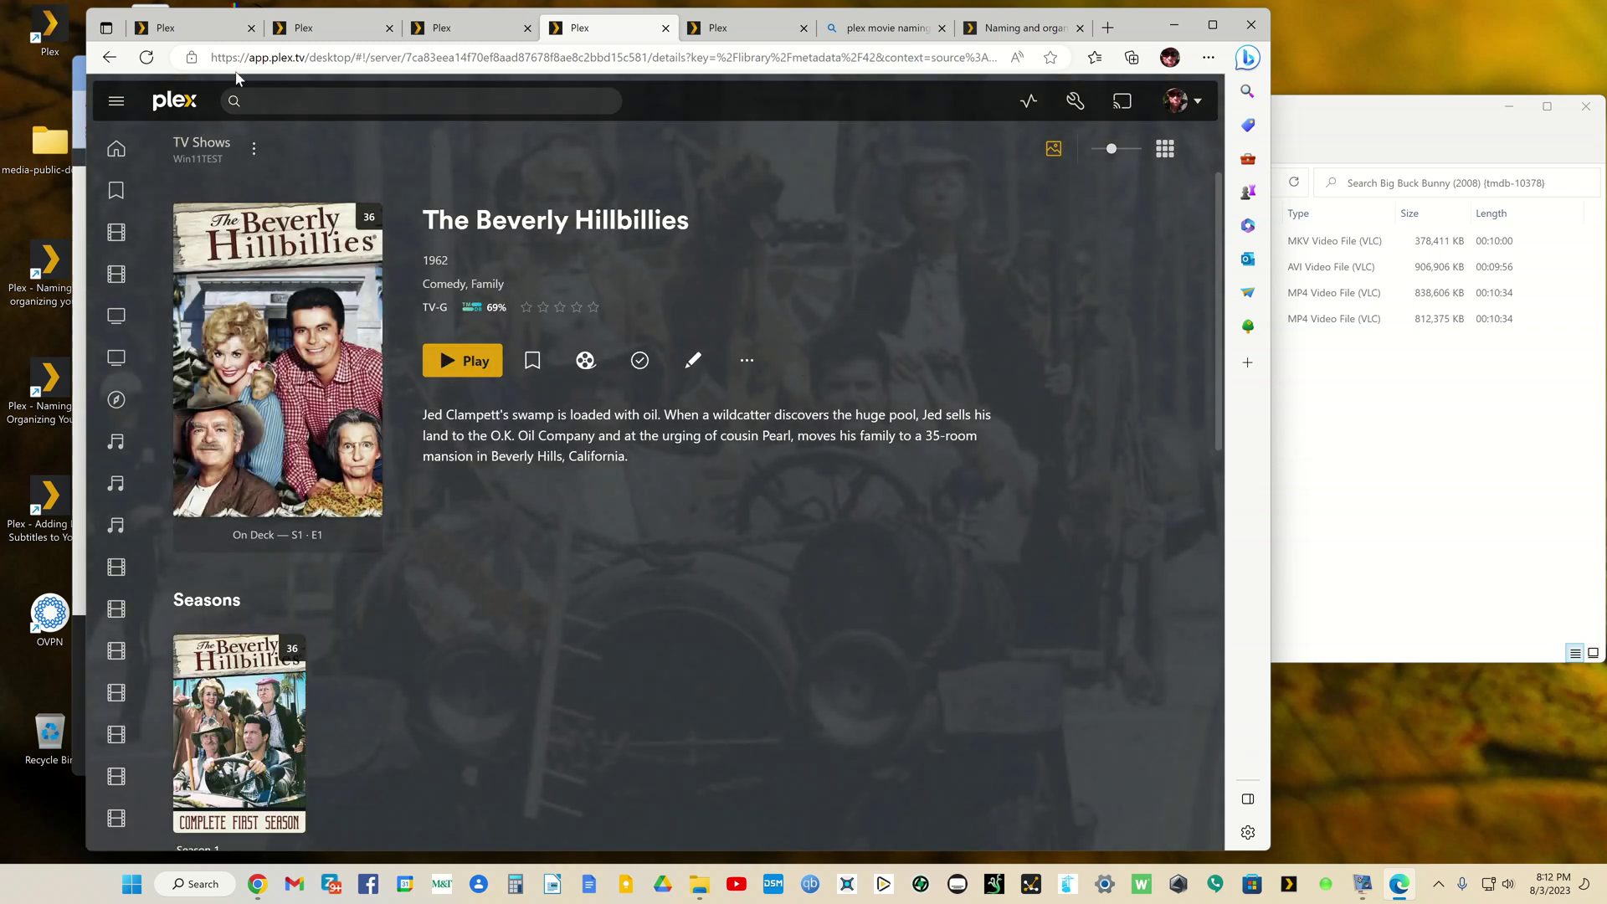
left_click(109, 57)
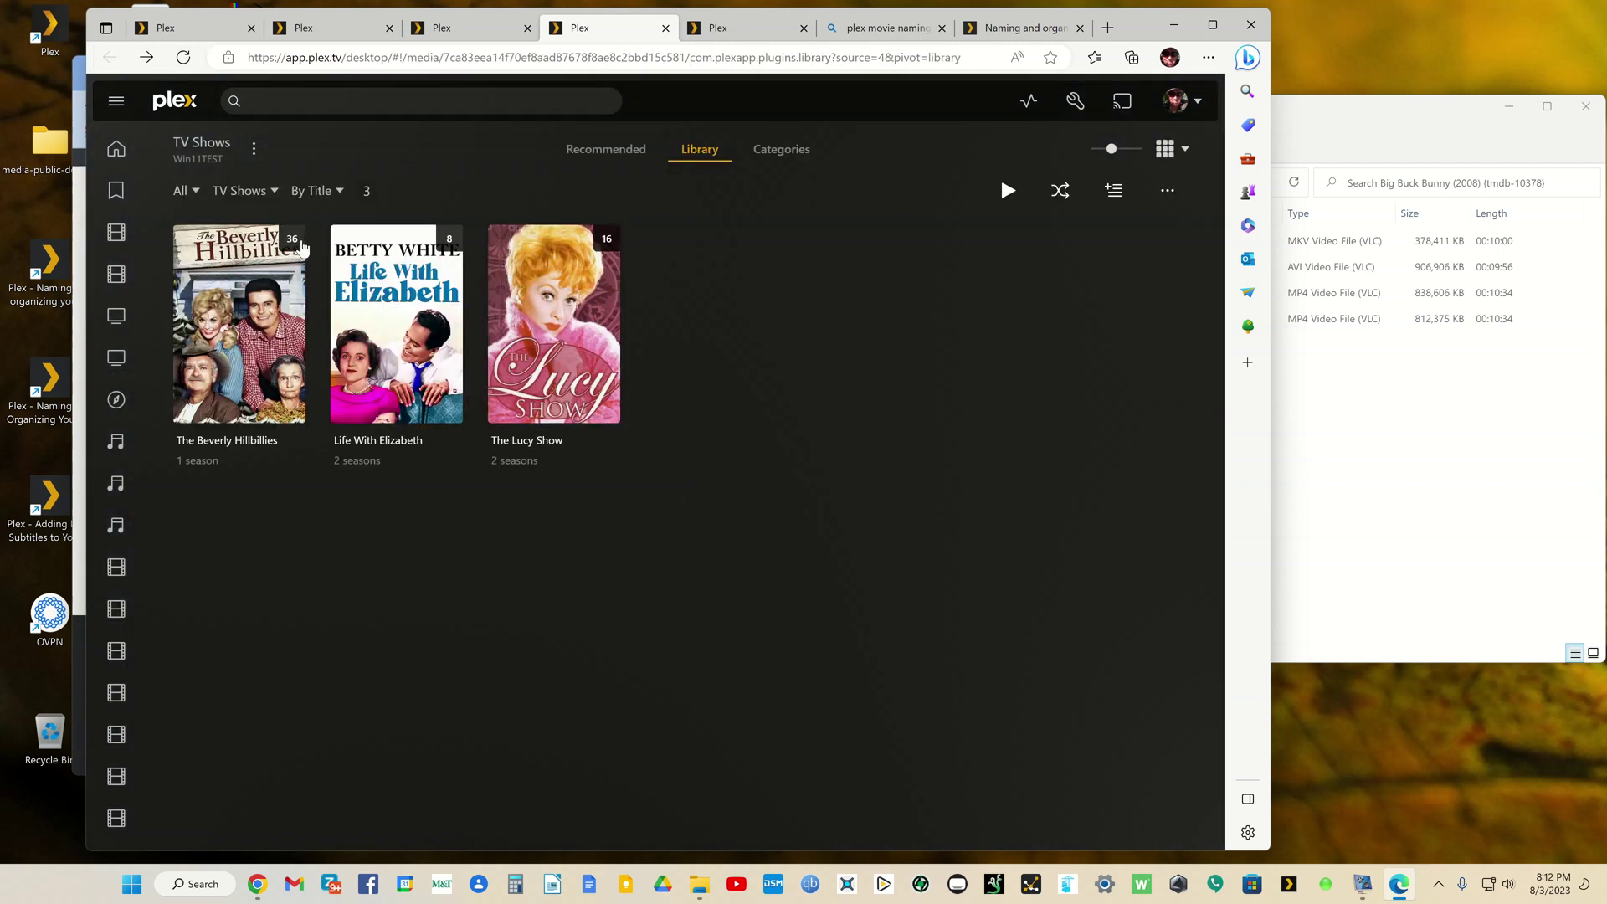
left_click(456, 345)
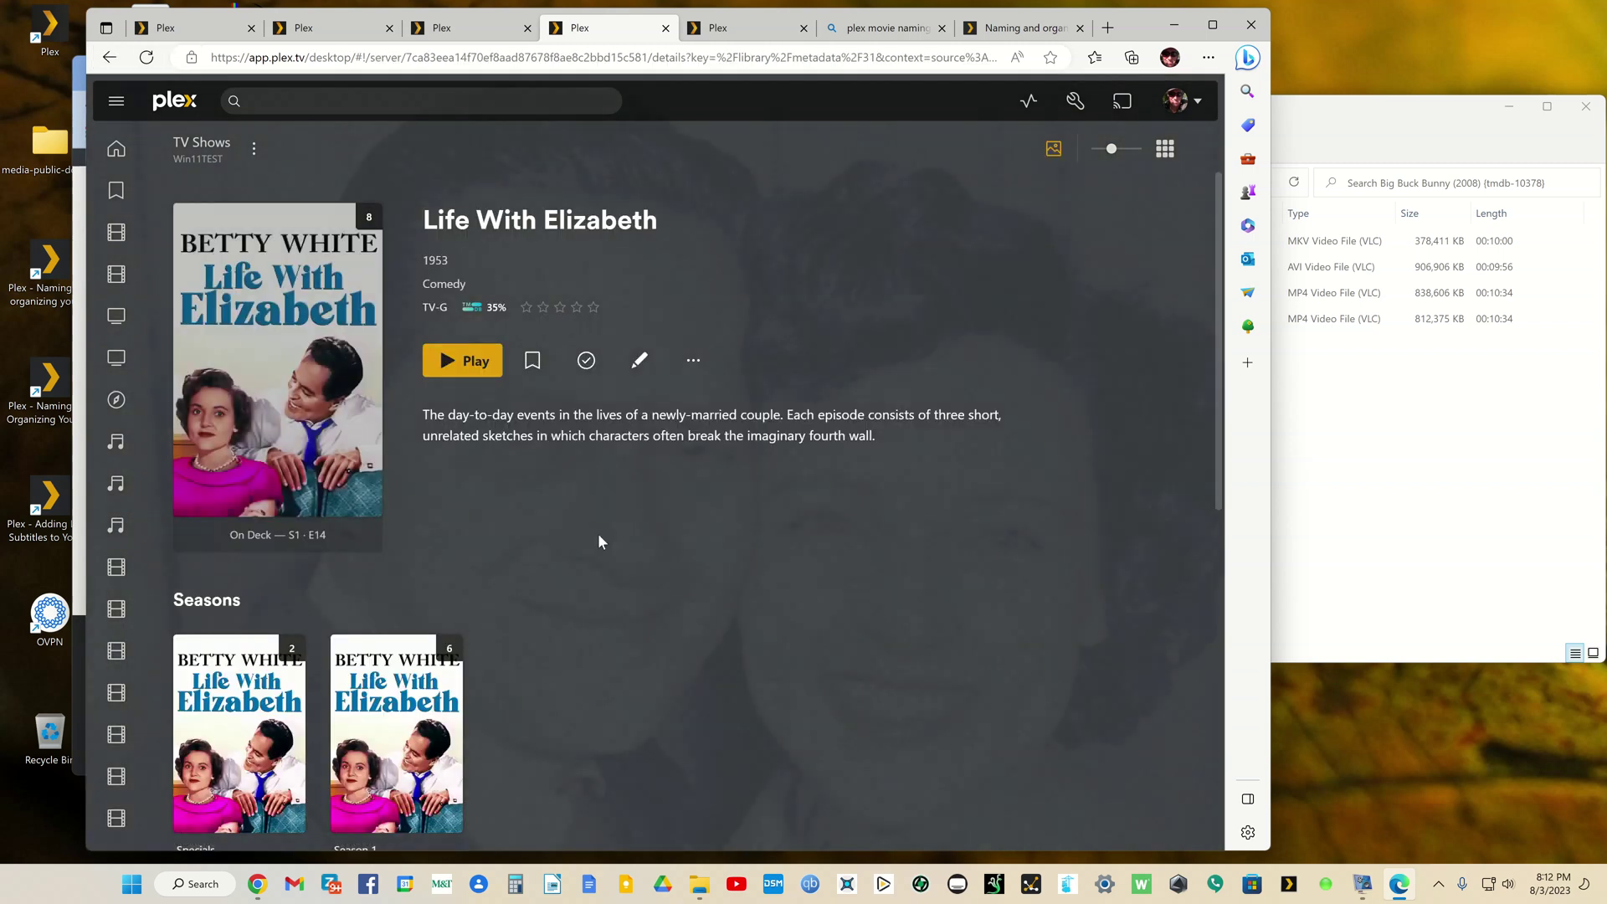
scroll(599, 536, "down", 4)
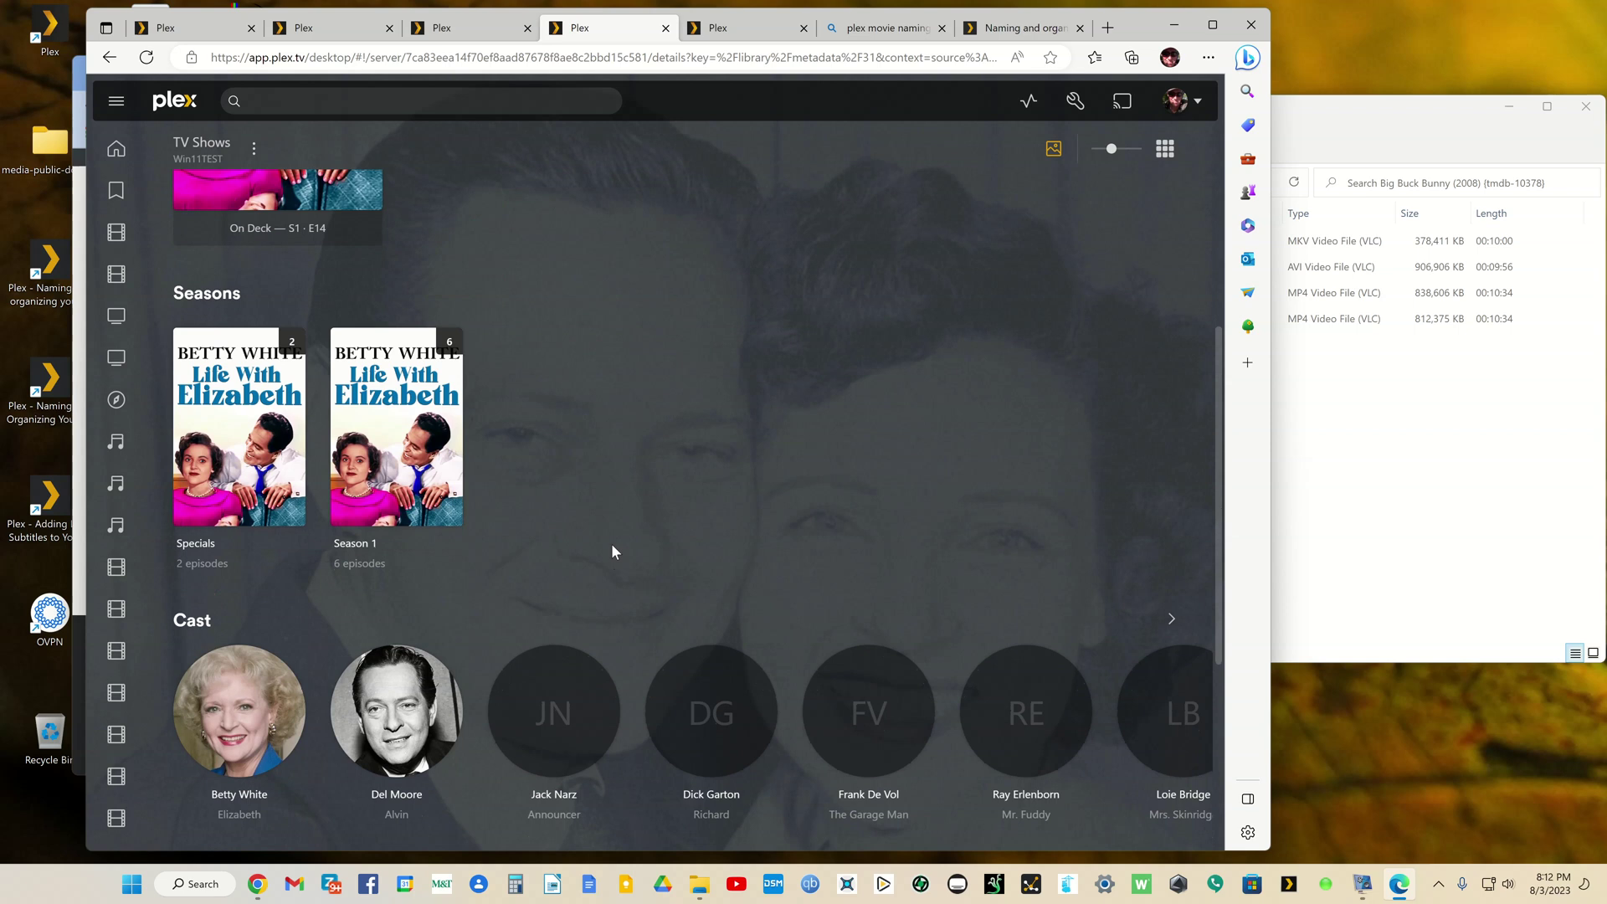
scroll(613, 528, "up", 4)
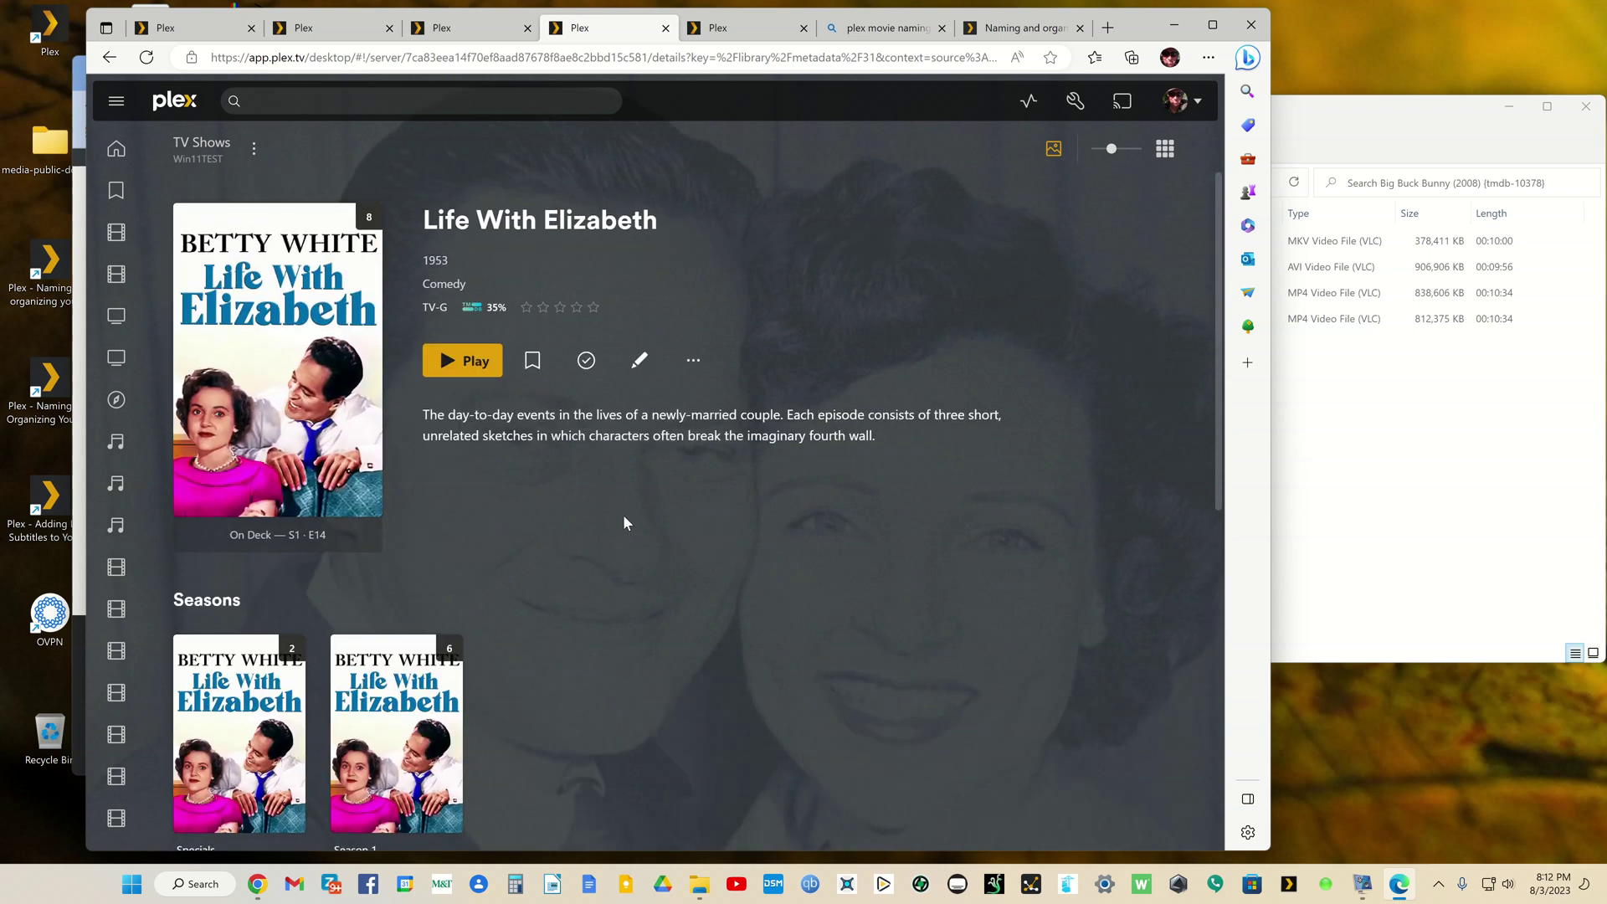
left_click(108, 59)
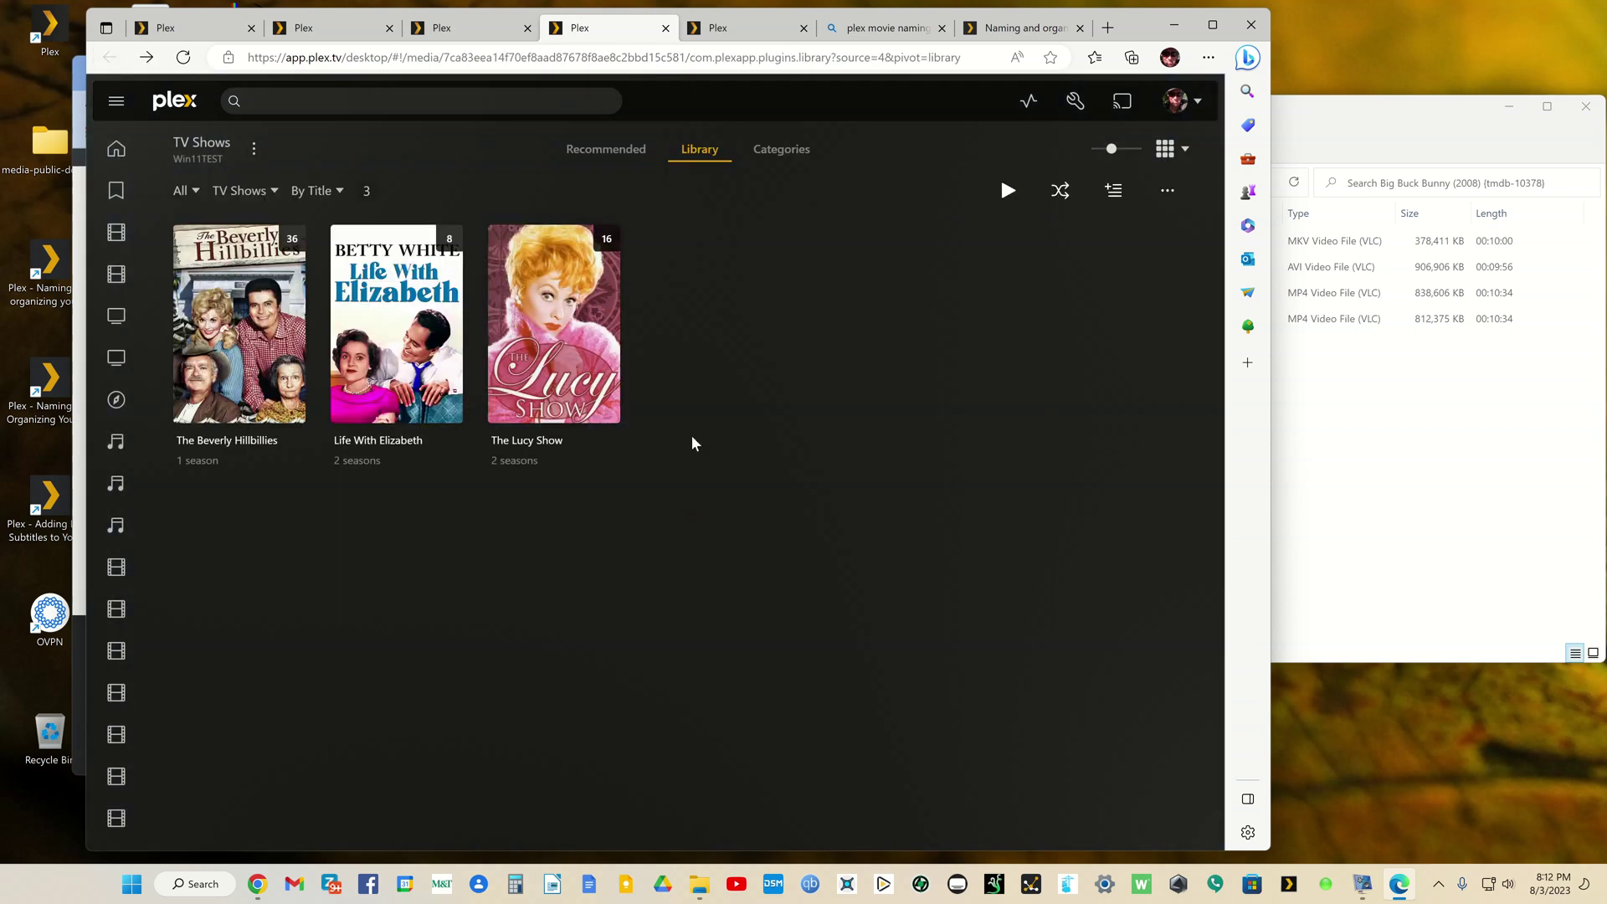
Step: Check The Lucy Show's page and its Specials season, ending on the show details
left_click(604, 327)
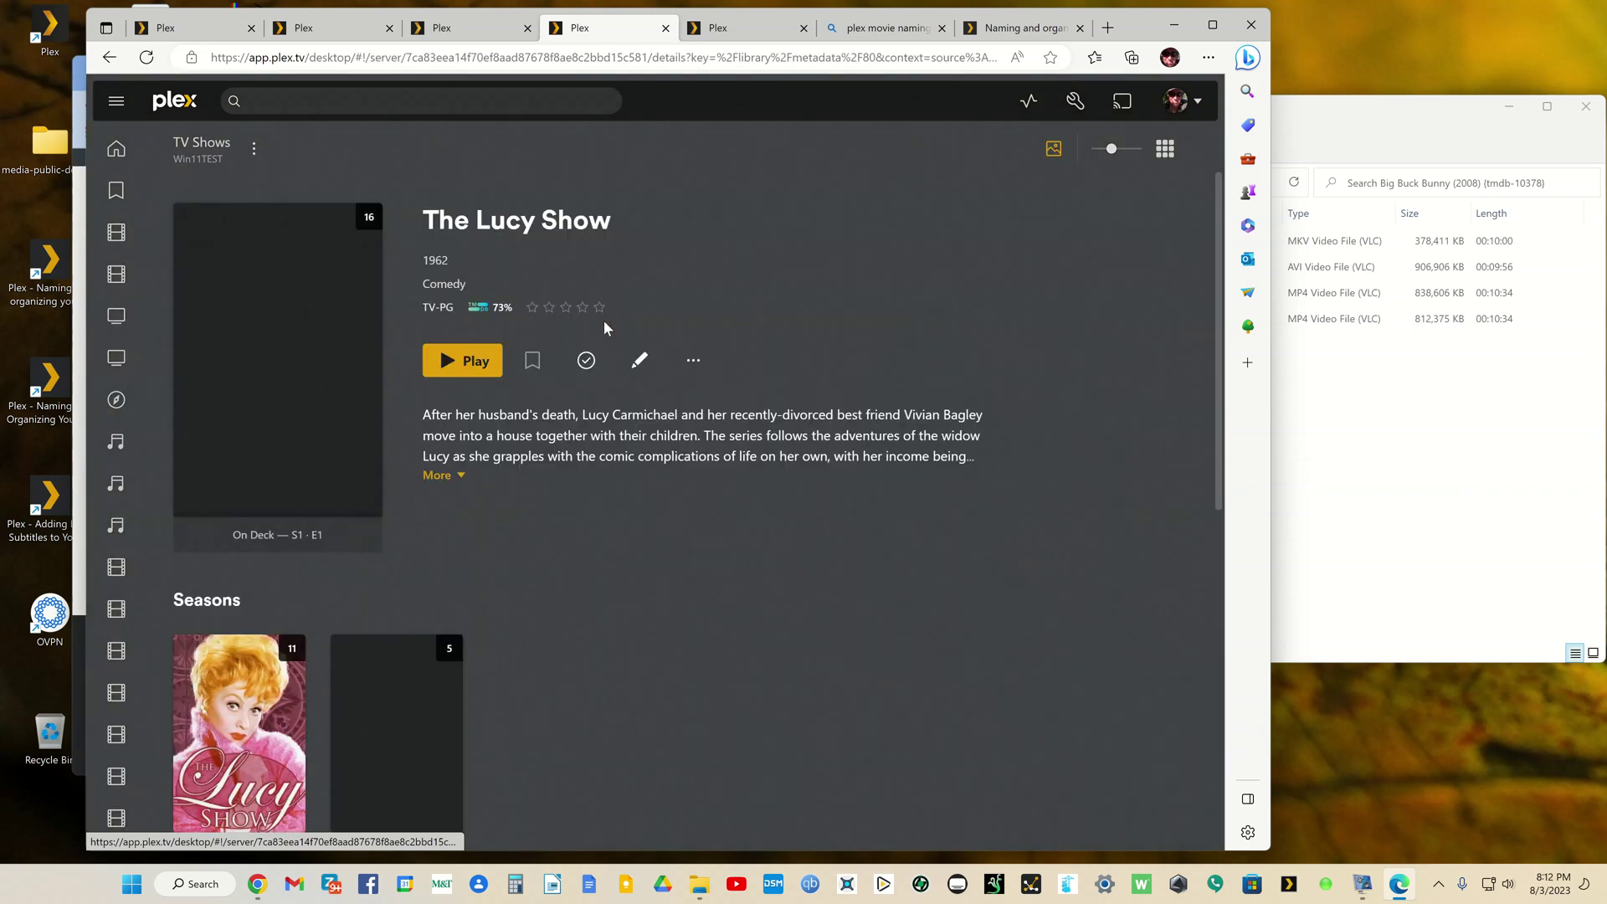
scroll(666, 437, "down", 5)
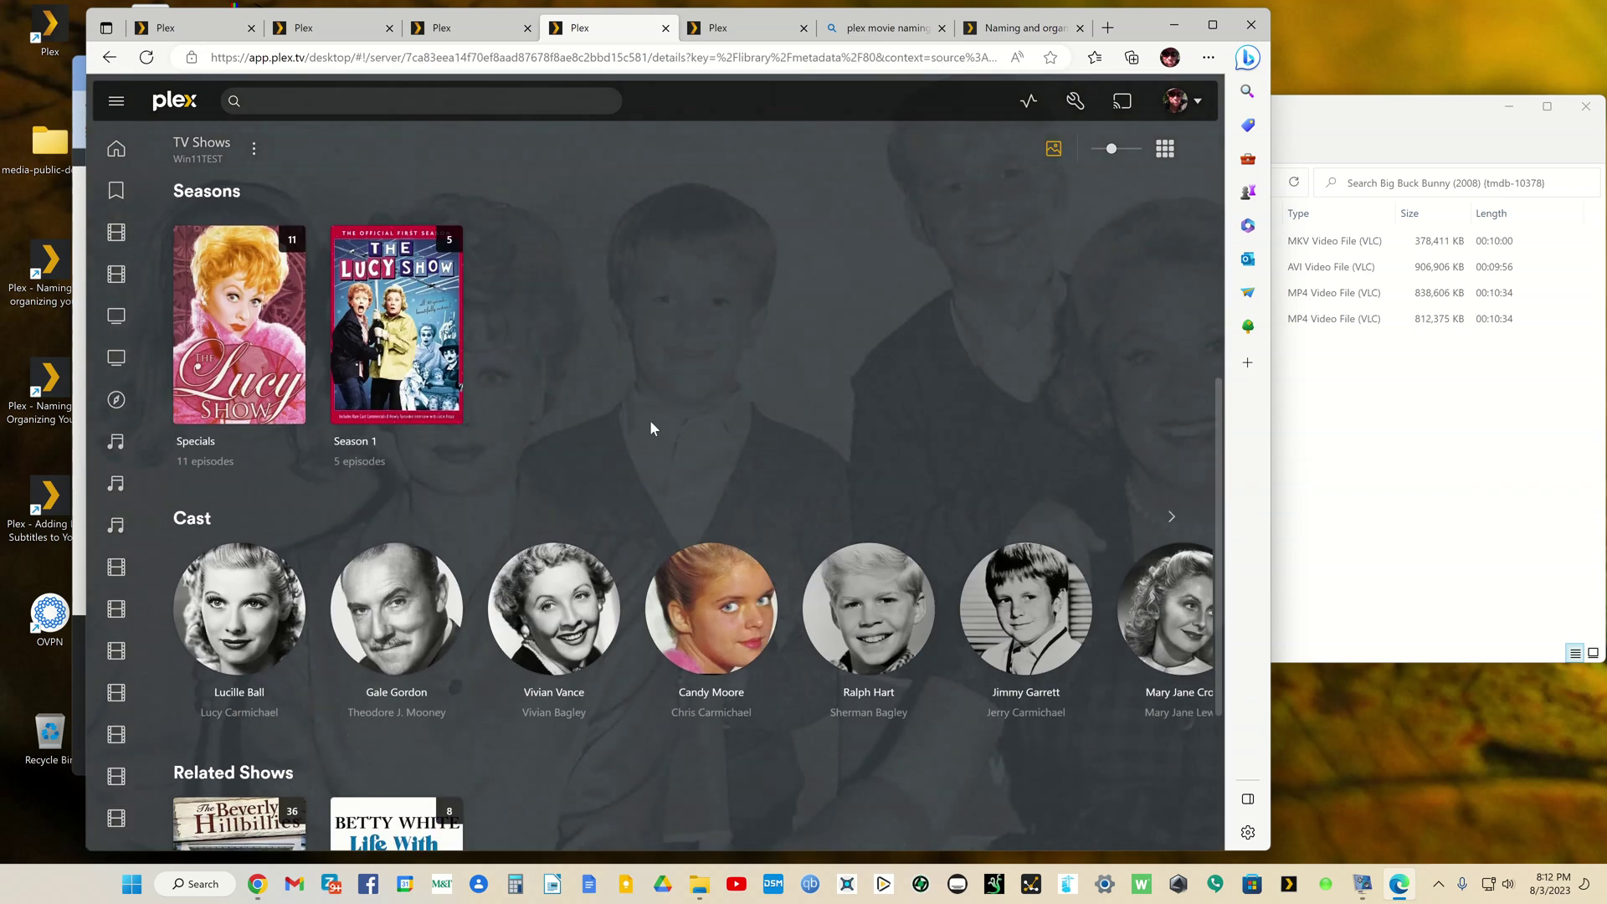
scroll(648, 419, "up", 5)
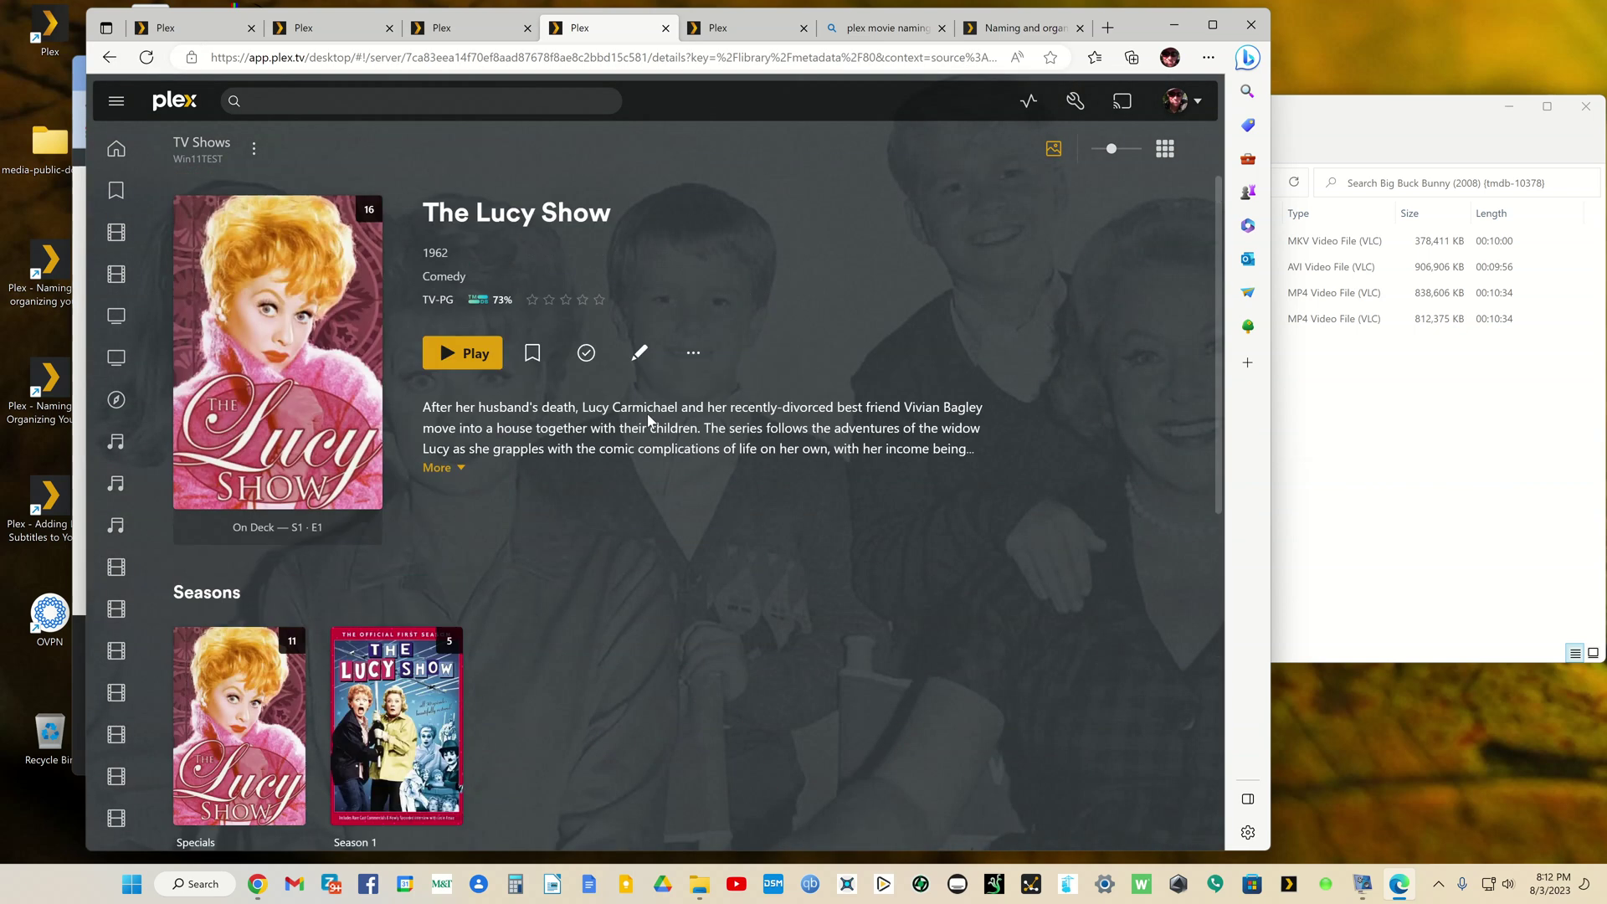
left_click(293, 693)
scroll(733, 455, "down", 5)
scroll(628, 502, "up", 5)
left_click(107, 54)
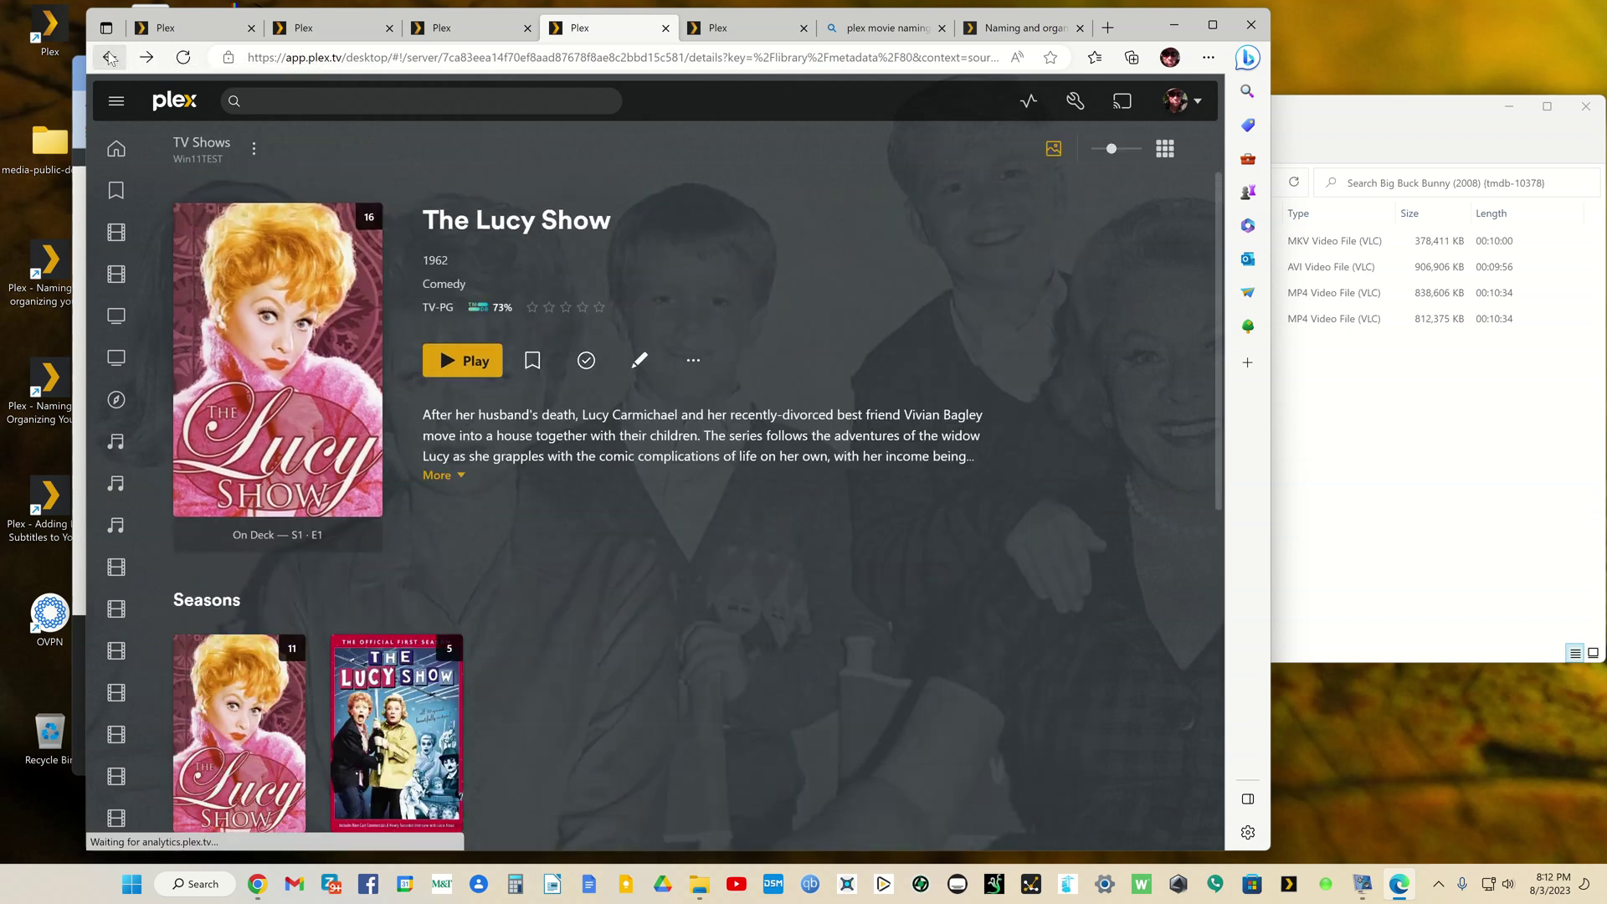
Step: Go back up to Media, then into tv-libraries > tv-main > The Lucy Show (1962) > Season 00
left_click(1292, 94)
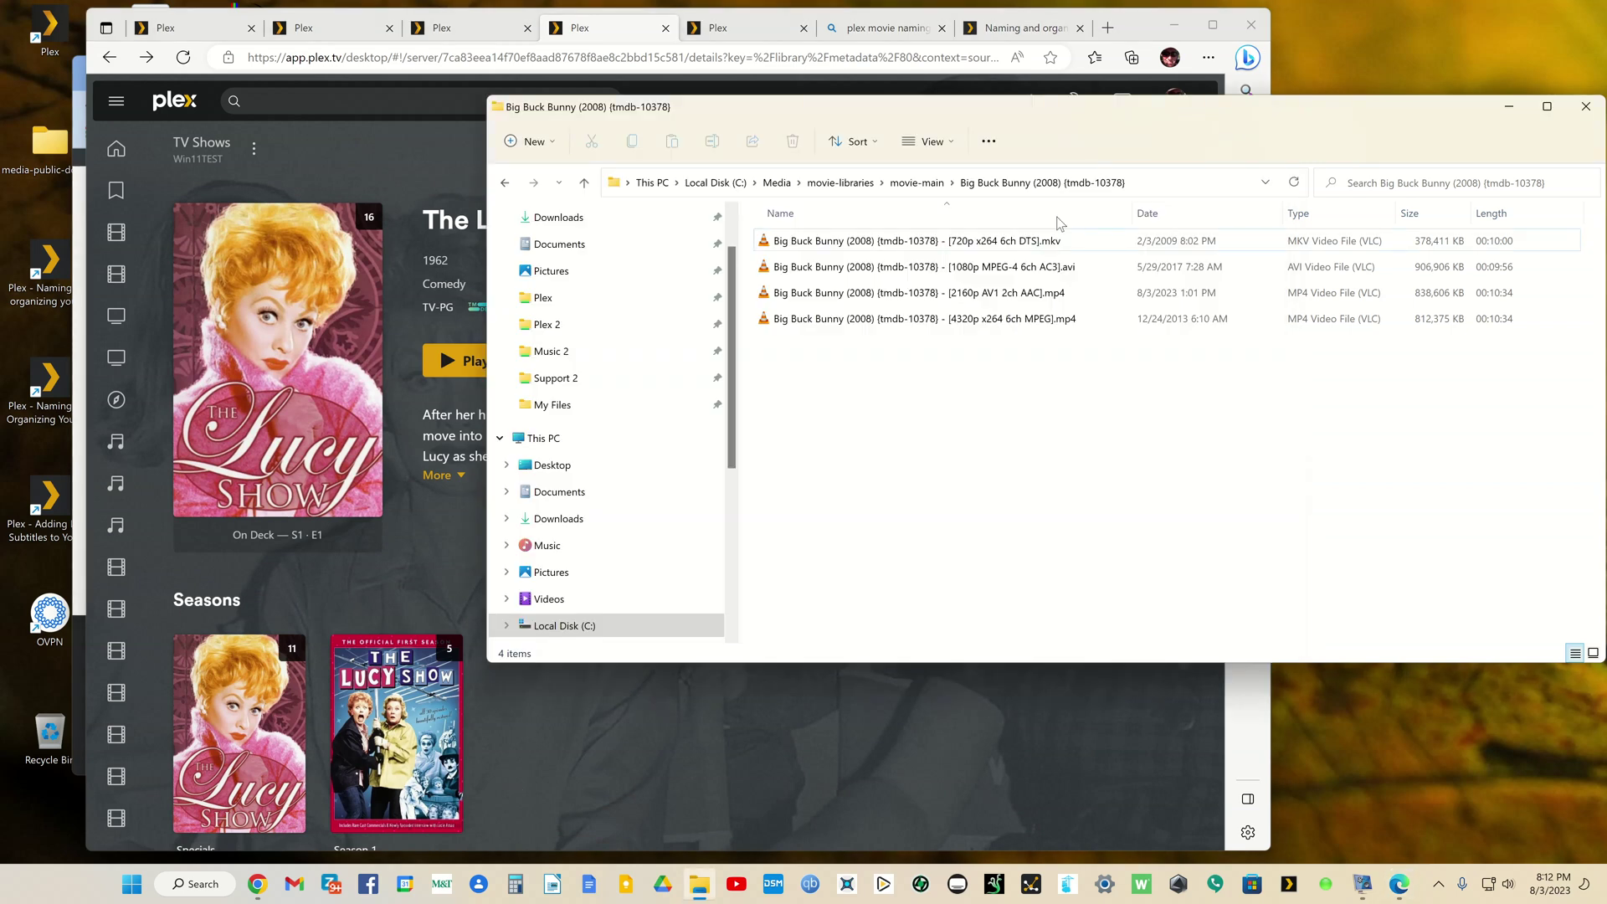
left_click(507, 184)
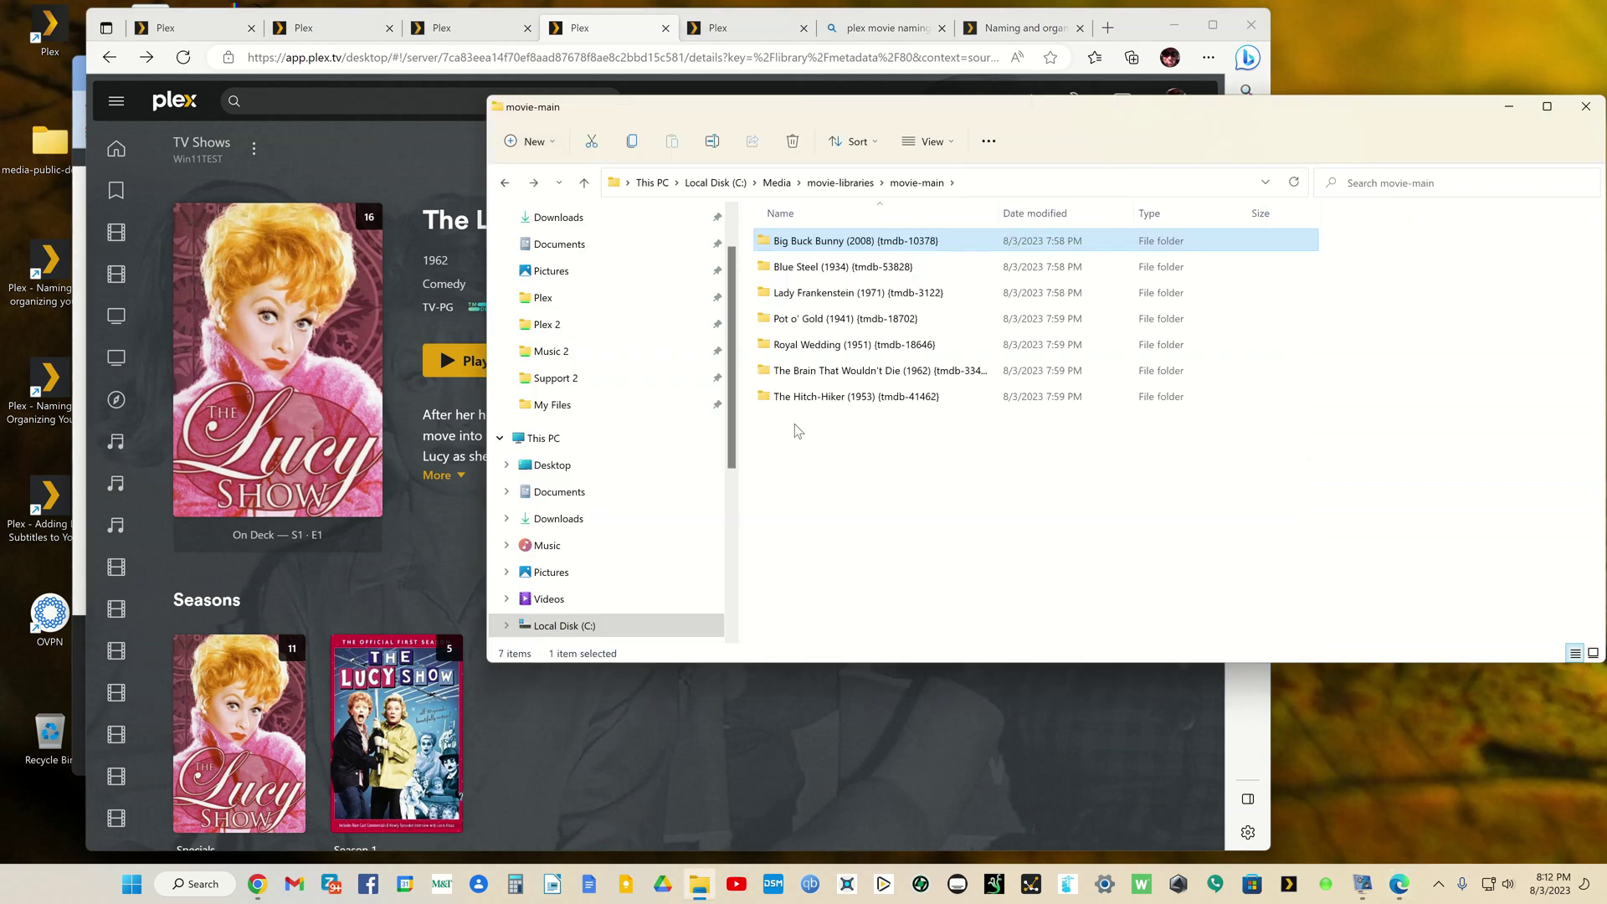
left_click(505, 183)
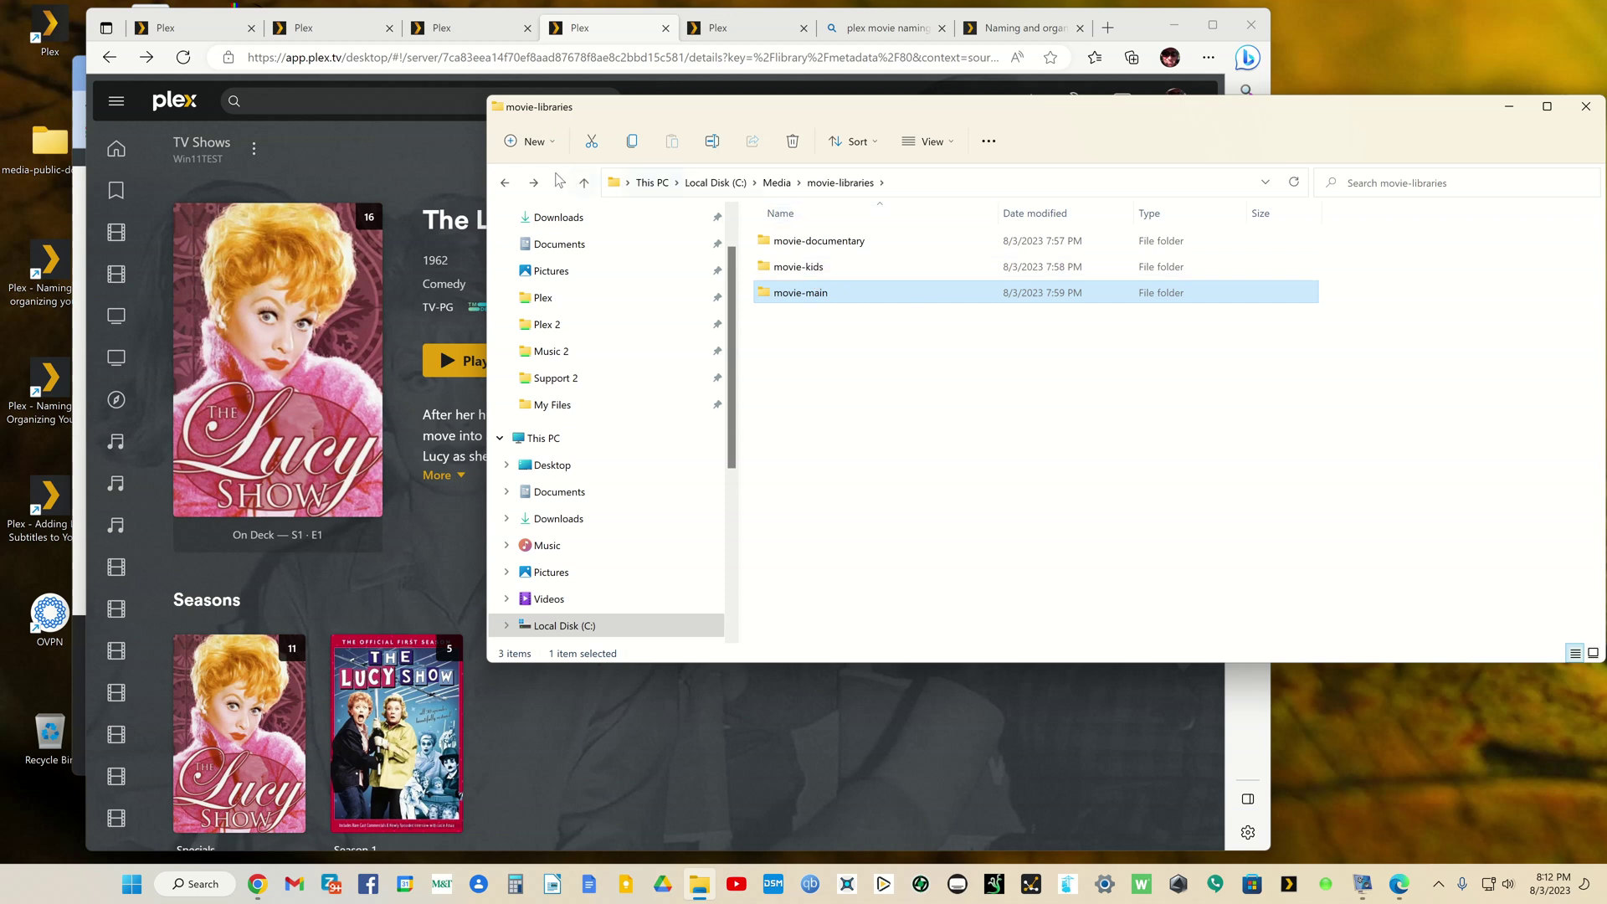
left_click(505, 184)
double_click(791, 294)
double_click(791, 268)
double_click(810, 293)
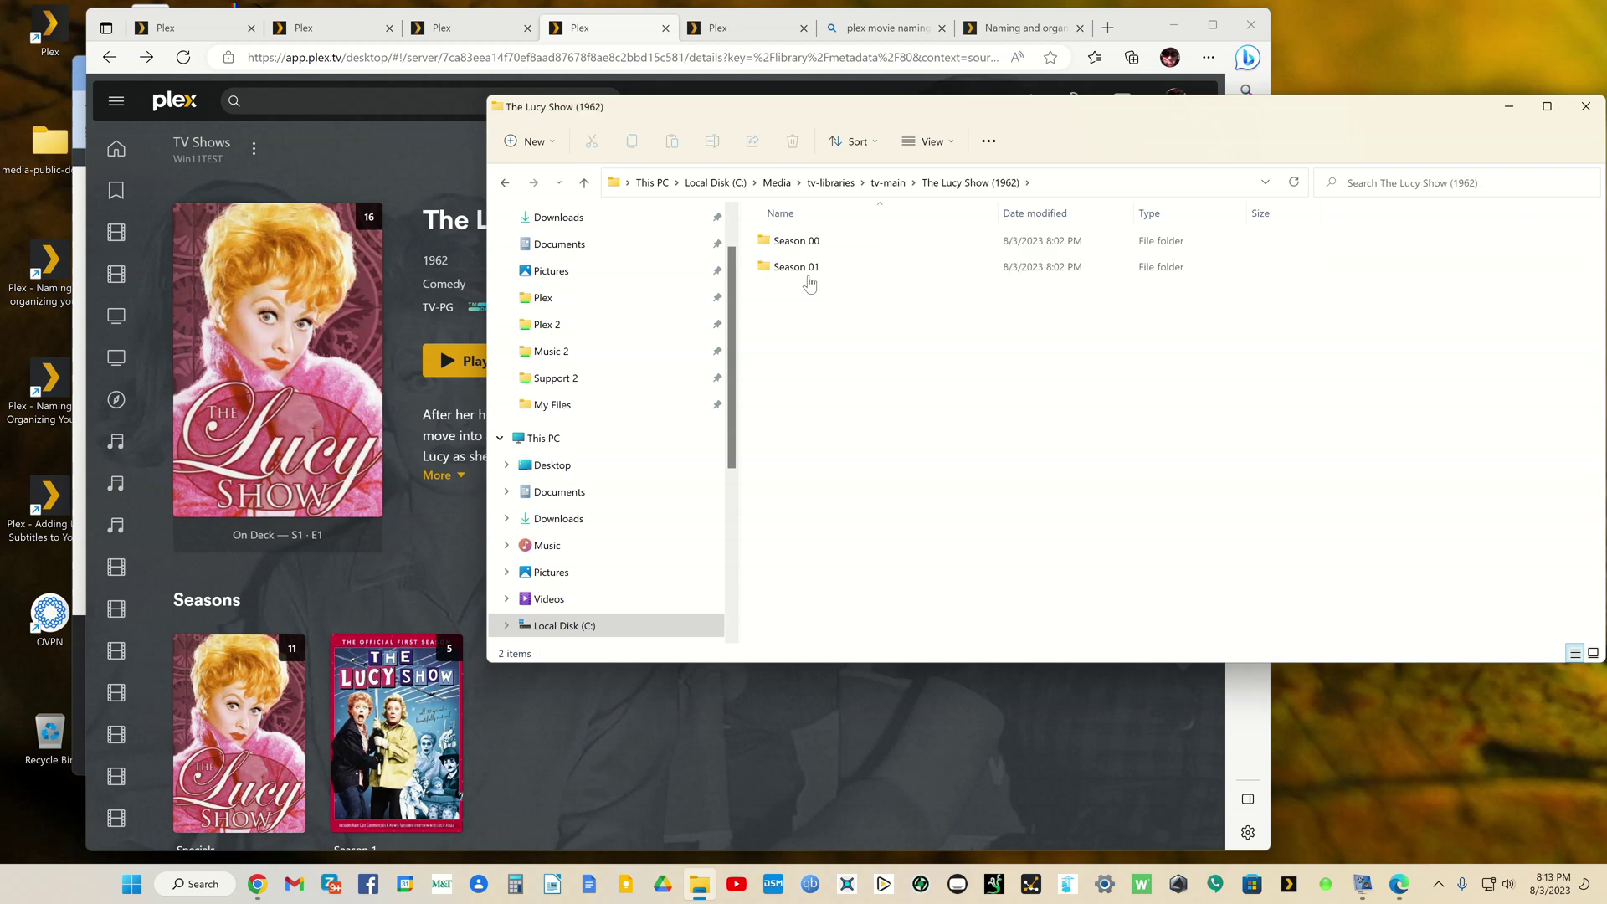
left_click(807, 242)
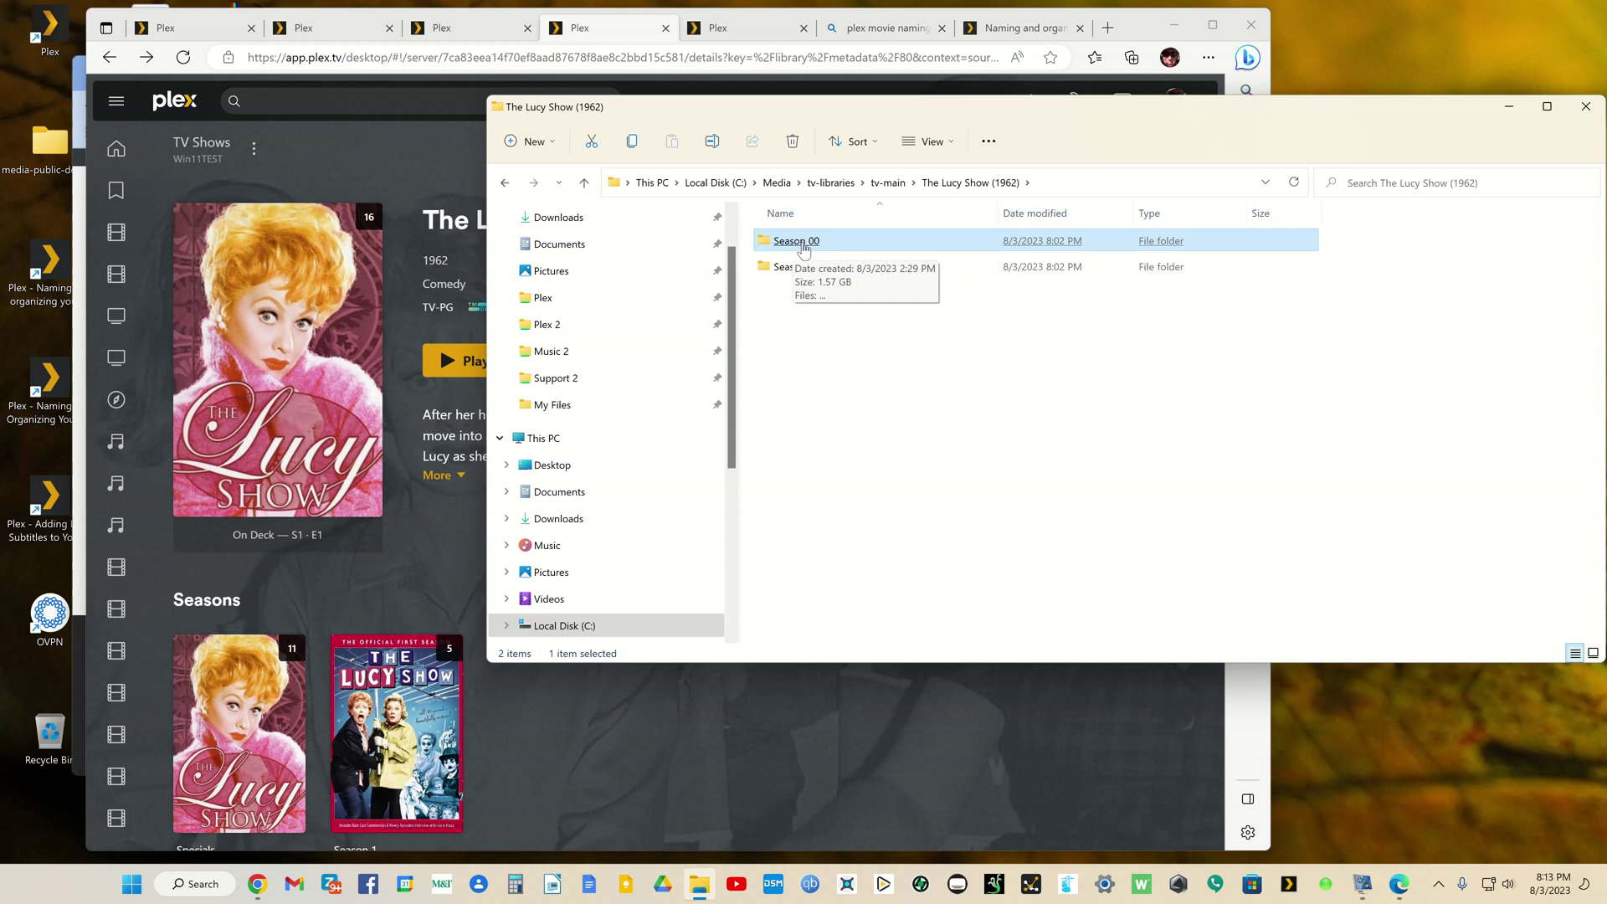
double_click(797, 243)
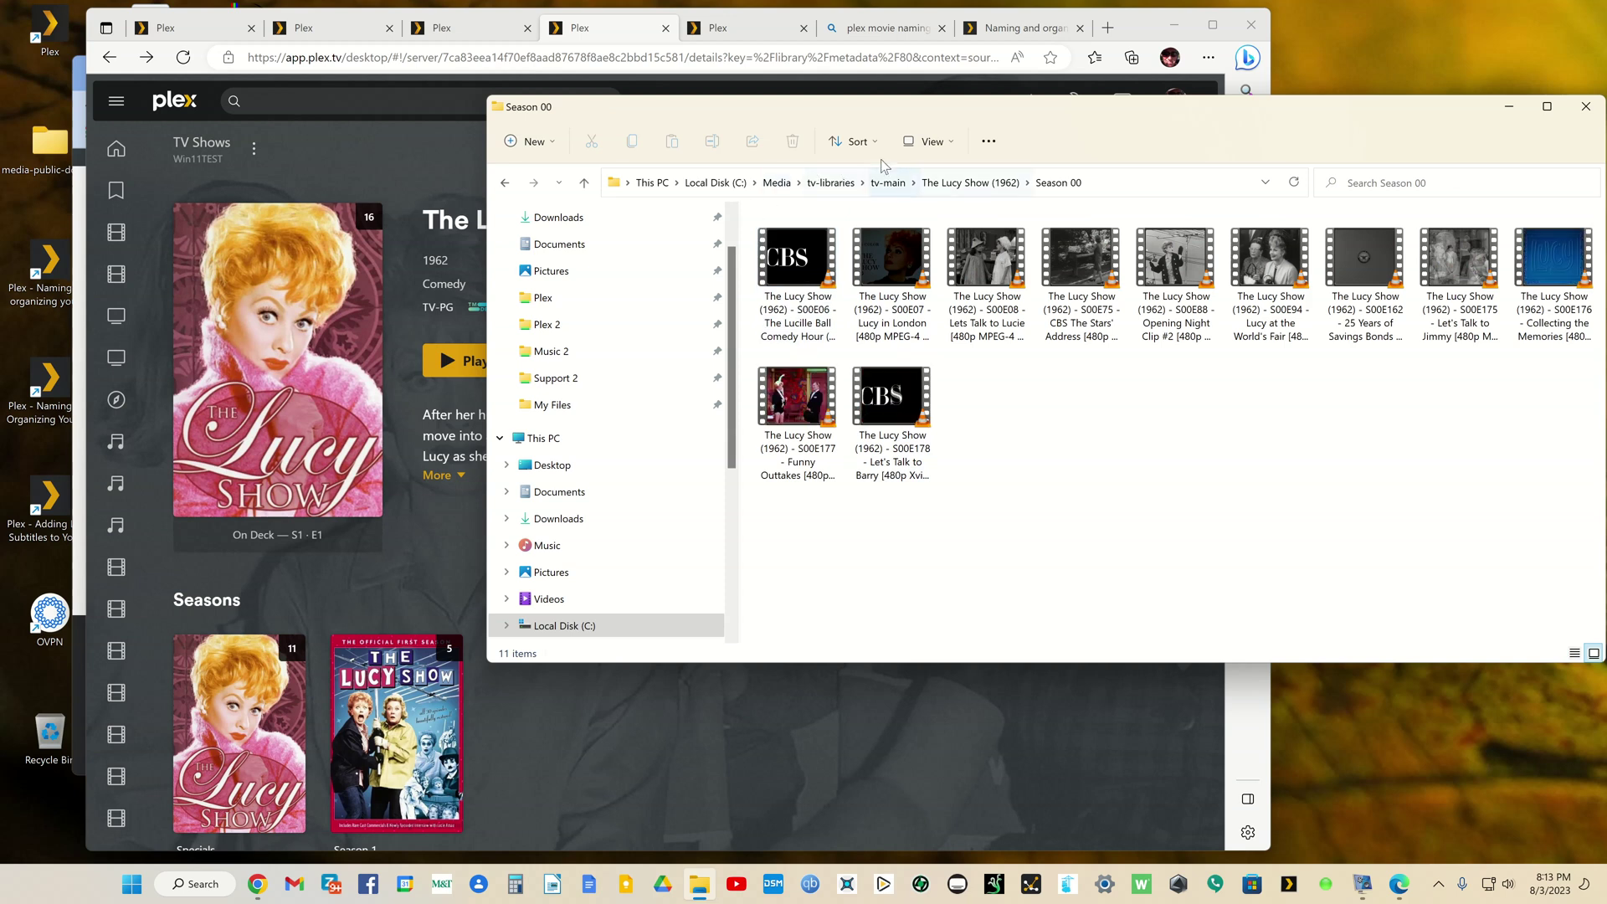
left_click(931, 143)
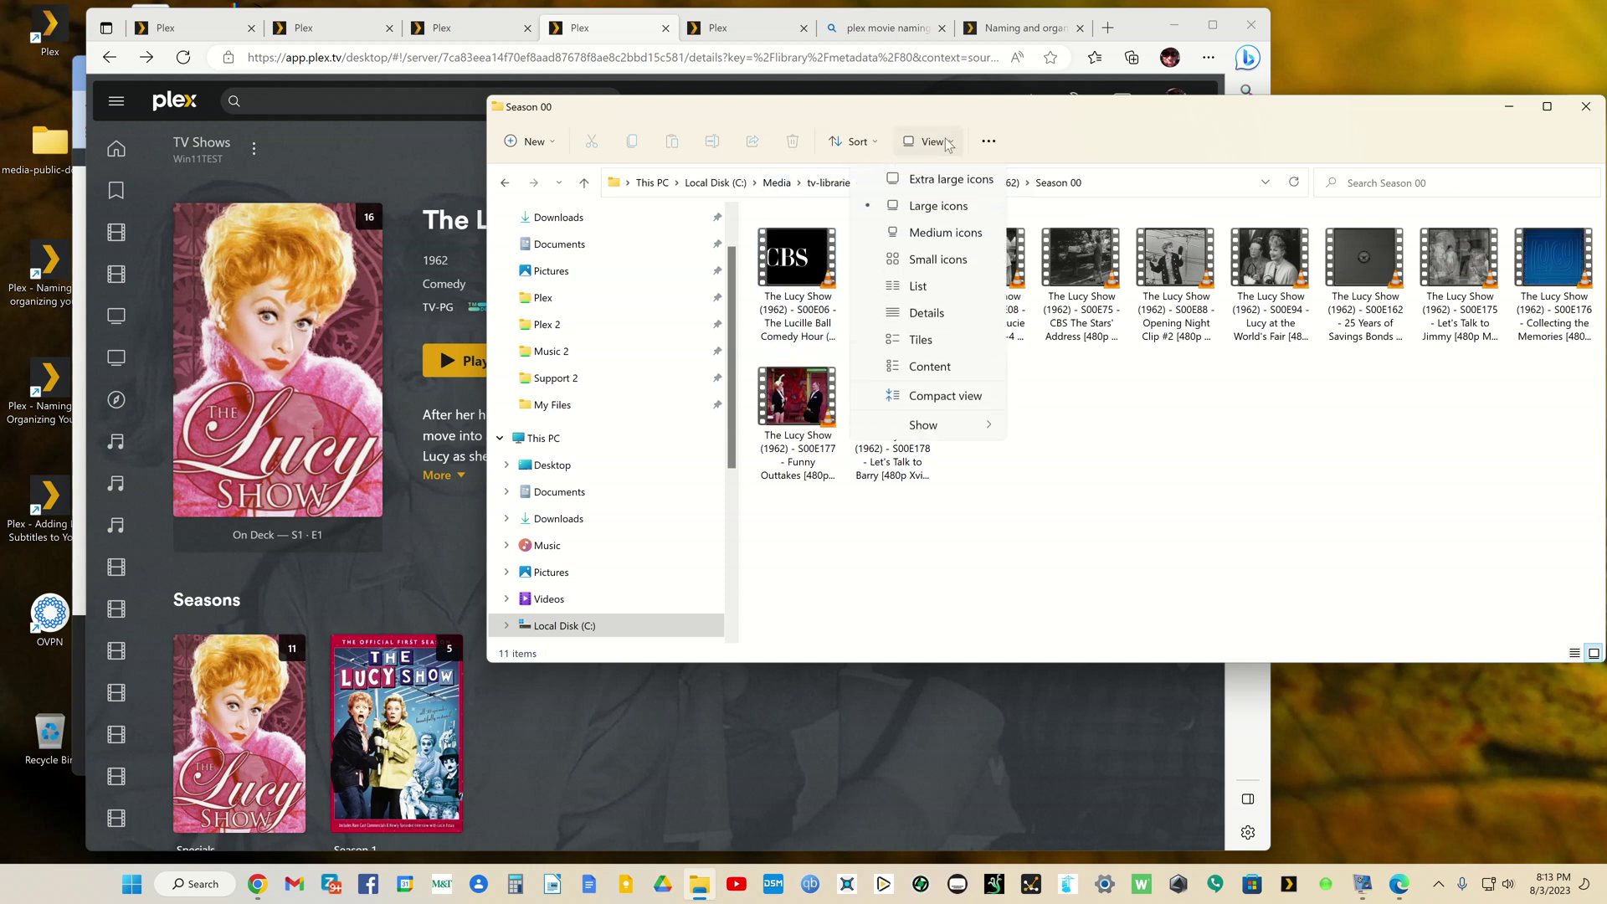
left_click(919, 314)
left_click(919, 318)
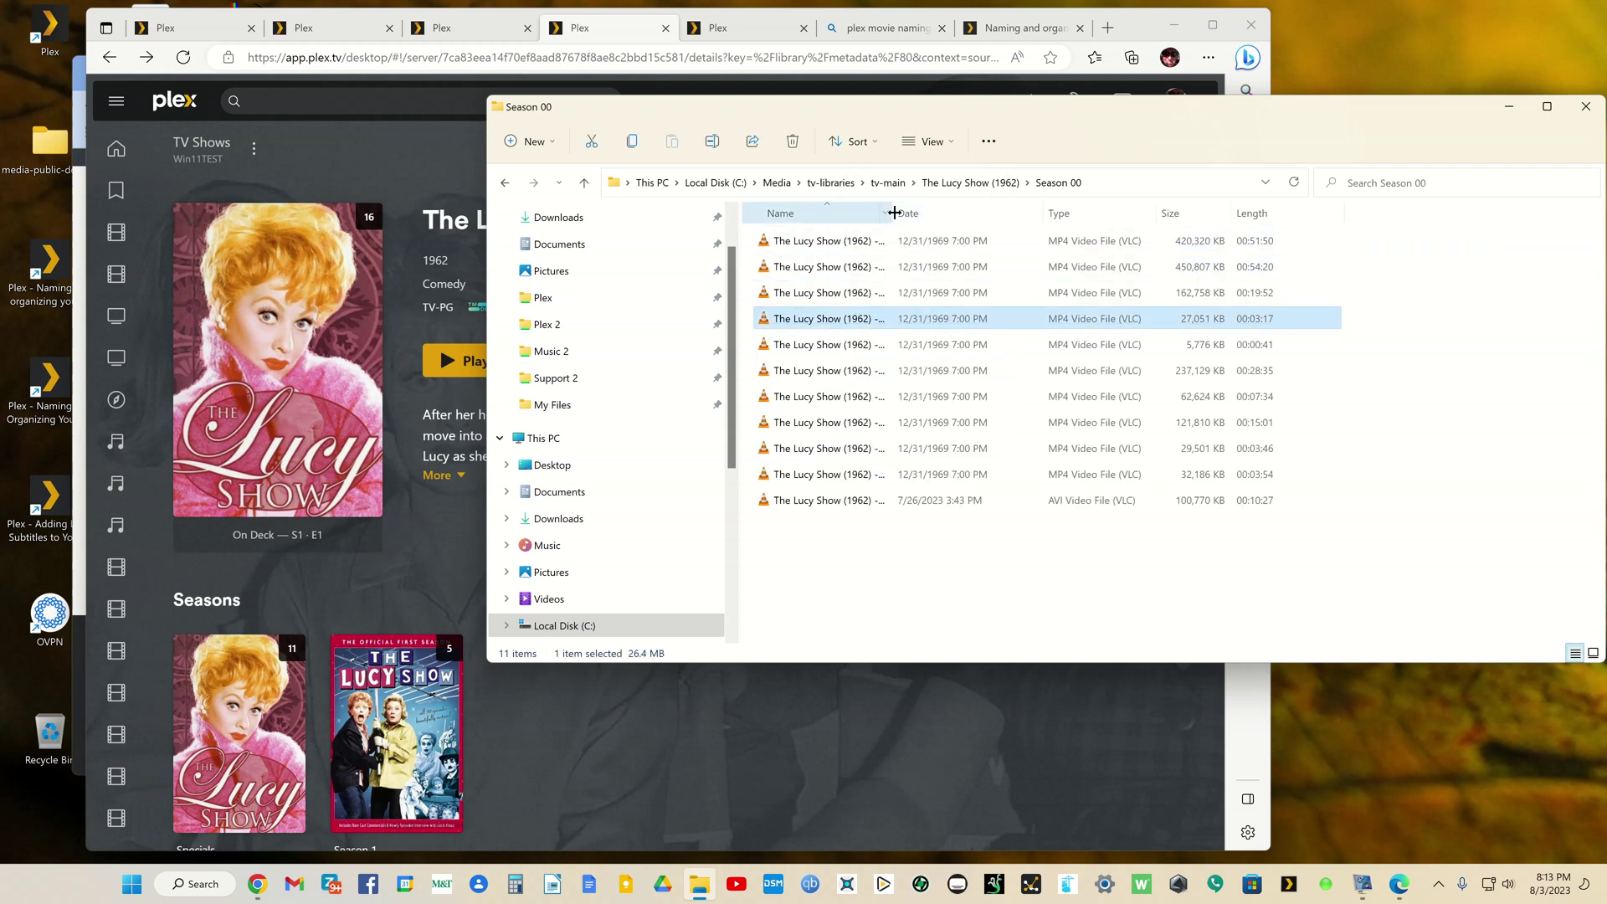
left_click_drag(894, 212, 1330, 215)
left_click(1133, 427)
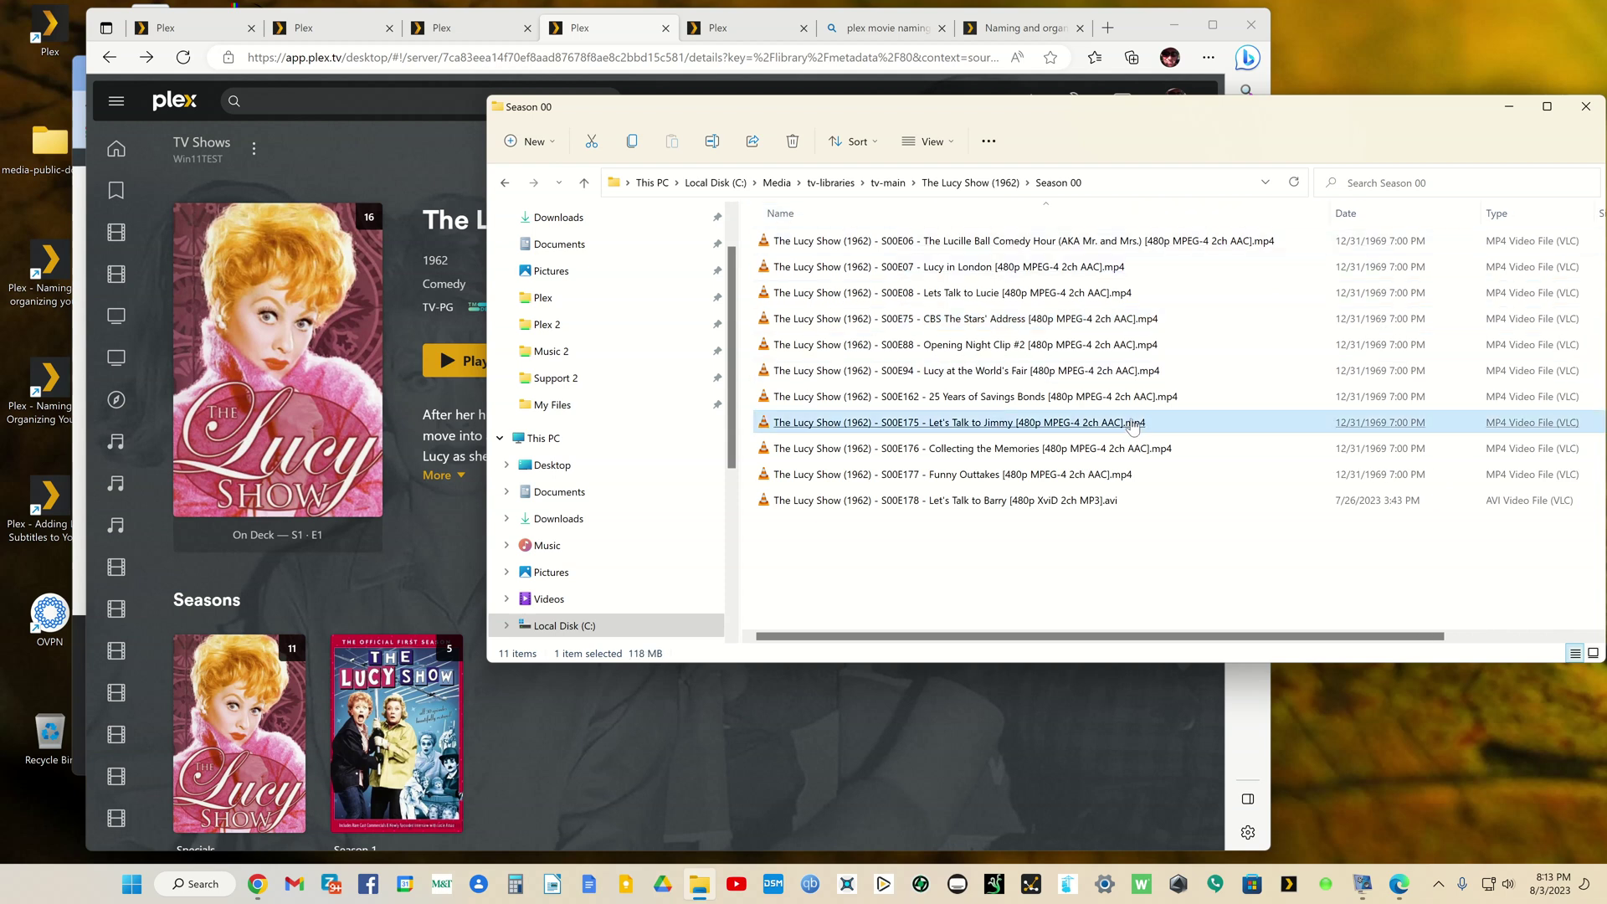
left_click(1038, 502)
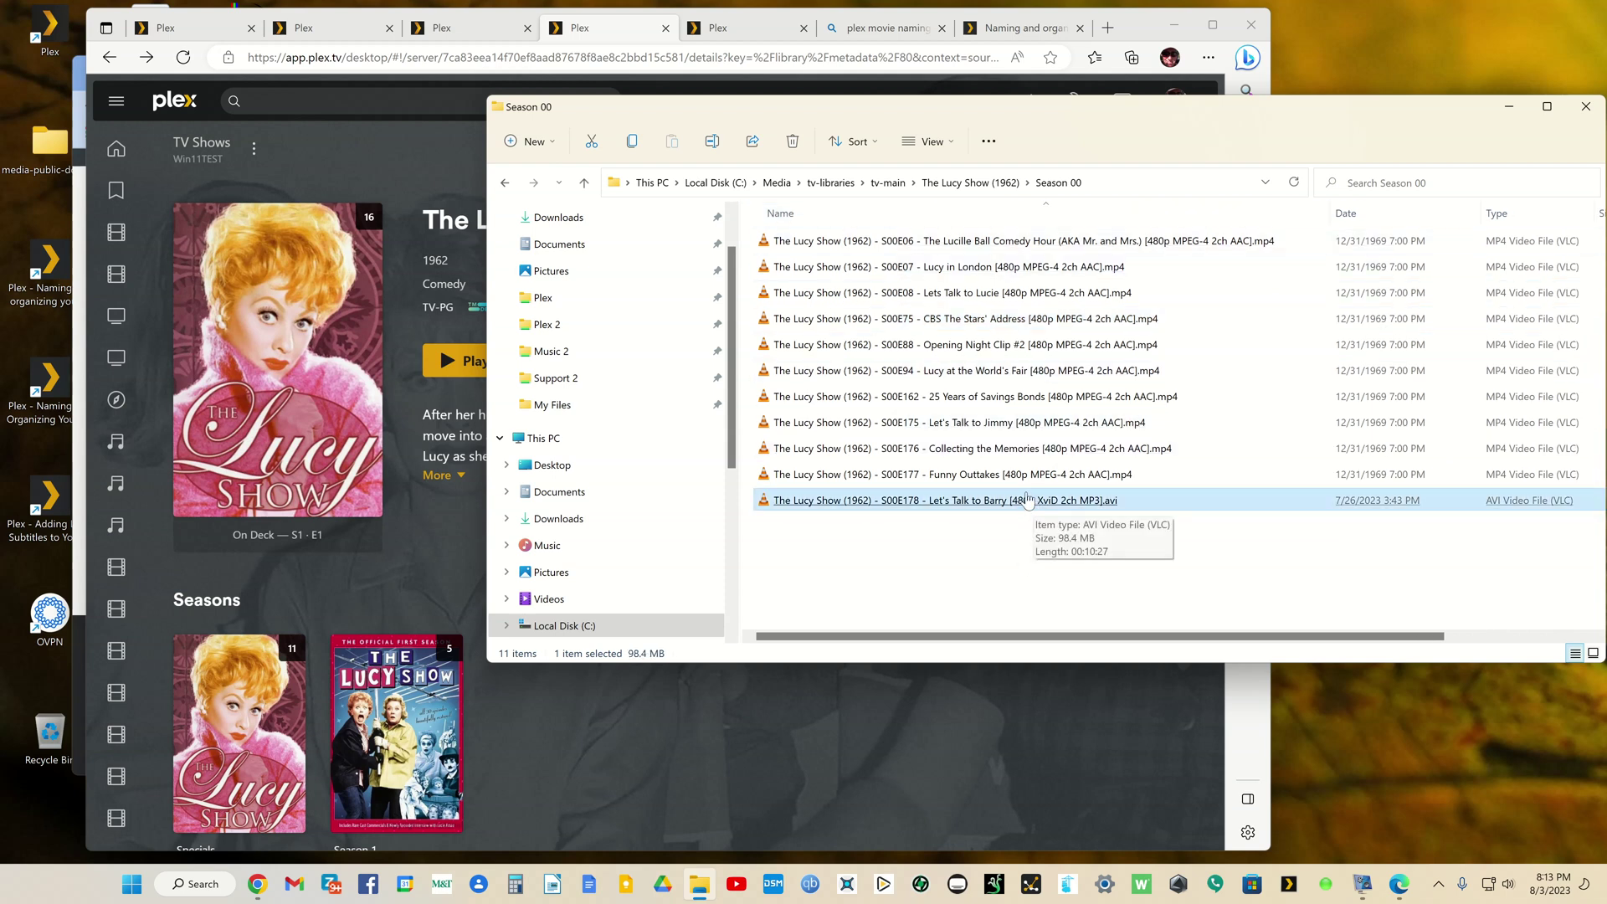
left_click(1015, 484)
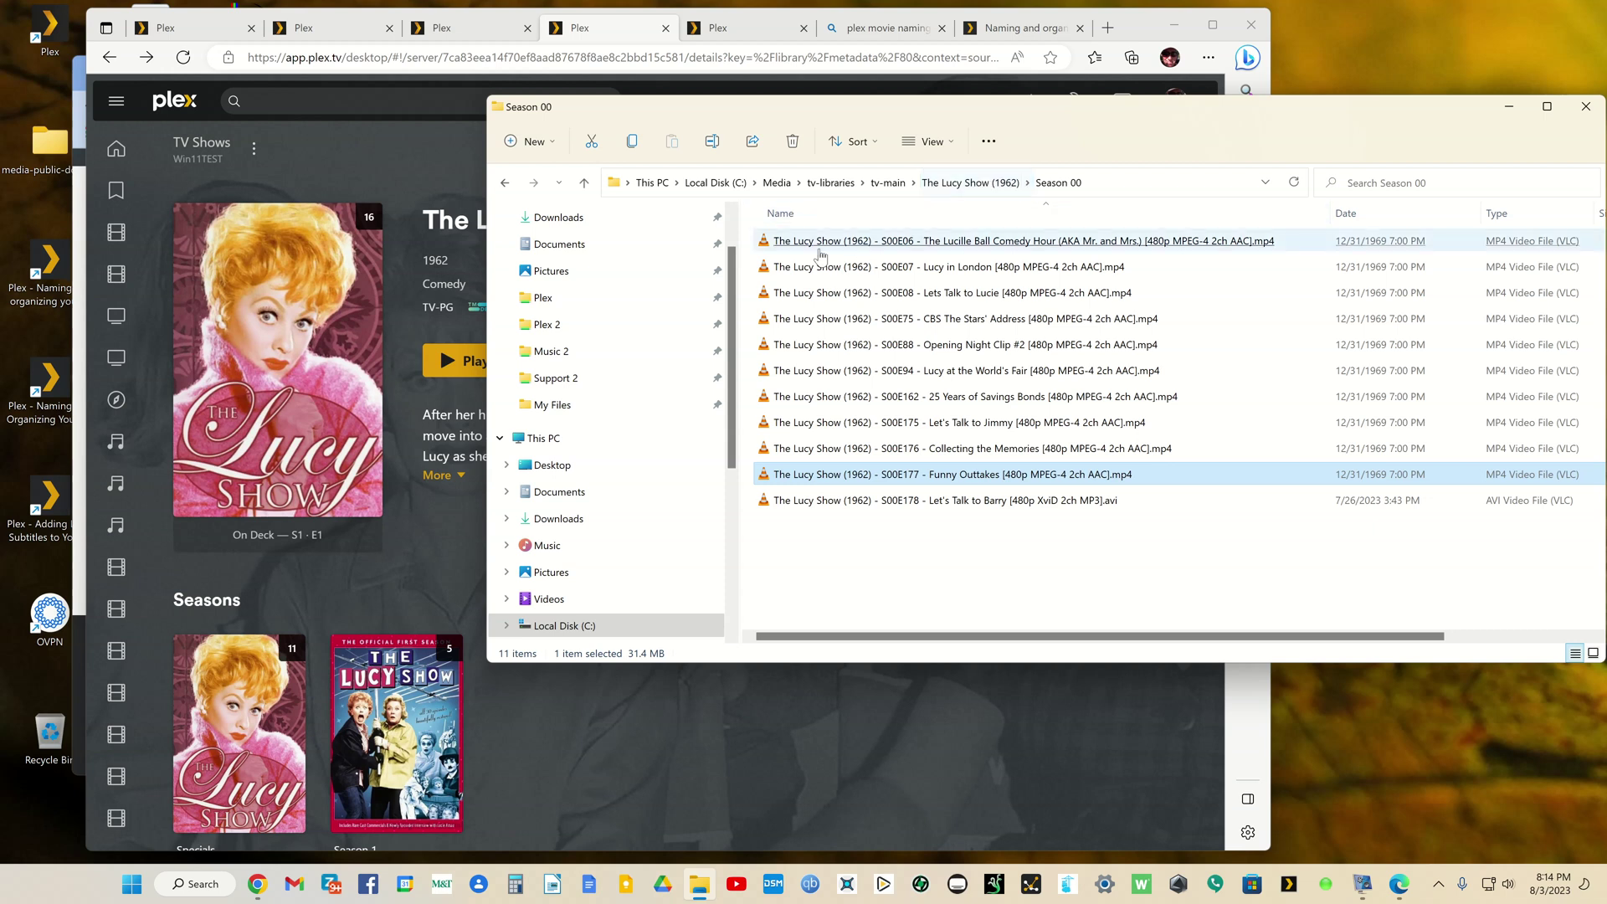
left_click(873, 245)
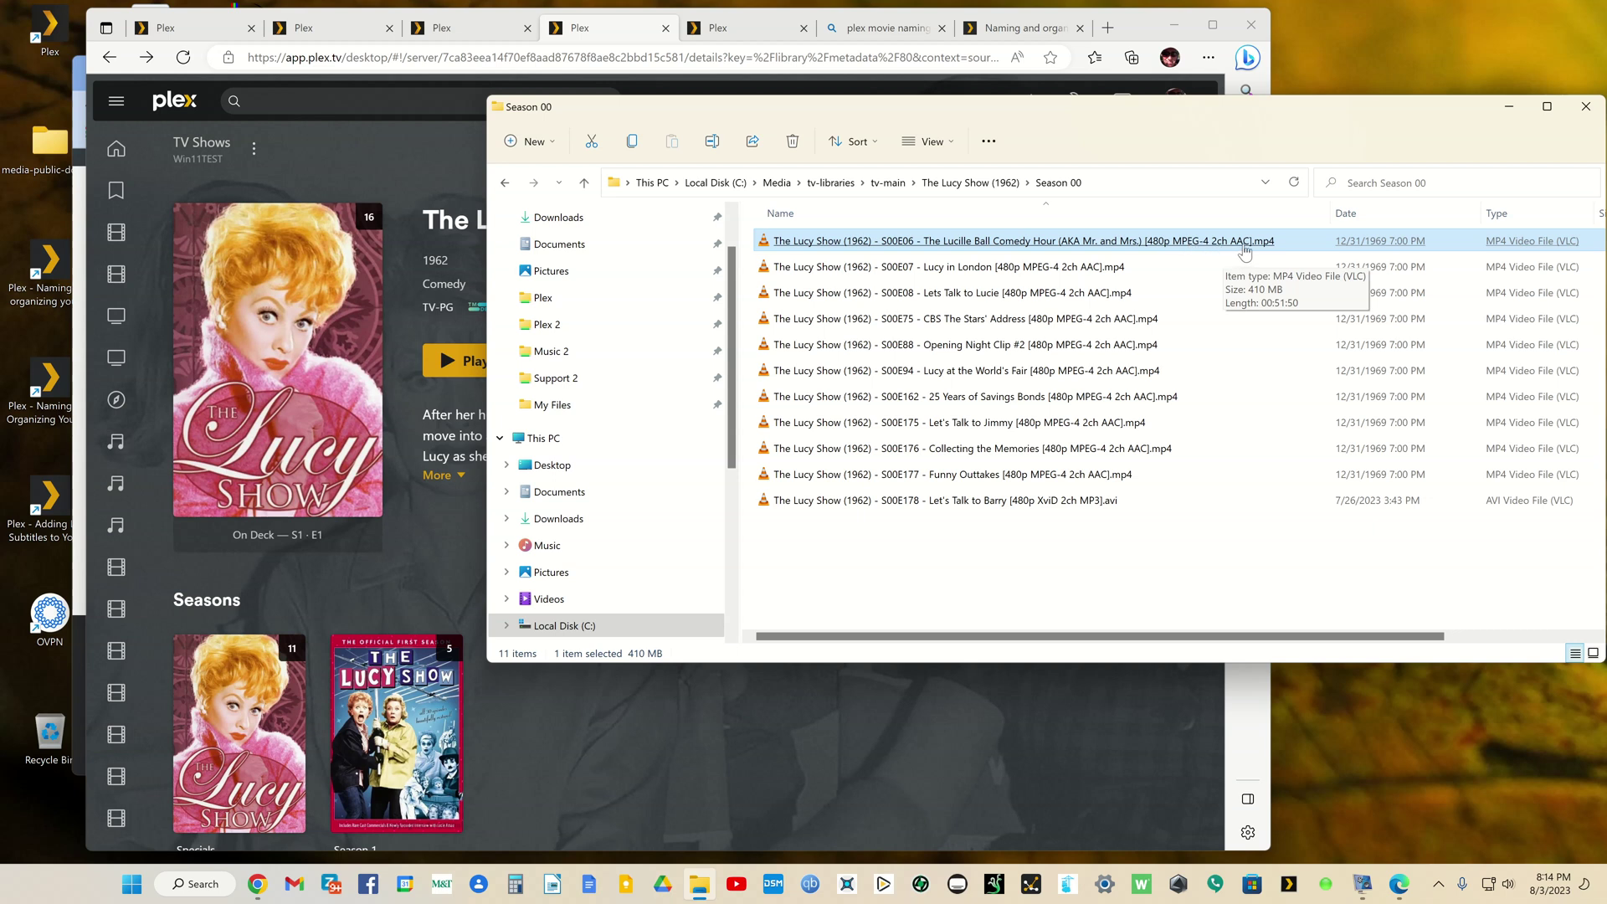
Step: Open The Beverly Hillbillies (1962) Season 01 folder from tv-main
left_click(504, 184)
left_click(505, 183)
double_click(879, 268)
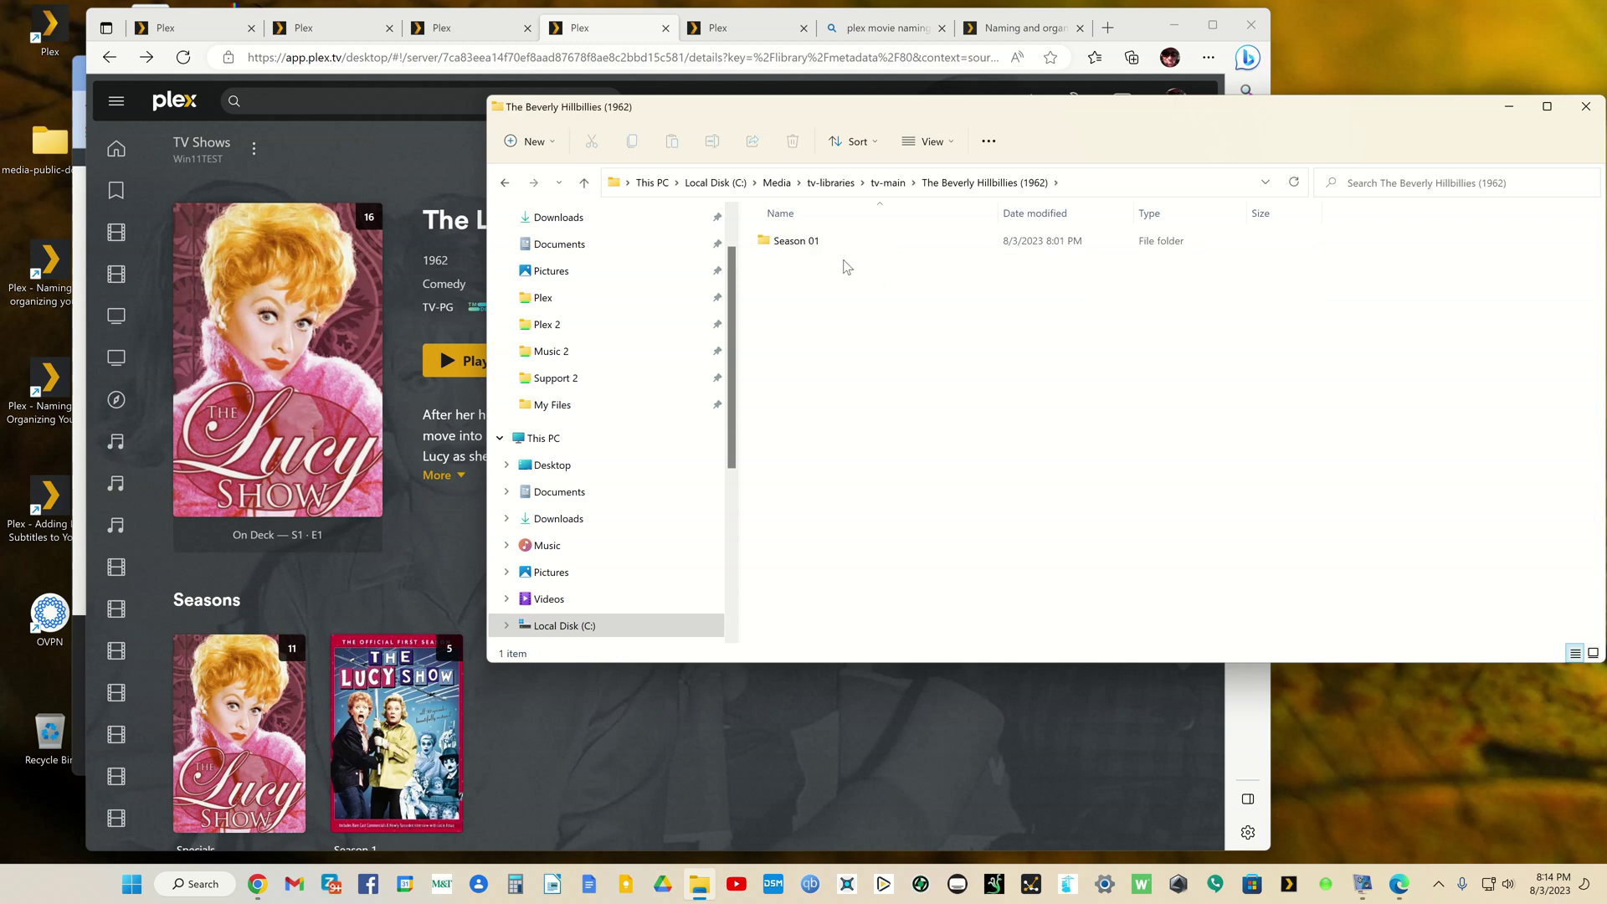
double_click(793, 241)
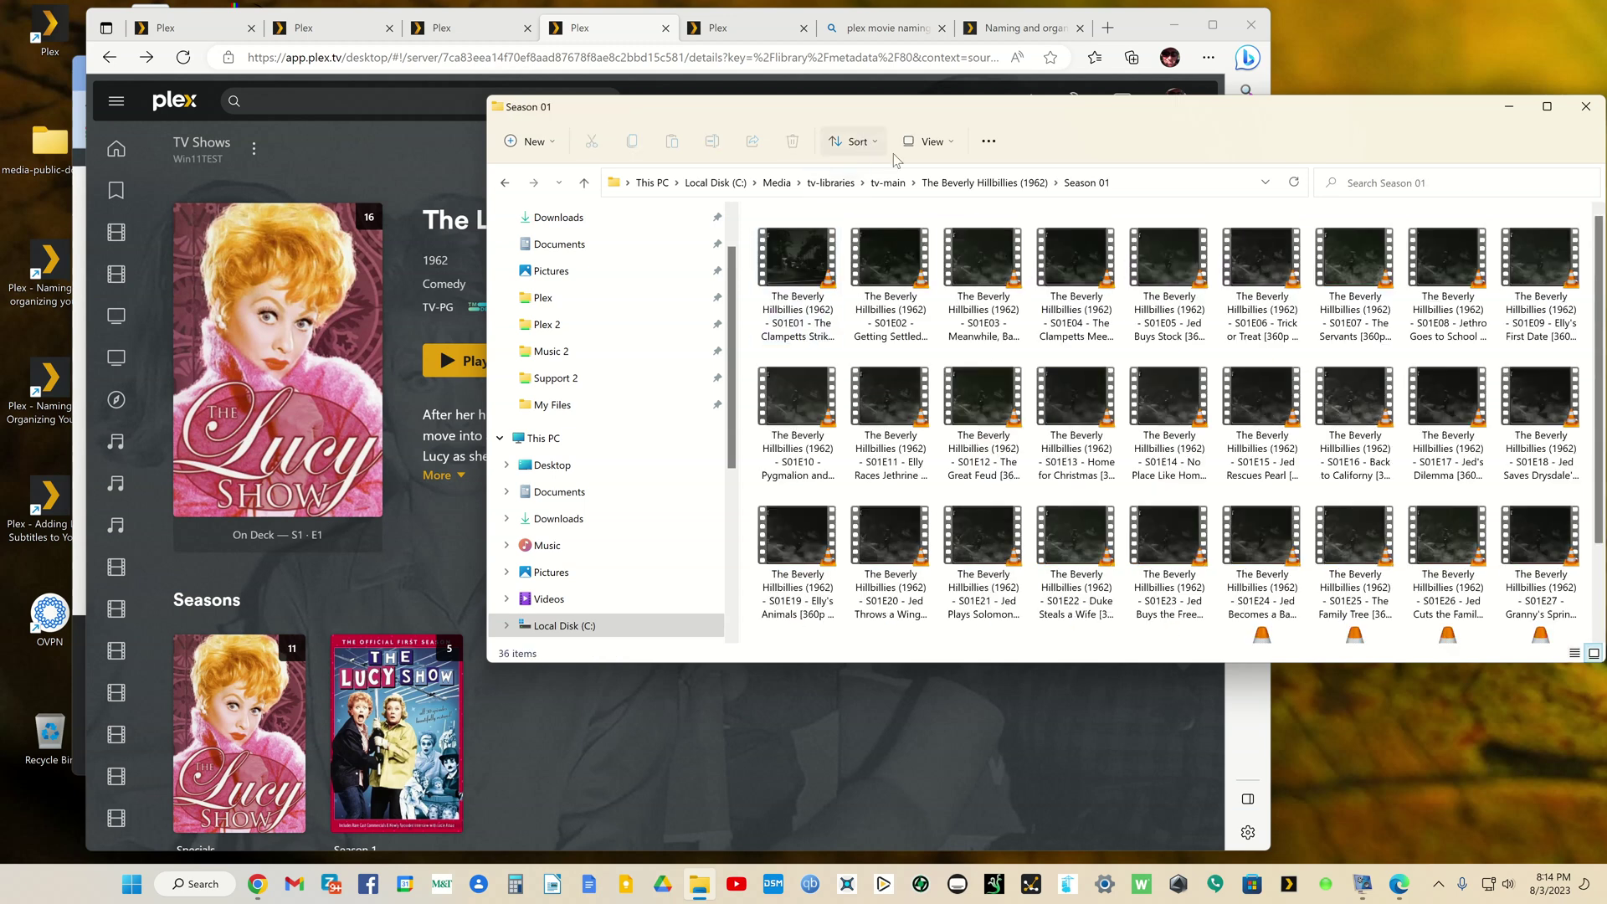
Step: Show the episodes in Details view with a widened Name column showing full file names
left_click(943, 146)
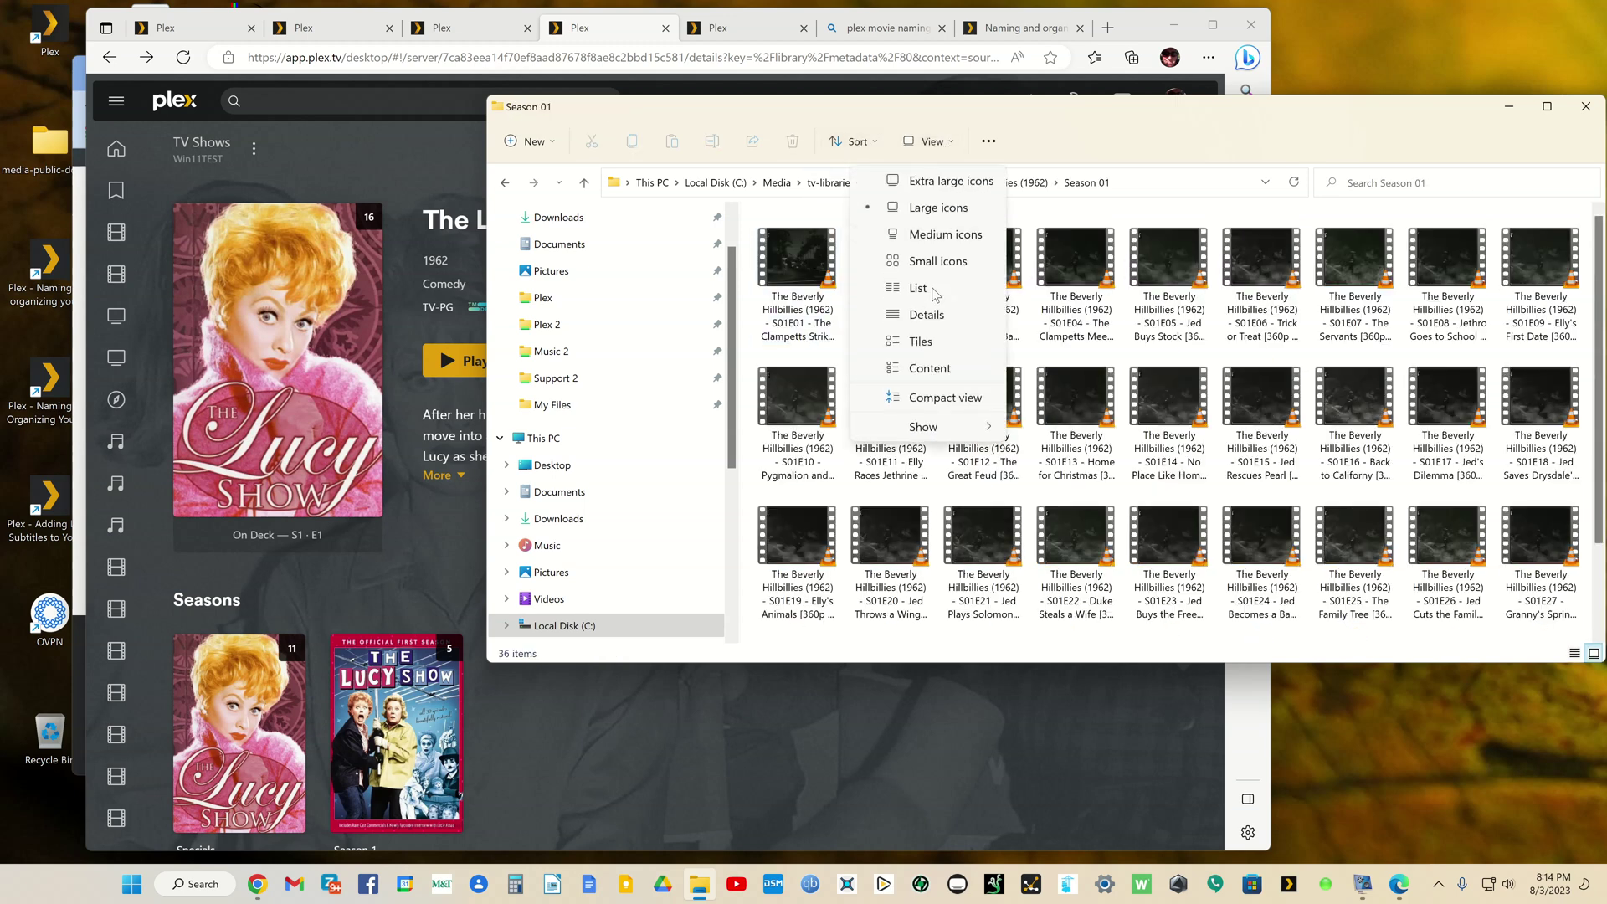
left_click(927, 316)
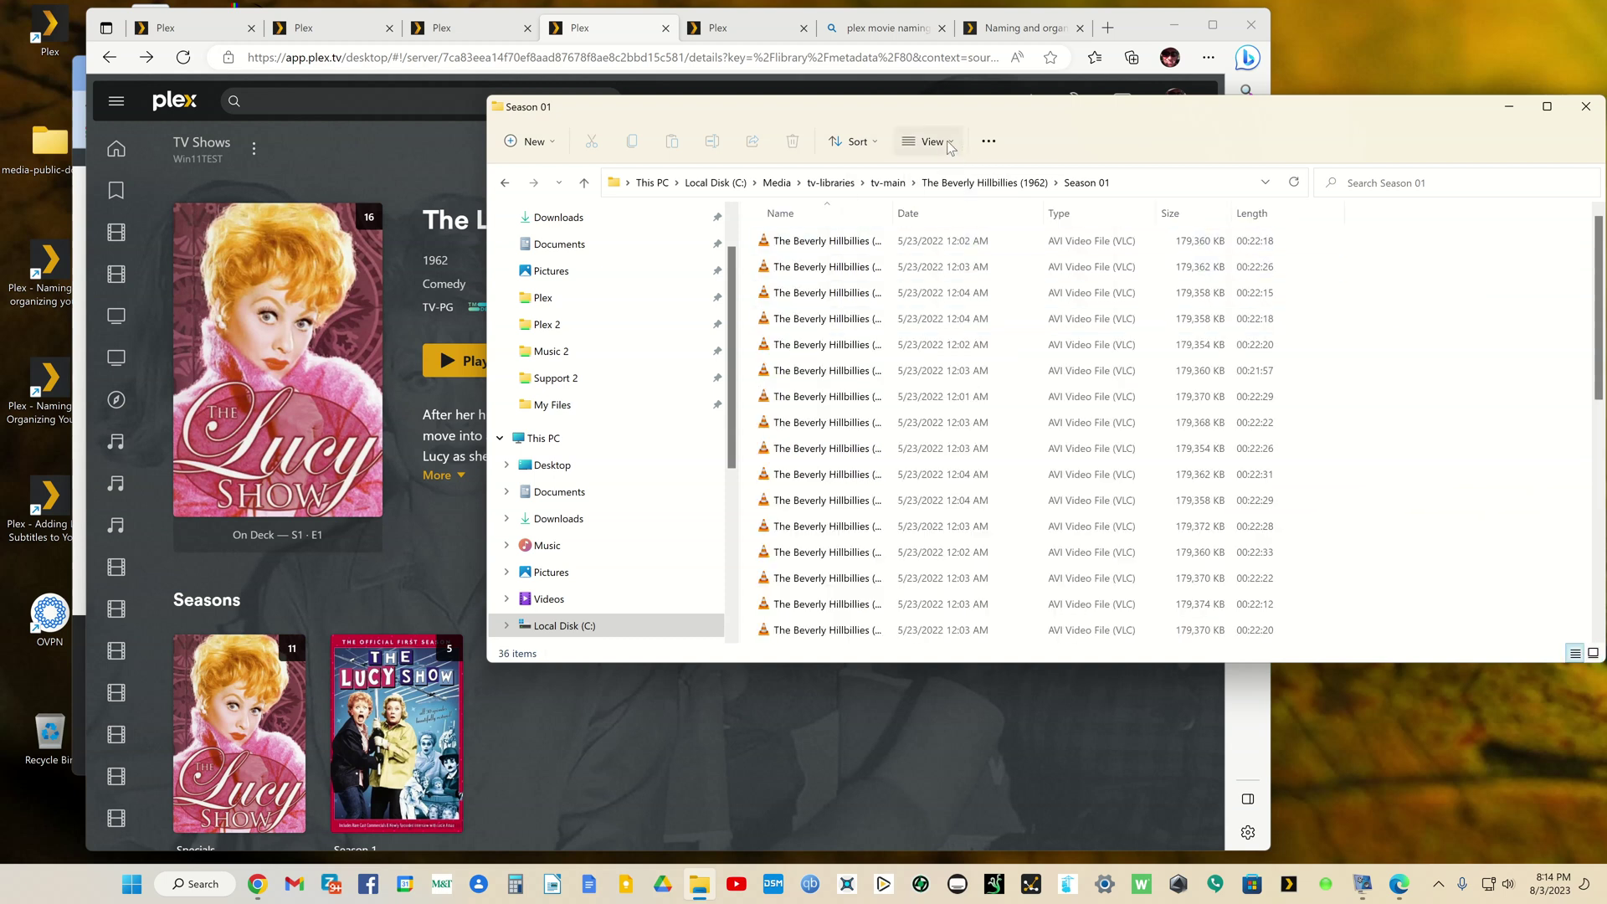
left_click_drag(893, 208, 1268, 211)
left_click(1268, 240)
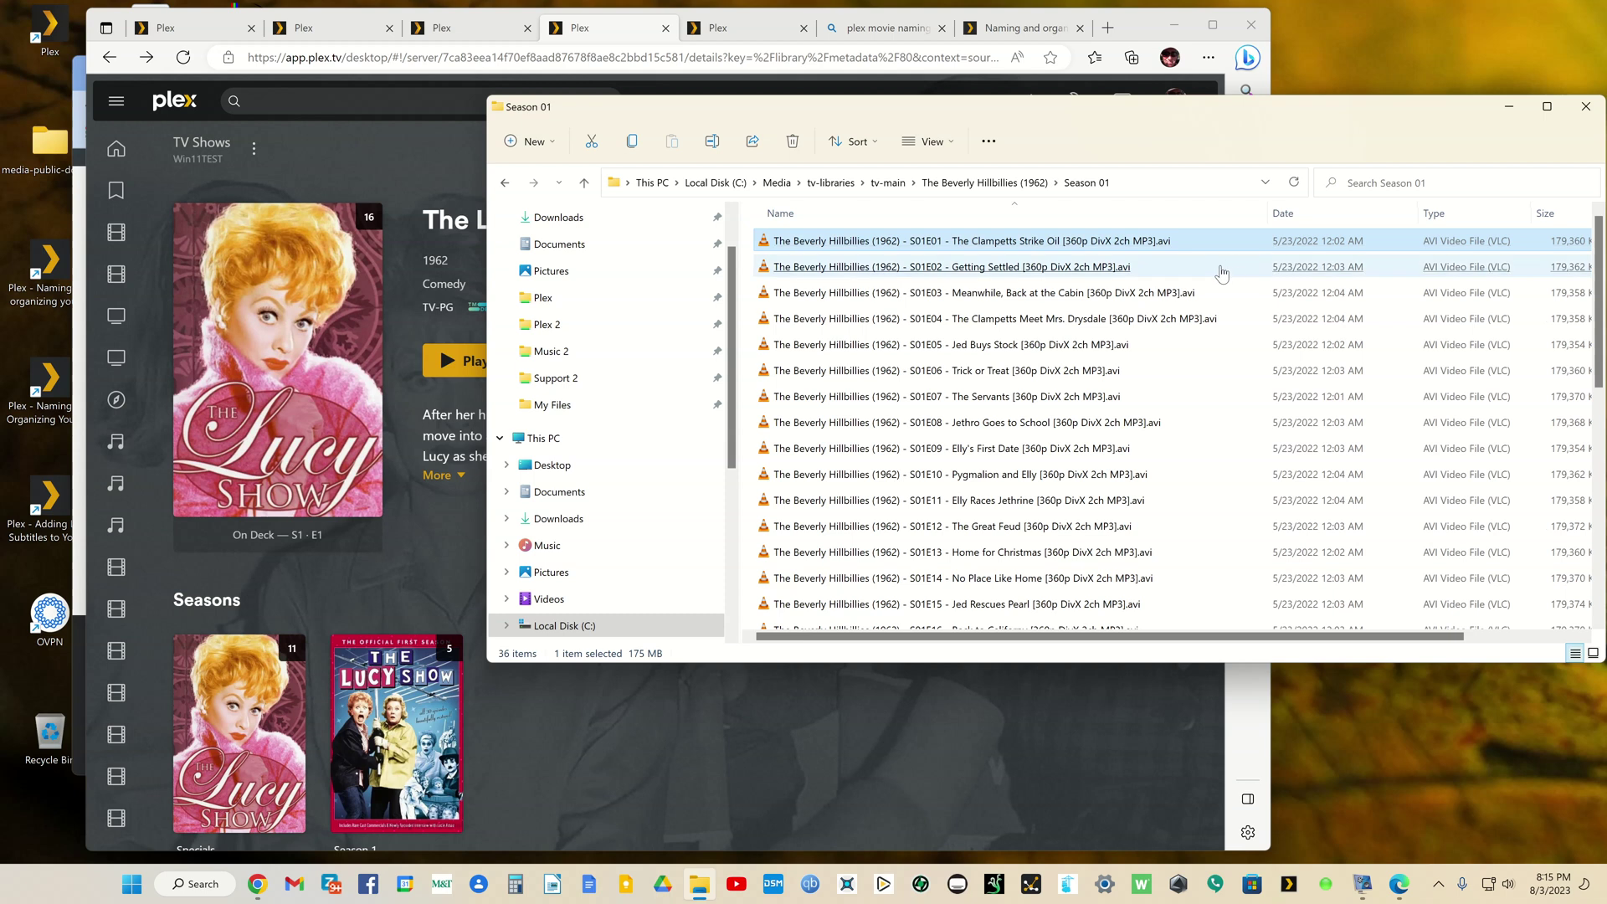
left_click(1121, 293)
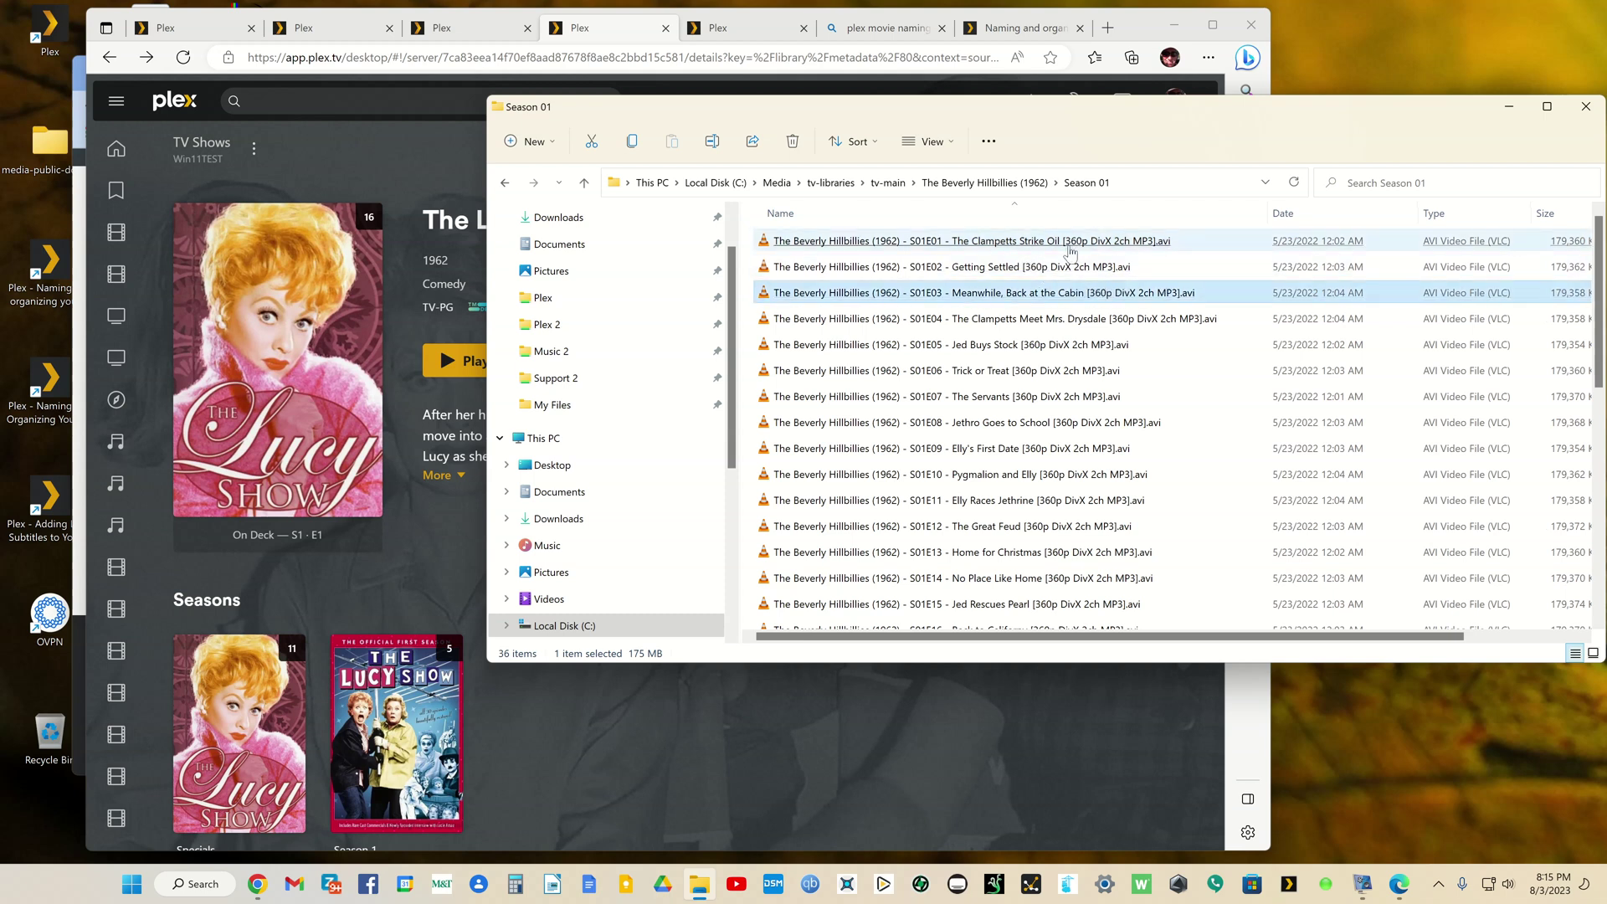
left_click(507, 184)
Step: Show Life With Elizabeth (1953) Season 01 files in Details view with a widened Name column
left_click(507, 186)
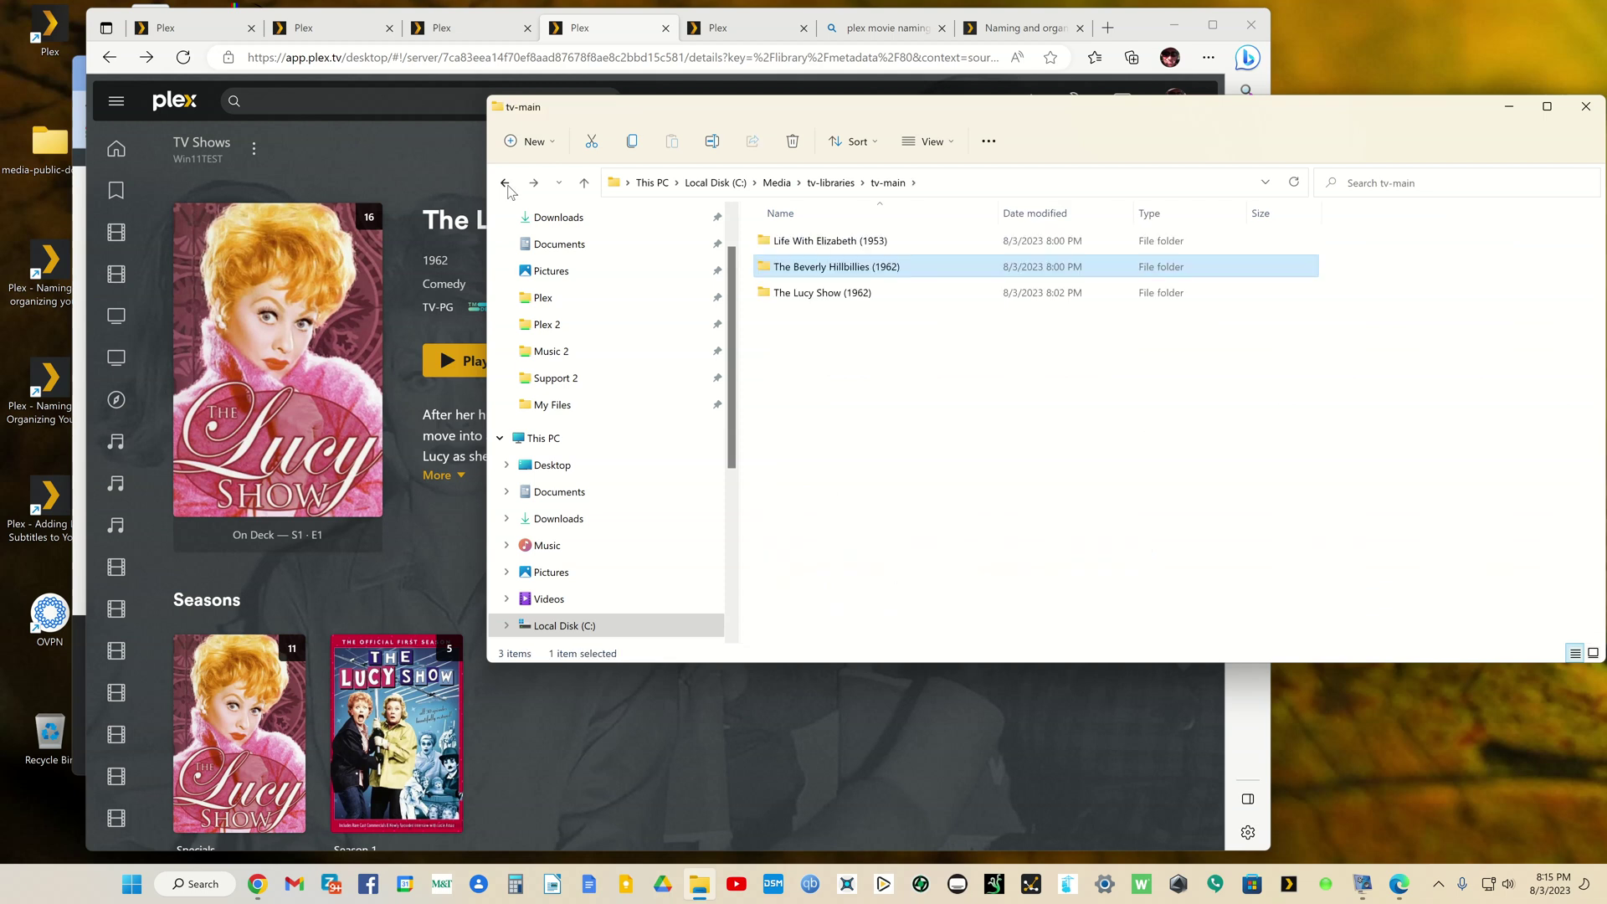
double_click(816, 242)
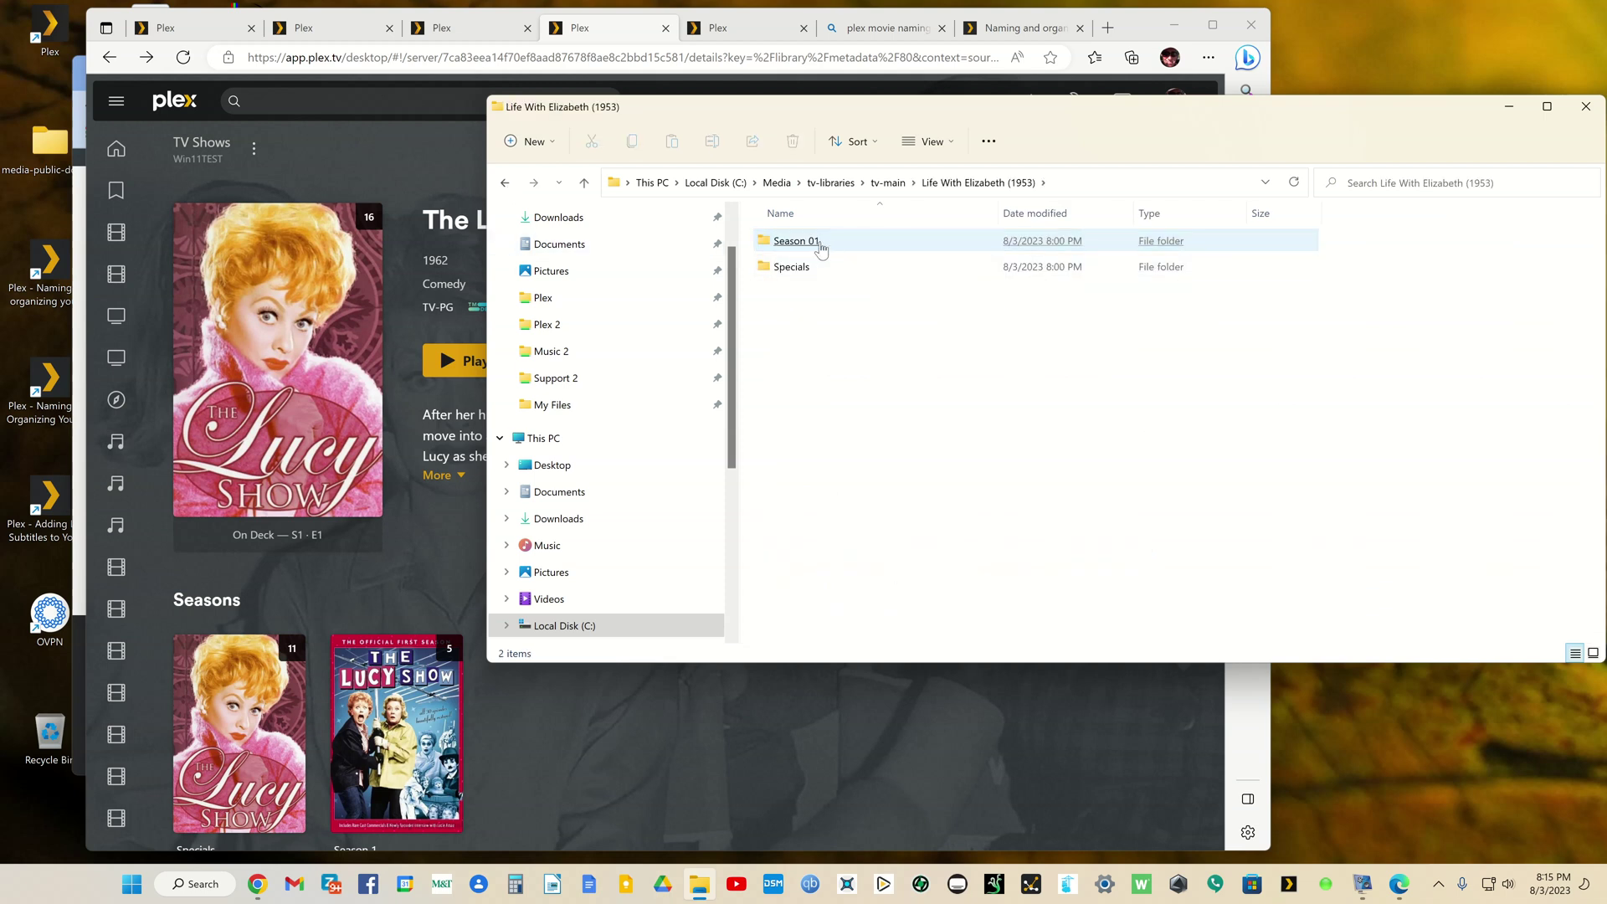
double_click(812, 244)
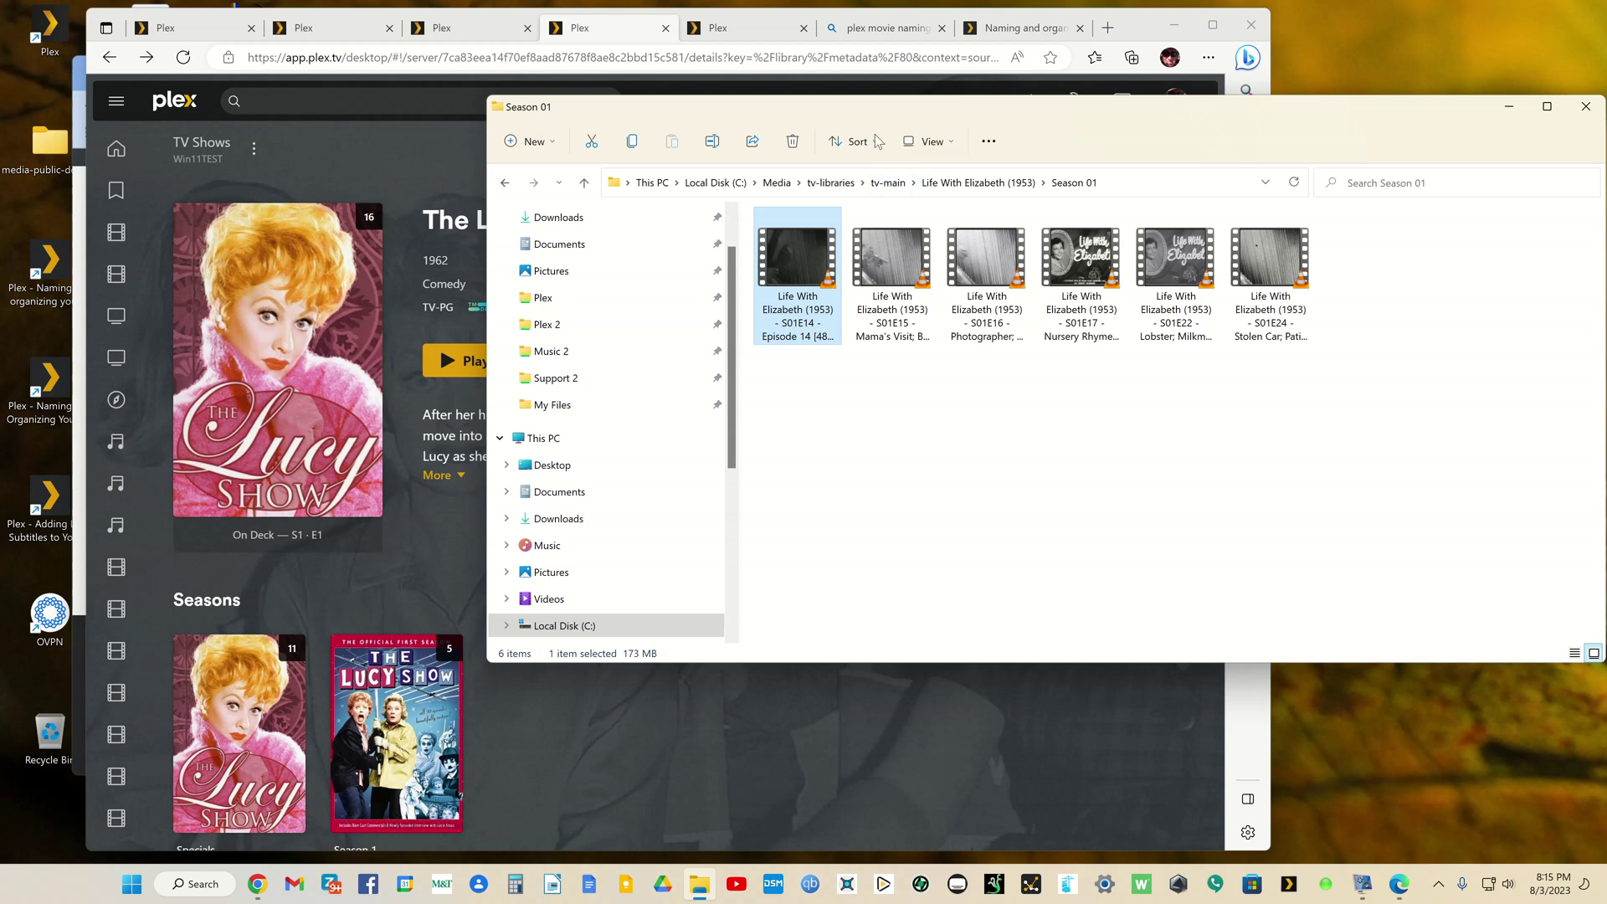
left_click(932, 141)
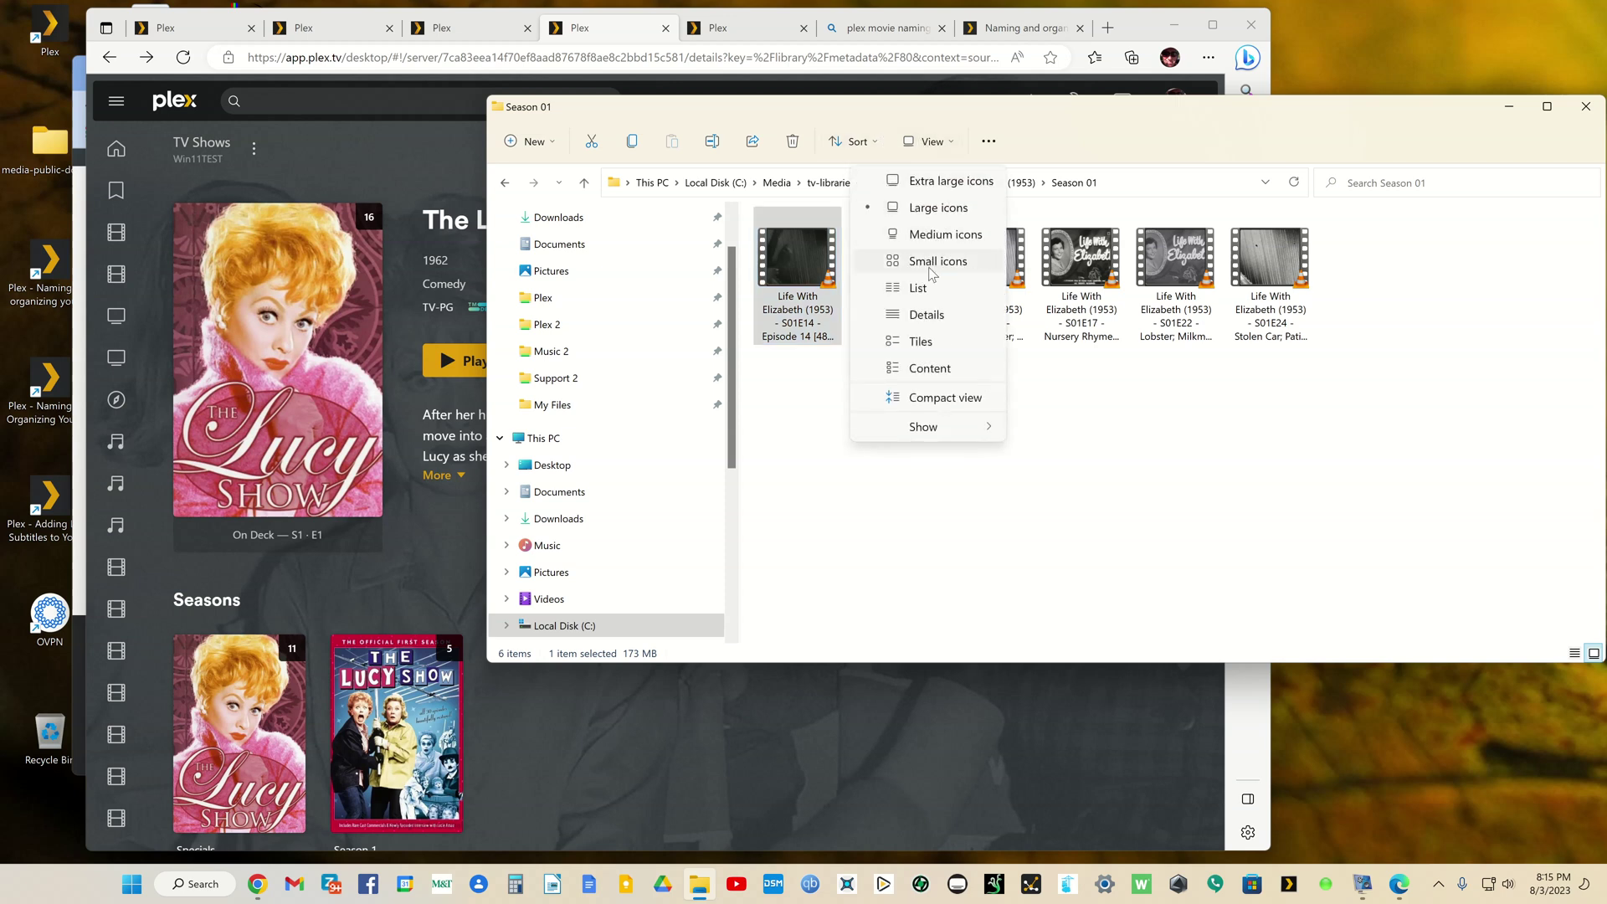
left_click(926, 315)
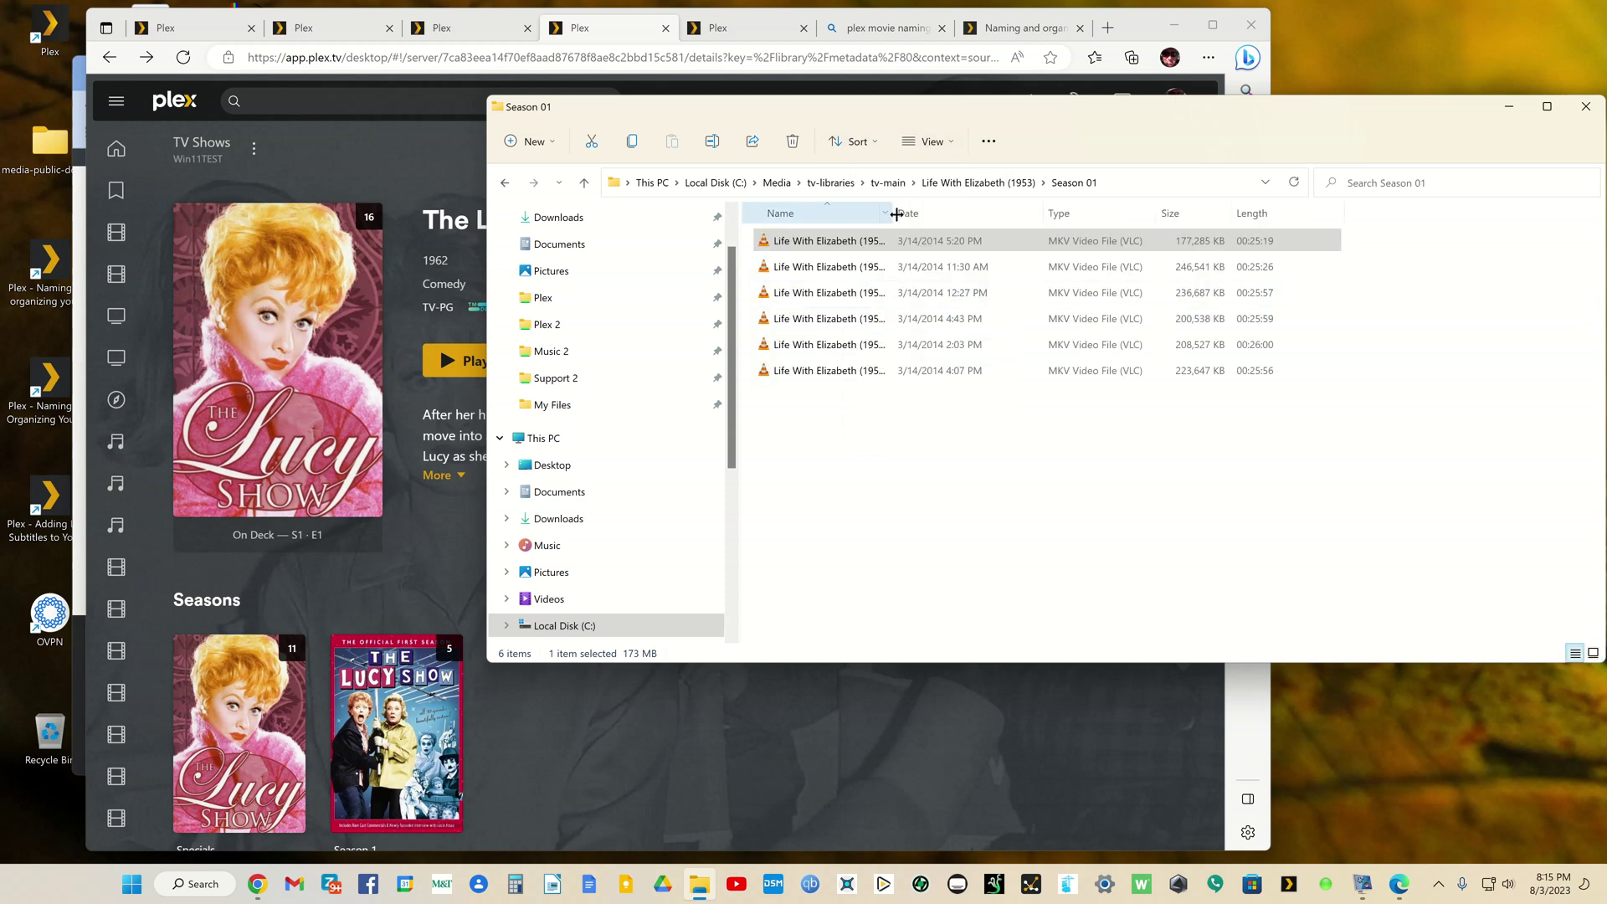
left_click_drag(905, 215, 1256, 238)
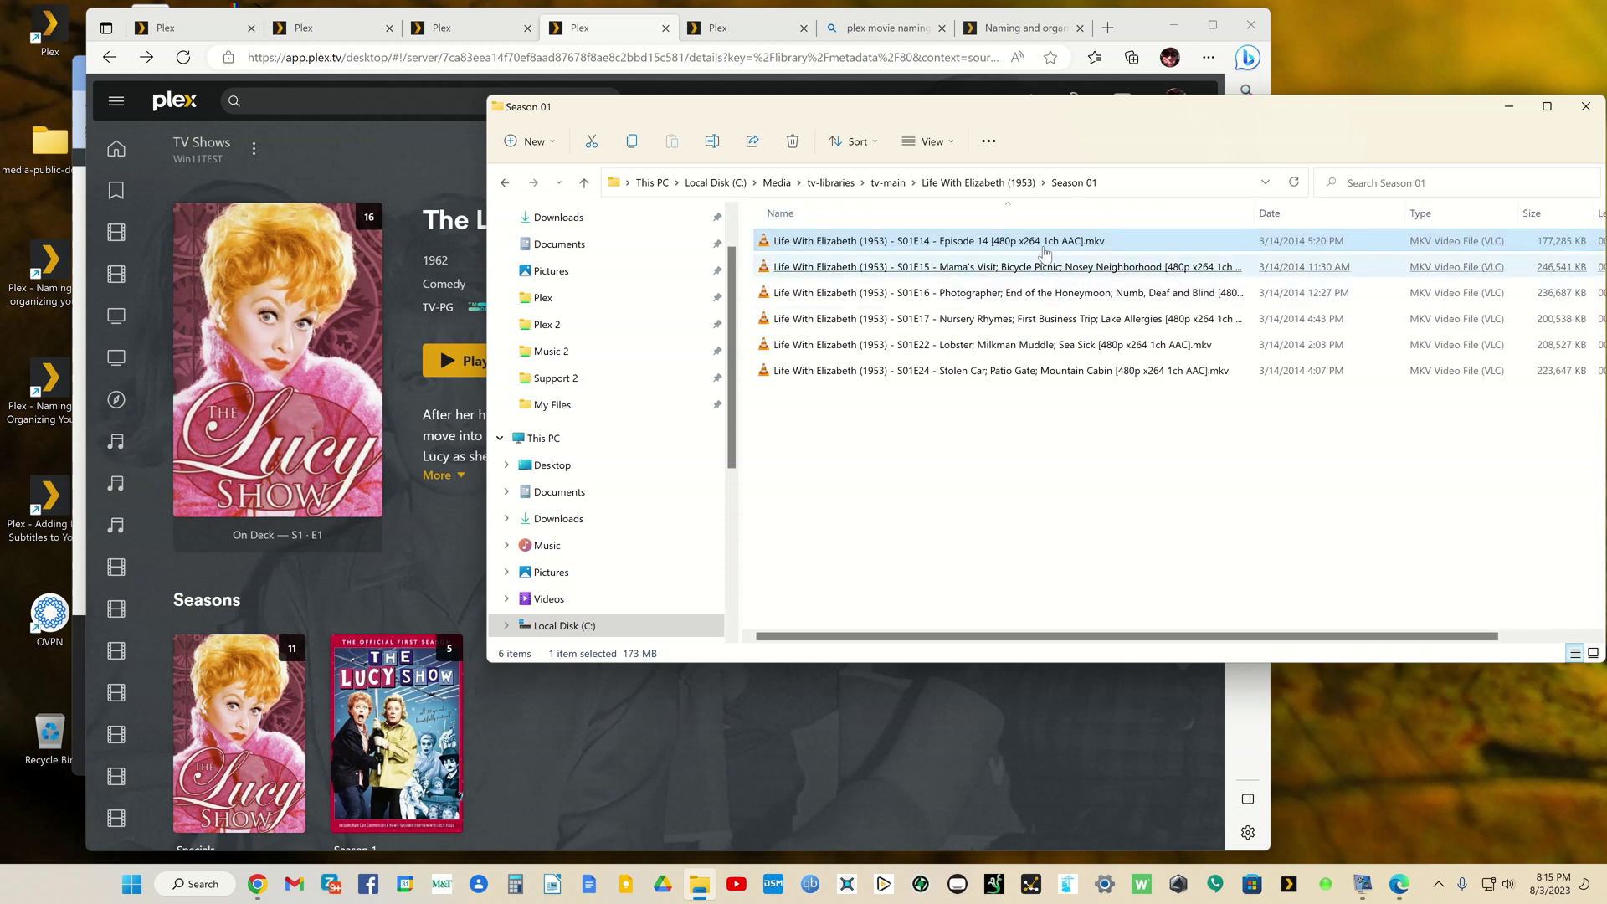
mouse_move(1027, 249)
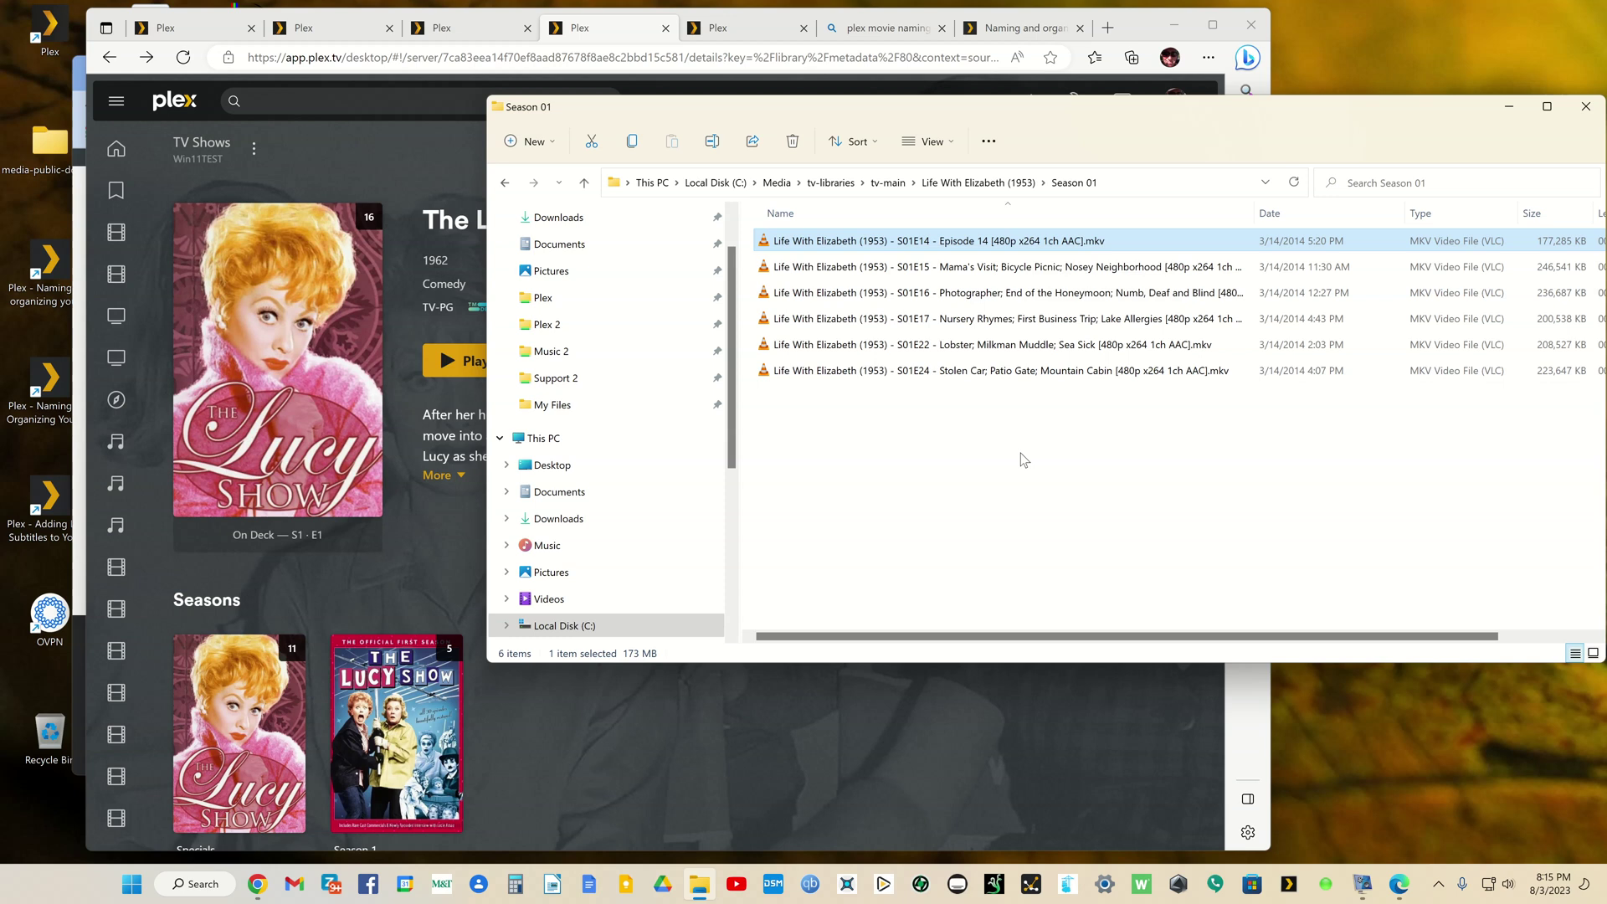
Step: Return to tv-main, put Explorer away, and go back to the Libraries settings tab
left_click(508, 182)
left_click(507, 182)
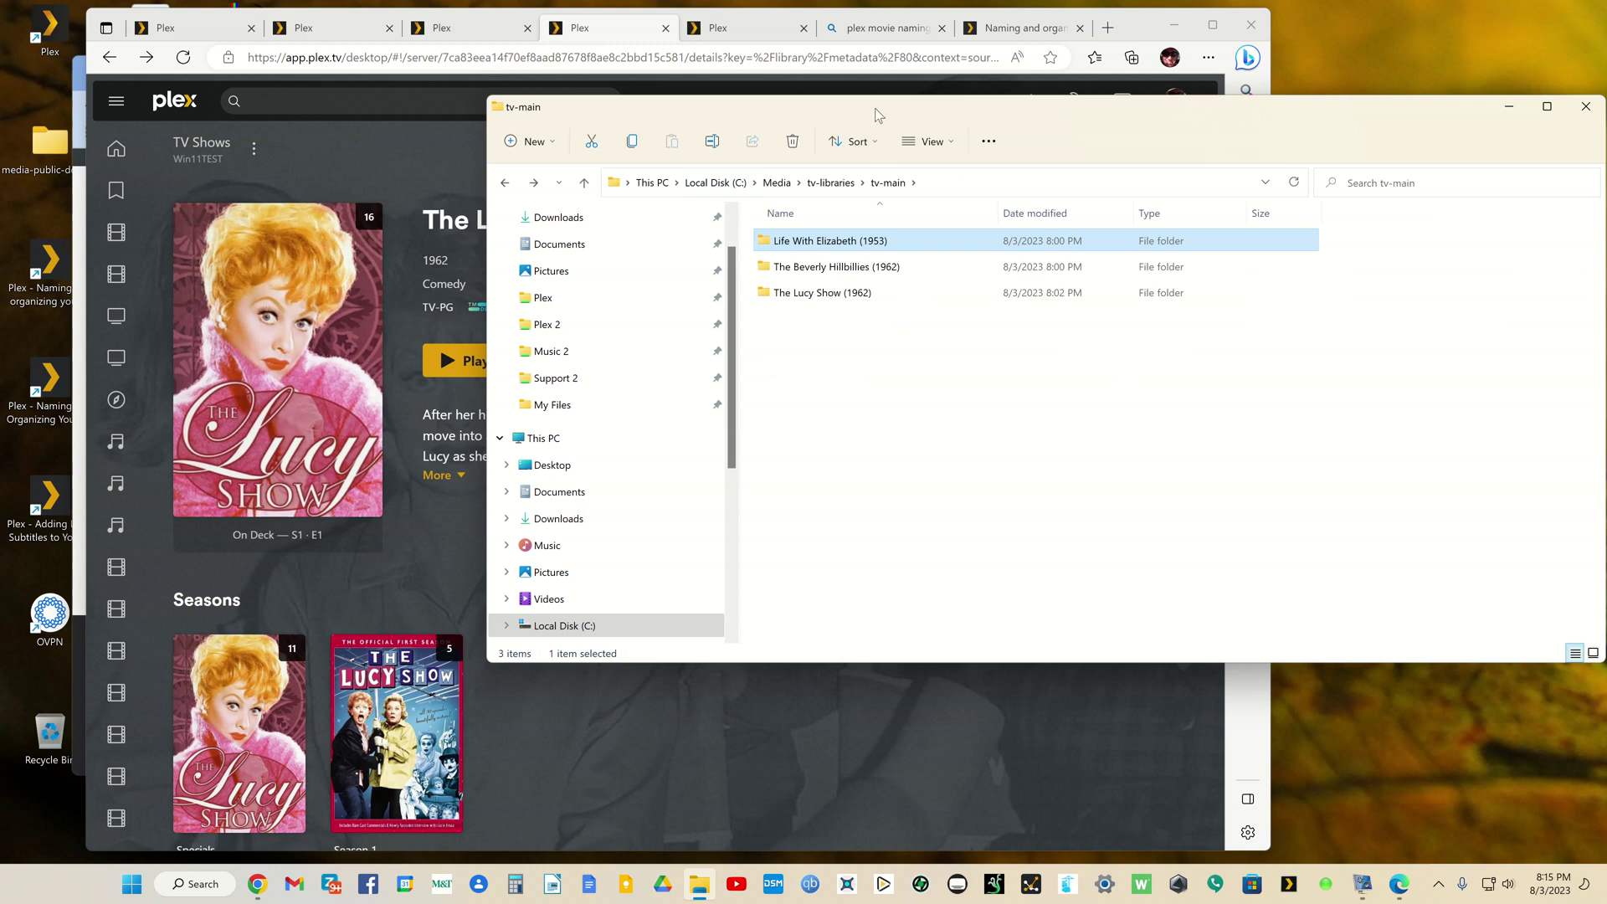
left_click_drag(875, 108, 1540, 223)
key("super+Down")
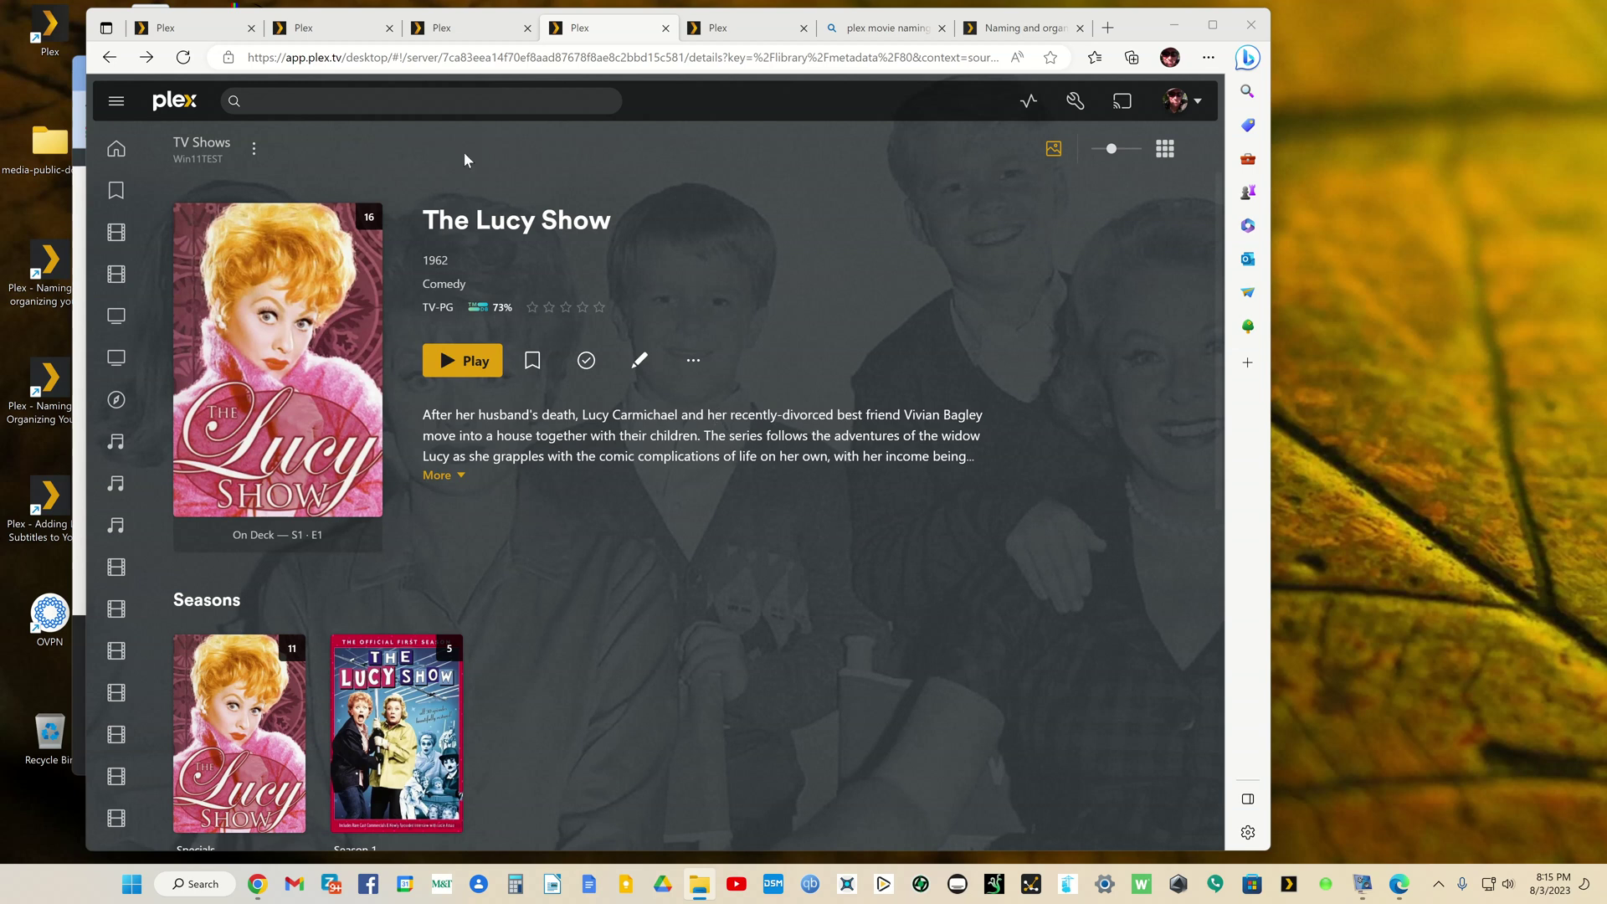
key("ctrl+1")
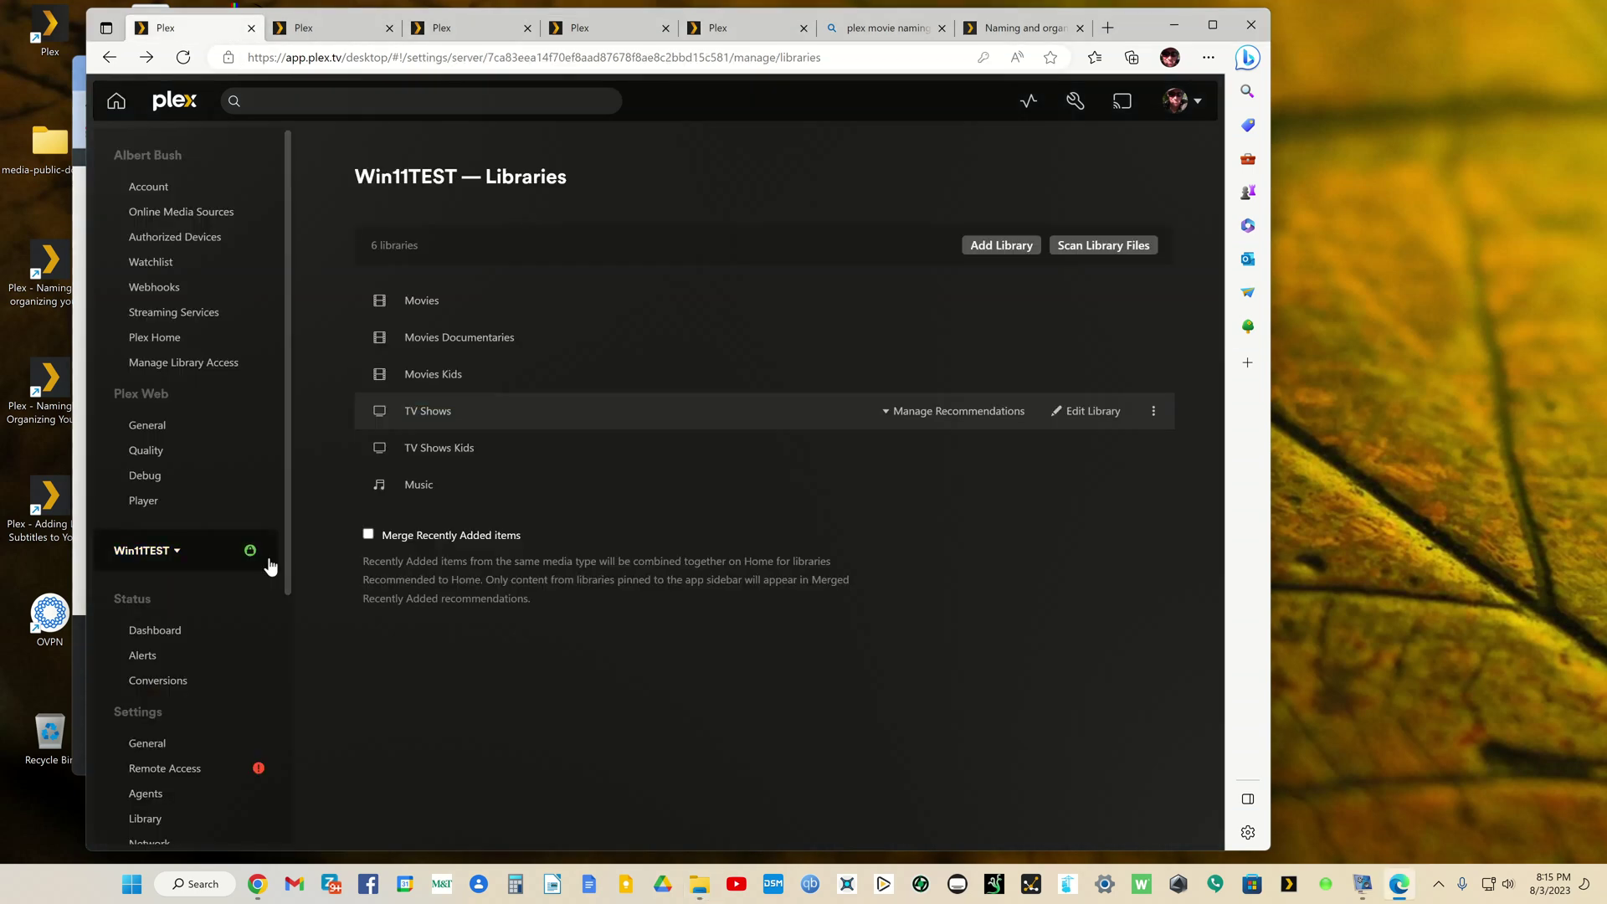
Step: Open the Music library in a new tab and show all its artists
right_click(419, 484)
left_click(448, 495)
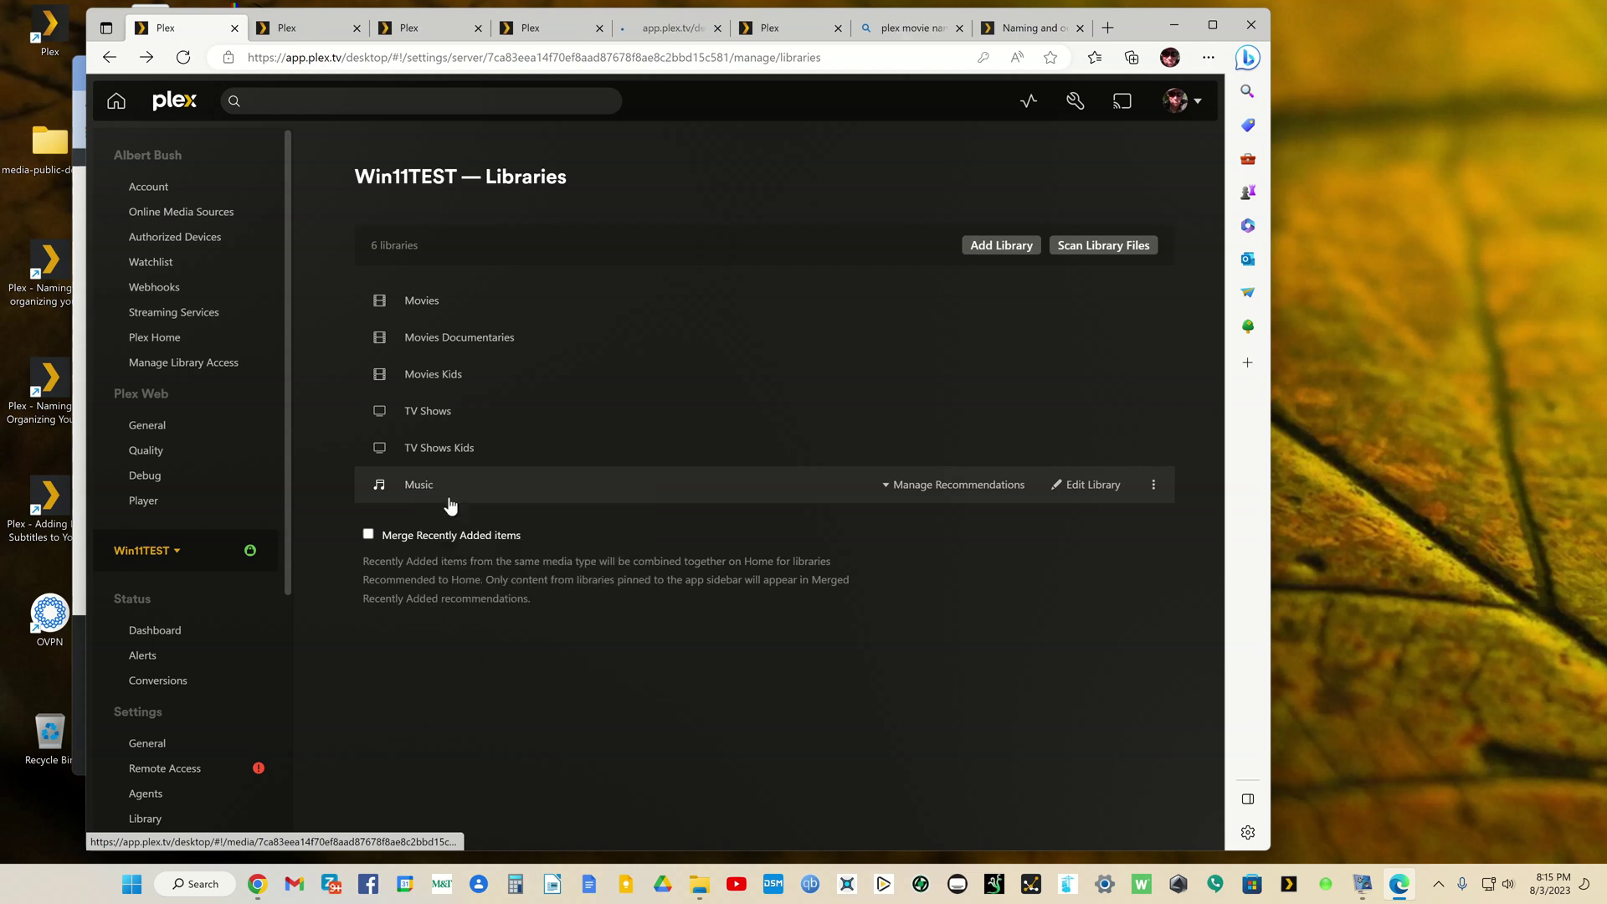
left_click(665, 30)
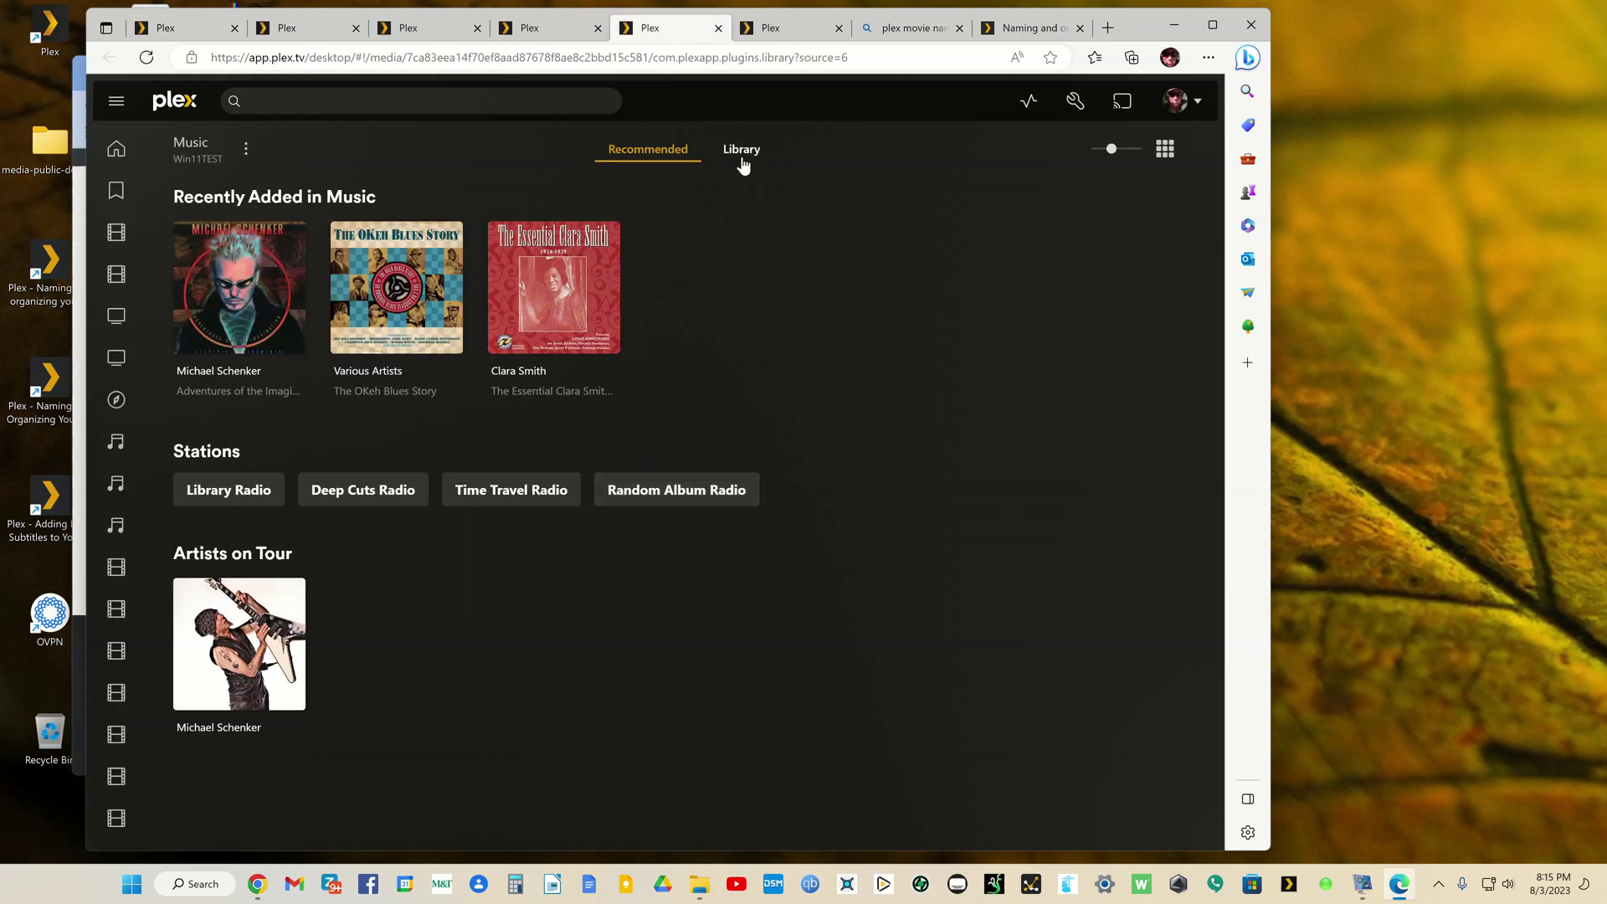
left_click(741, 150)
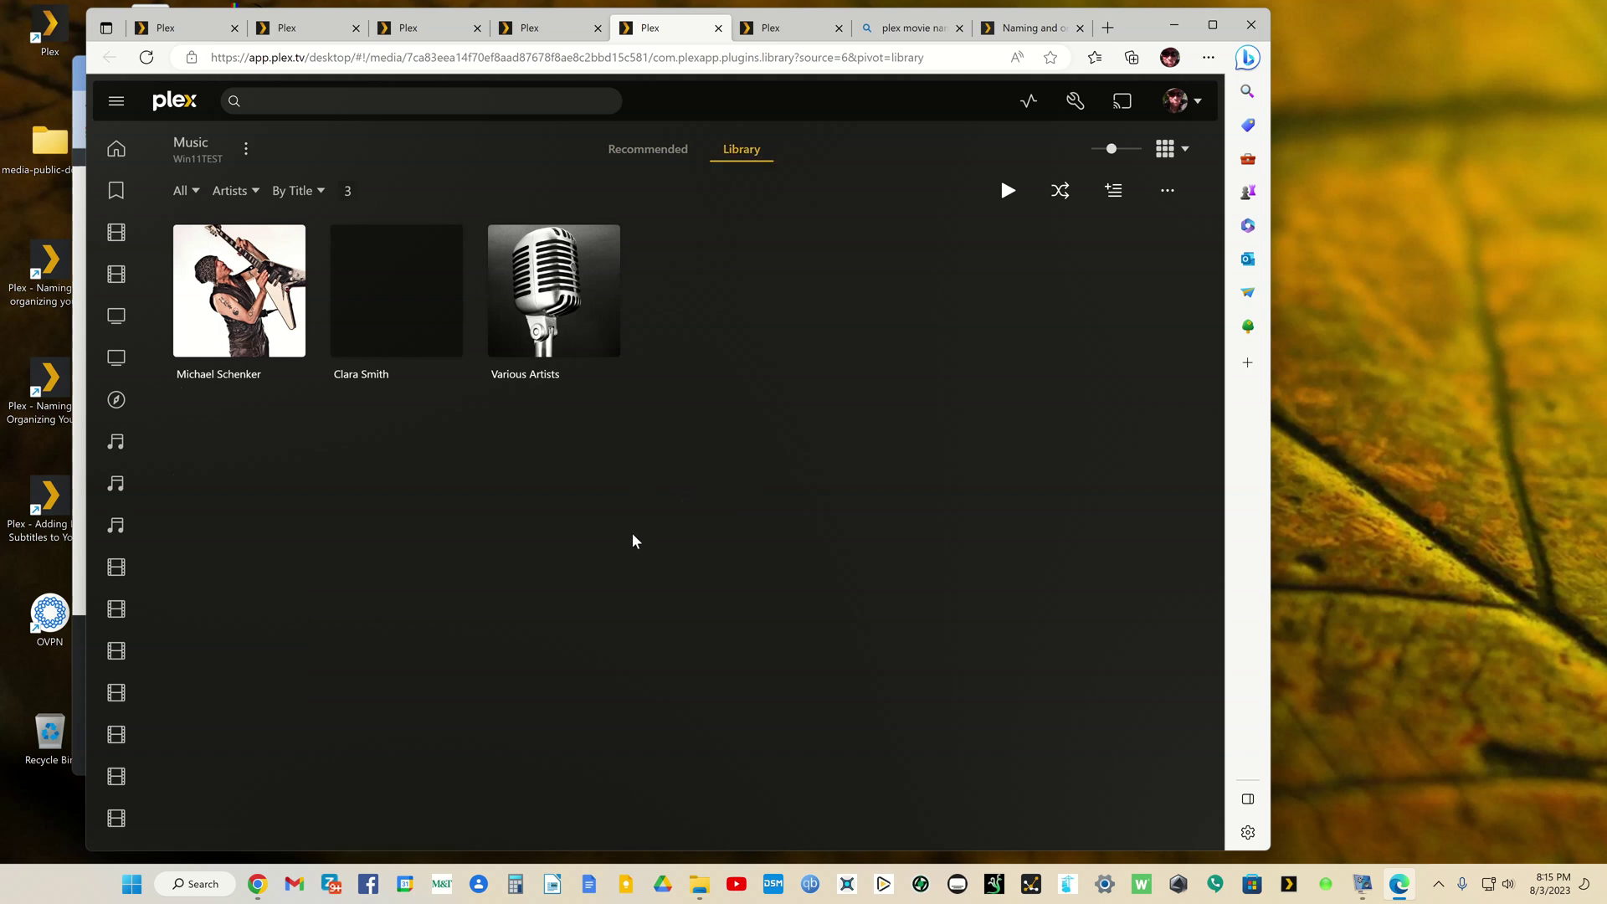
Step: Browse Michael Schenker, Clara Smith and Various Artists, ending on The OKeh Blues Story album
mouse_move(299, 306)
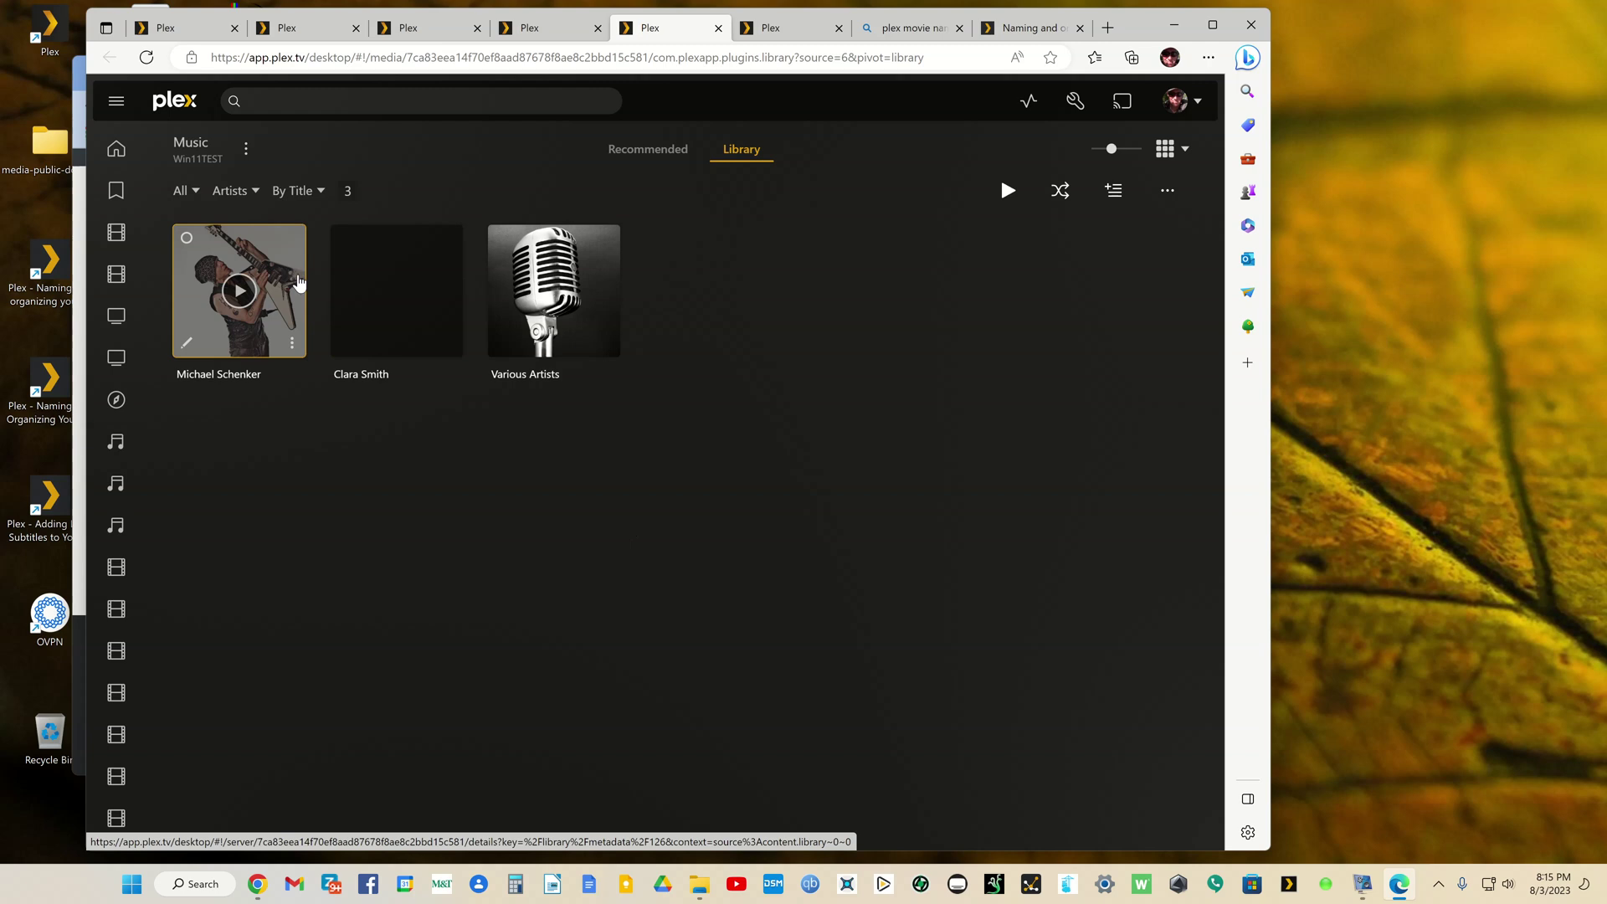
left_click(298, 288)
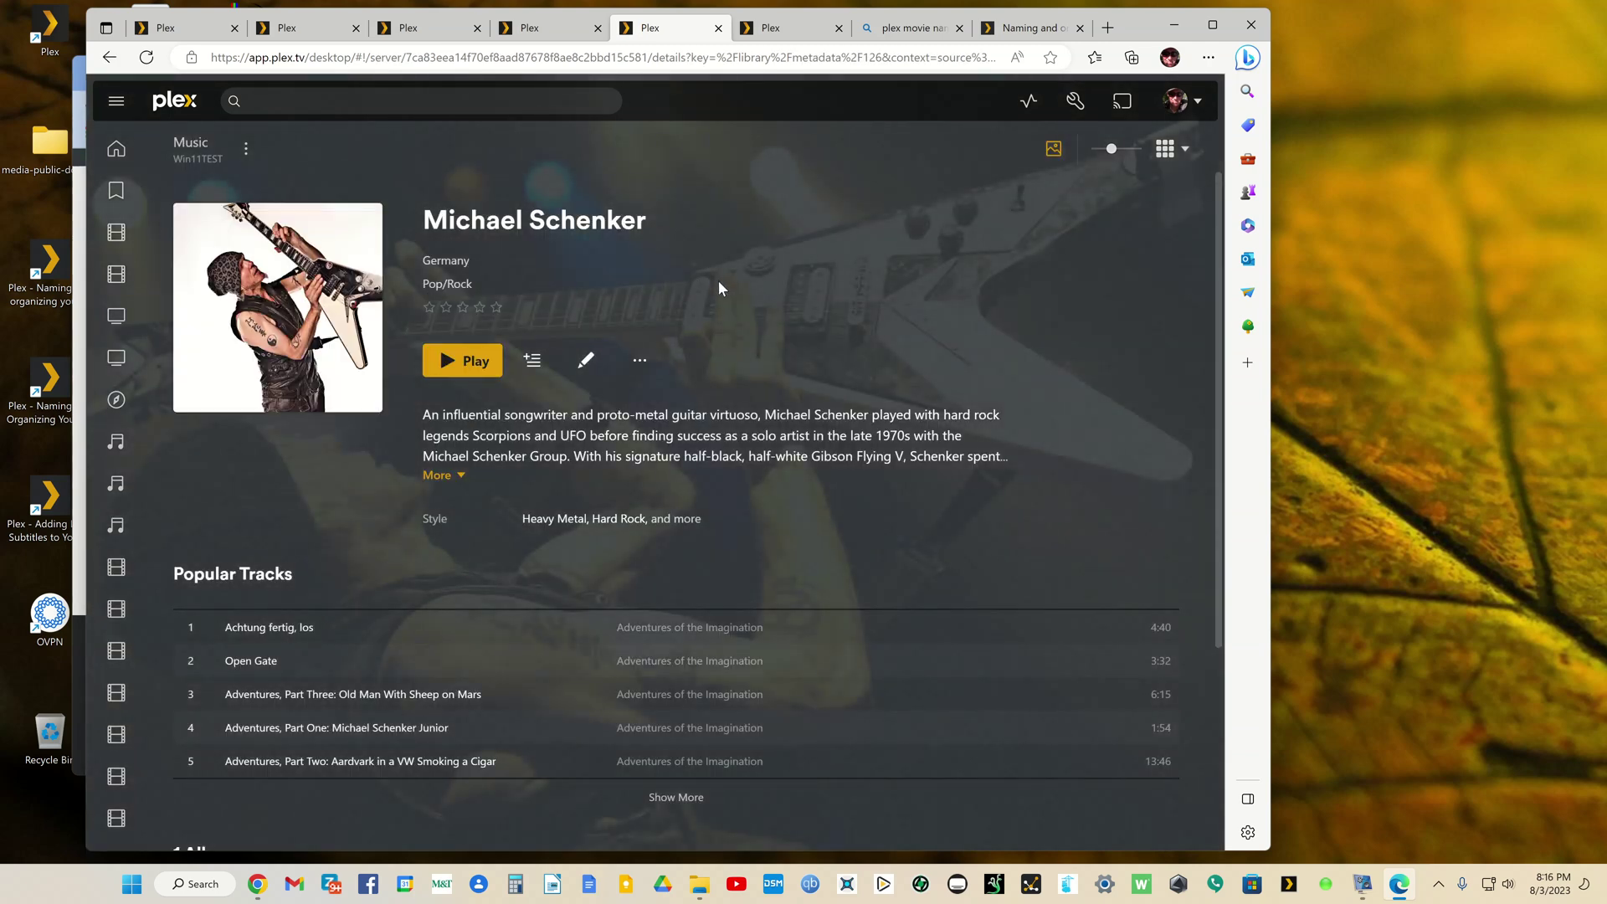
scroll(716, 284, "down", 3)
scroll(705, 303, "up", 3)
mouse_move(343, 285)
left_click(109, 59)
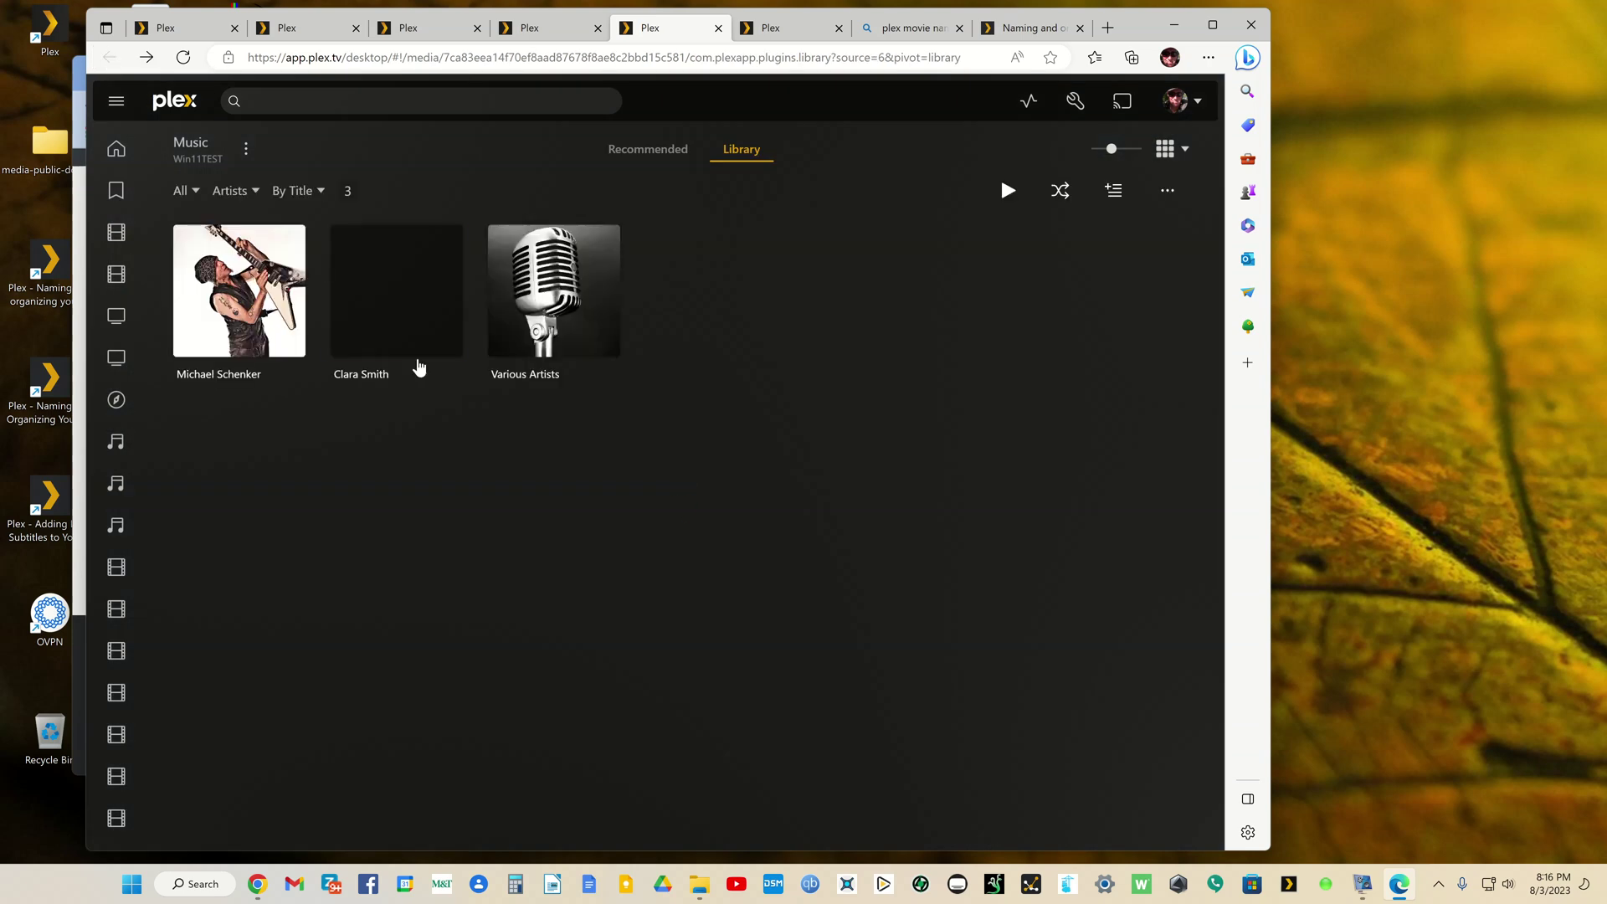
left_click(445, 323)
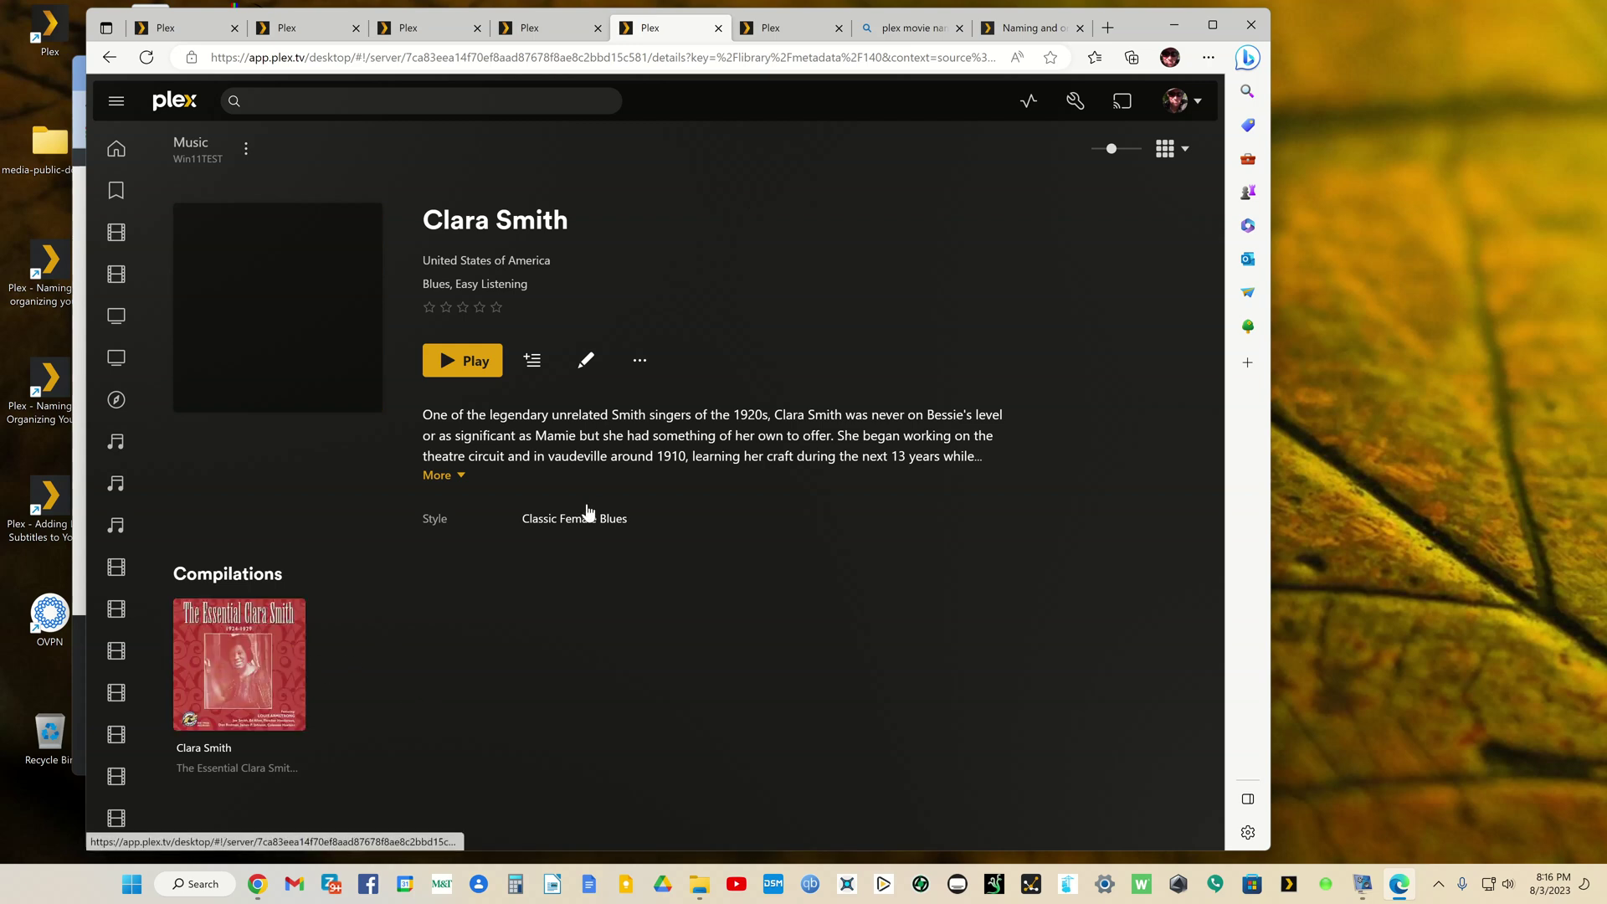
right_click(882, 214)
left_click(893, 226)
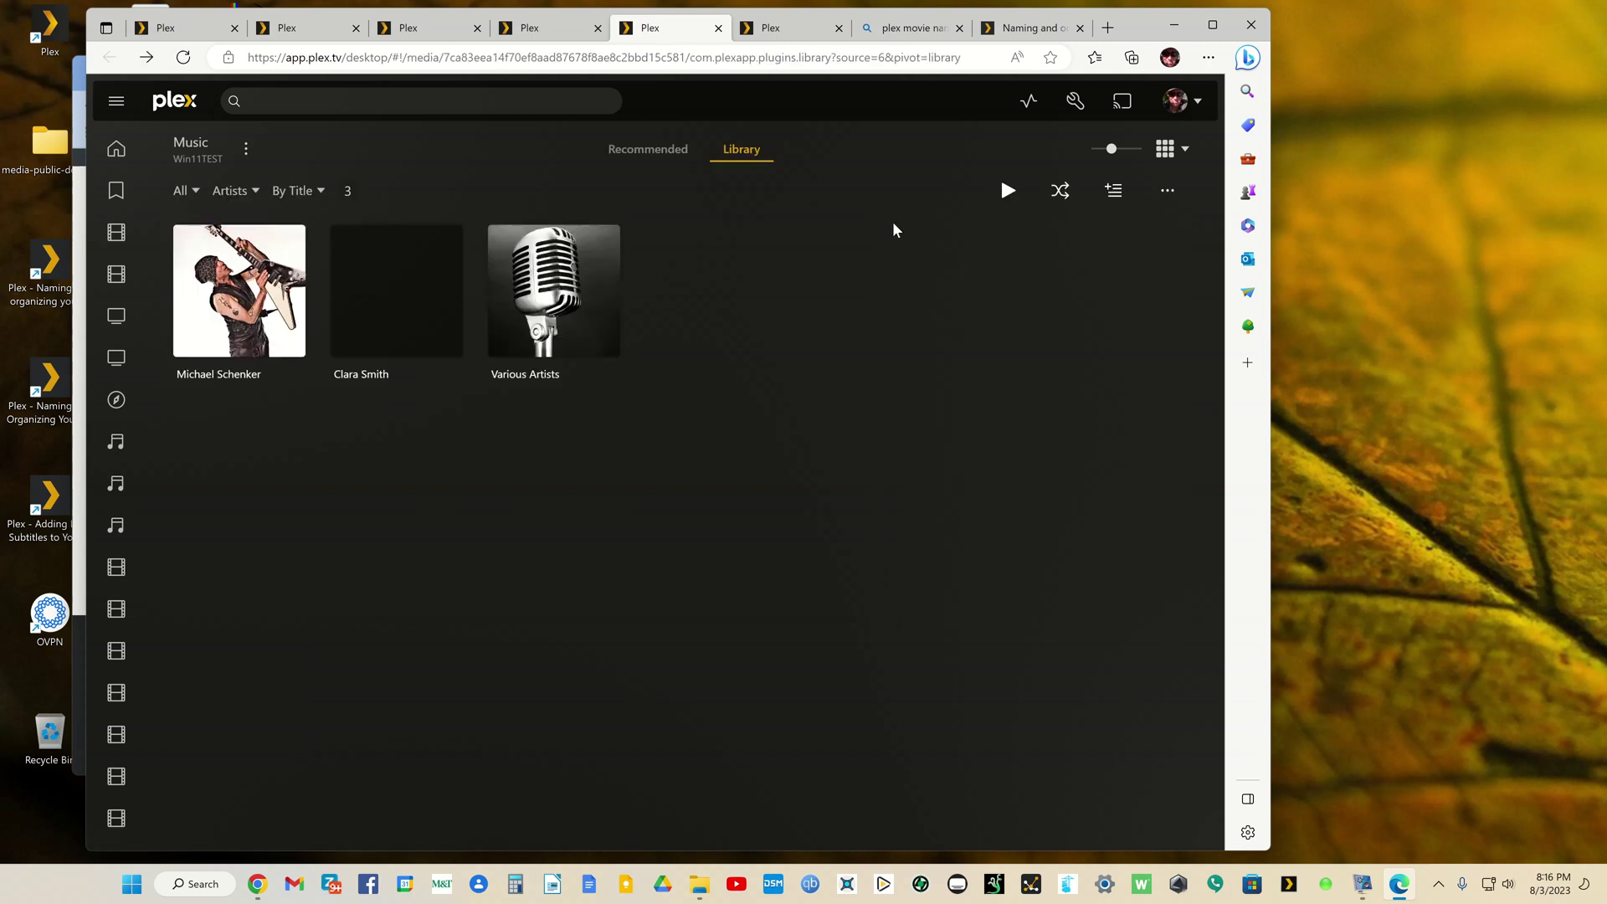
left_click(614, 294)
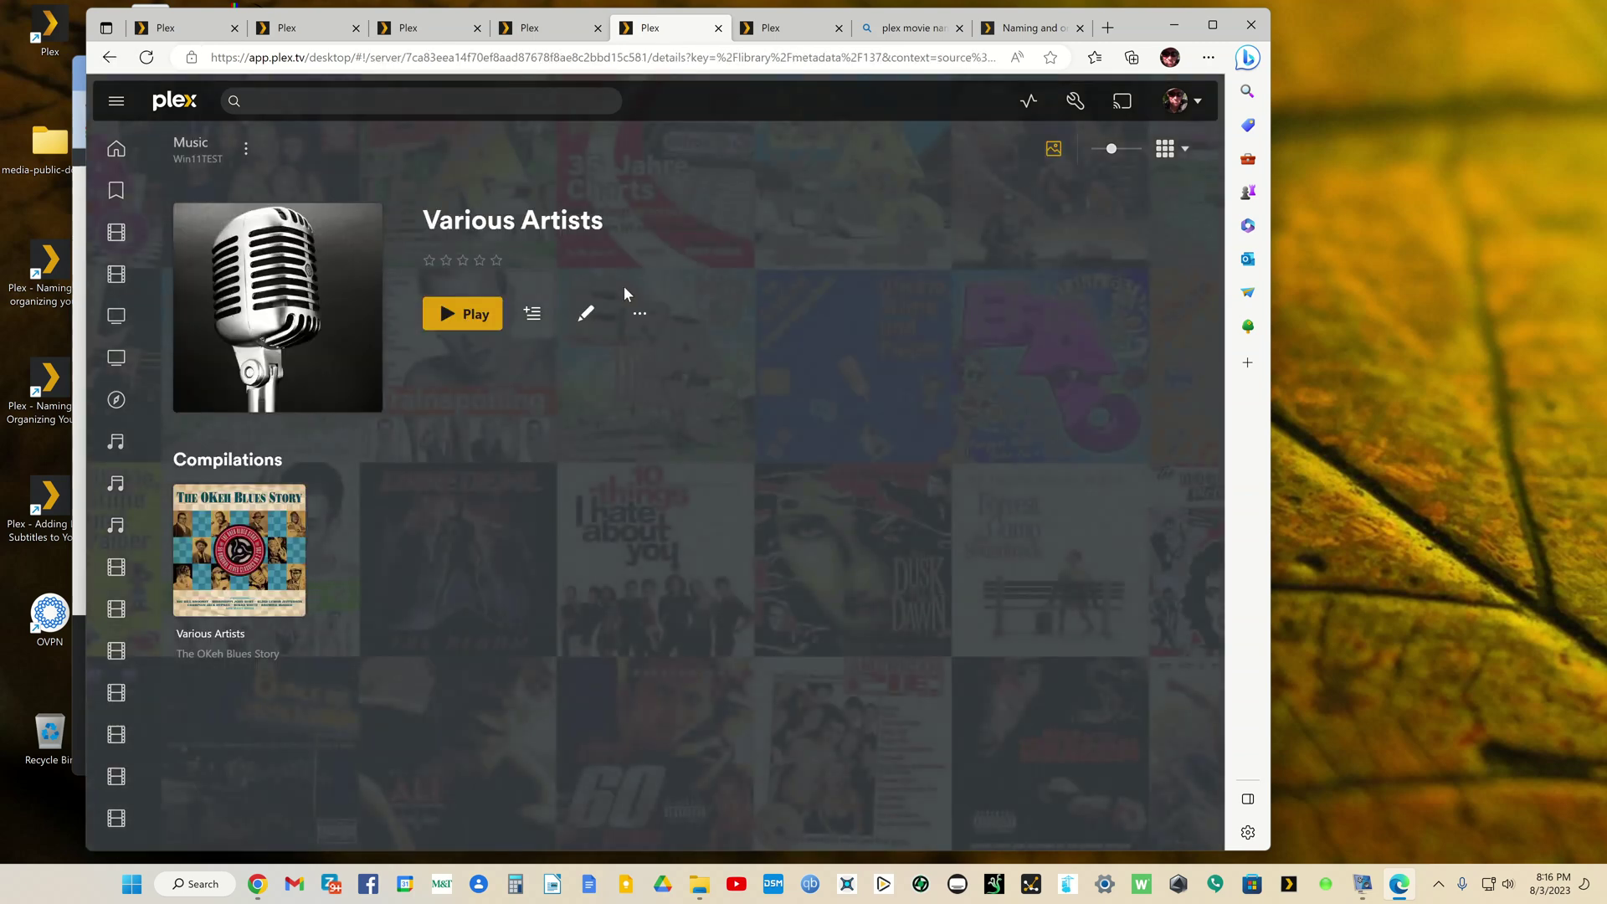
left_click(287, 563)
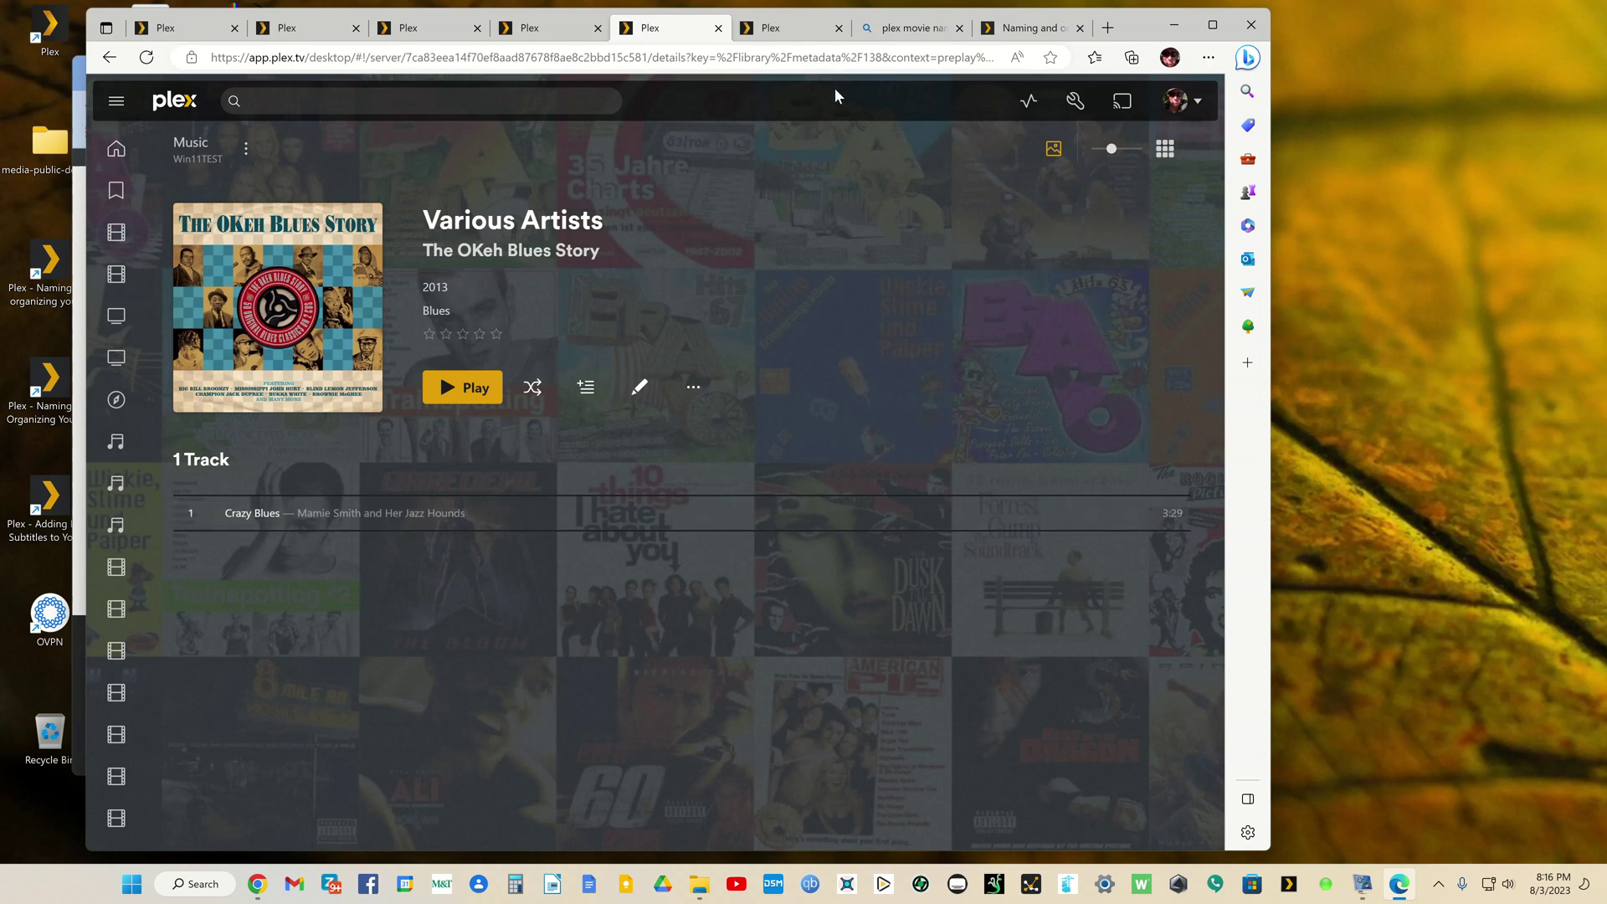
Step: Go back from The OKeh Blues Story album to the Various Artists page
left_click(109, 57)
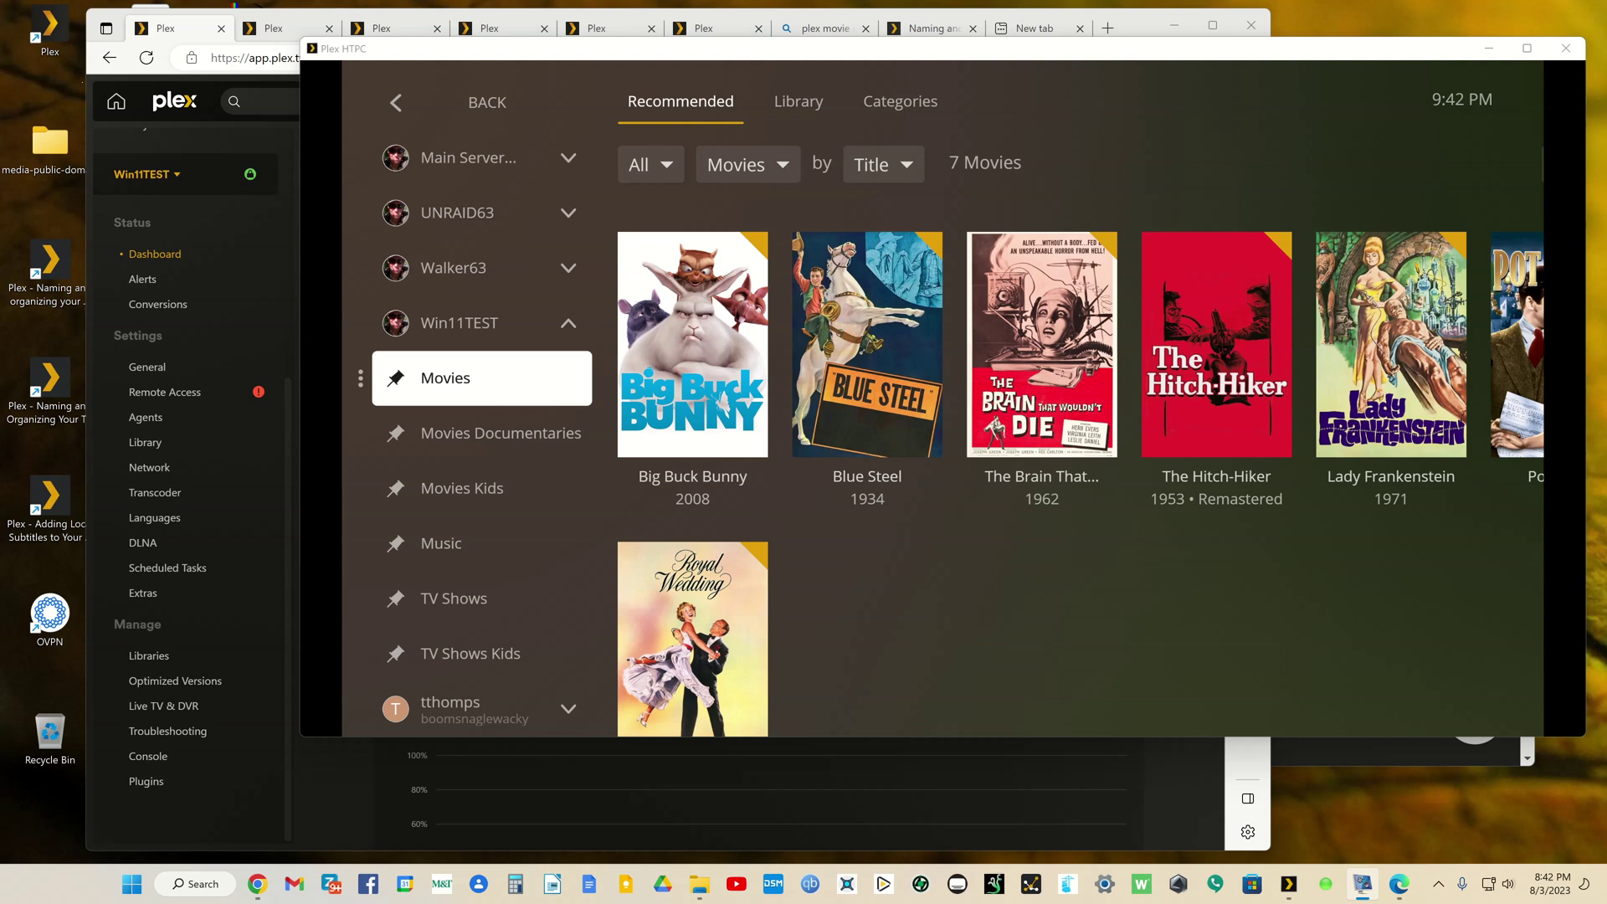
Step: In Settings > Transcoder, keep NVIDIA GeForce RTX 3060 as the hardware transcoding device
left_click(1139, 22)
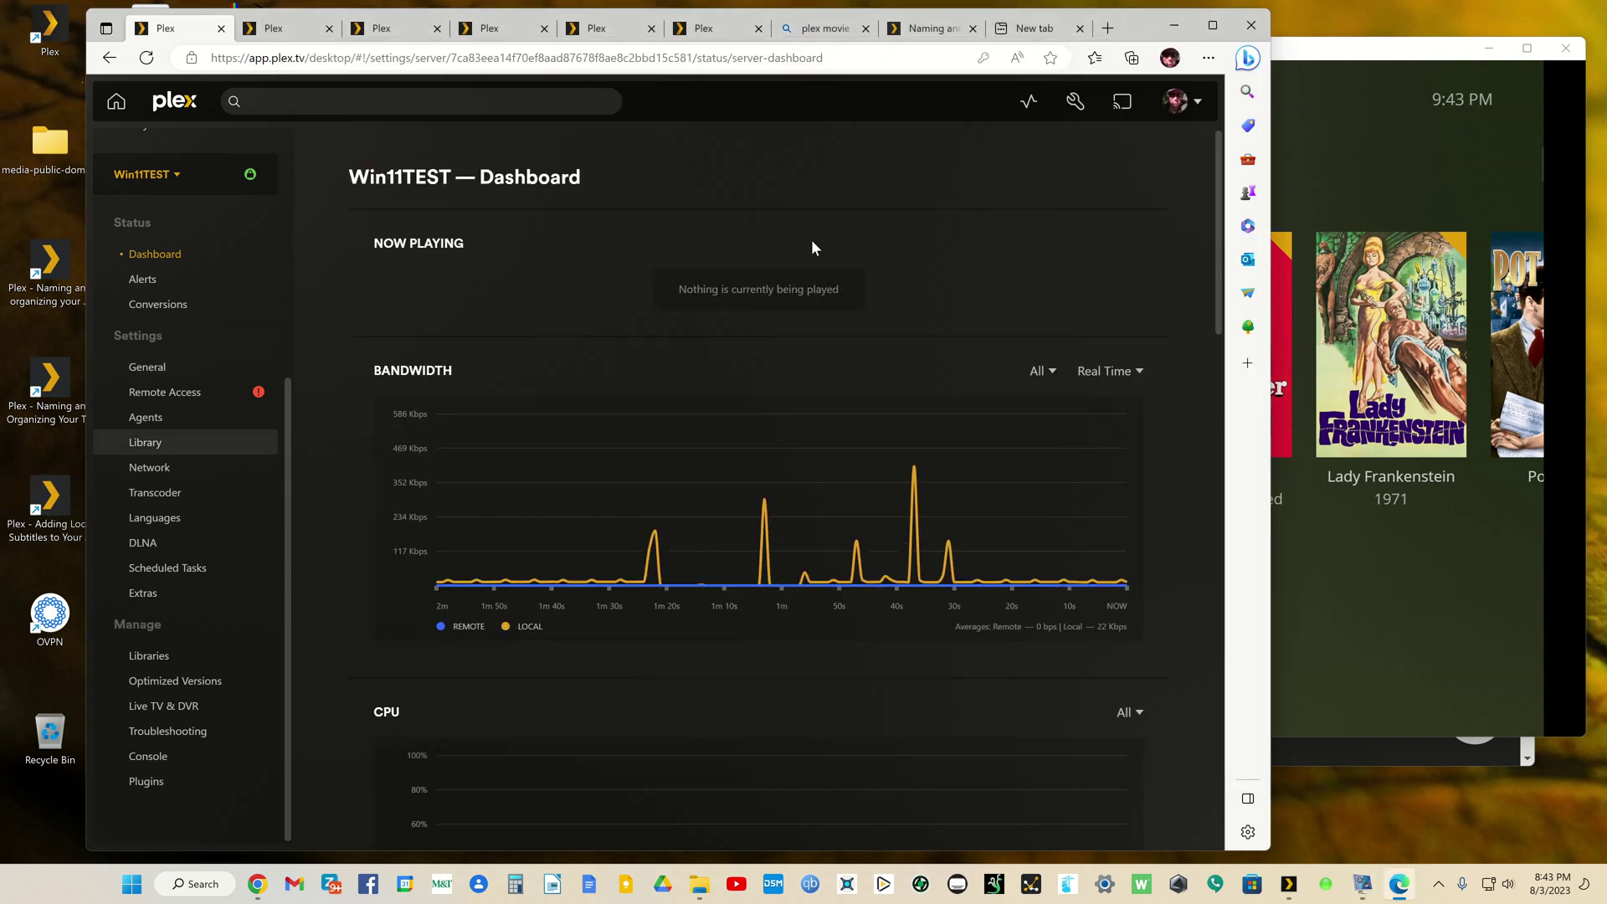
left_click(1072, 105)
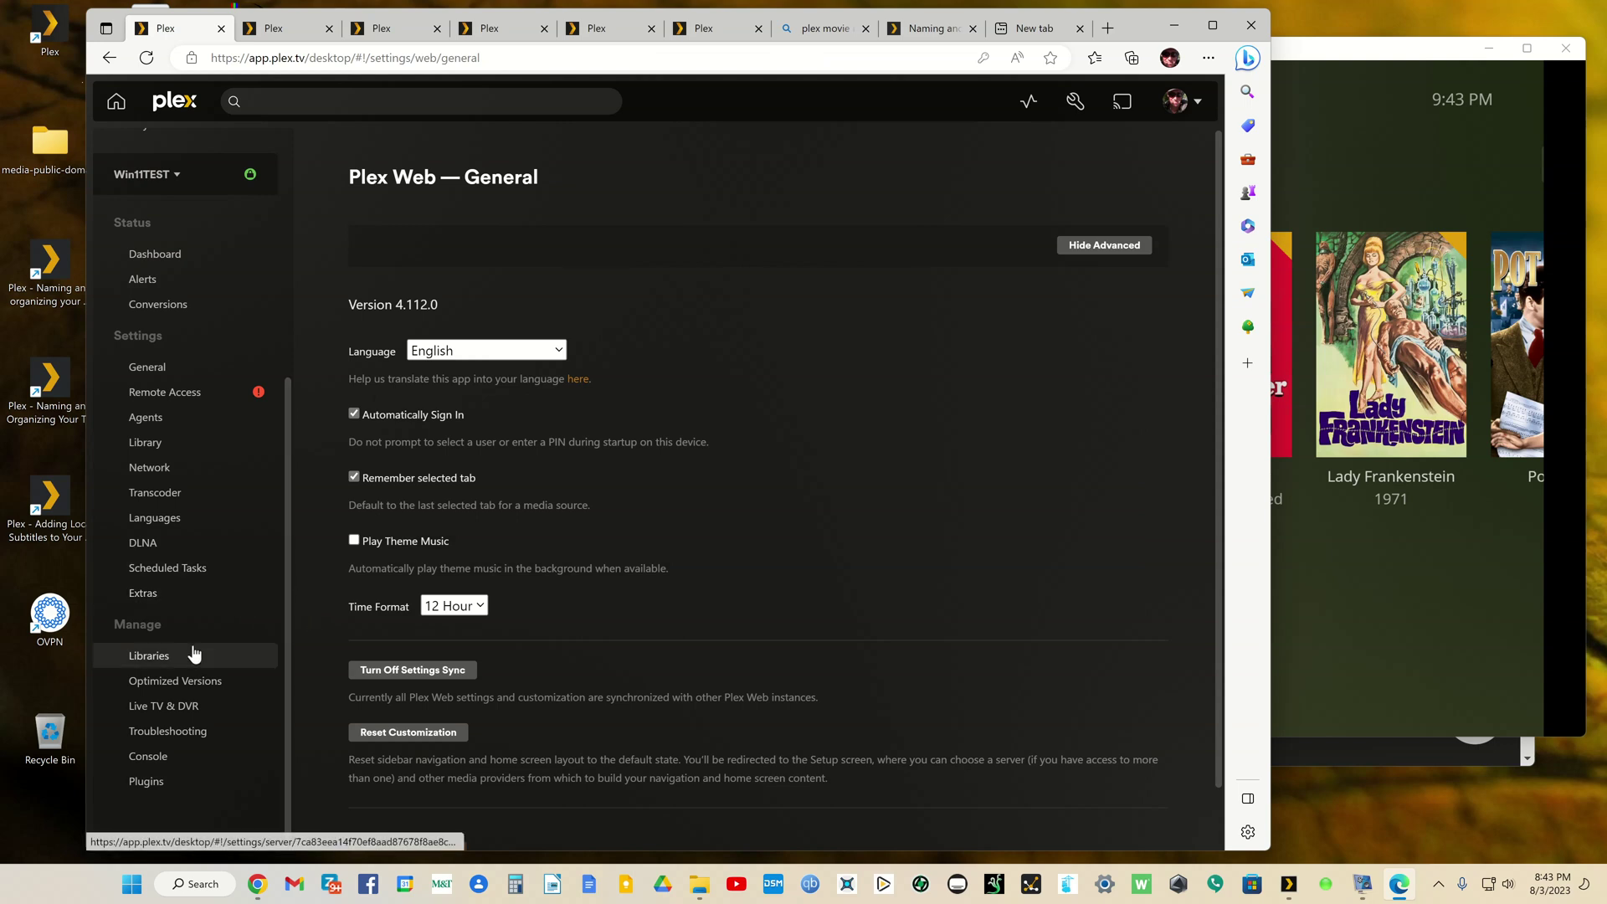
left_click(138, 493)
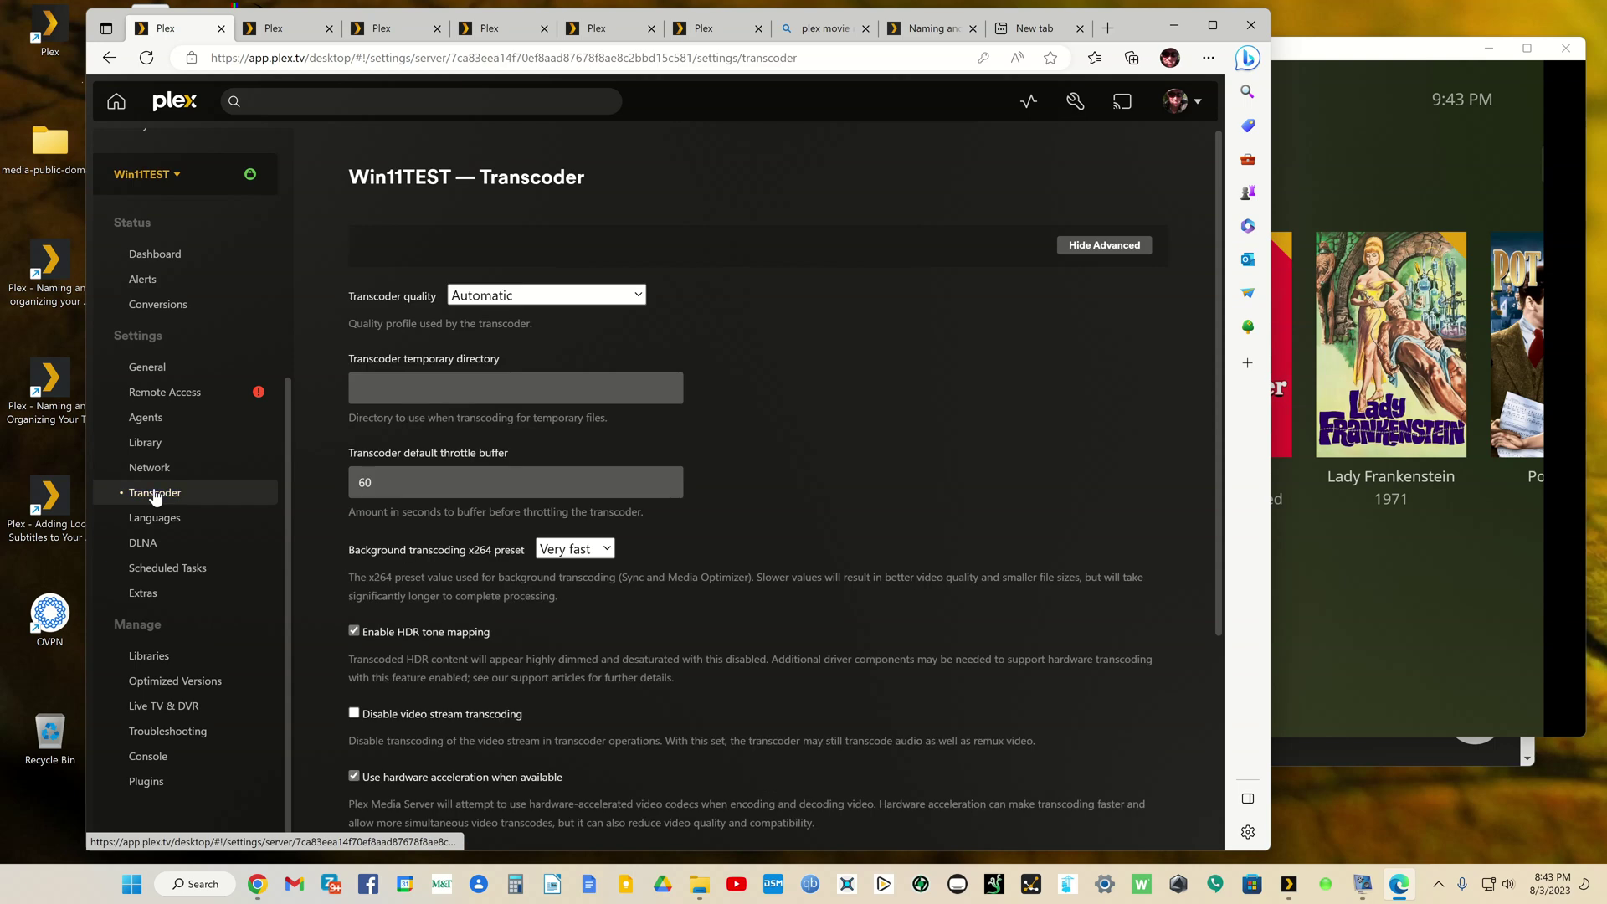
scroll(562, 619, "down", 5)
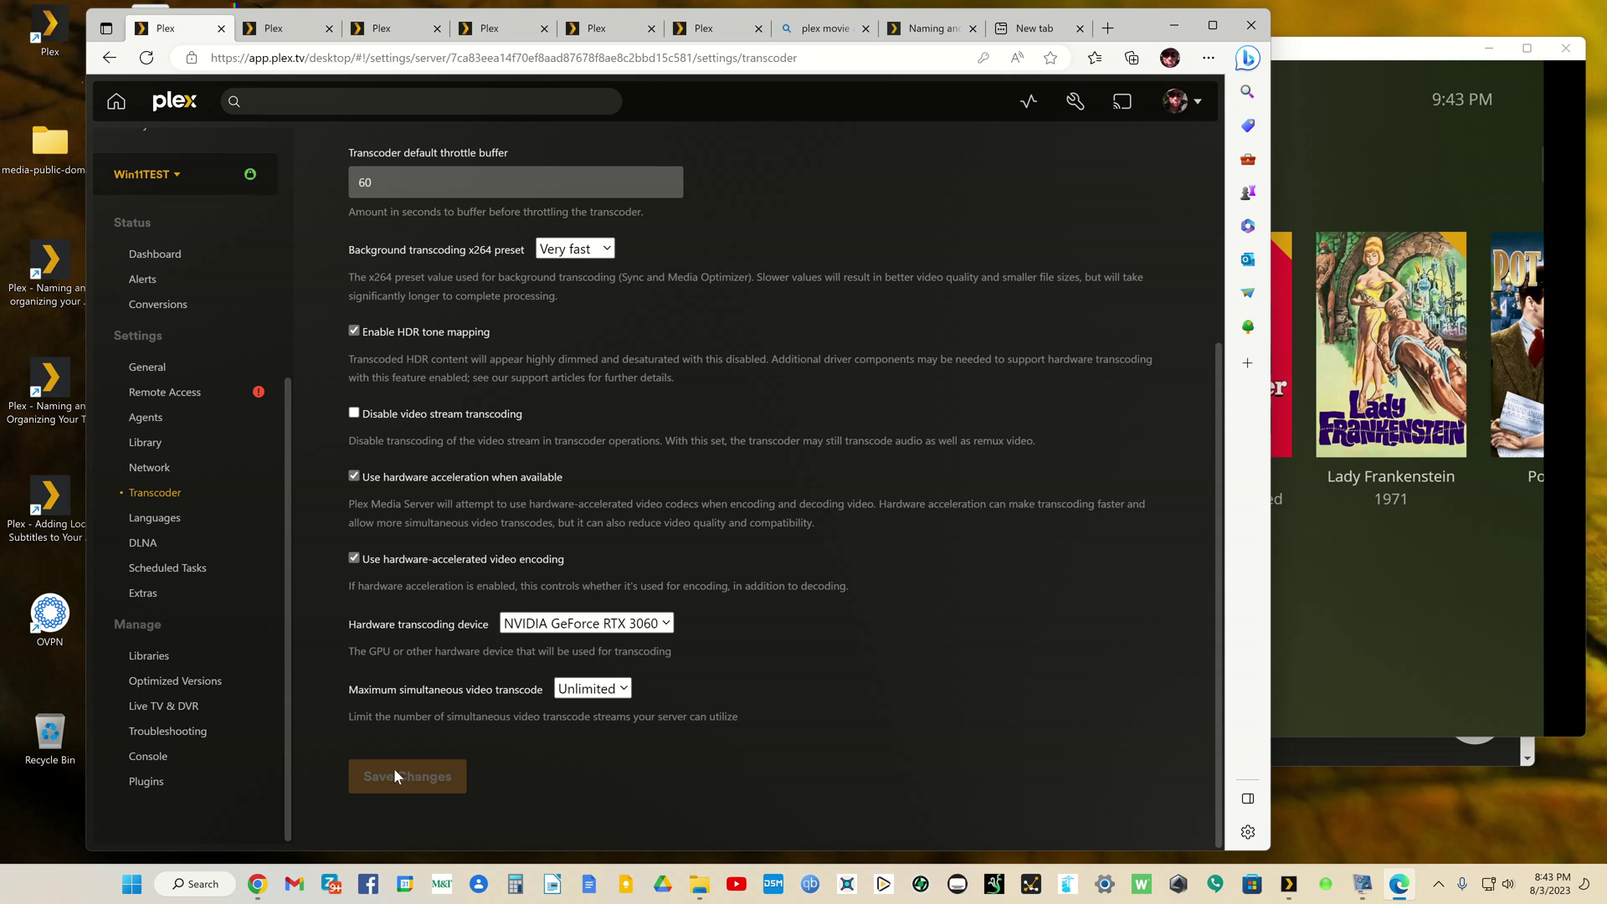
left_click(663, 623)
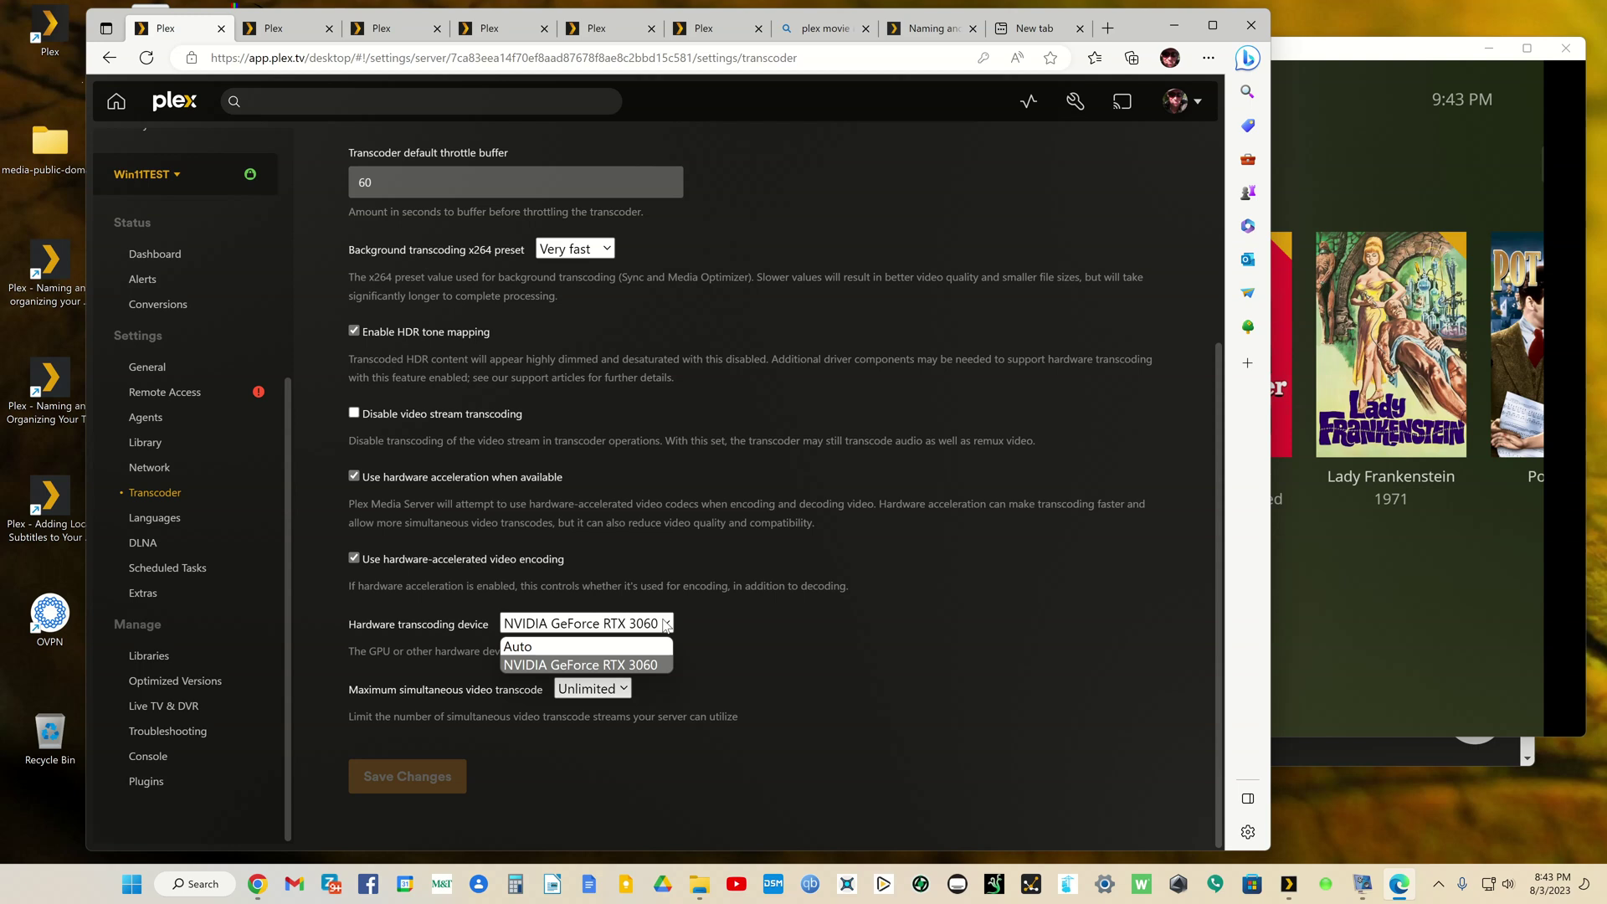
left_click(650, 665)
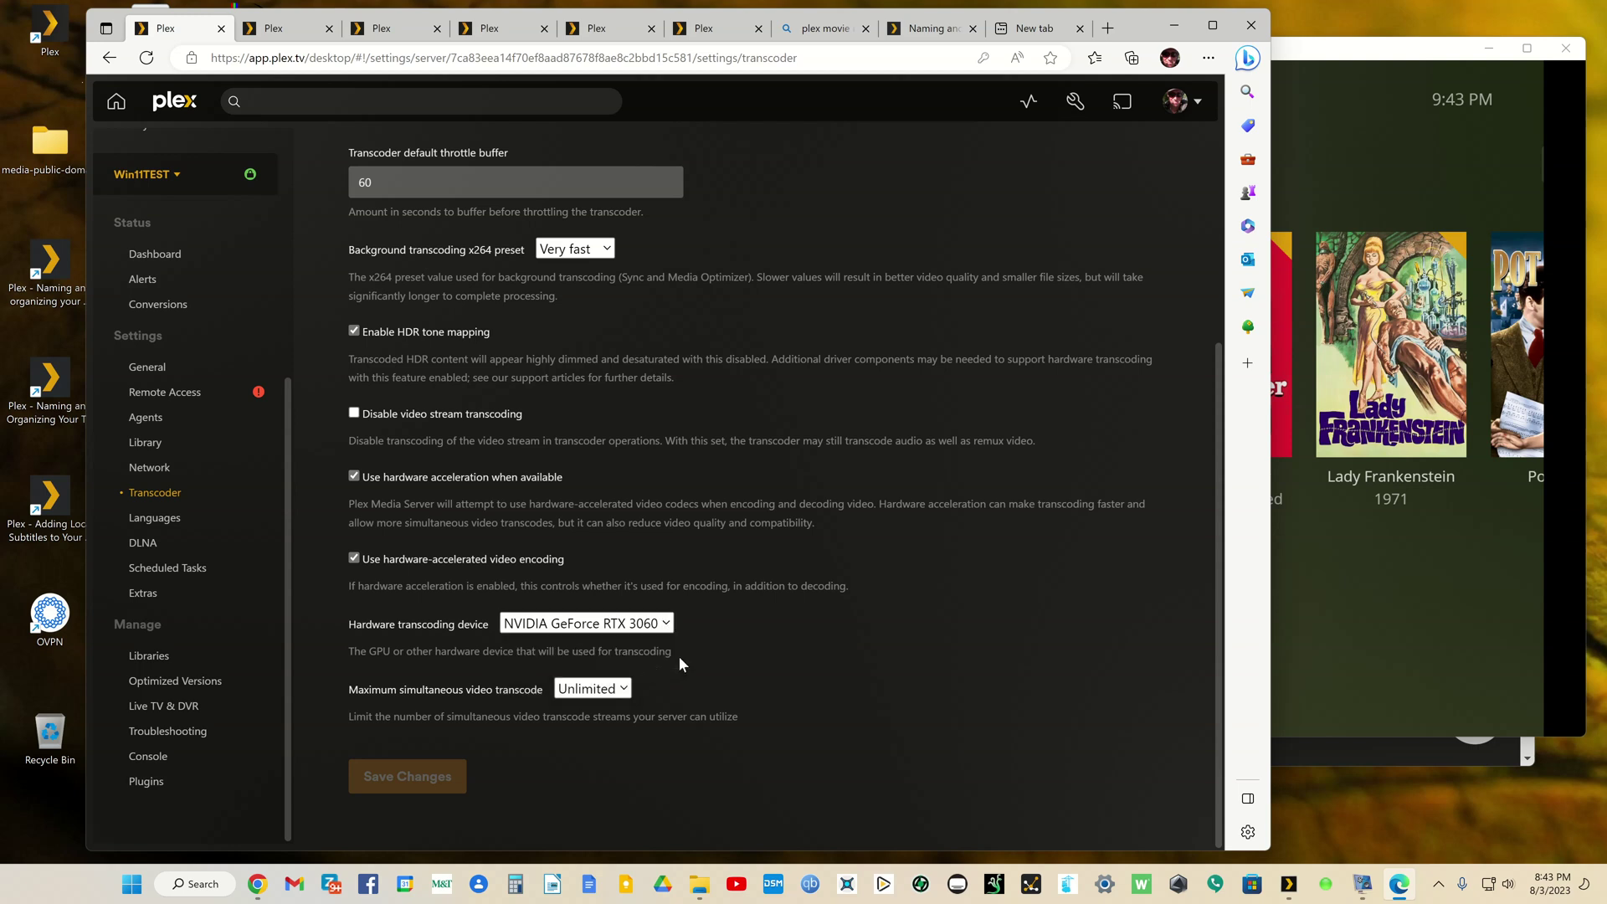
scroll(720, 659, "up", 4)
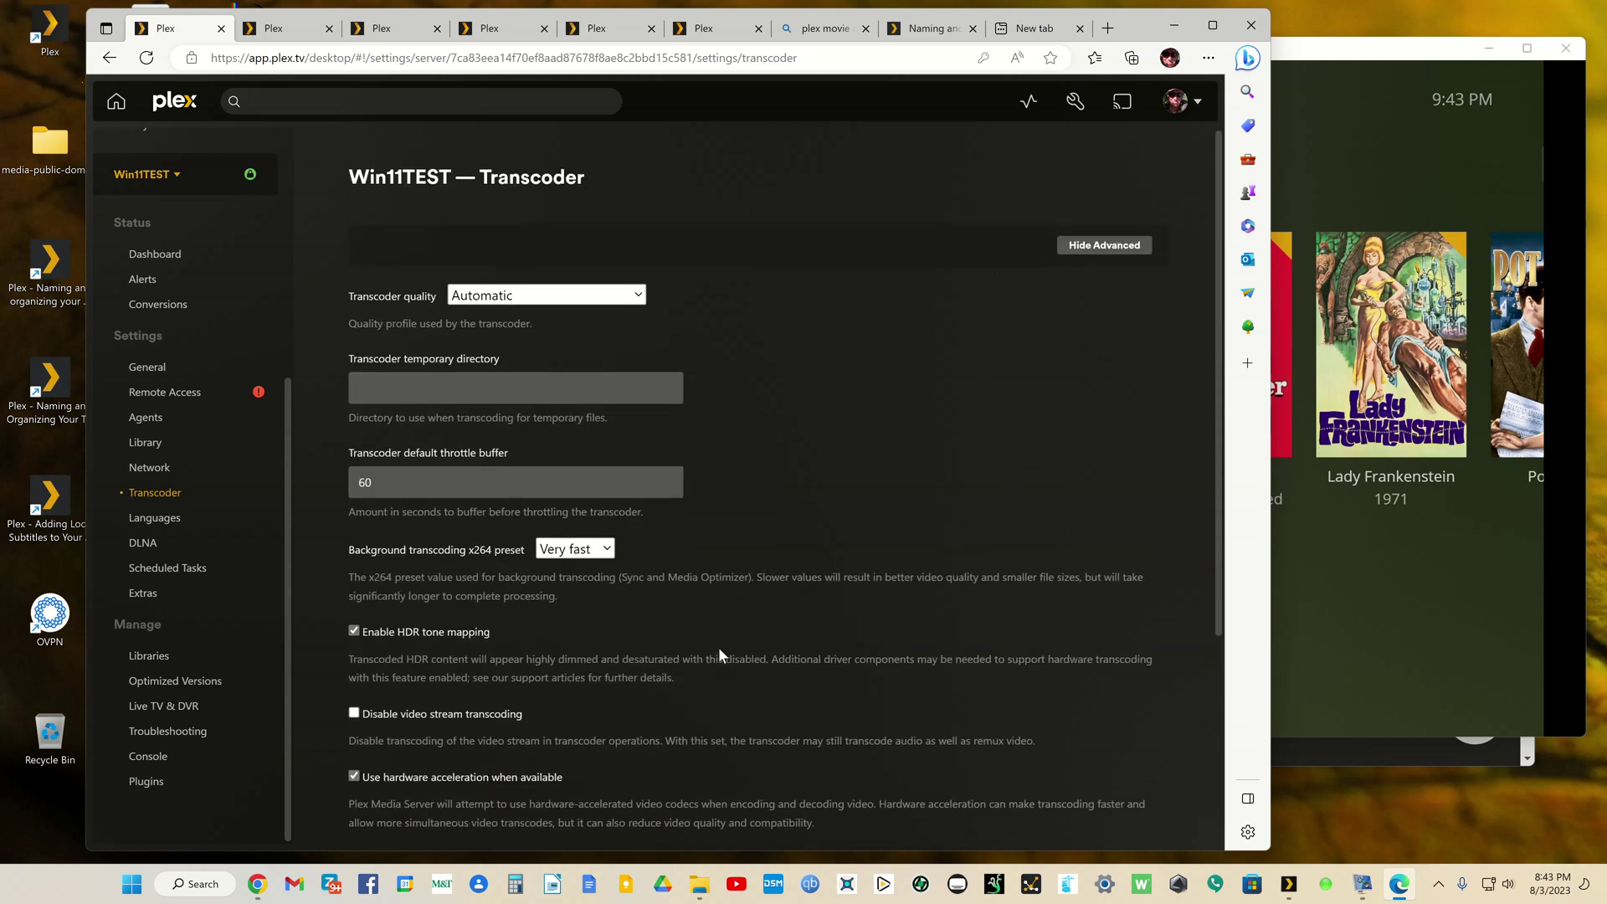
Step: Close the leftover tabs: empty tab, support article, Bing results, and old Plex library tabs
left_click(1036, 27)
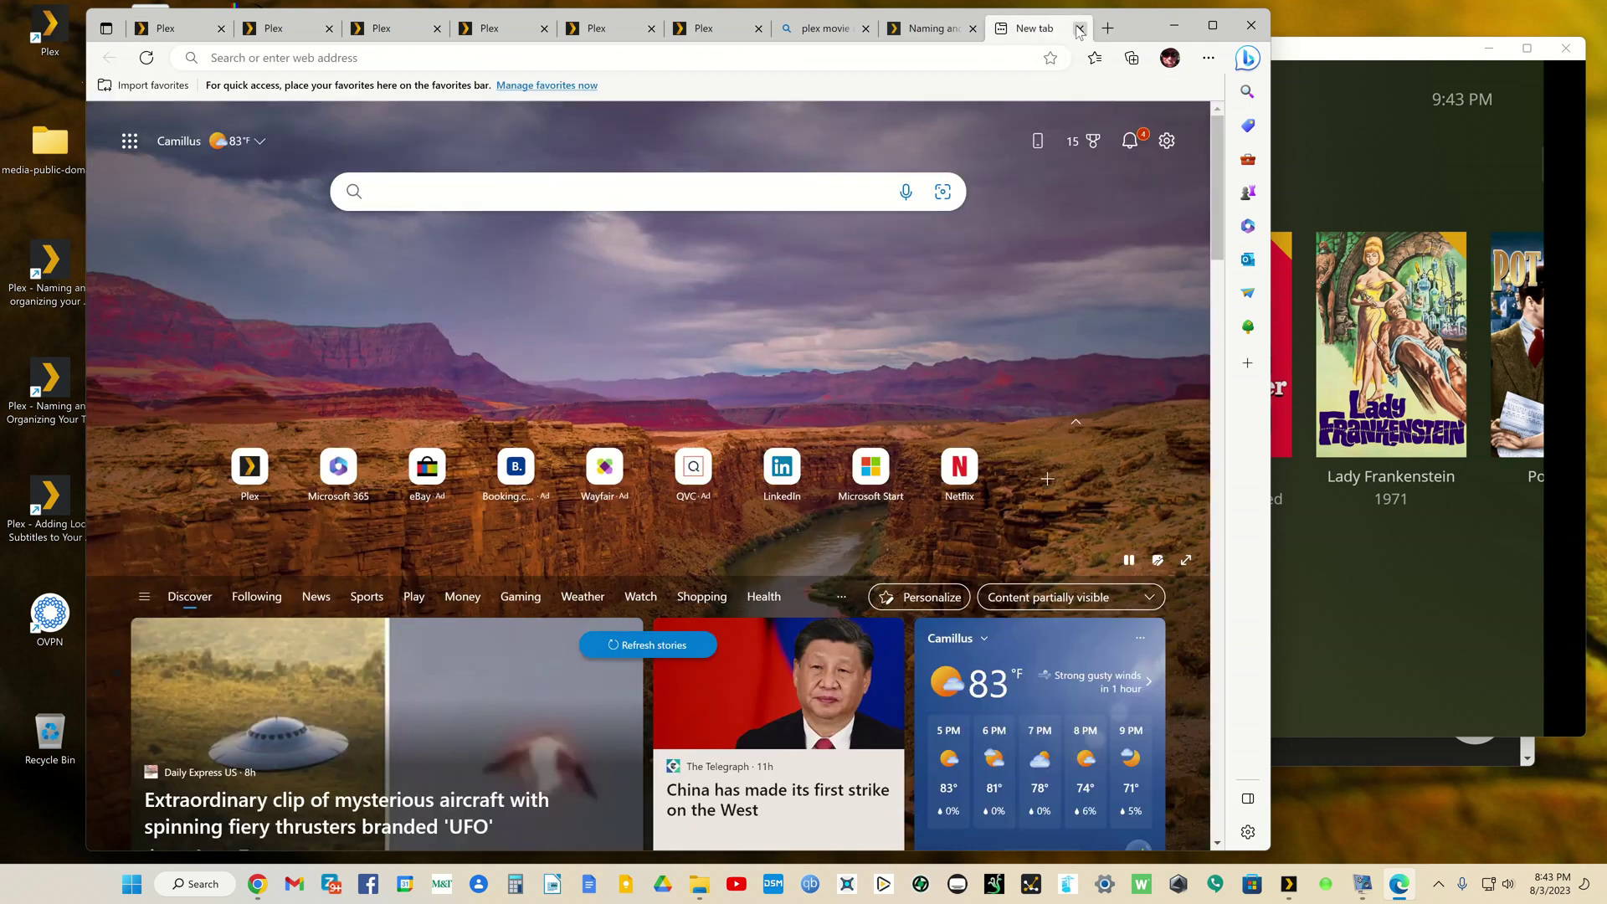
left_click(1076, 30)
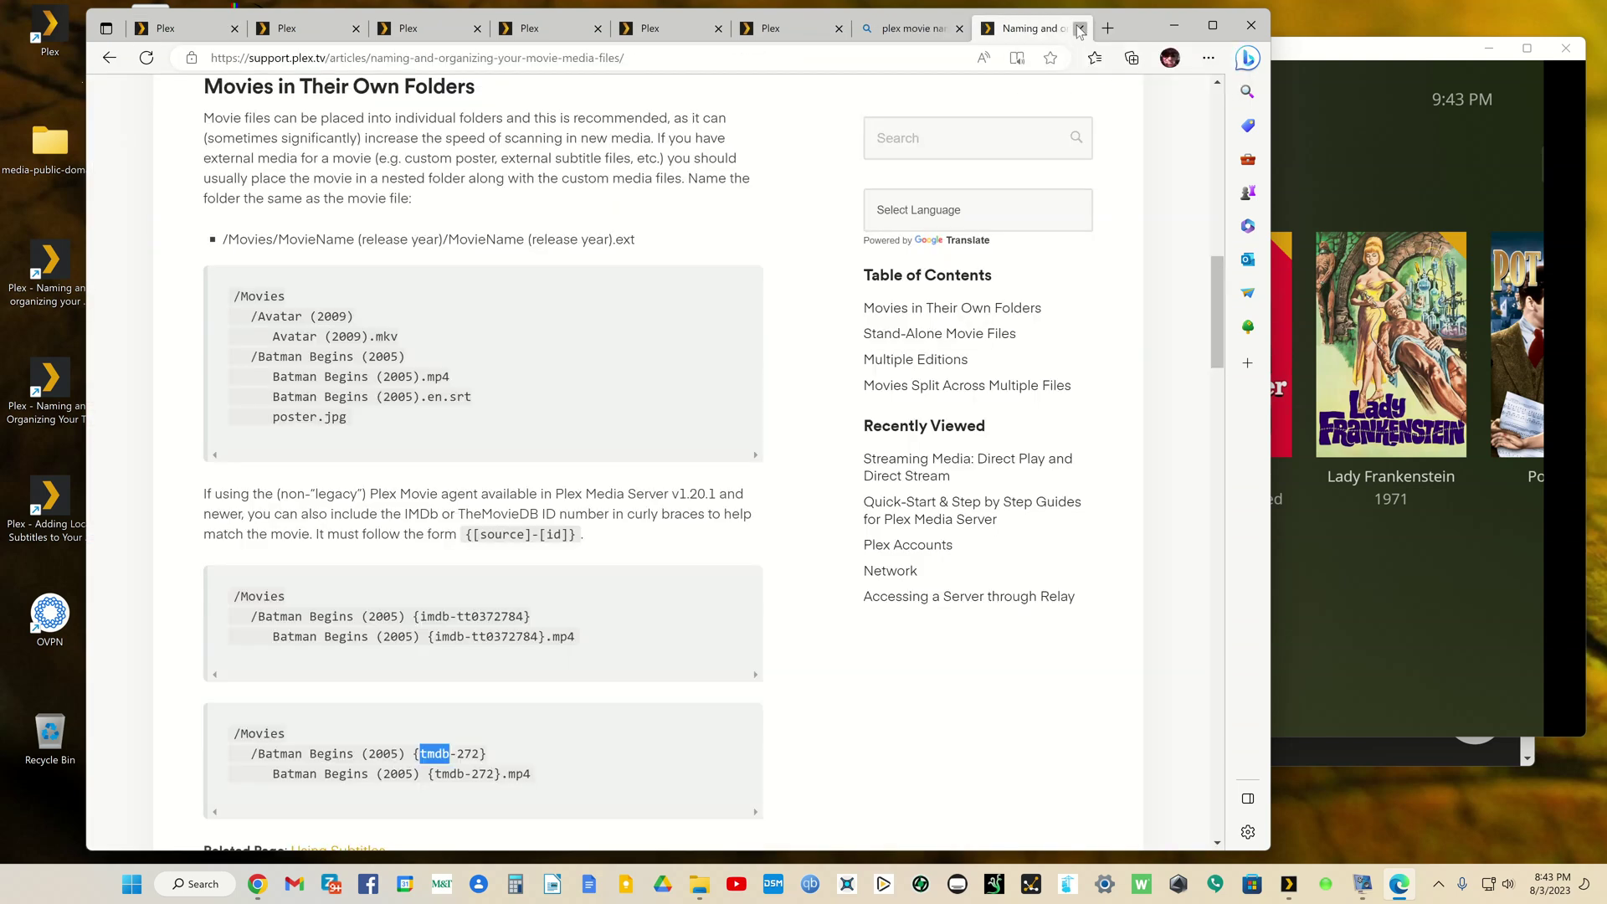
left_click(1077, 29)
left_click(1078, 29)
left_click(1077, 29)
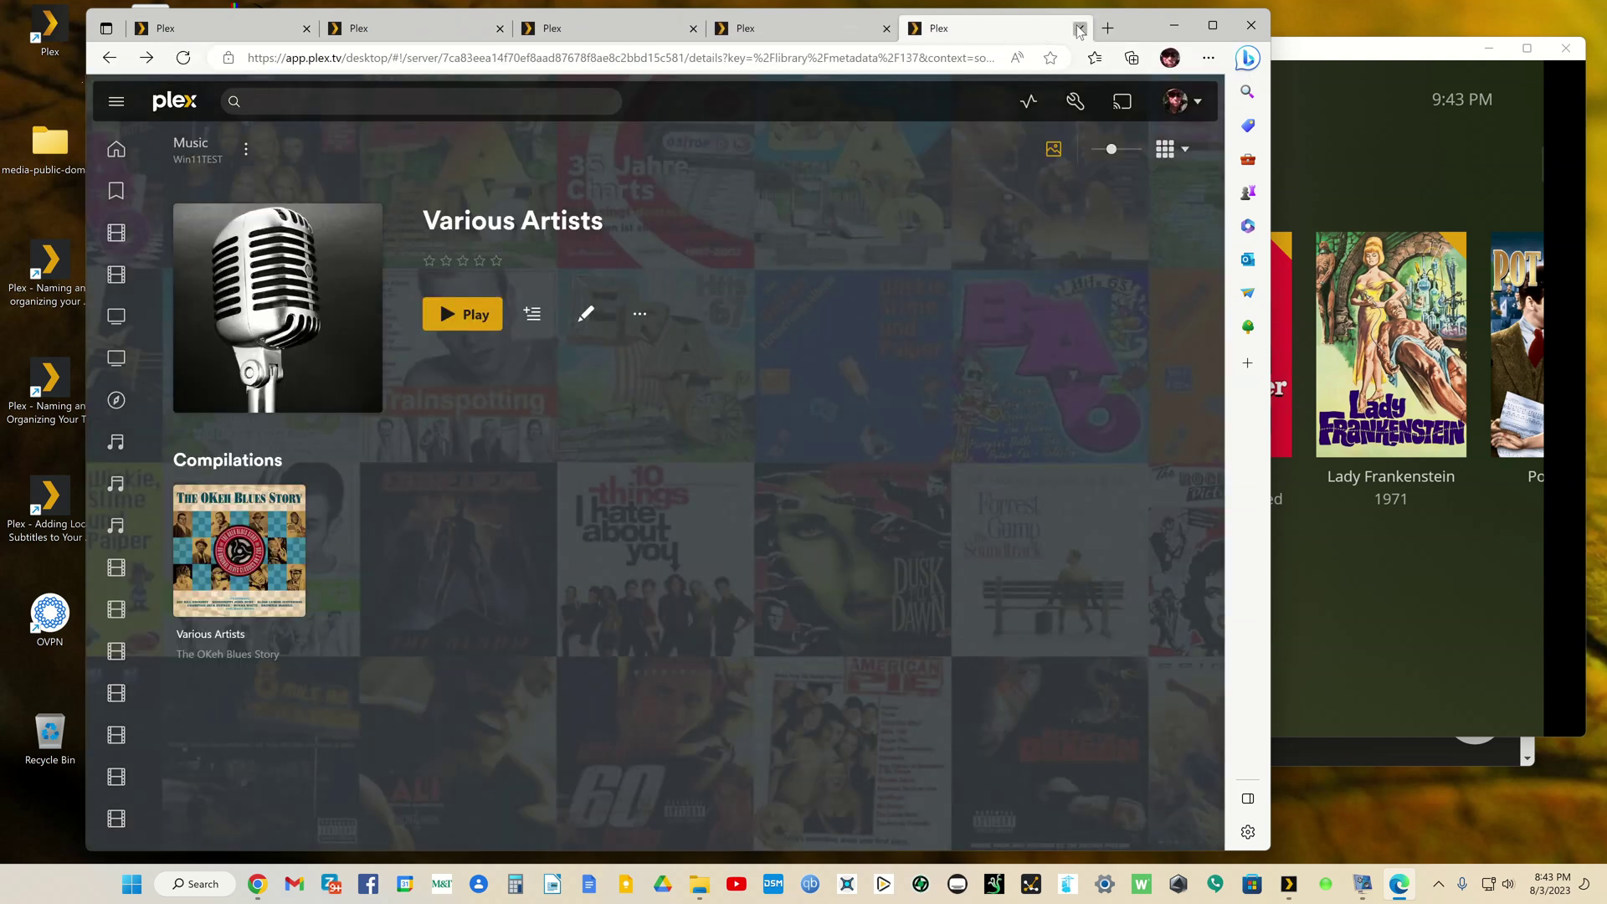
left_click(1073, 30)
left_click(910, 29)
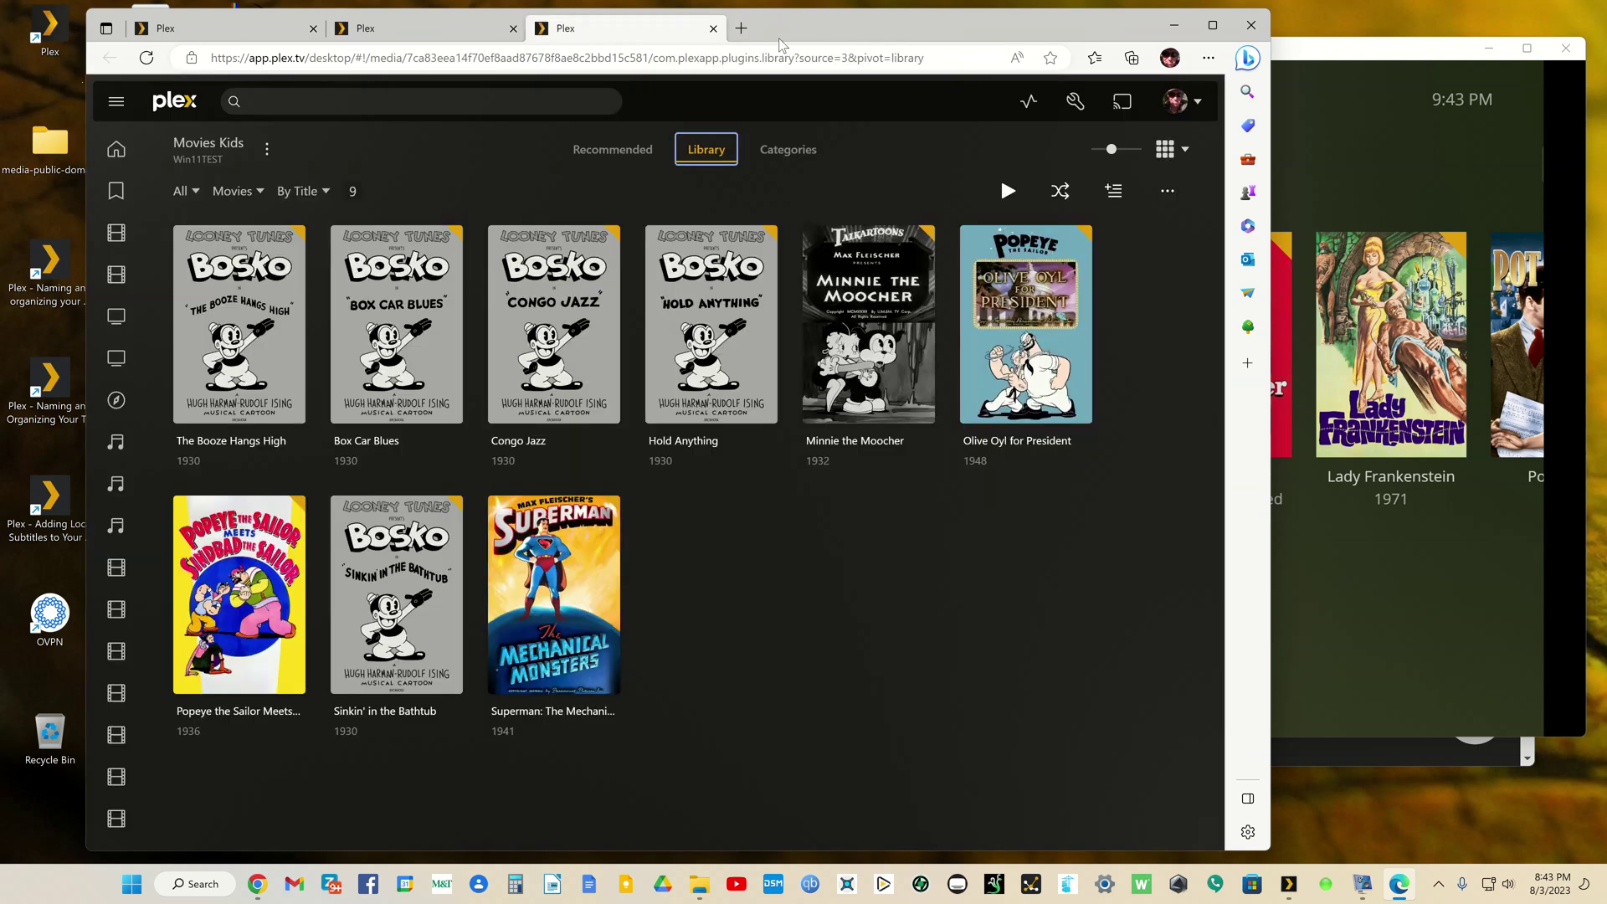
left_click(713, 28)
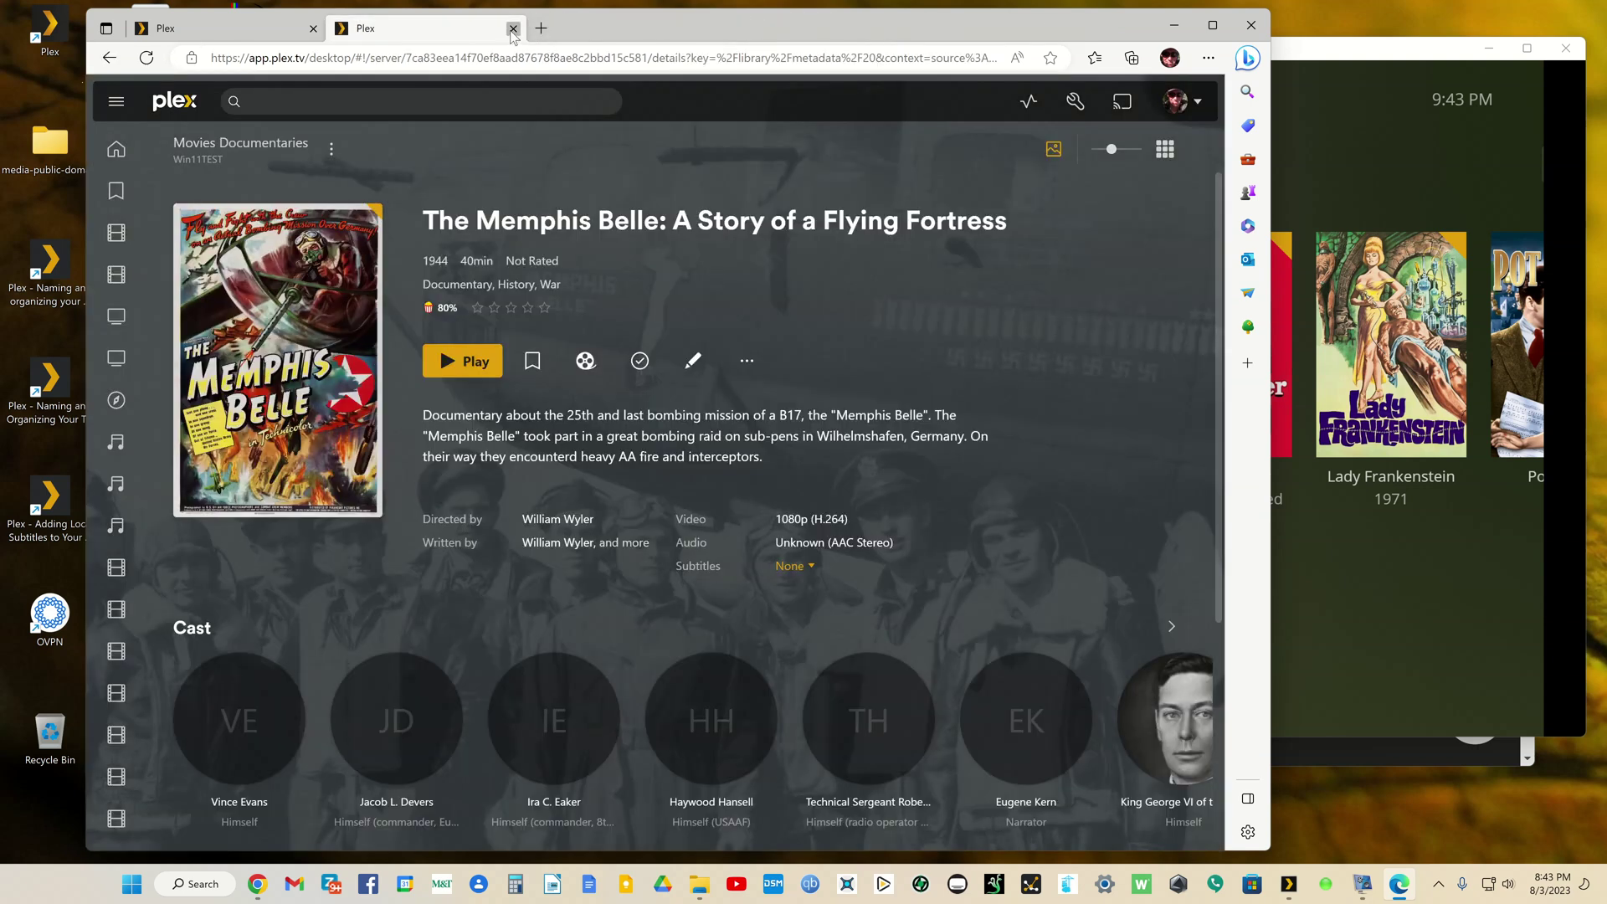
left_click(513, 29)
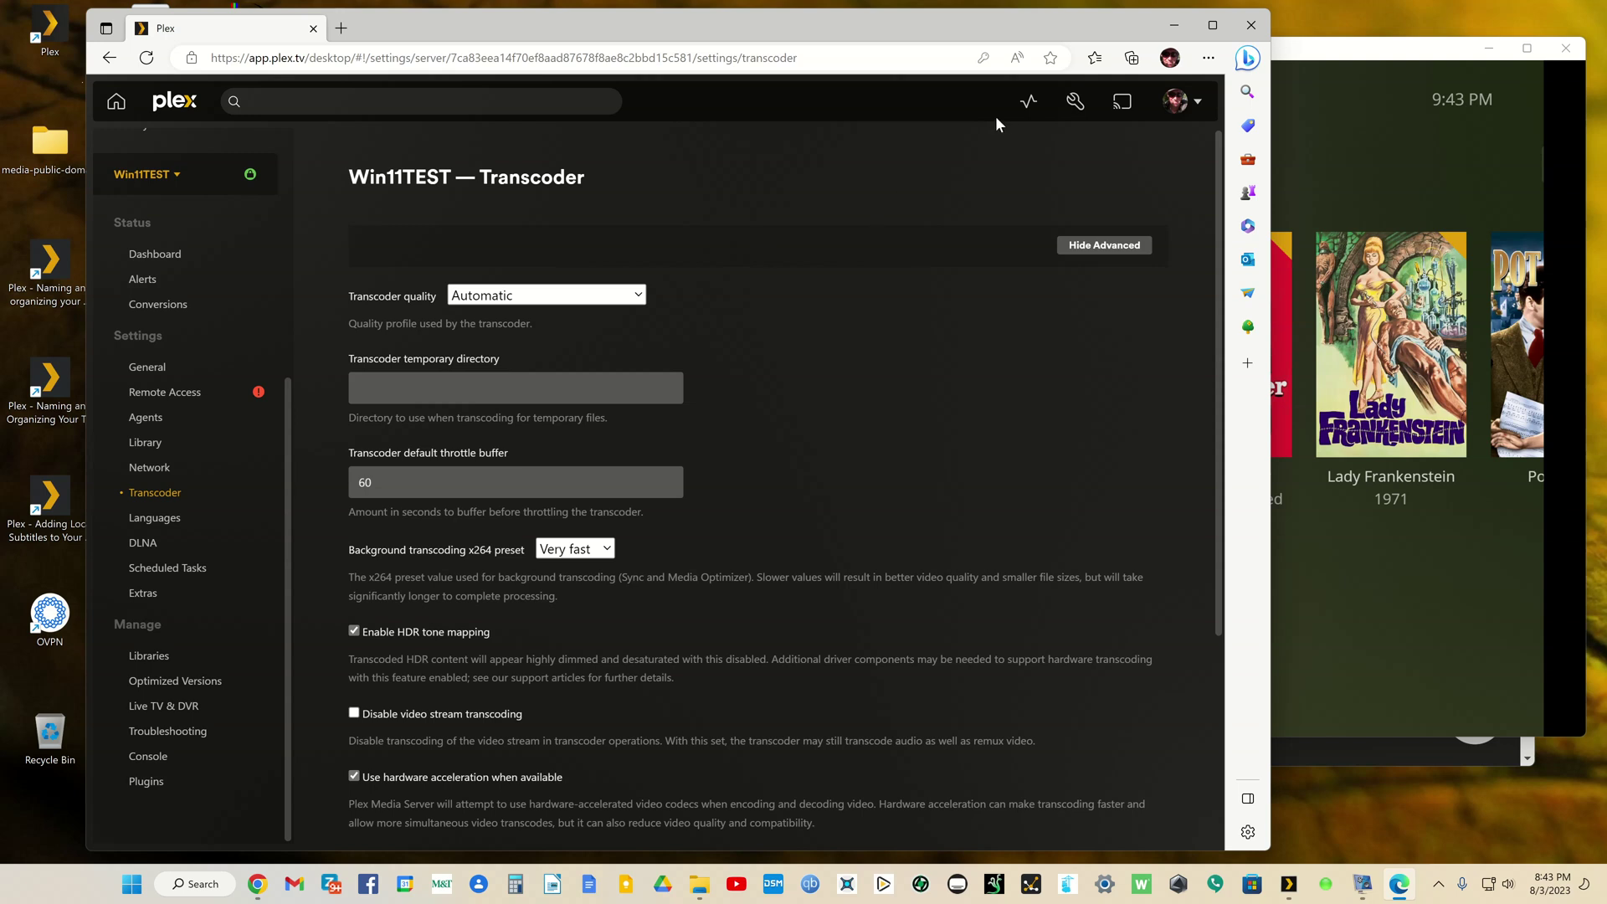
Step: Open the Win11TEST dashboard and arrange the browser beside the Plex HTPC window
left_click(1028, 102)
left_click(923, 163)
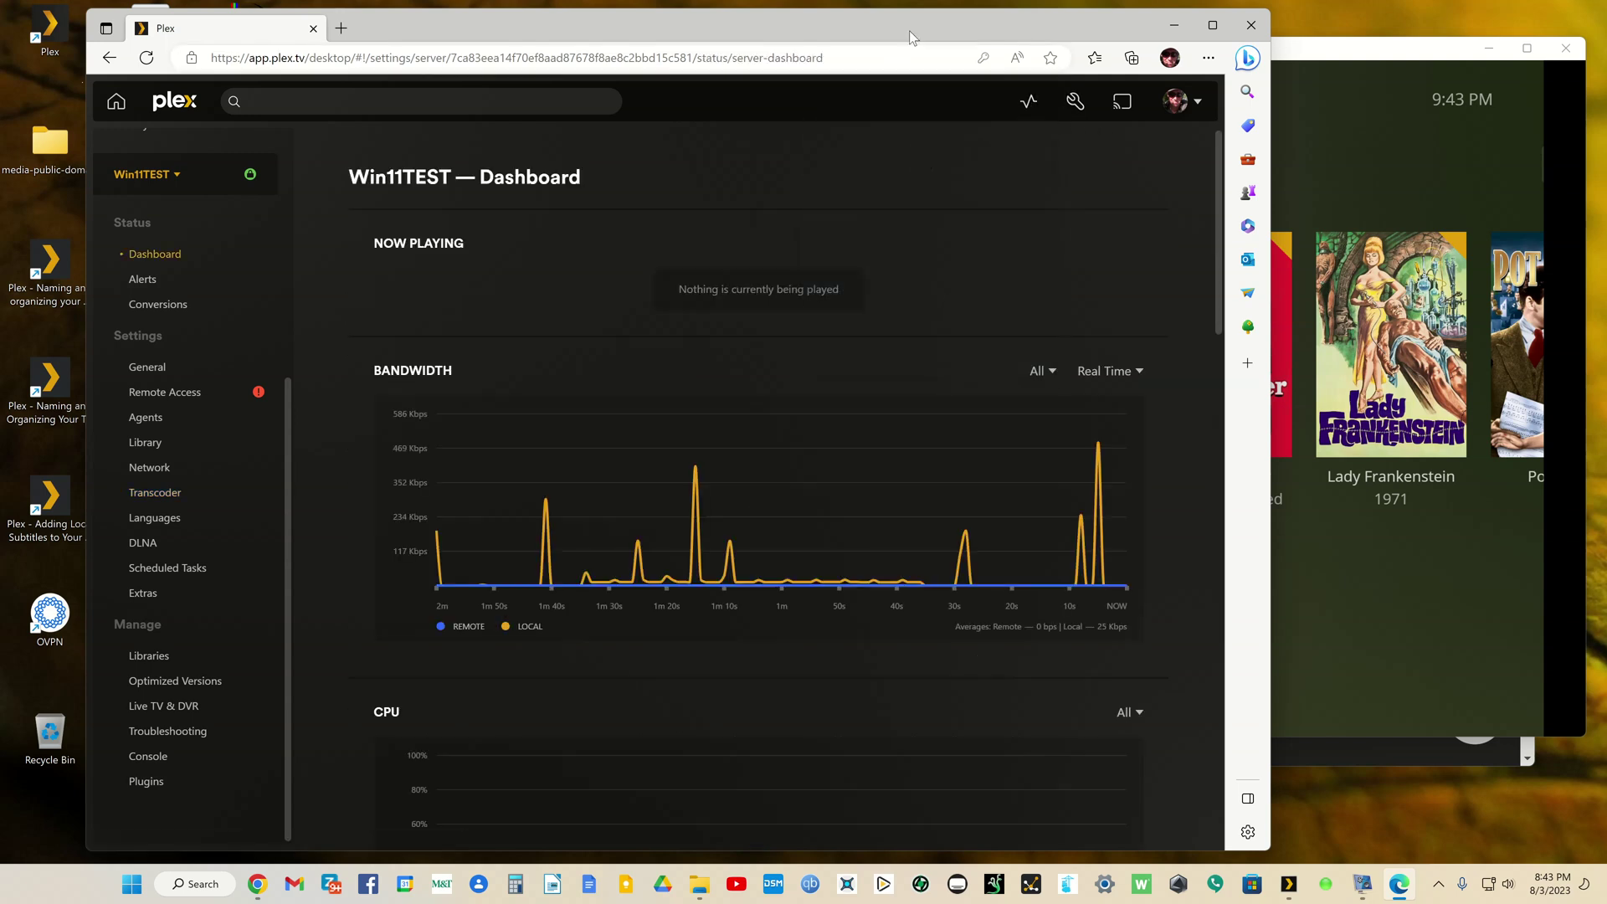
left_click_drag(908, 30, 825, 27)
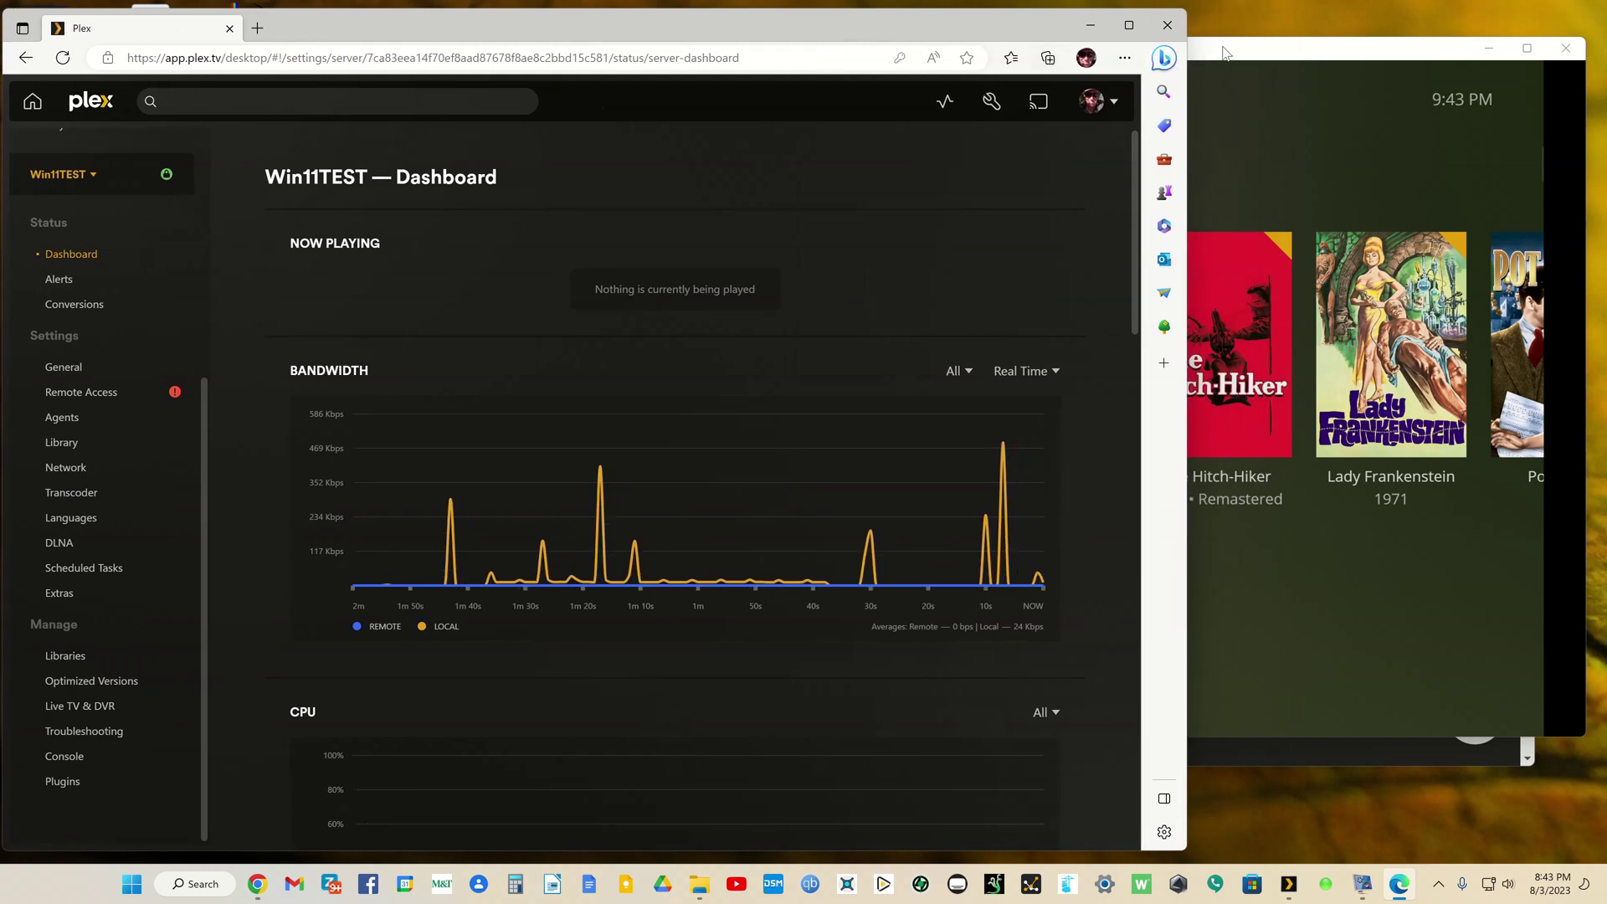
left_click_drag(1226, 51, 1213, 398)
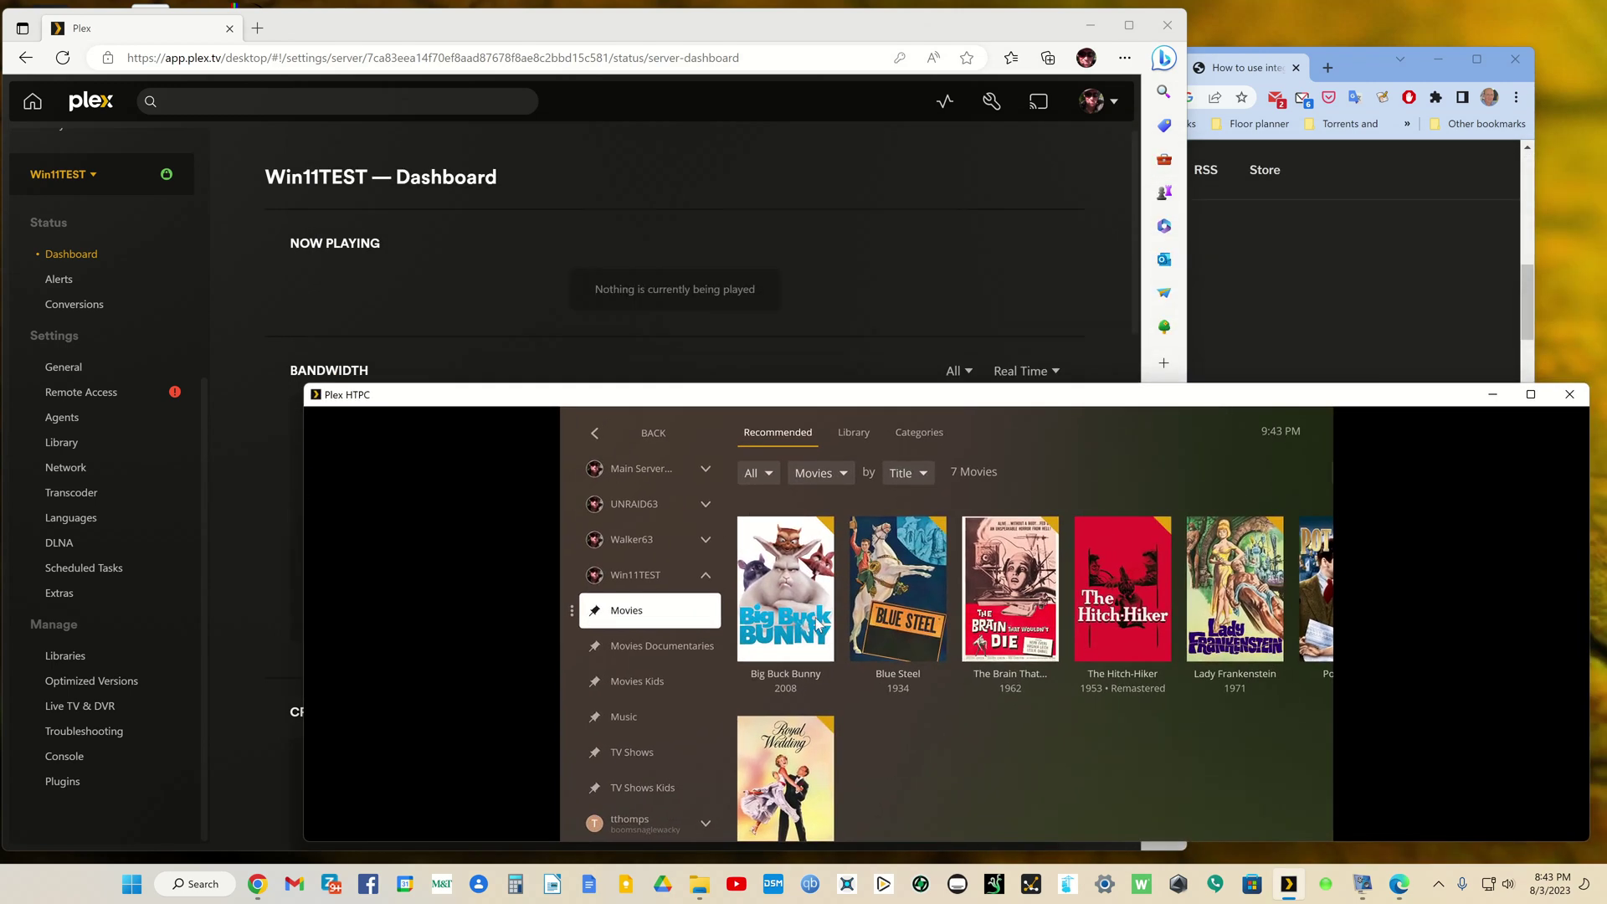
Step: Play Big Buck Bunny's 10.8 Mbps 4K (AV1) version and confirm Direct Play on the dashboard
left_click(815, 623)
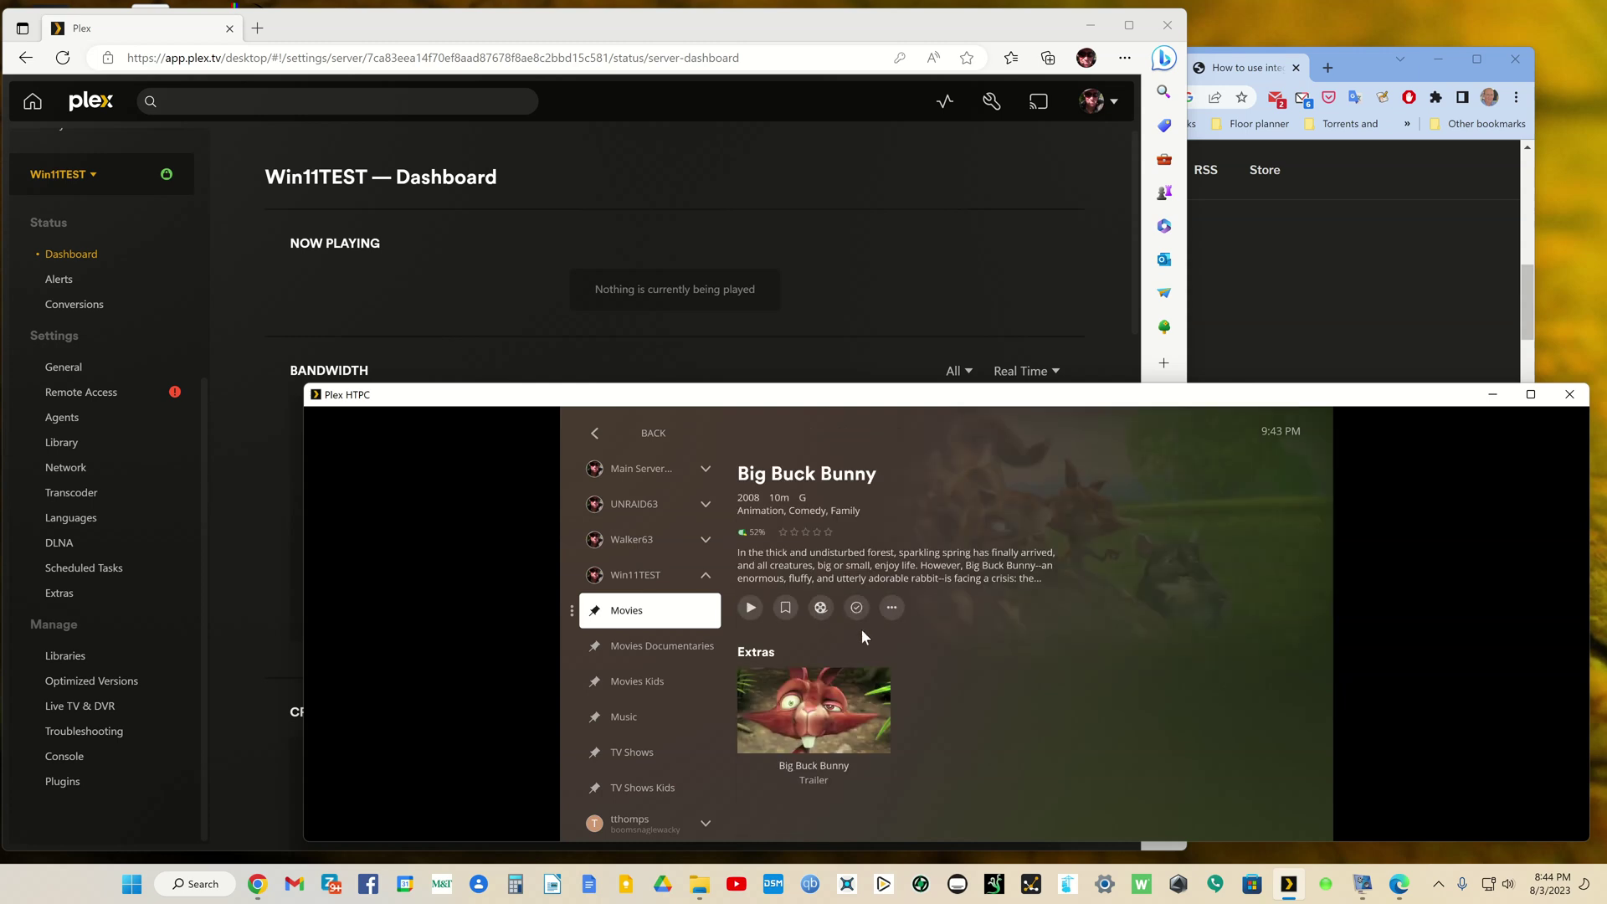
left_click(892, 606)
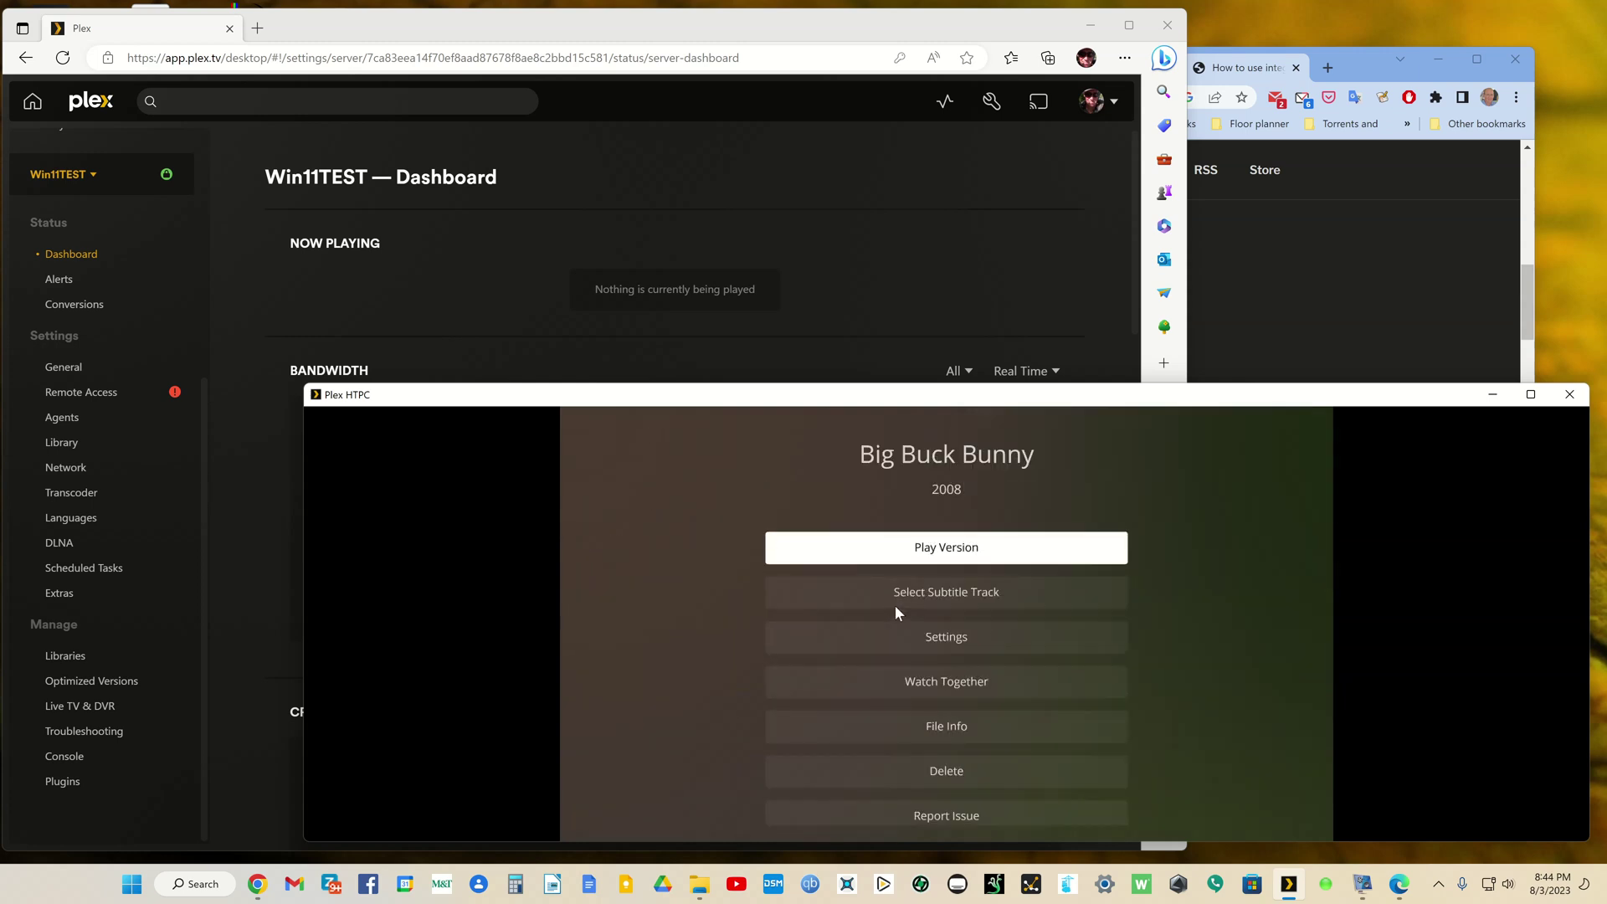
left_click(952, 561)
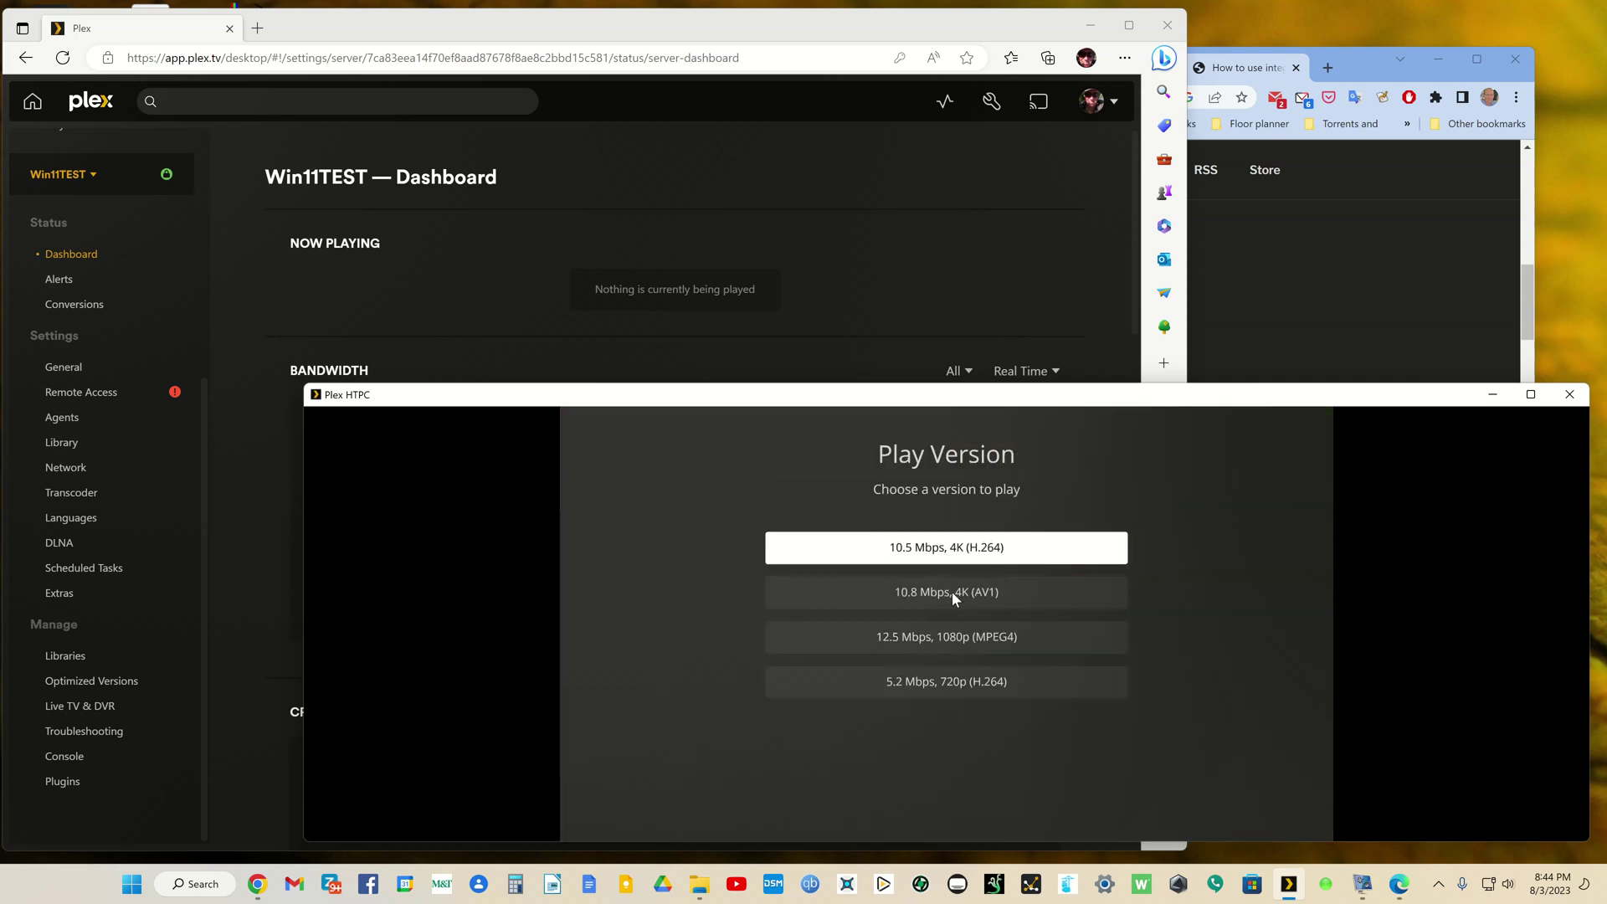
left_click(952, 590)
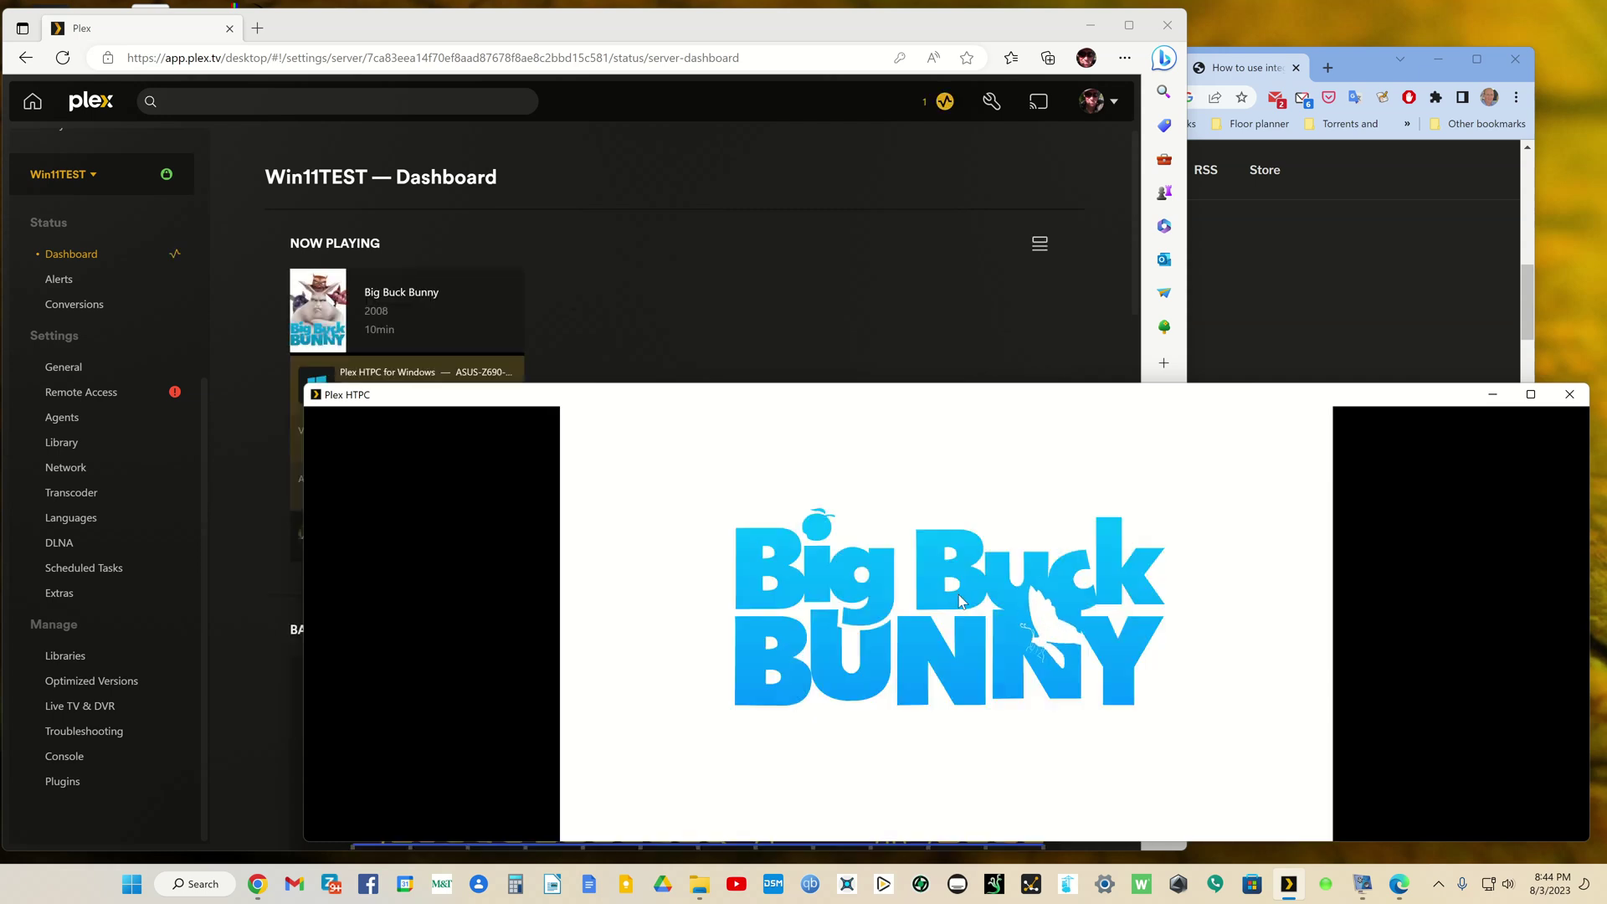
left_click(699, 263)
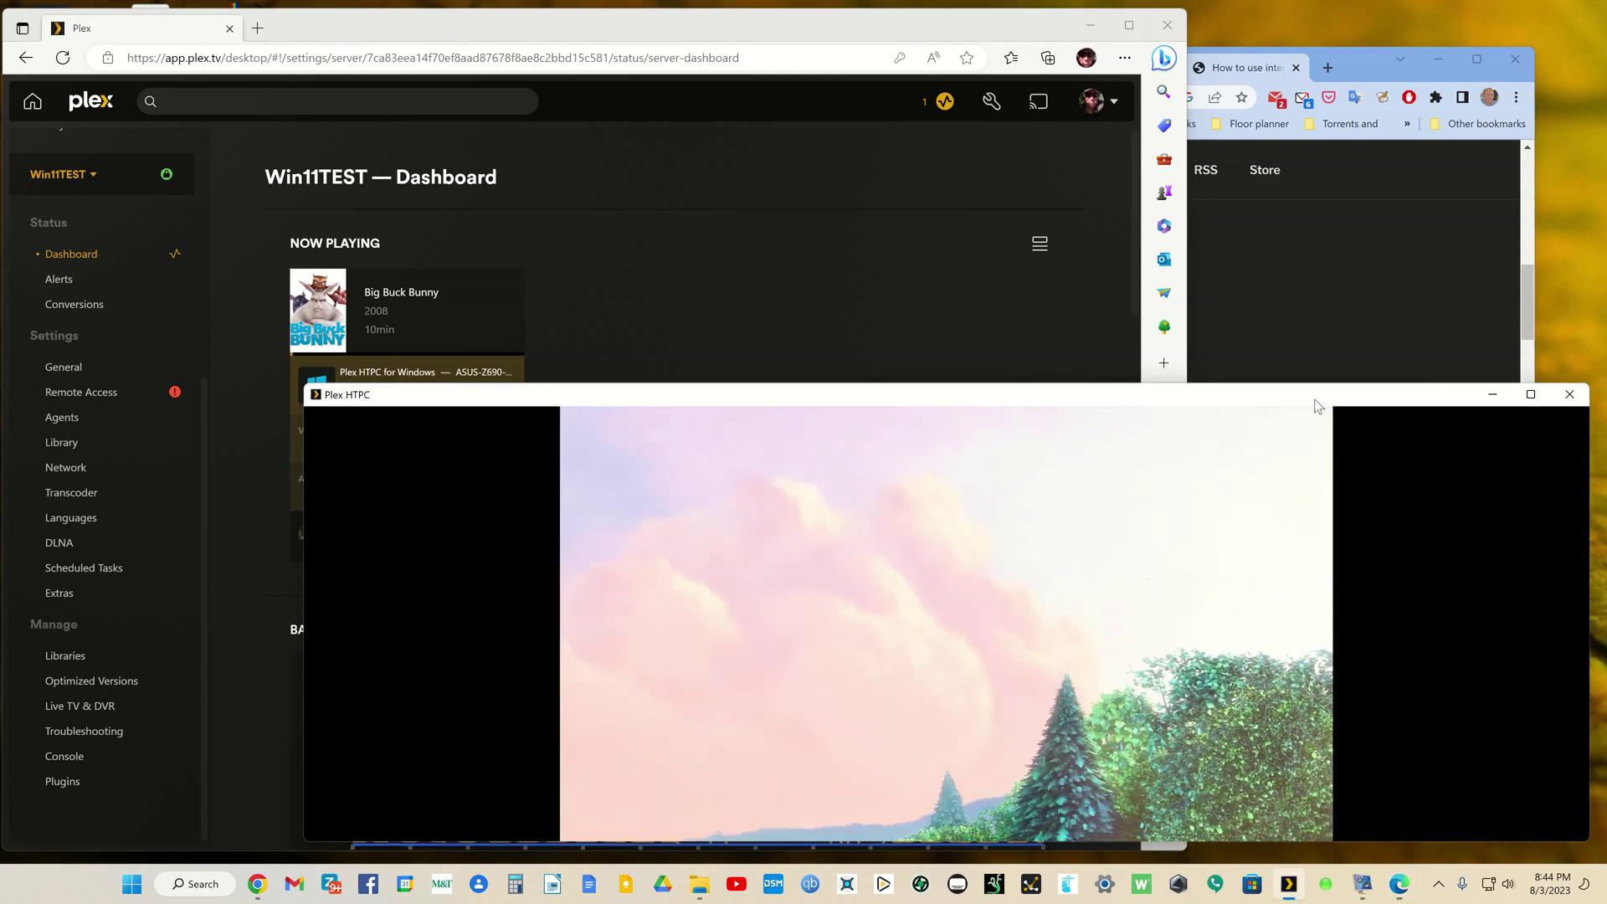
left_click(1314, 399)
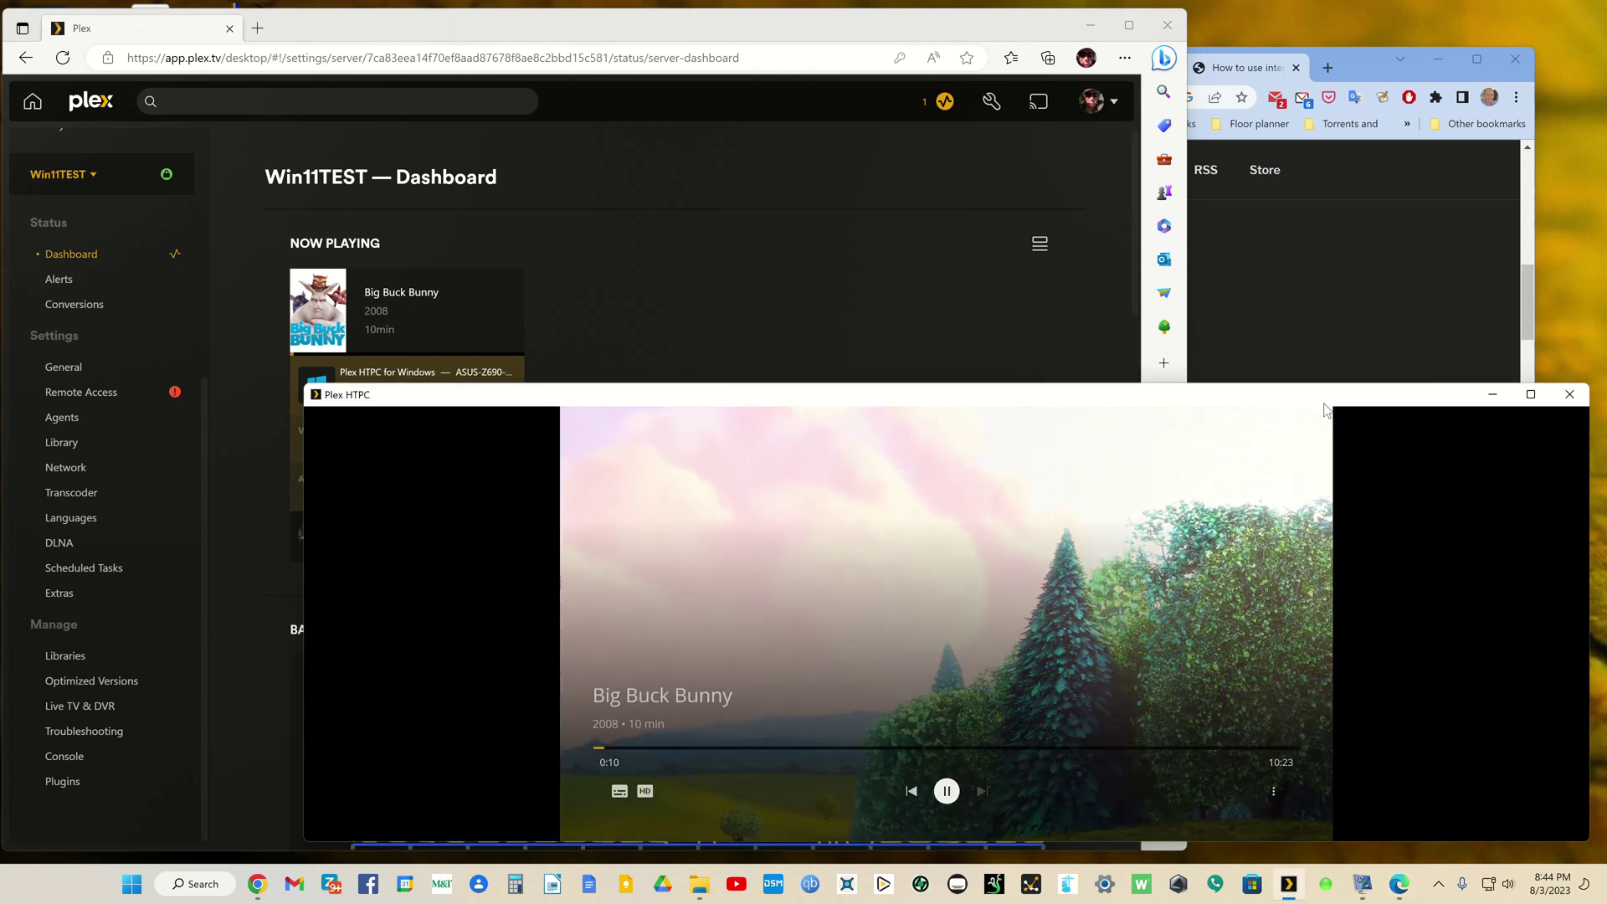
Step: Drop Big Buck Bunny's playback quality to a lower option to force a transcode
key("Left")
key("Left")
key("Return")
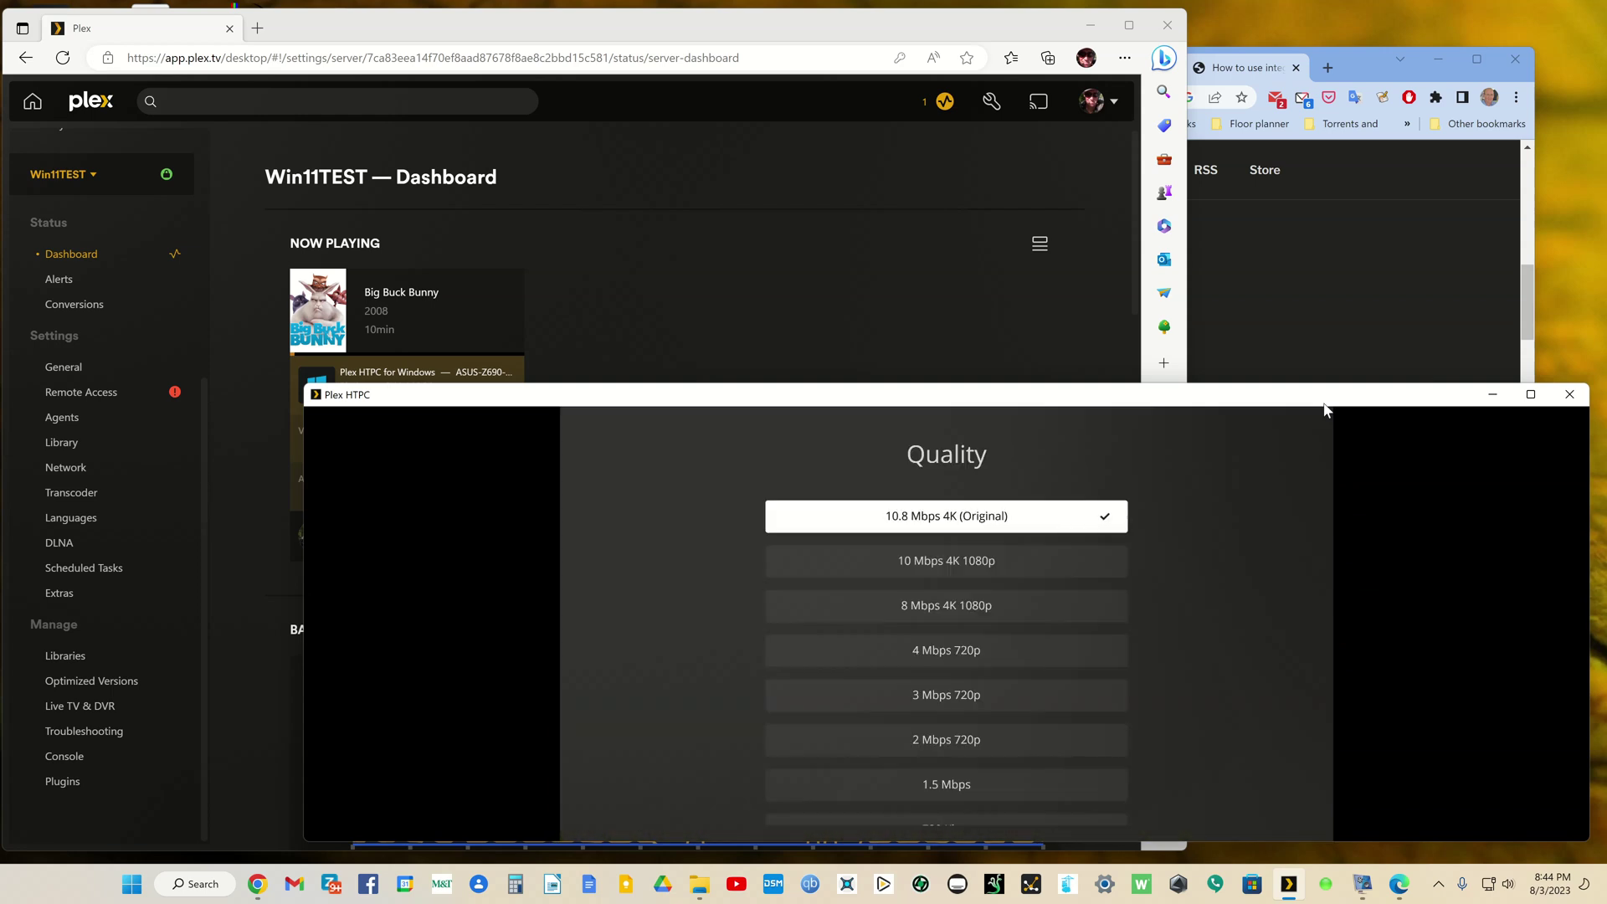
key("Down")
key("Down")
key("Down")
key("Down")
key("Down")
key("Return")
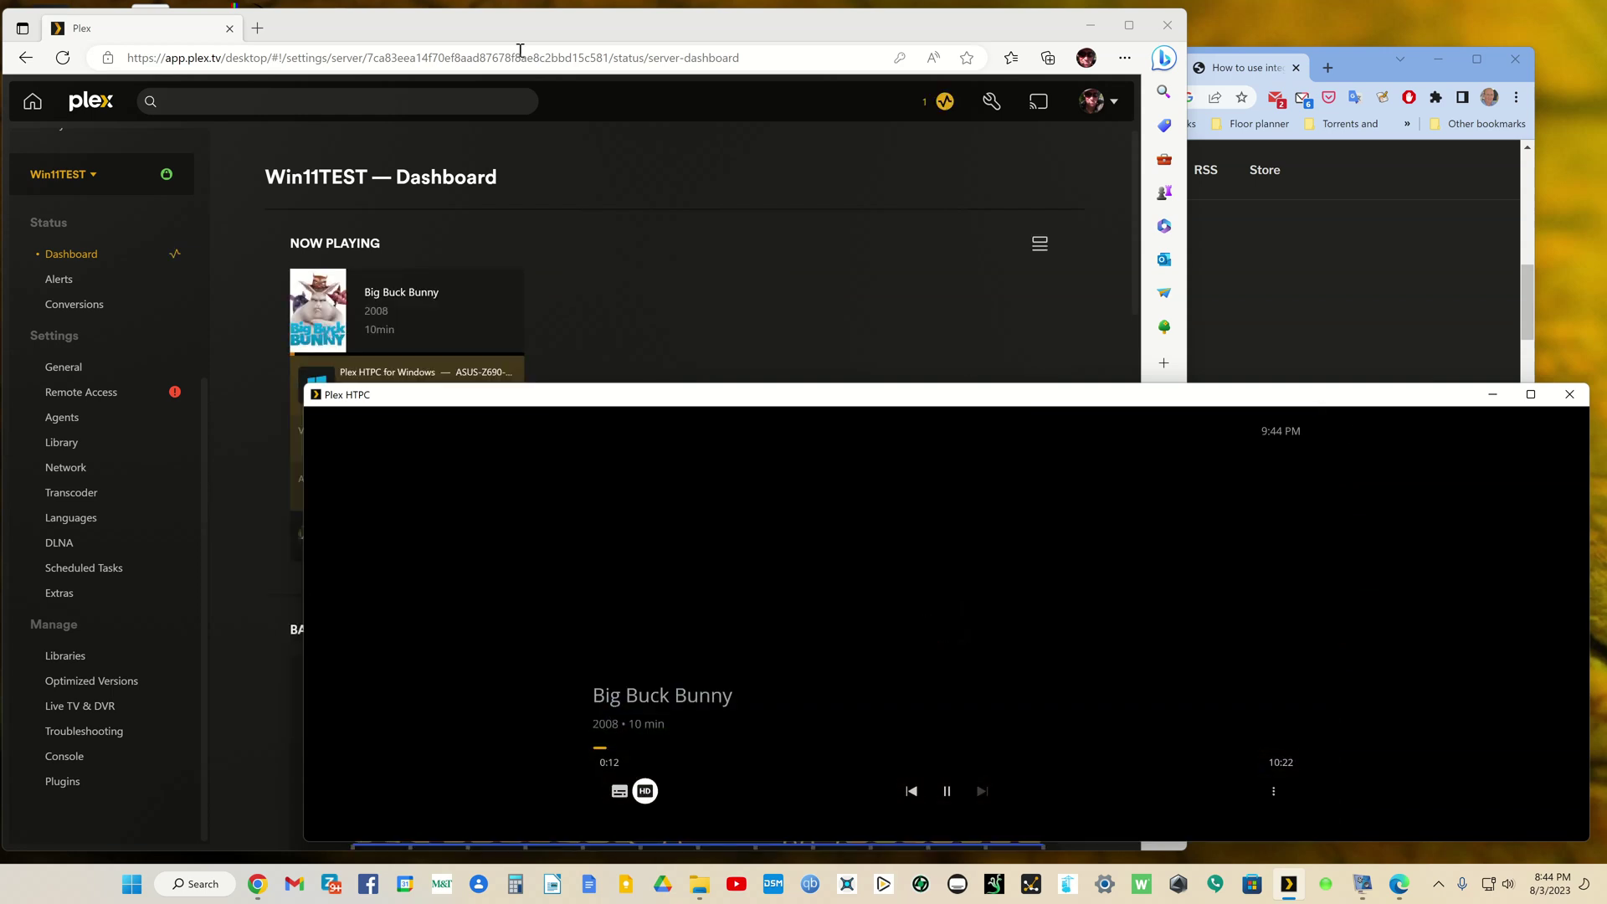
Step: Pause Big Buck Bunny and confirm the dashboard shows a hardware transcode to 480p H264
left_click(670, 24)
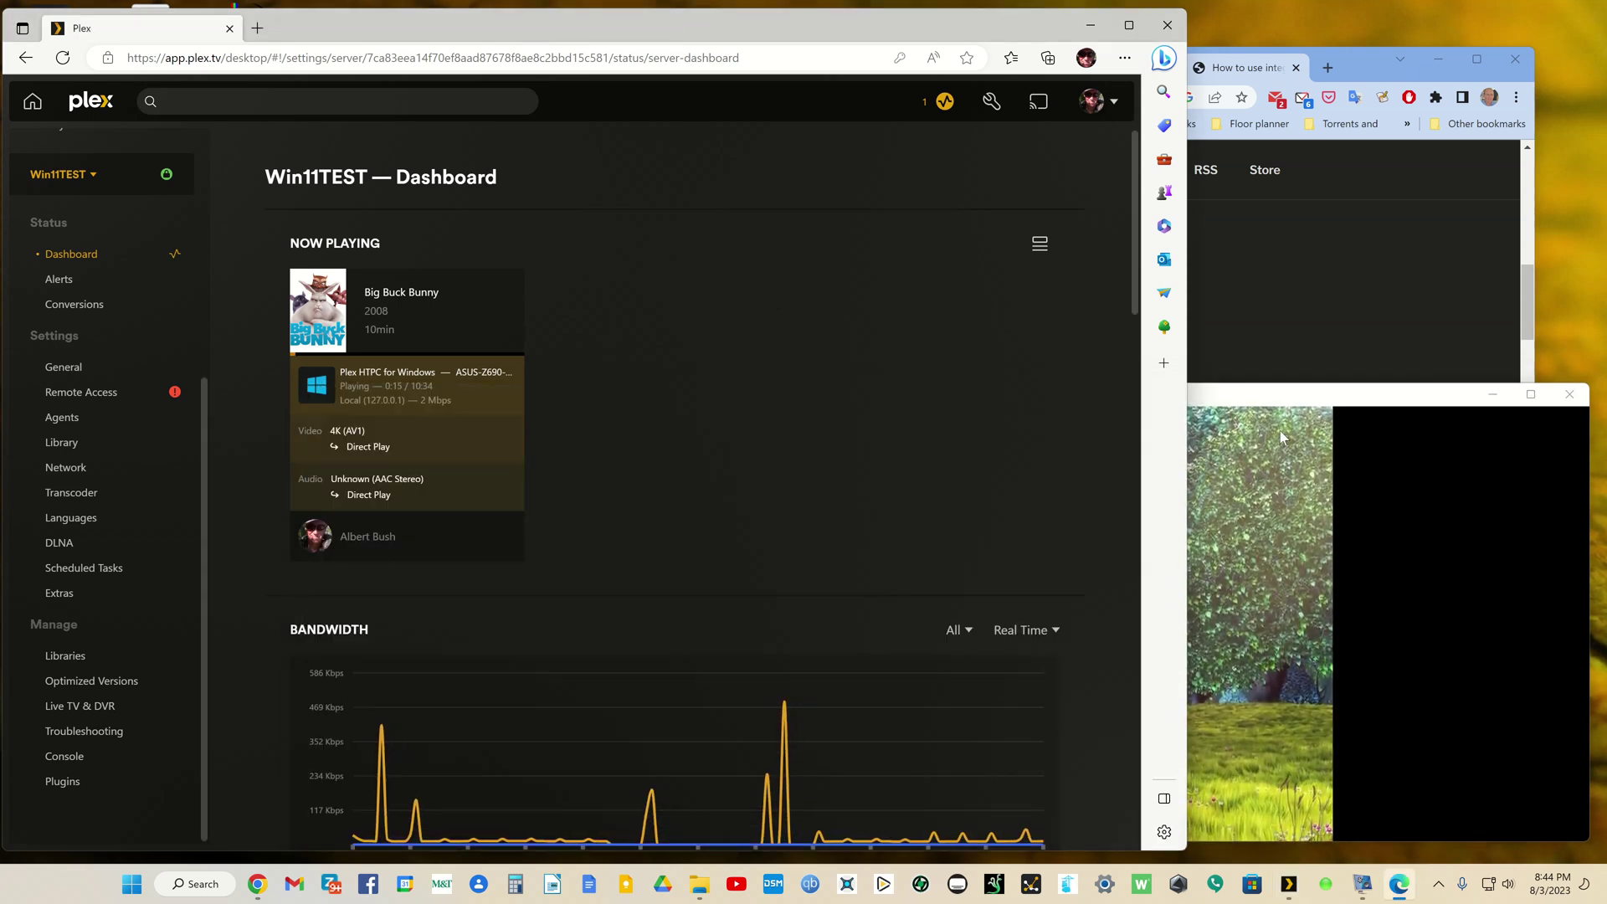
left_click(1281, 393)
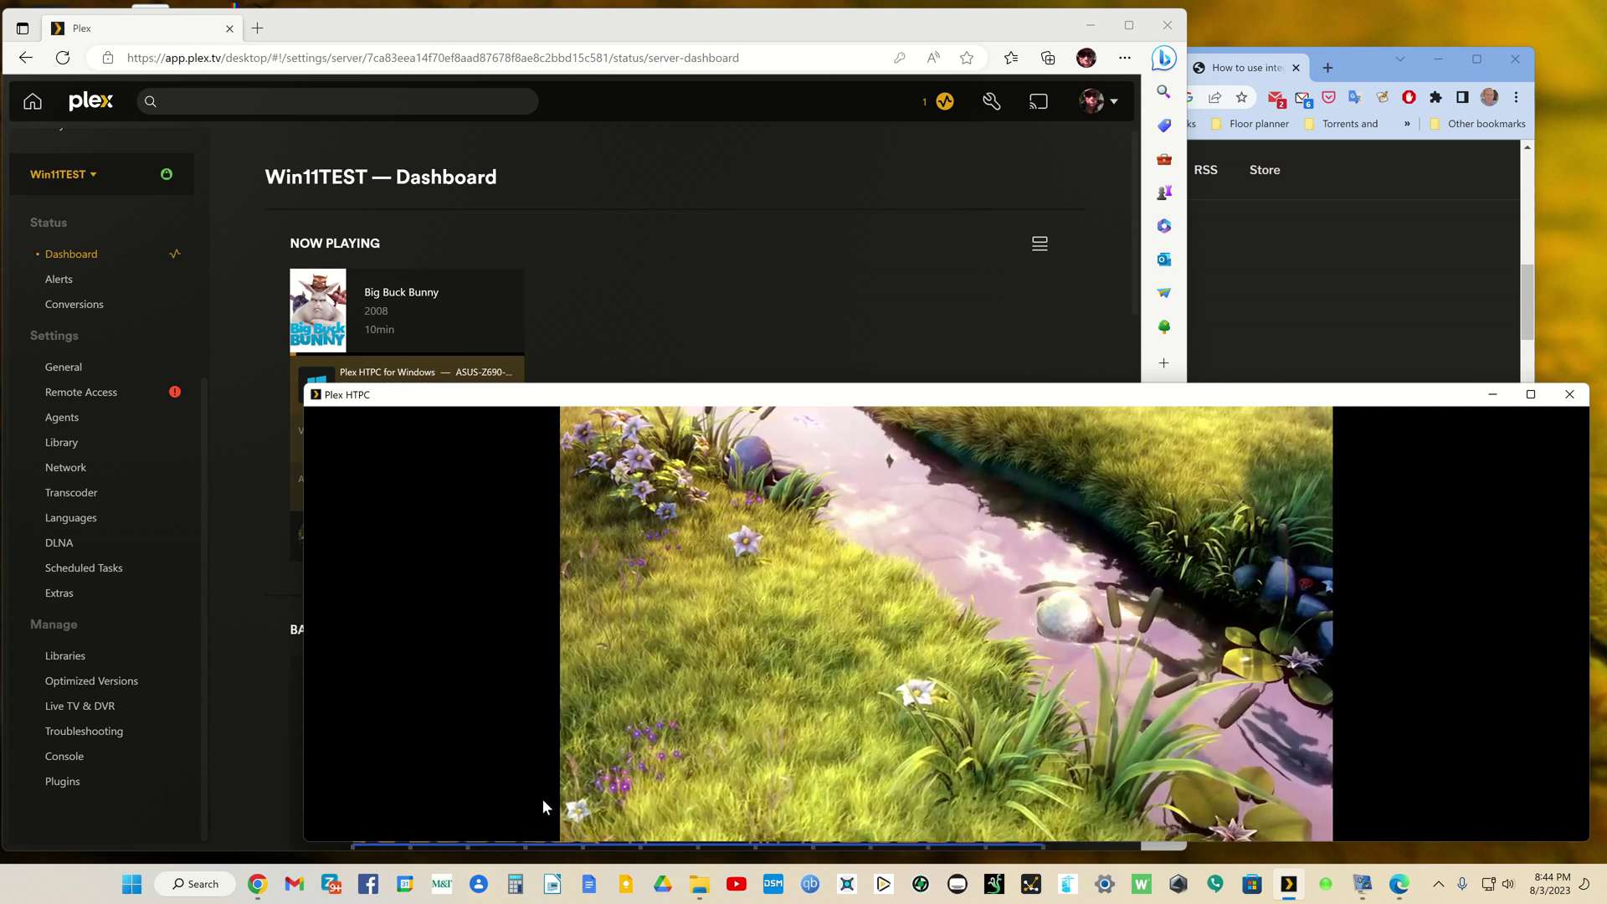
left_click(544, 797)
left_click(720, 268)
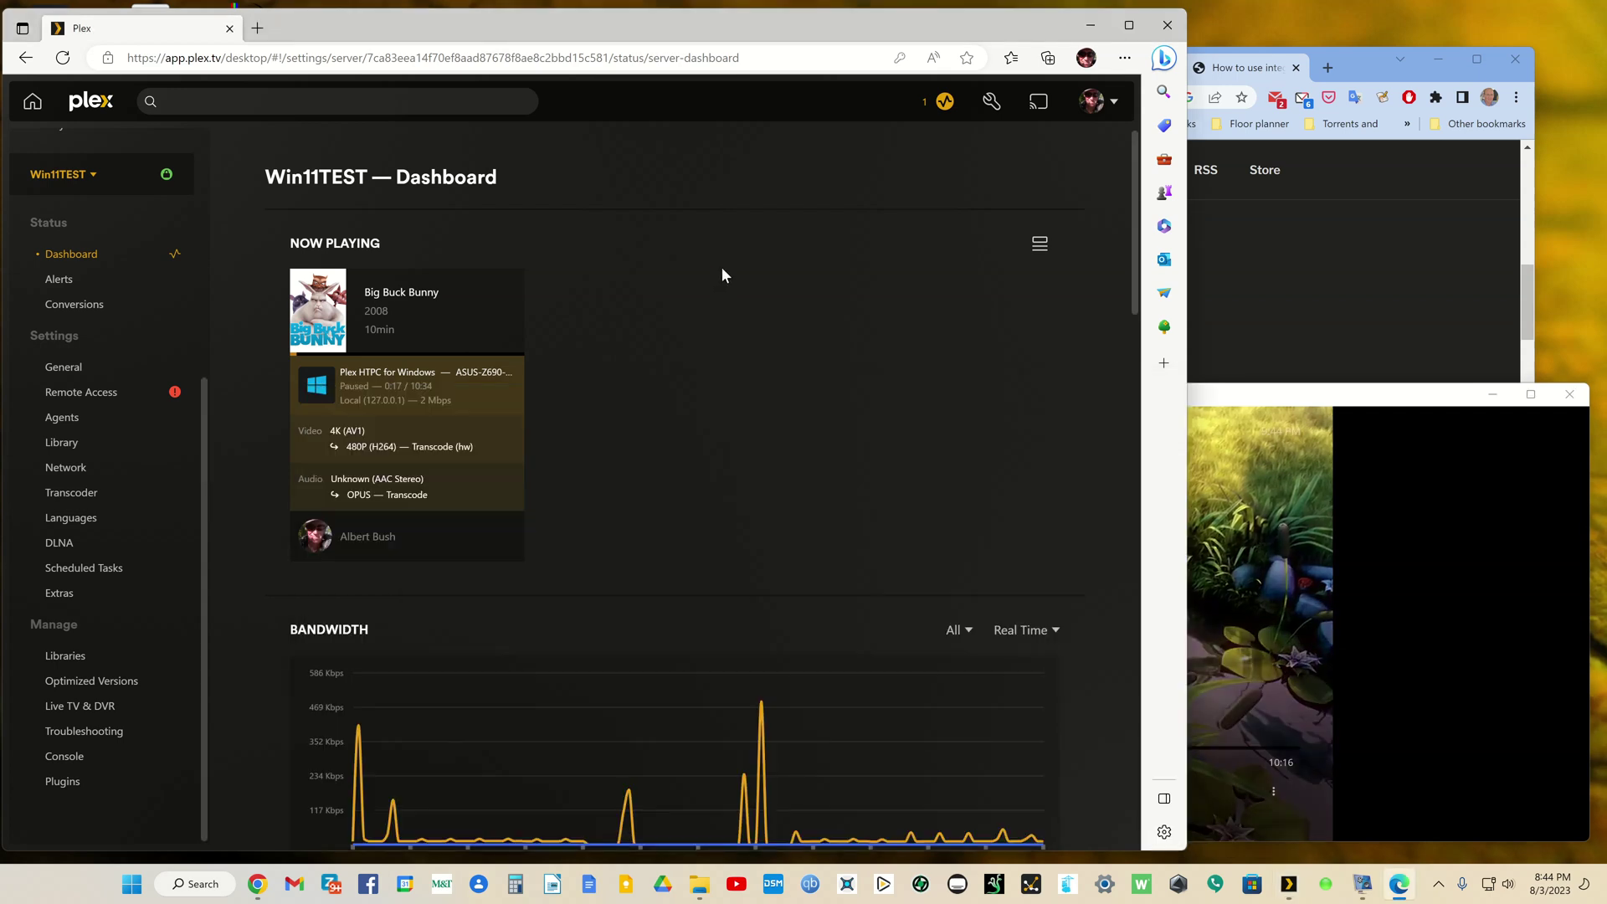